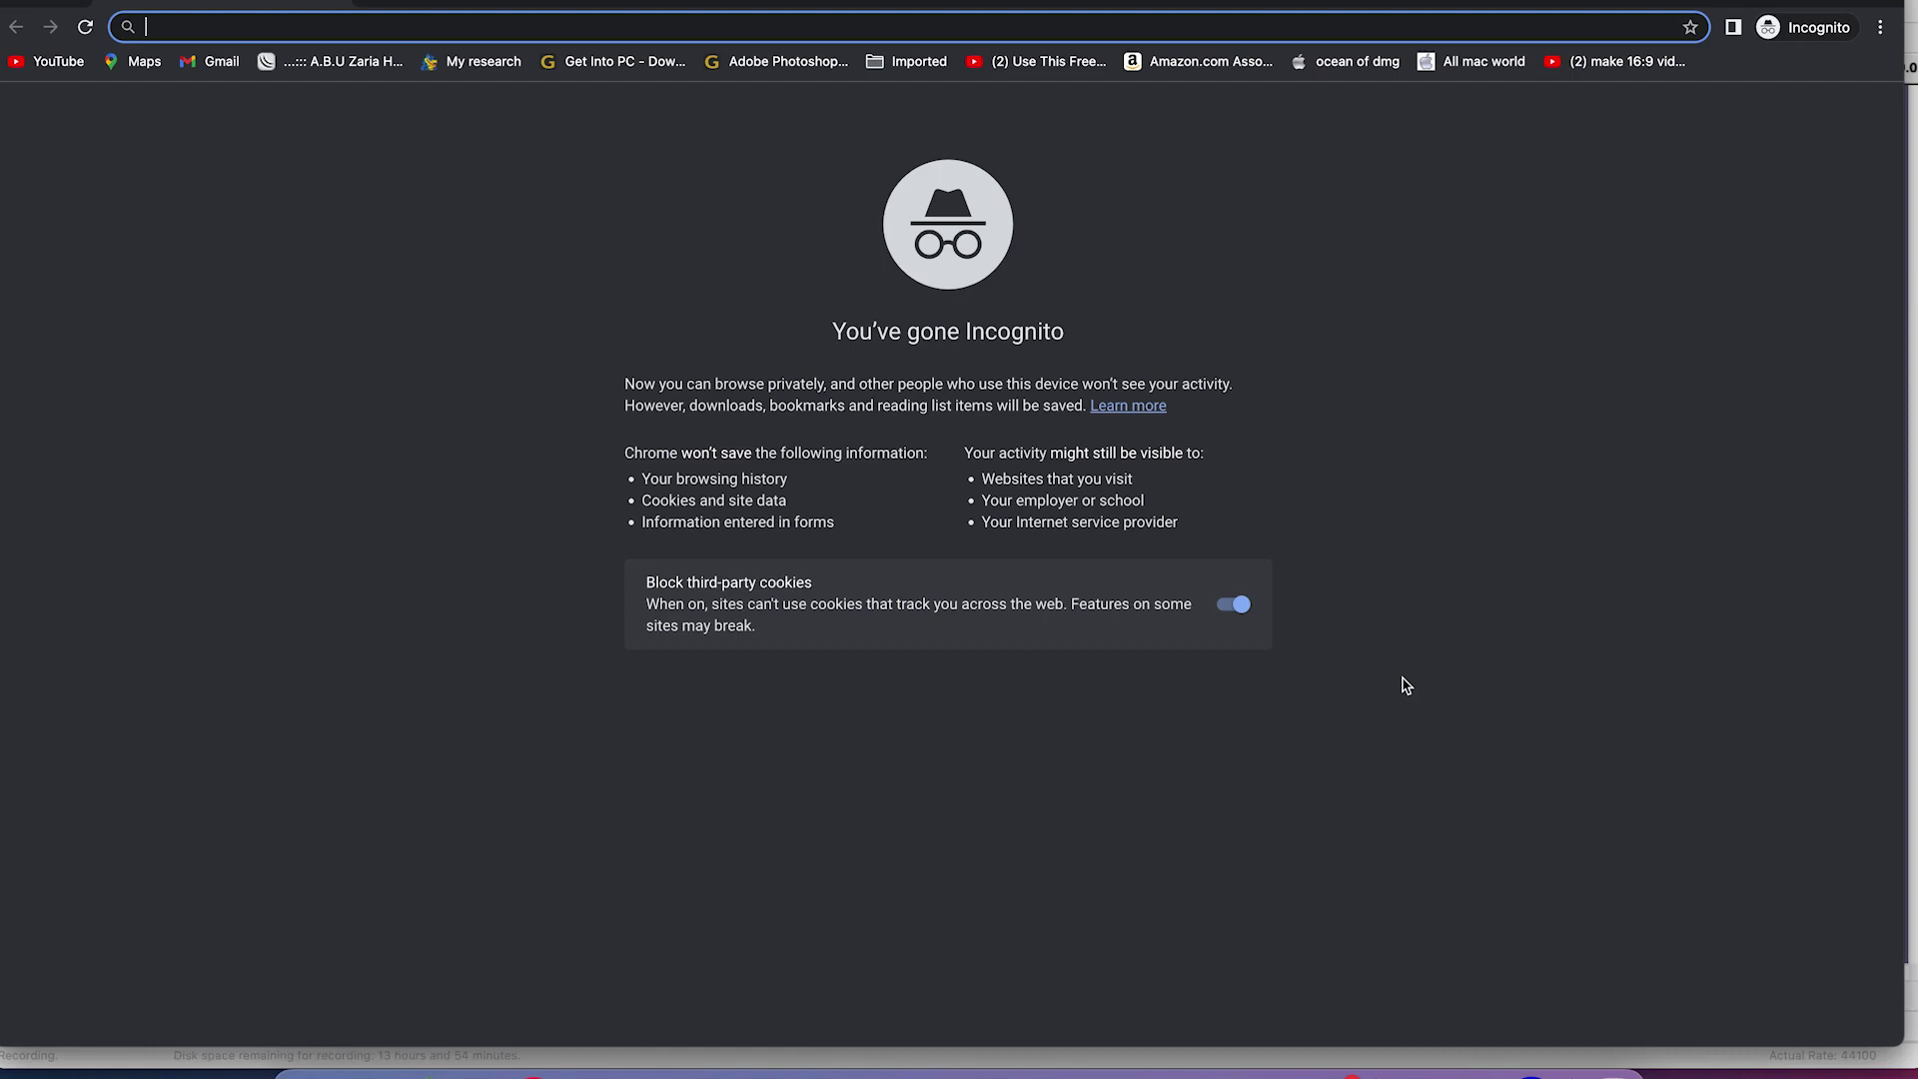
# Go to google.com and search for 'slidesai.io'
pyautogui.write('google.com')
pyautogui.press('Return')
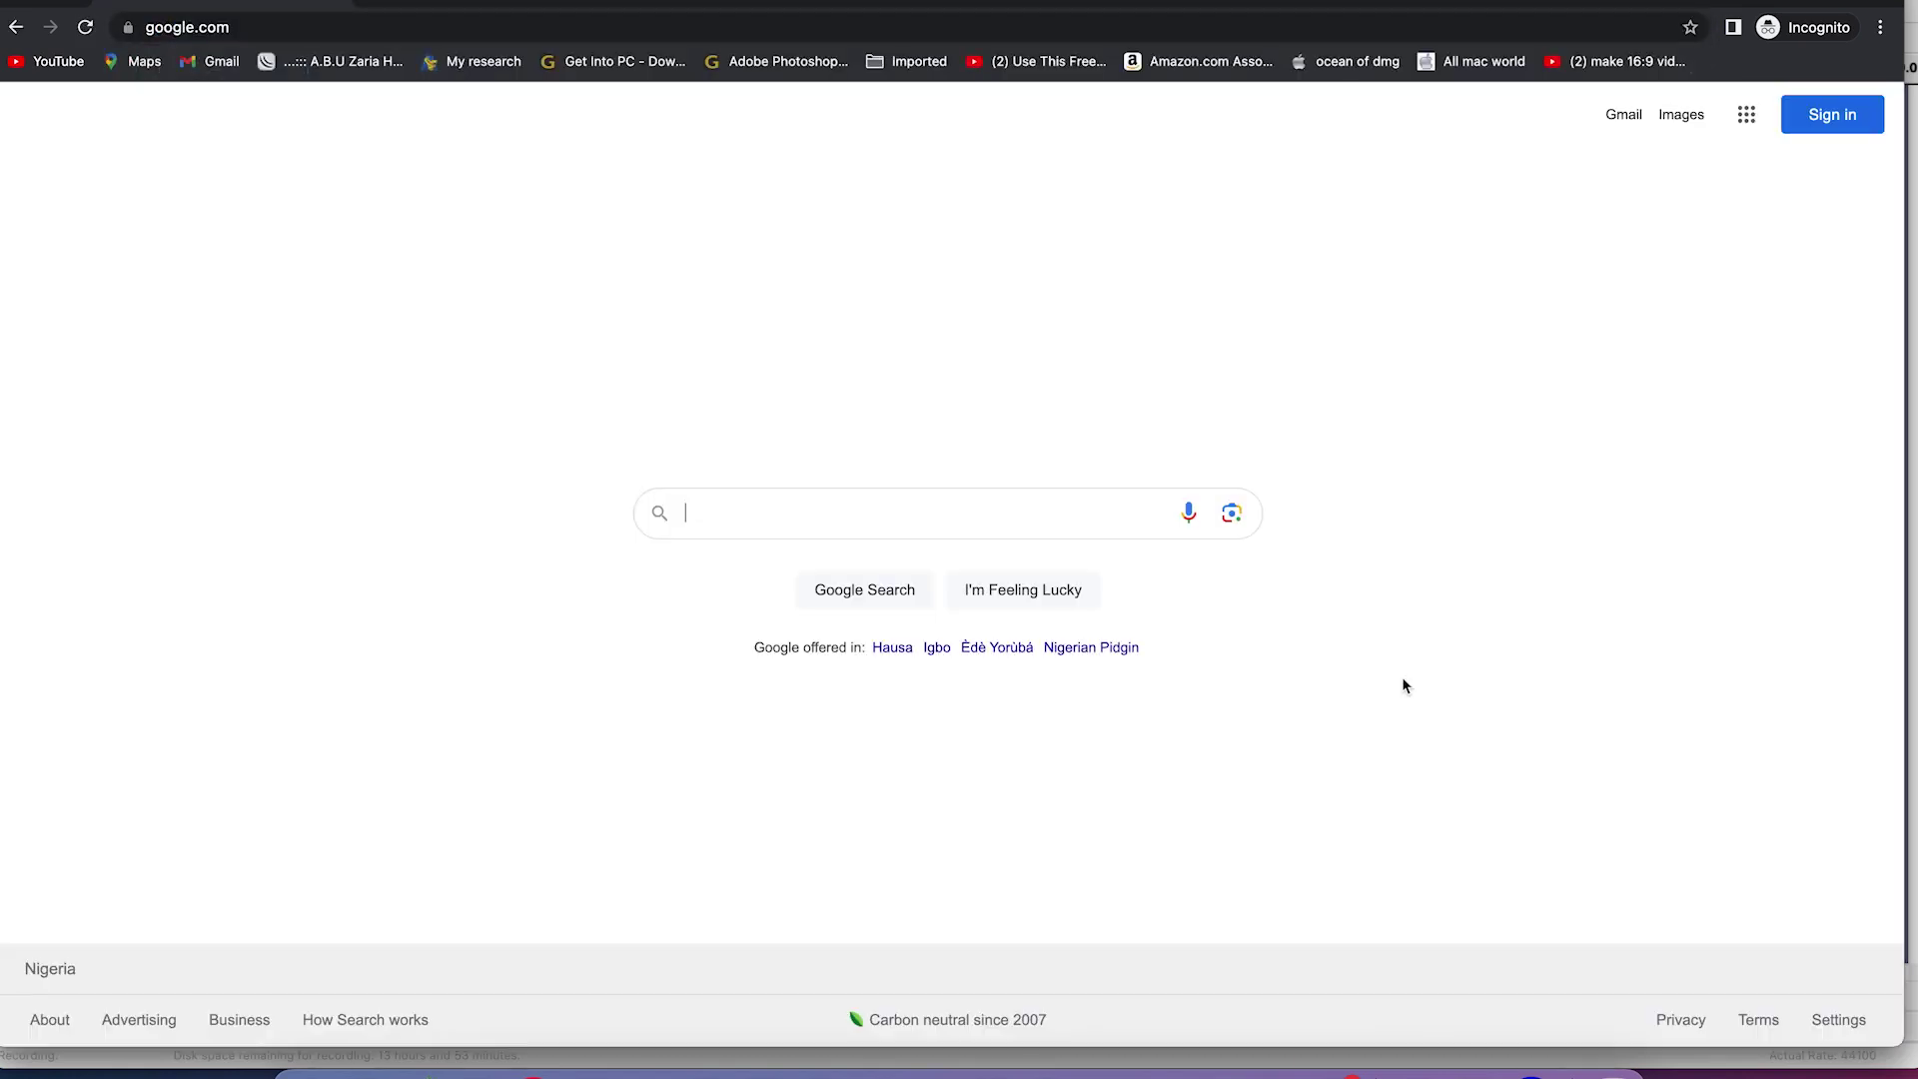
pyautogui.write('slids')
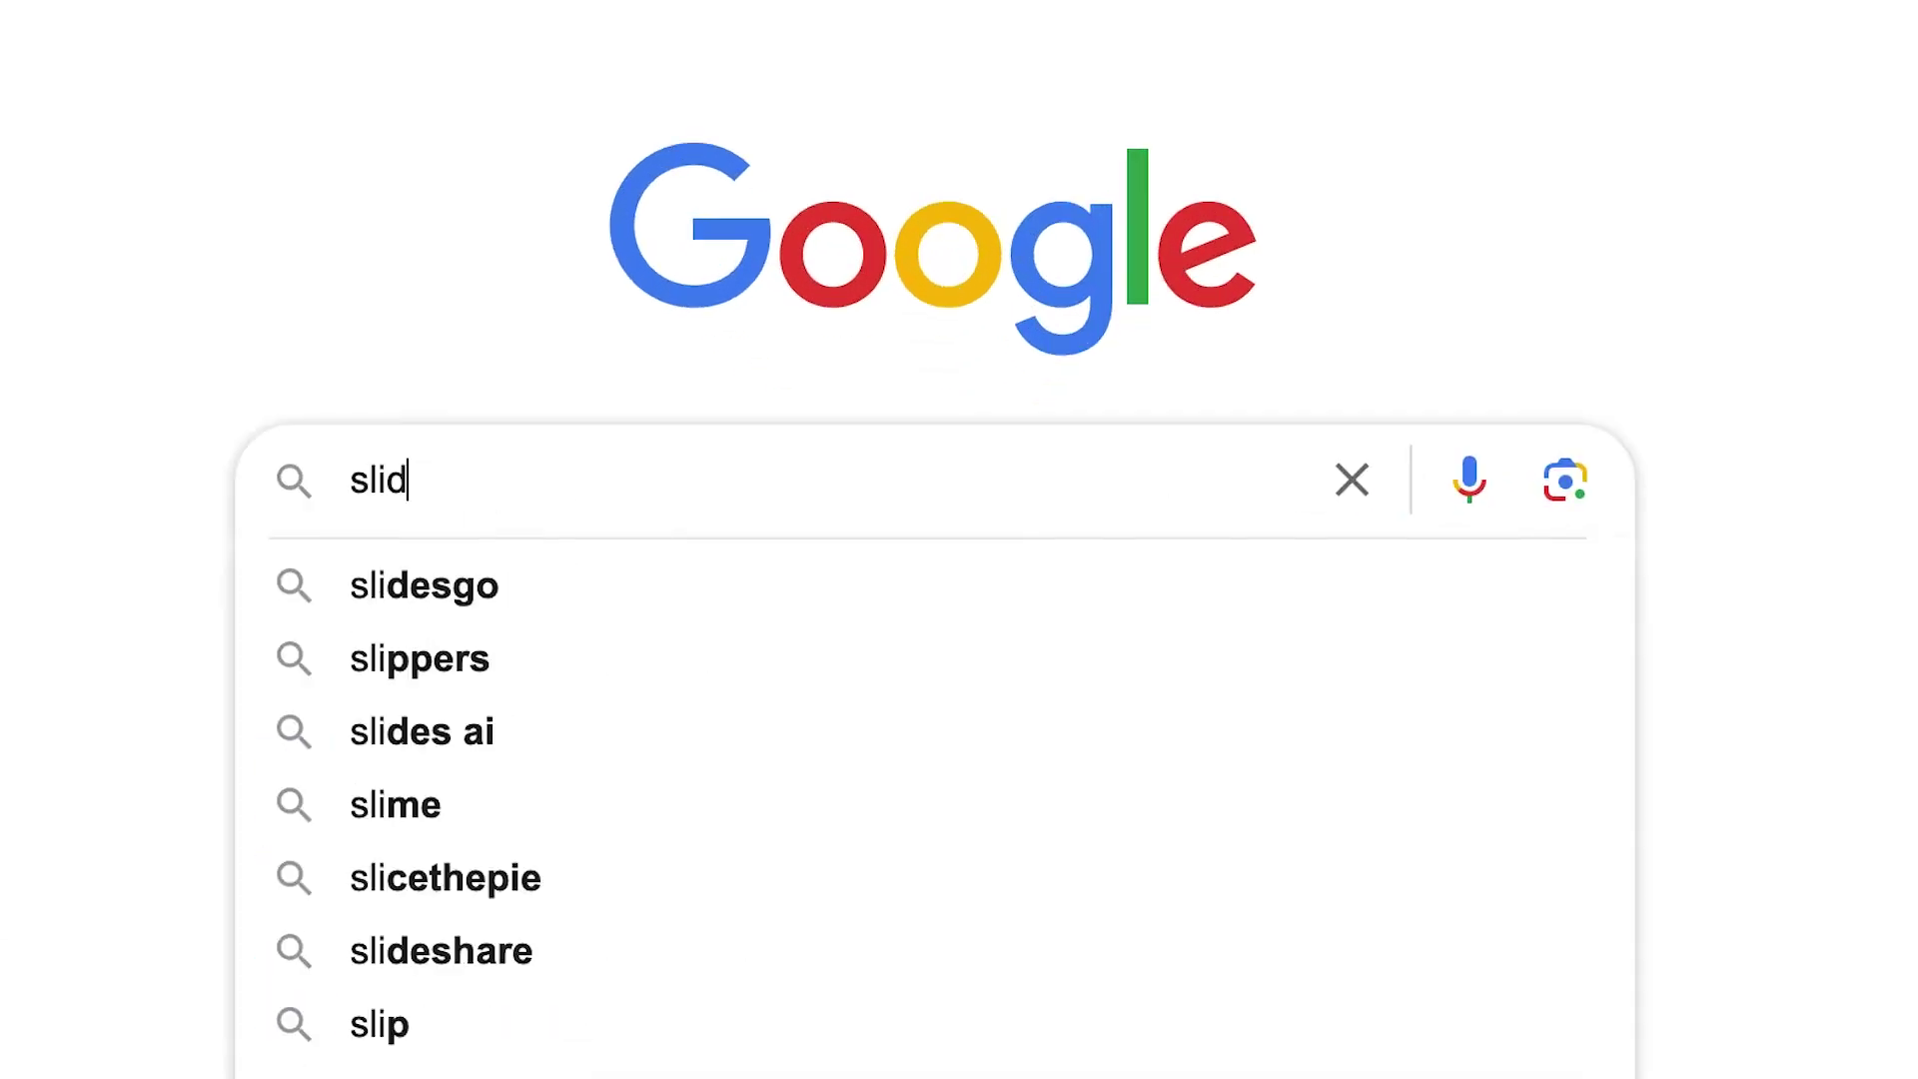
pyautogui.press('BackSpace')
pyautogui.write('esai.i')
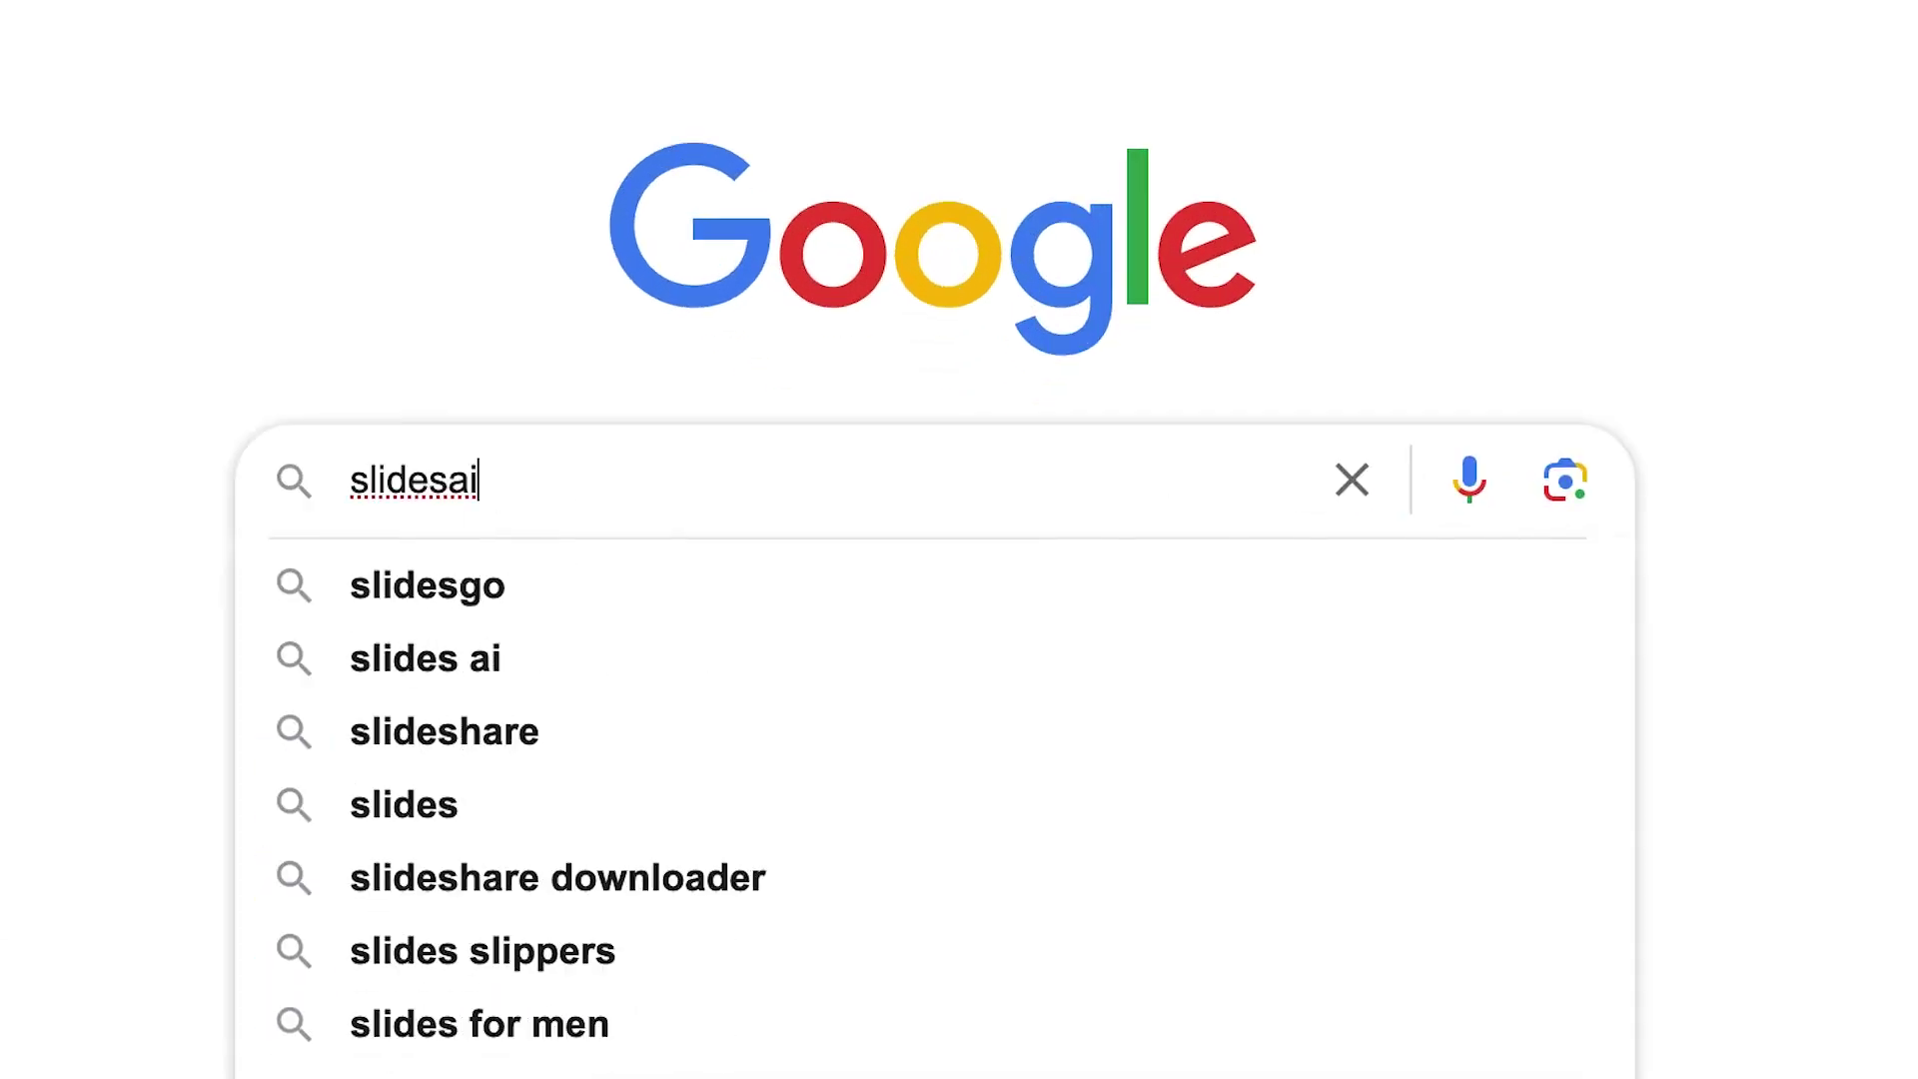
pyautogui.write('o')
pyautogui.press('Return')
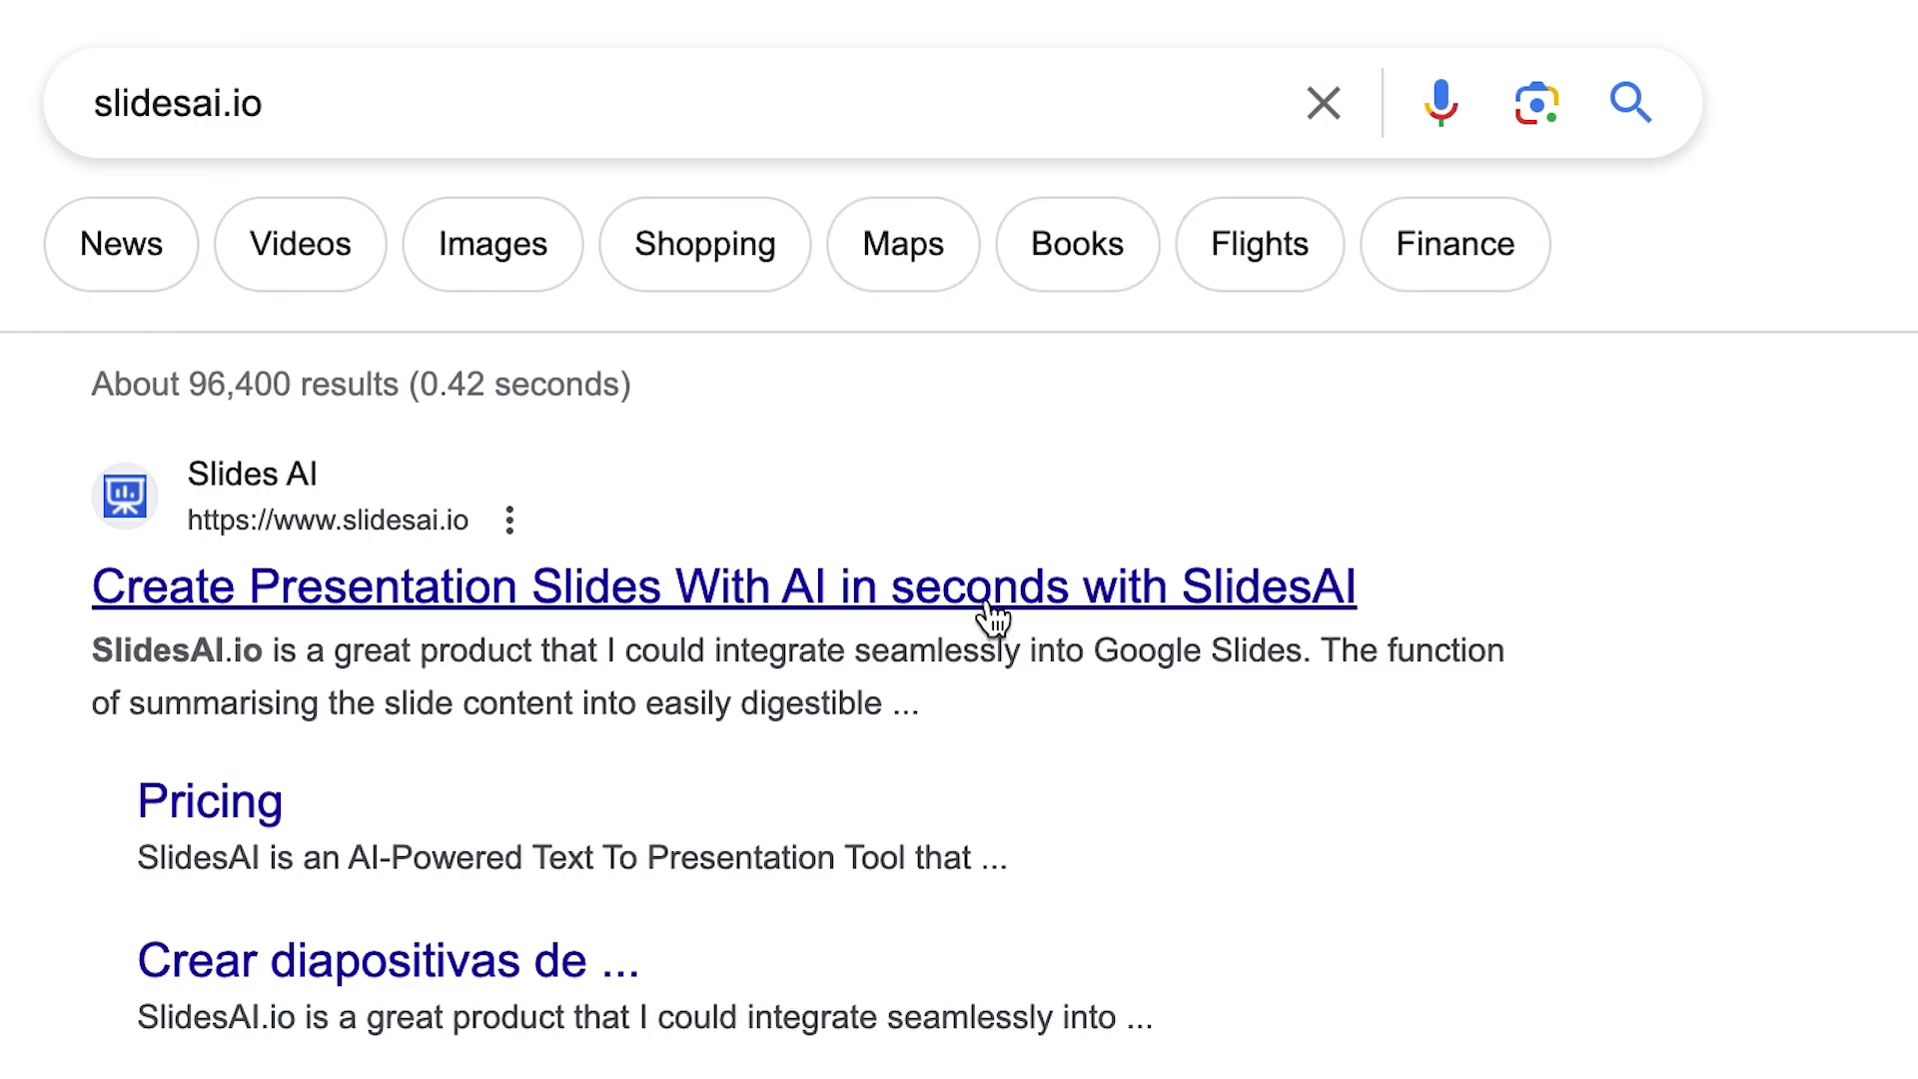
# Open the SlidesAI site from the top result and skim its homepage introduction
pyautogui.click(804, 606)
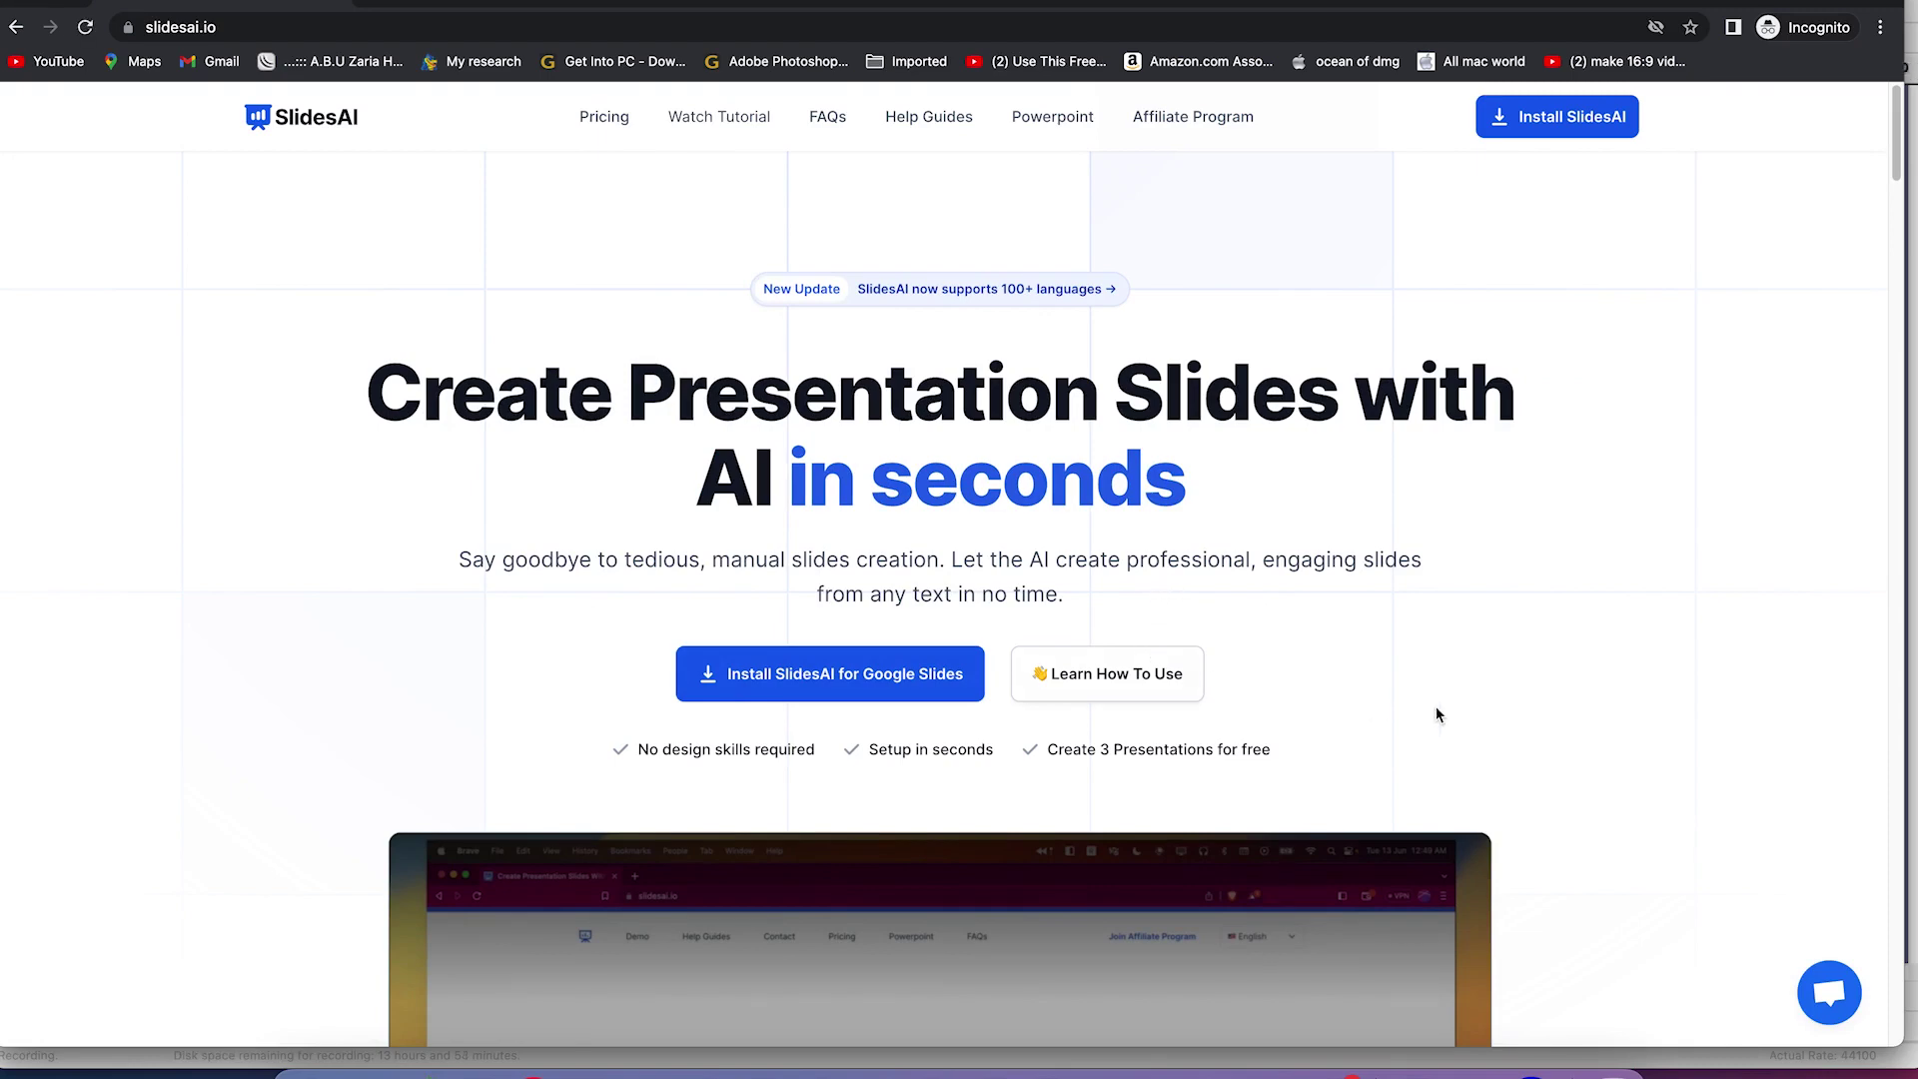
pyautogui.scroll(-3, 1438, 715)
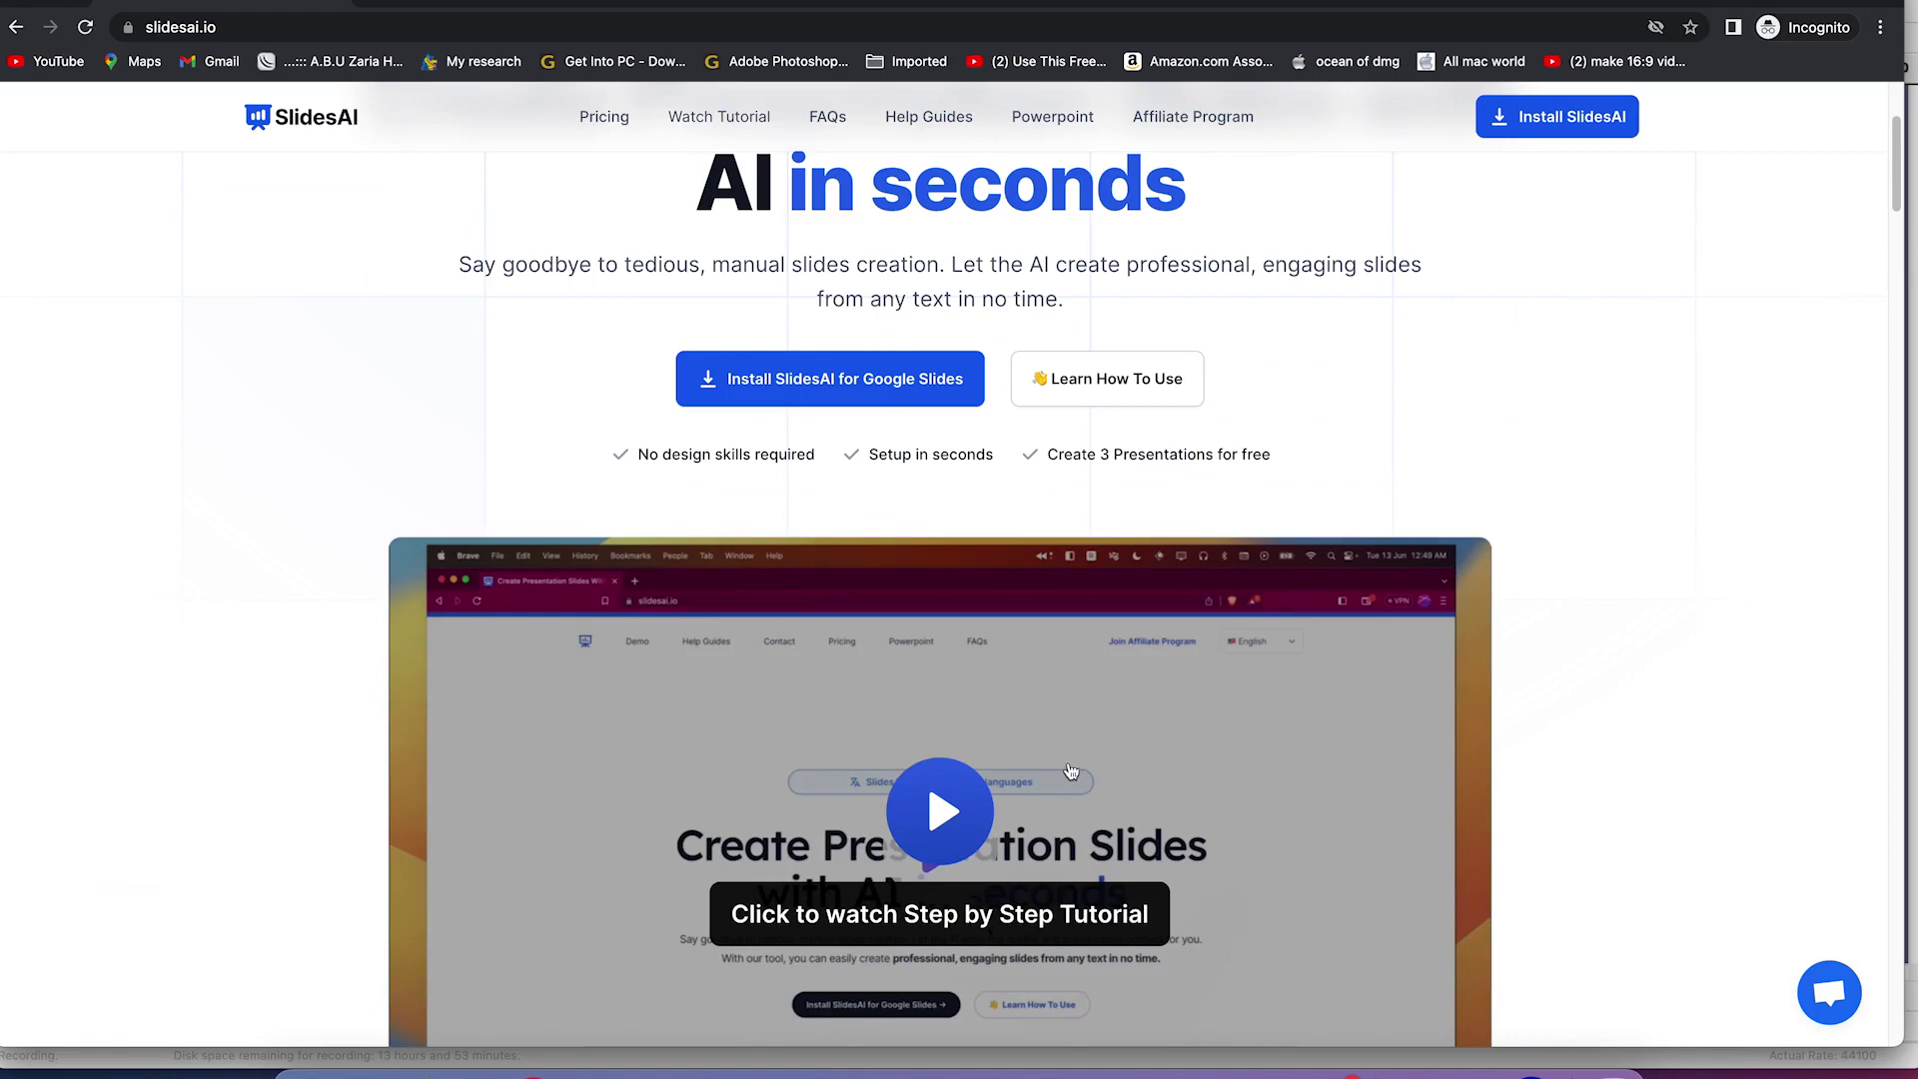
pyautogui.scroll(3, 1334, 651)
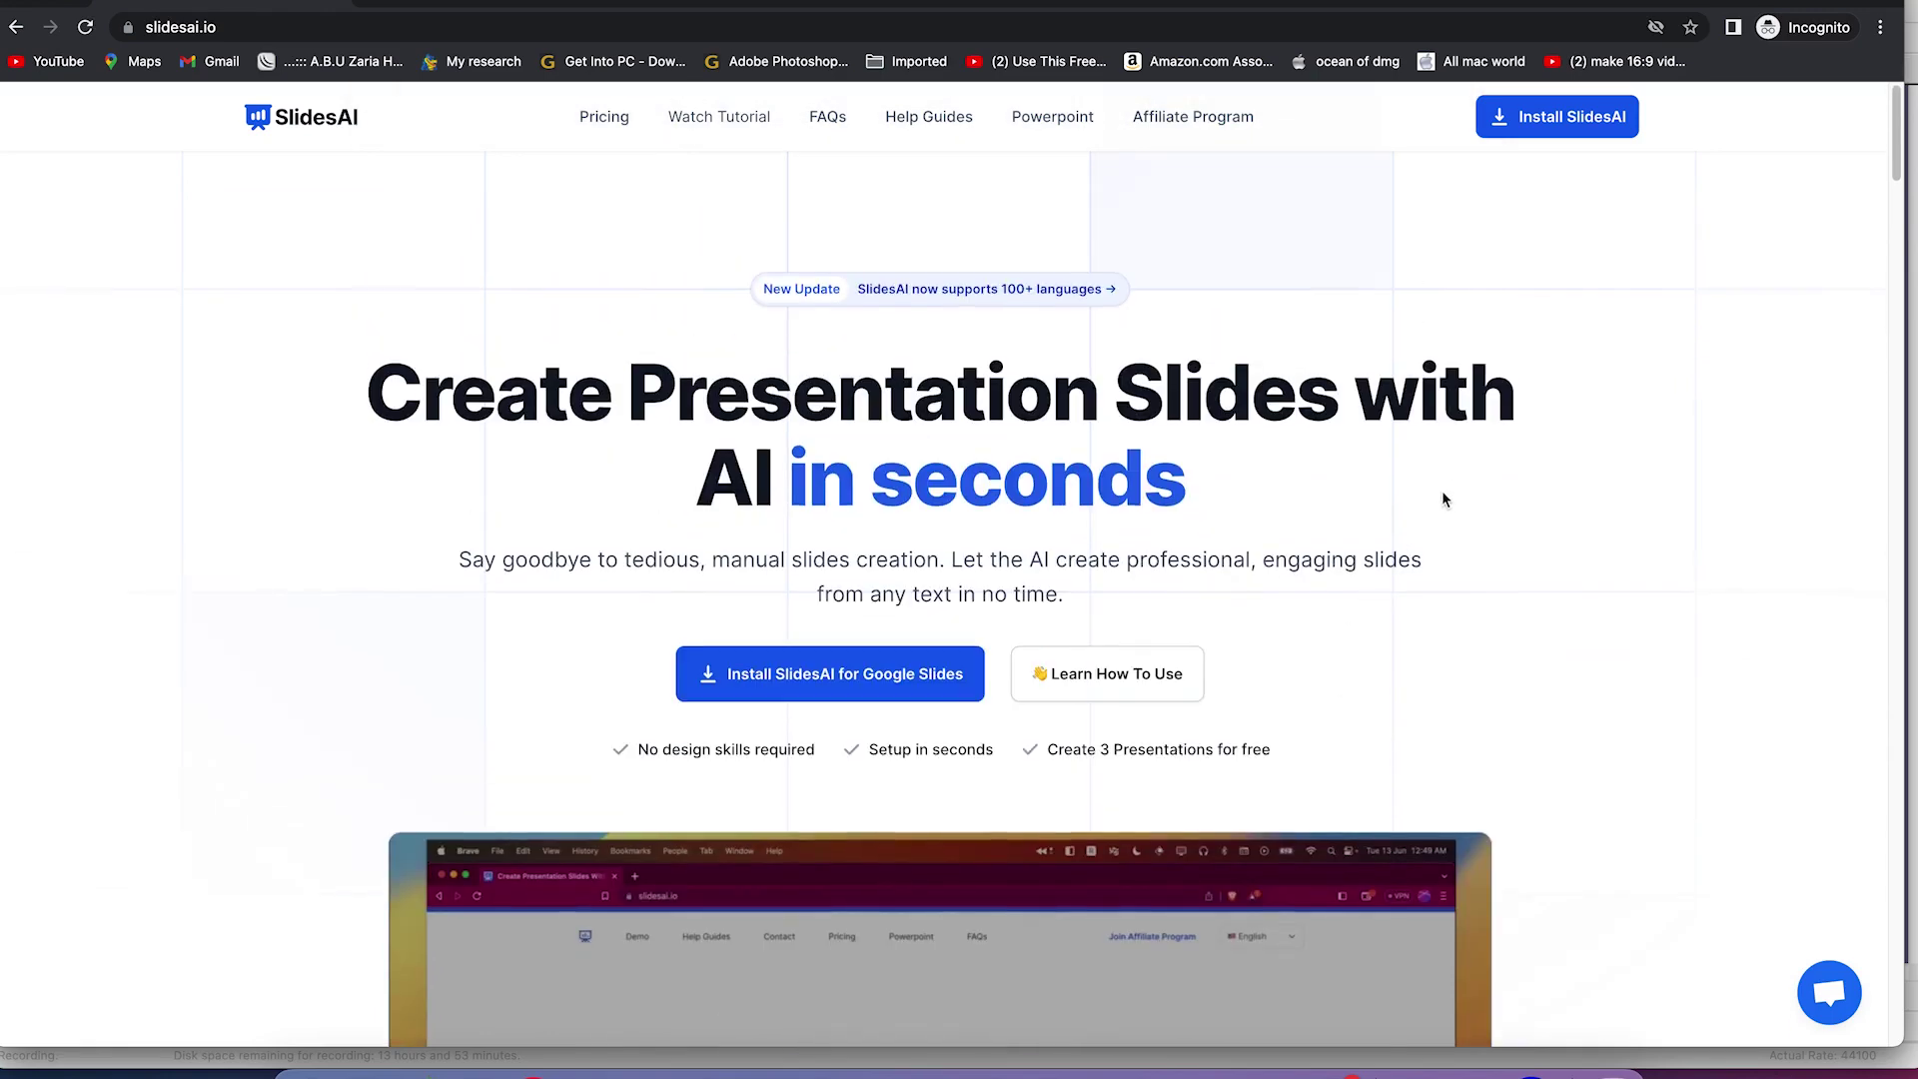
# Install the SlidesAI.io add-on for Google Slides from its Marketplace listing
pyautogui.click(799, 696)
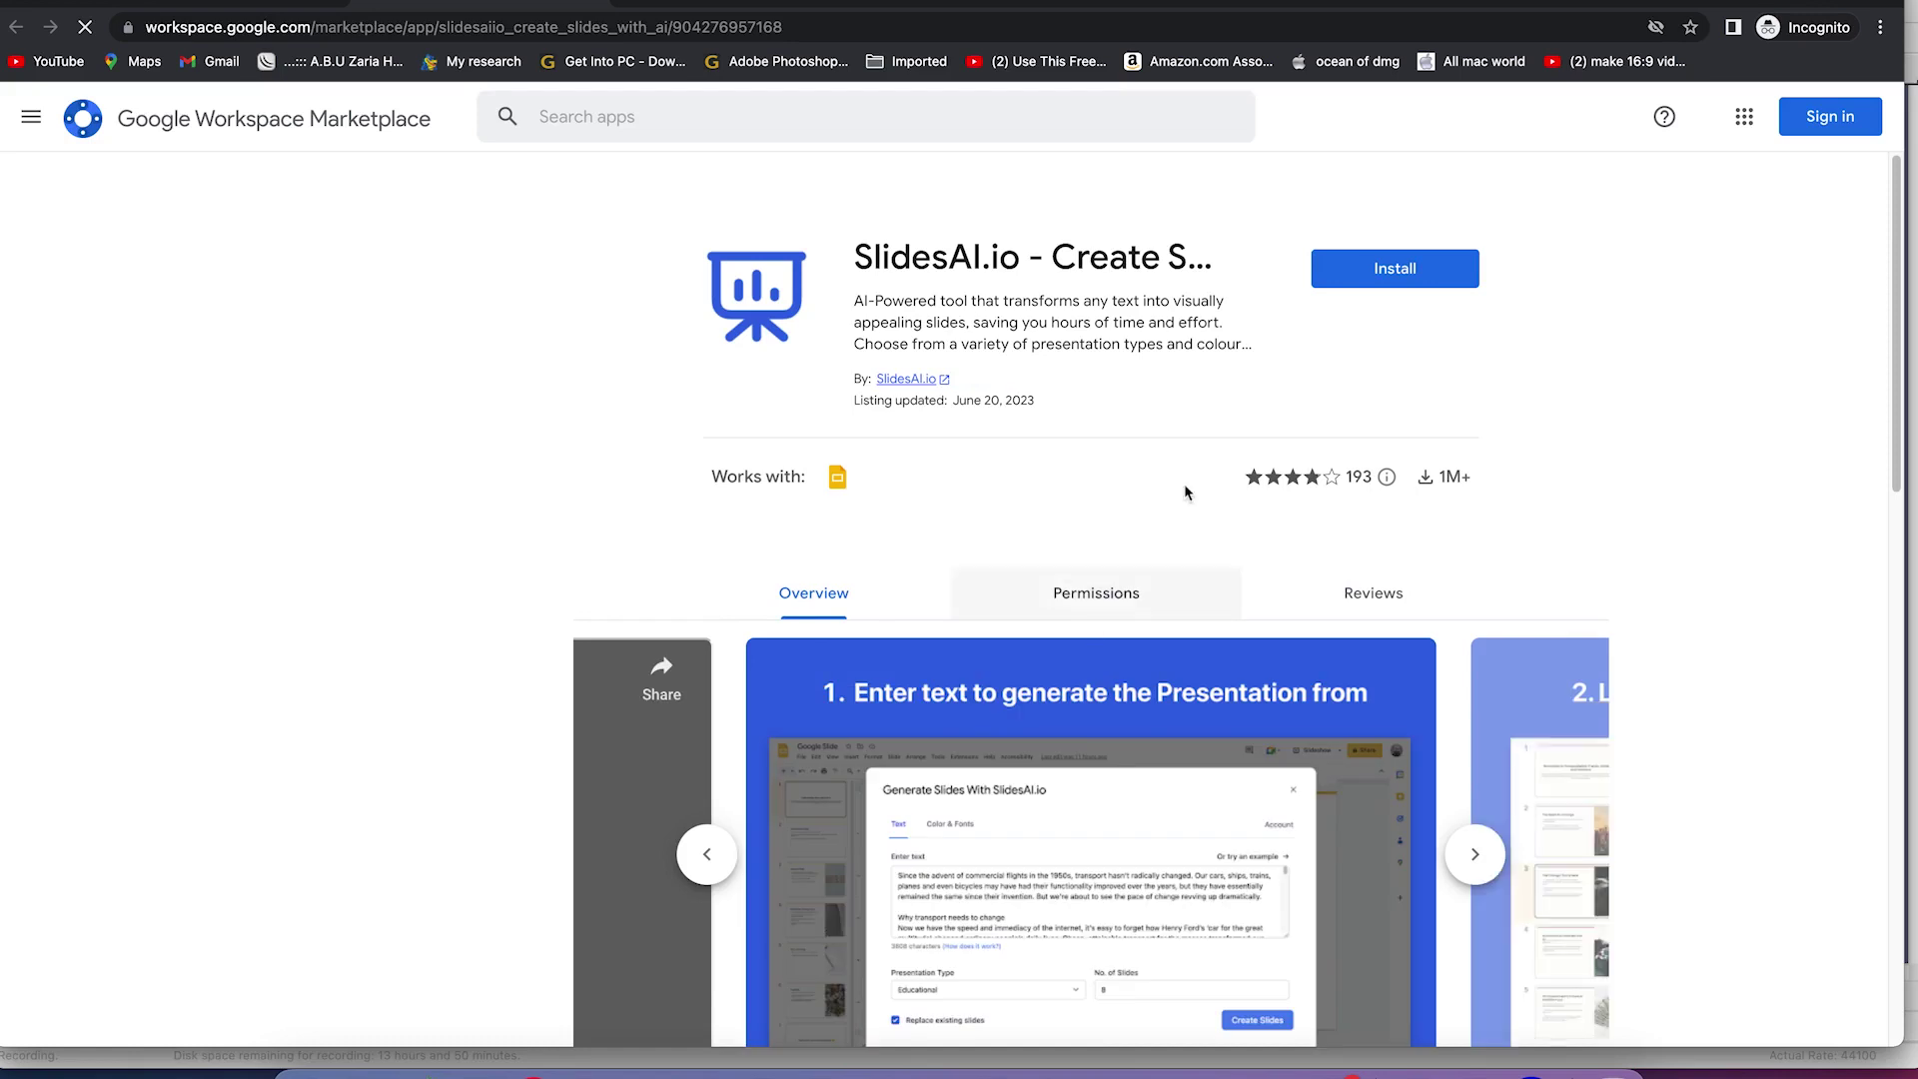
pyautogui.click(1388, 267)
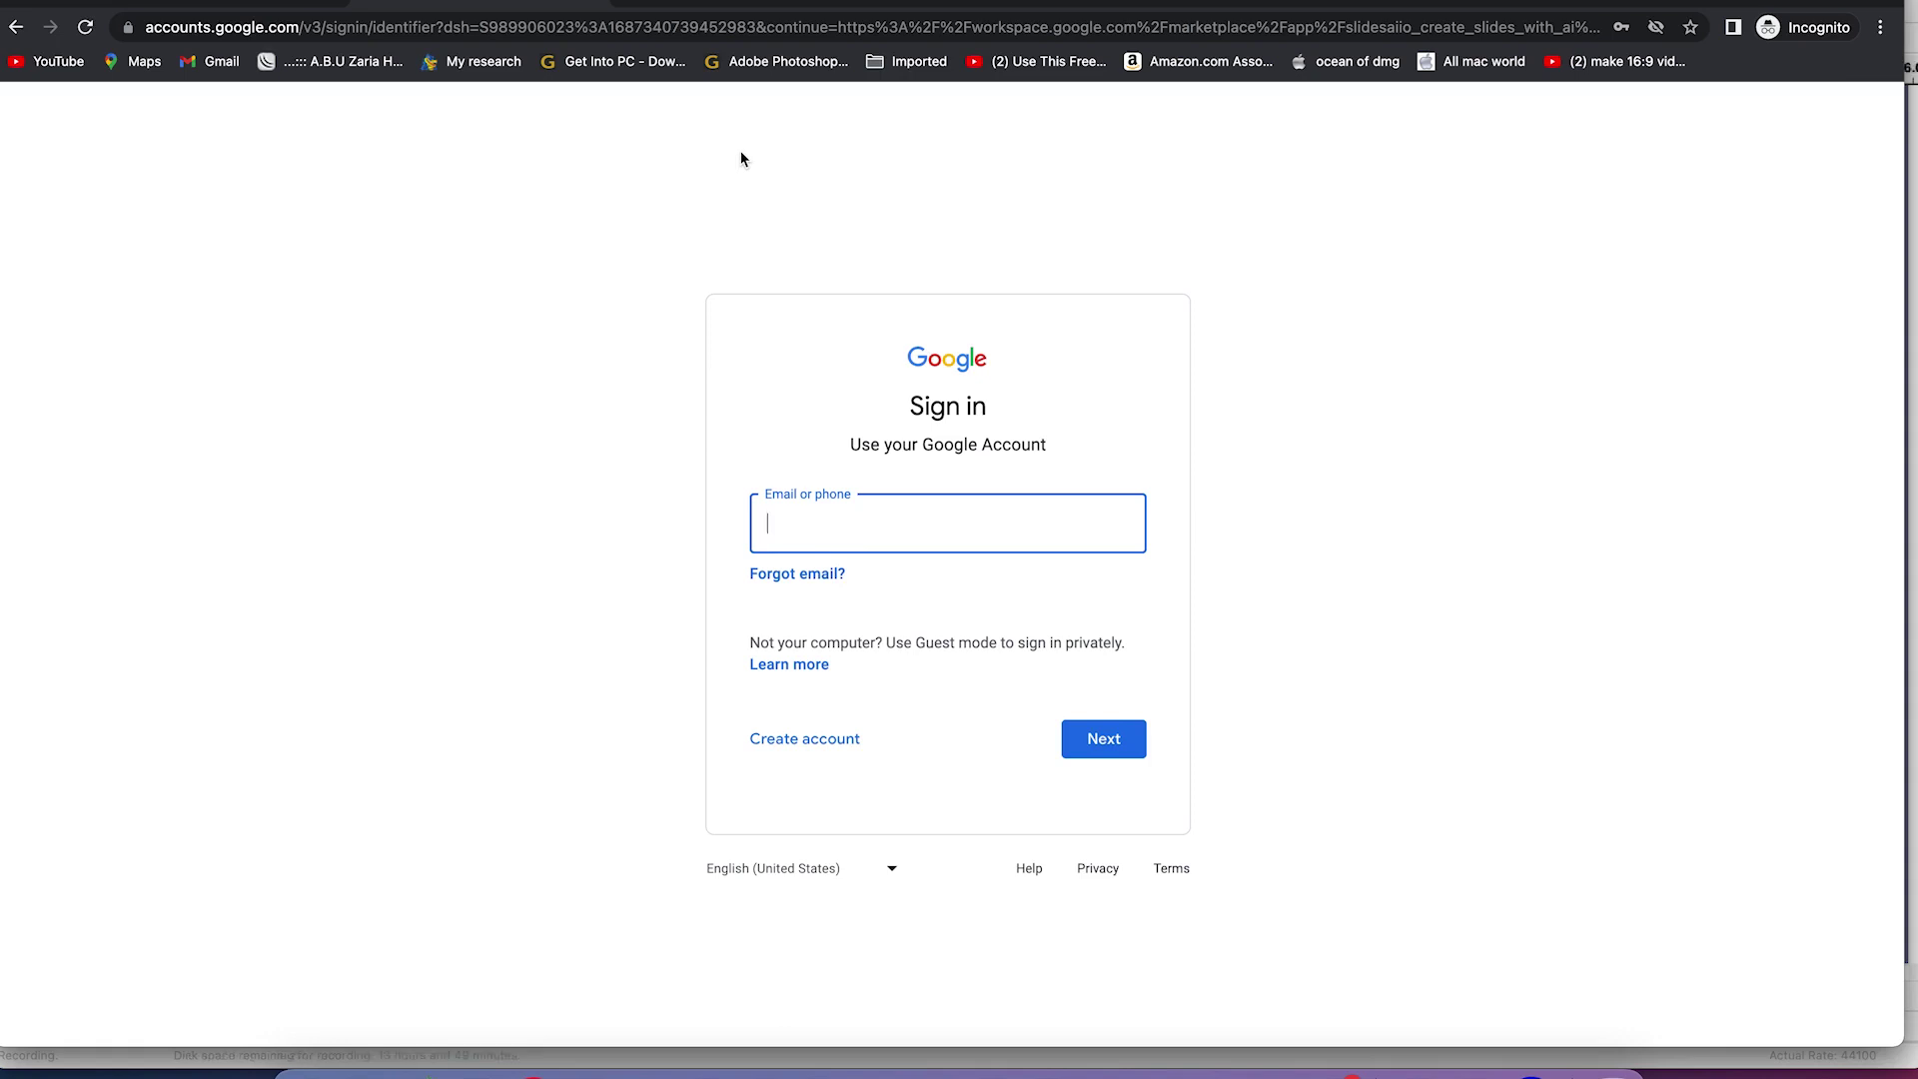
# Switch to the signed-in Chrome window and go to slides.google.com
pyautogui.hotkey('ctrl', 'Left')
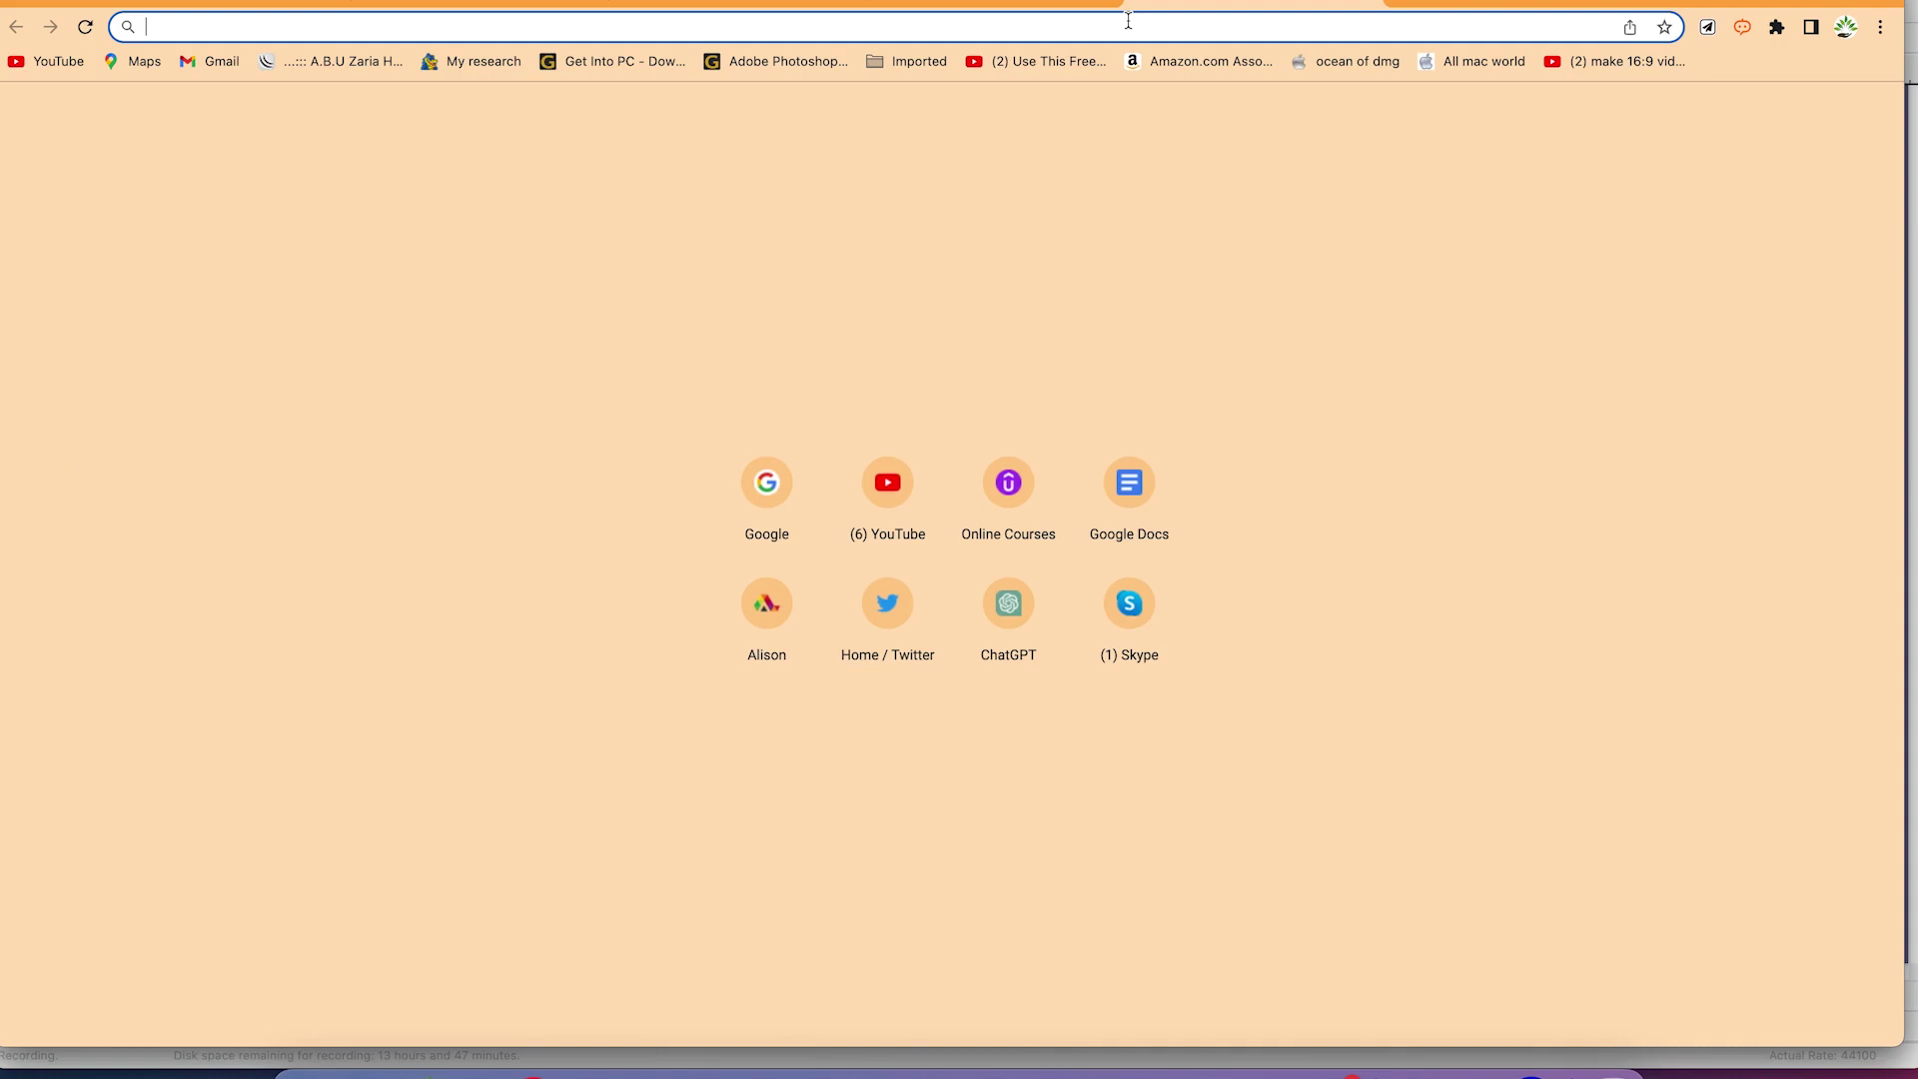
pyautogui.write('do')
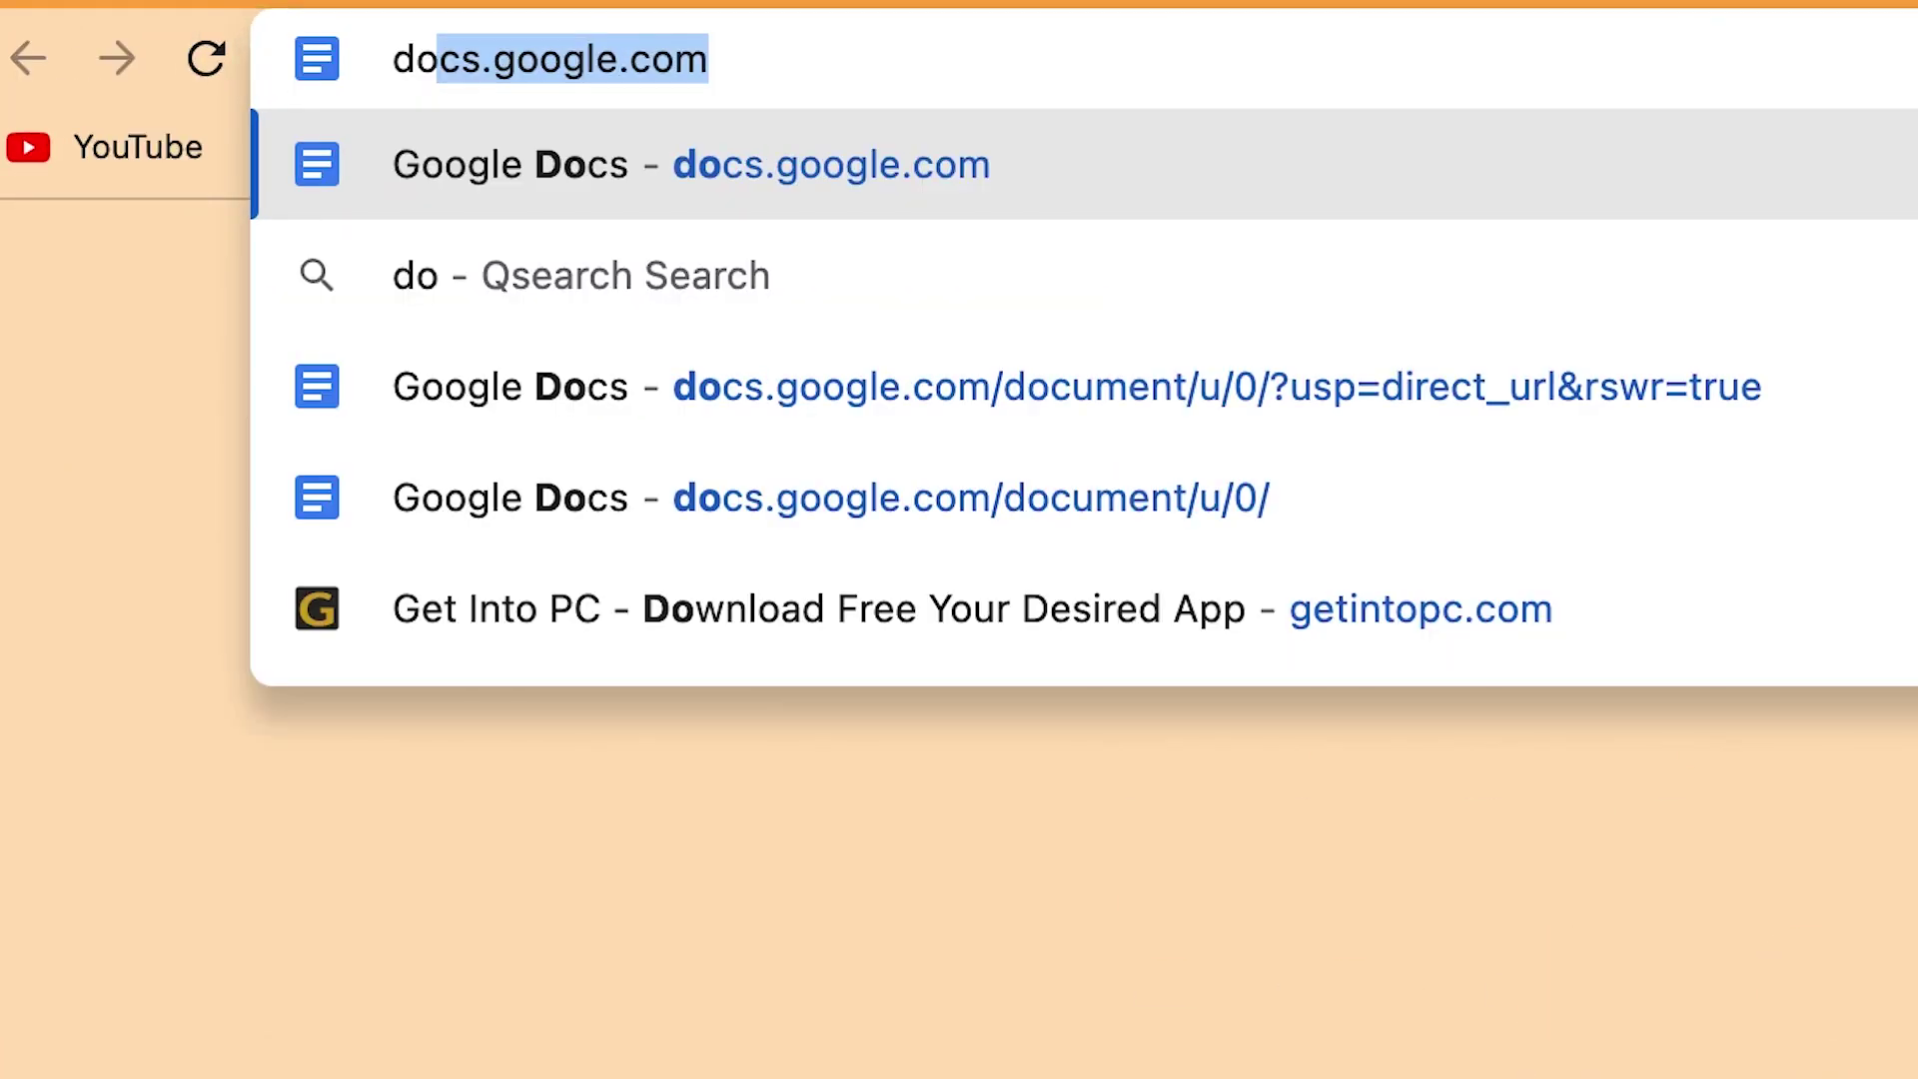
pyautogui.press('BackSpace')
pyautogui.press('BackSpace')
pyautogui.press('BackSpace')
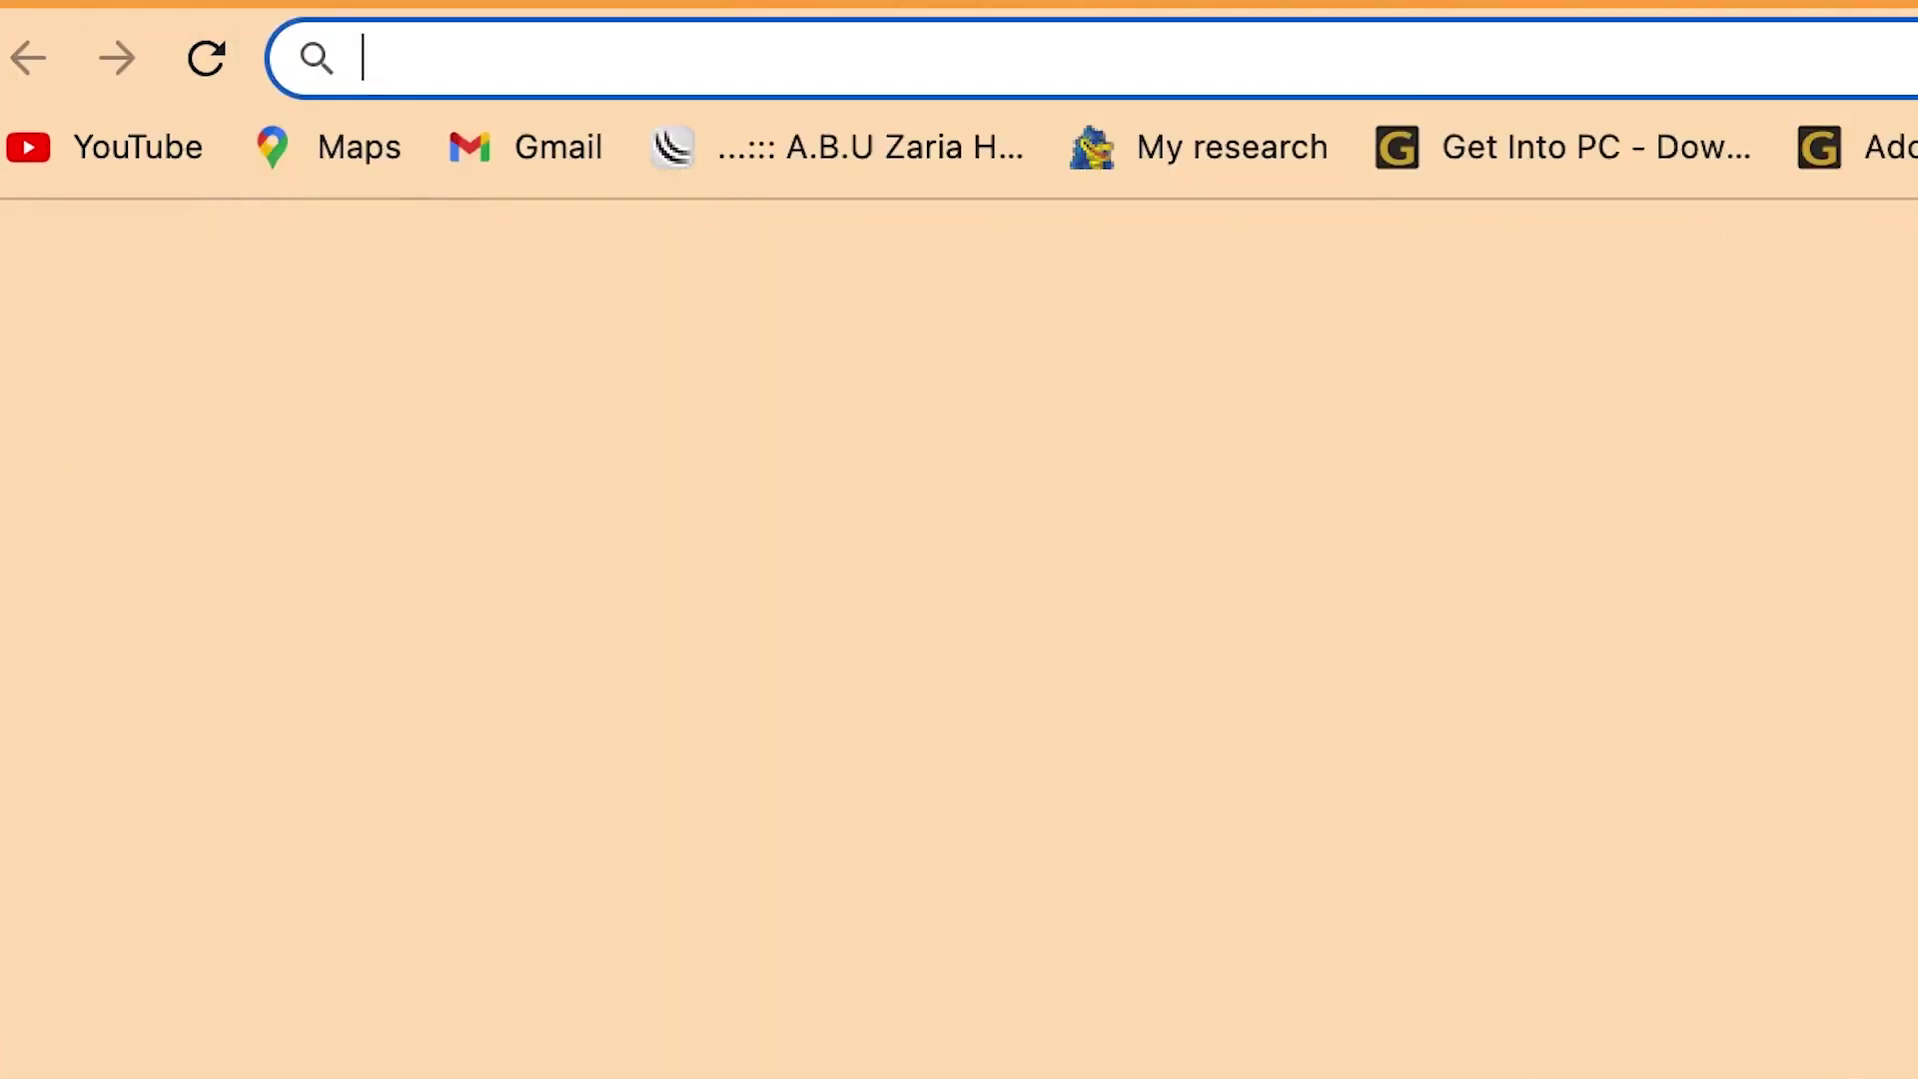
pyautogui.write('slide')
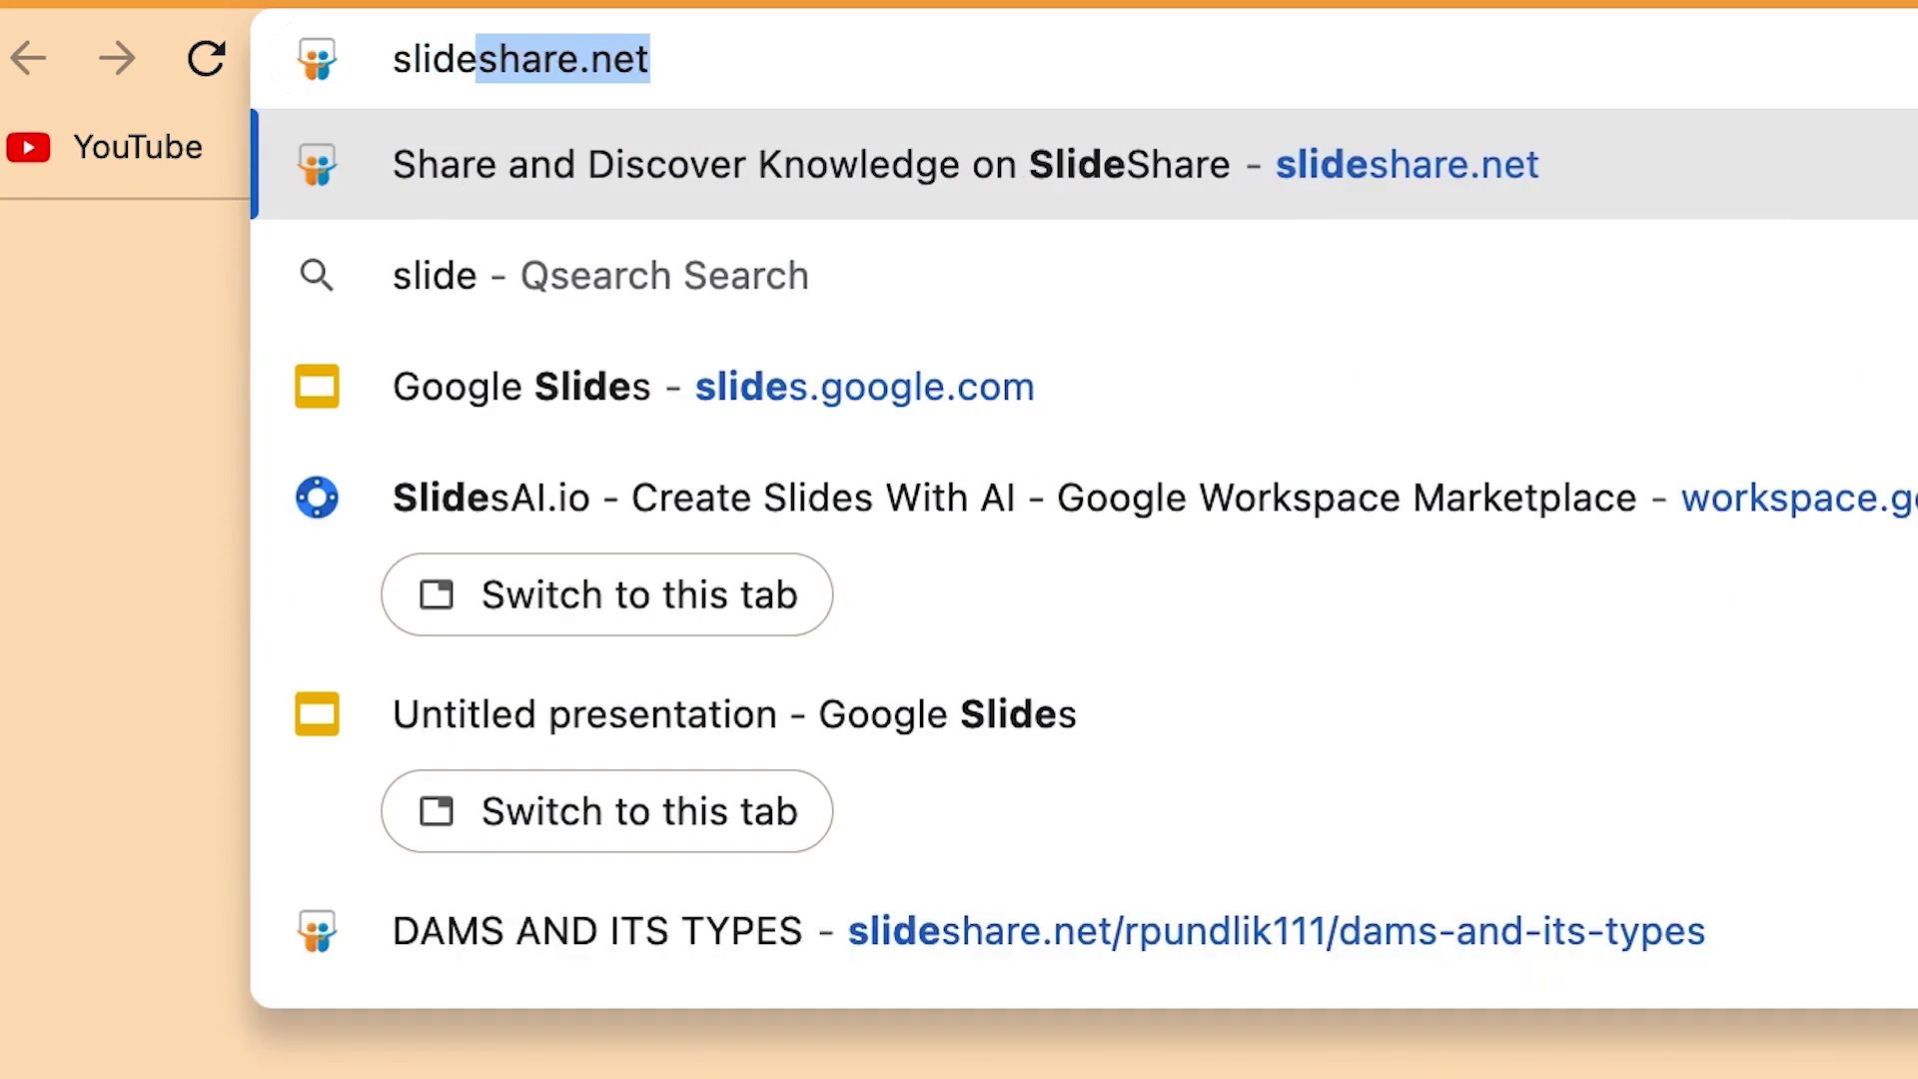
pyautogui.write('s.google.c')
pyautogui.press('BackSpace')
pyautogui.write('google.com')
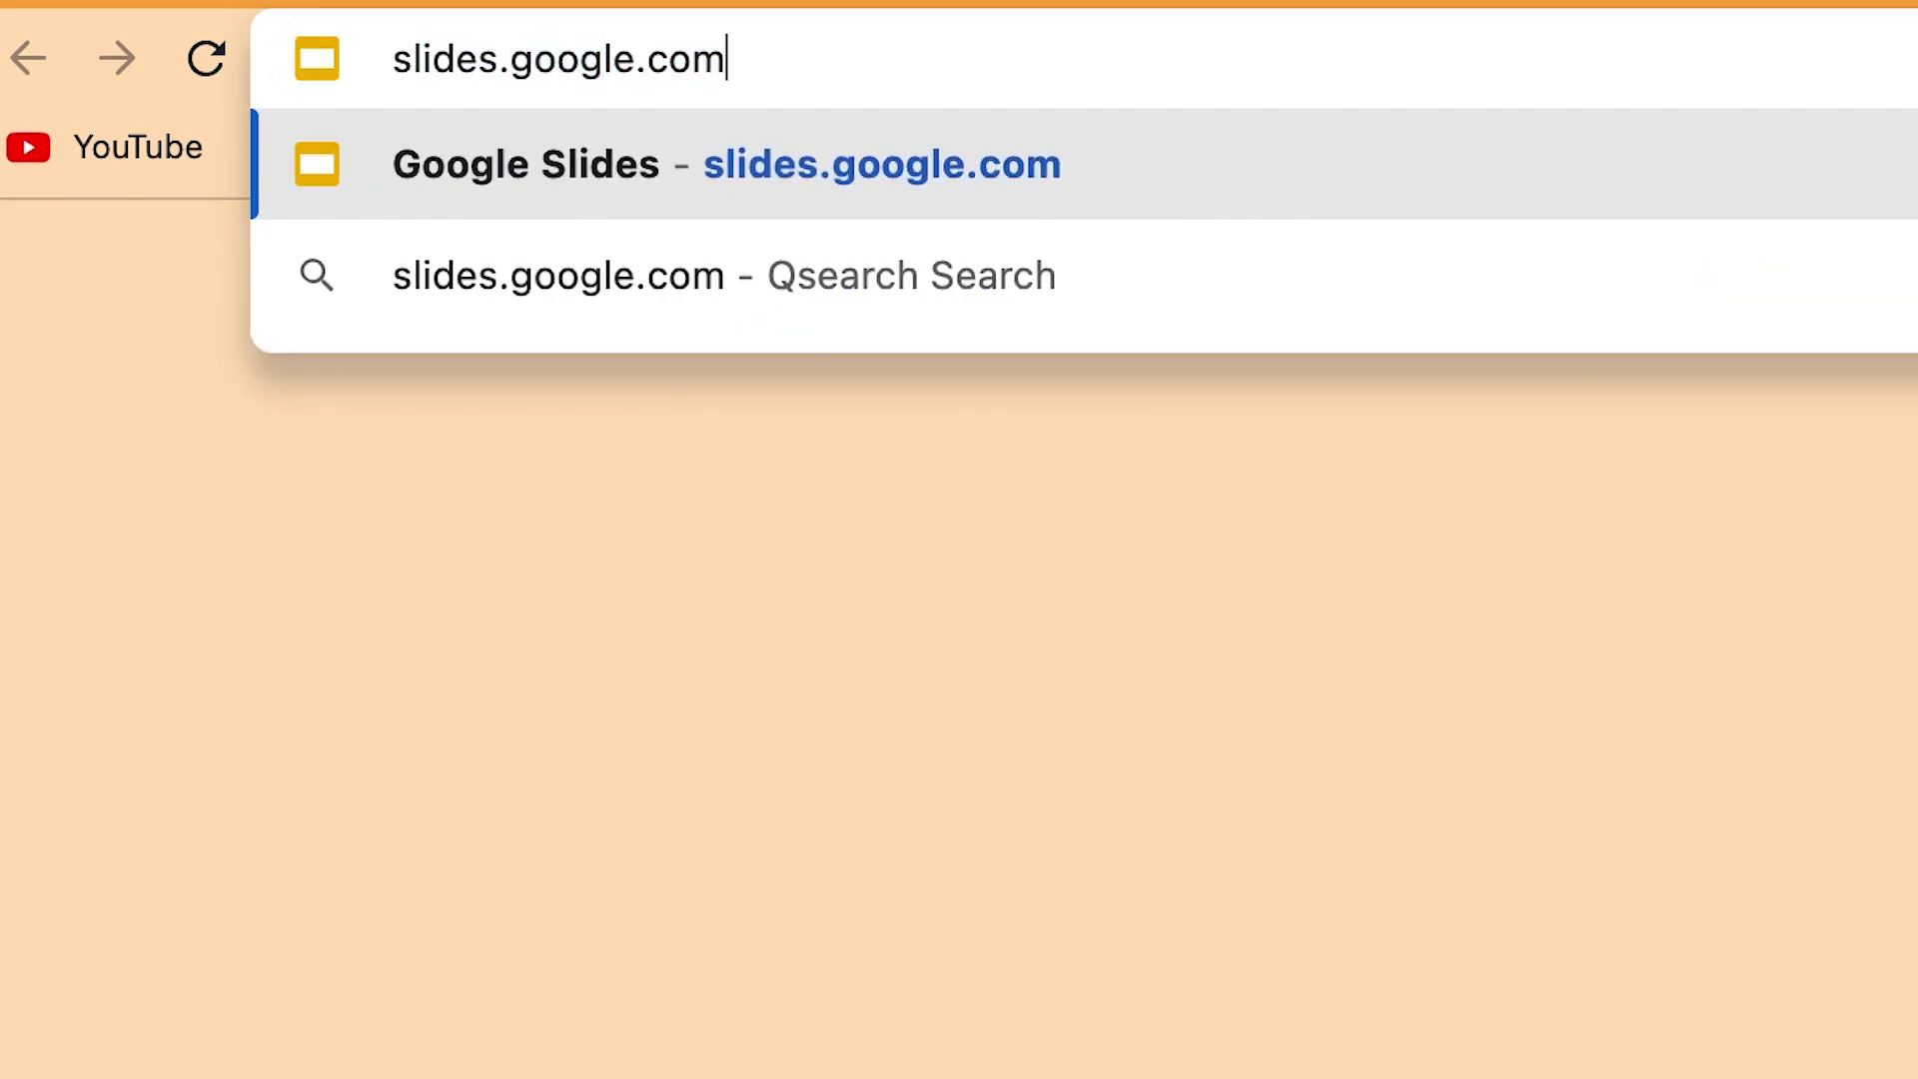
pyautogui.press('Return')
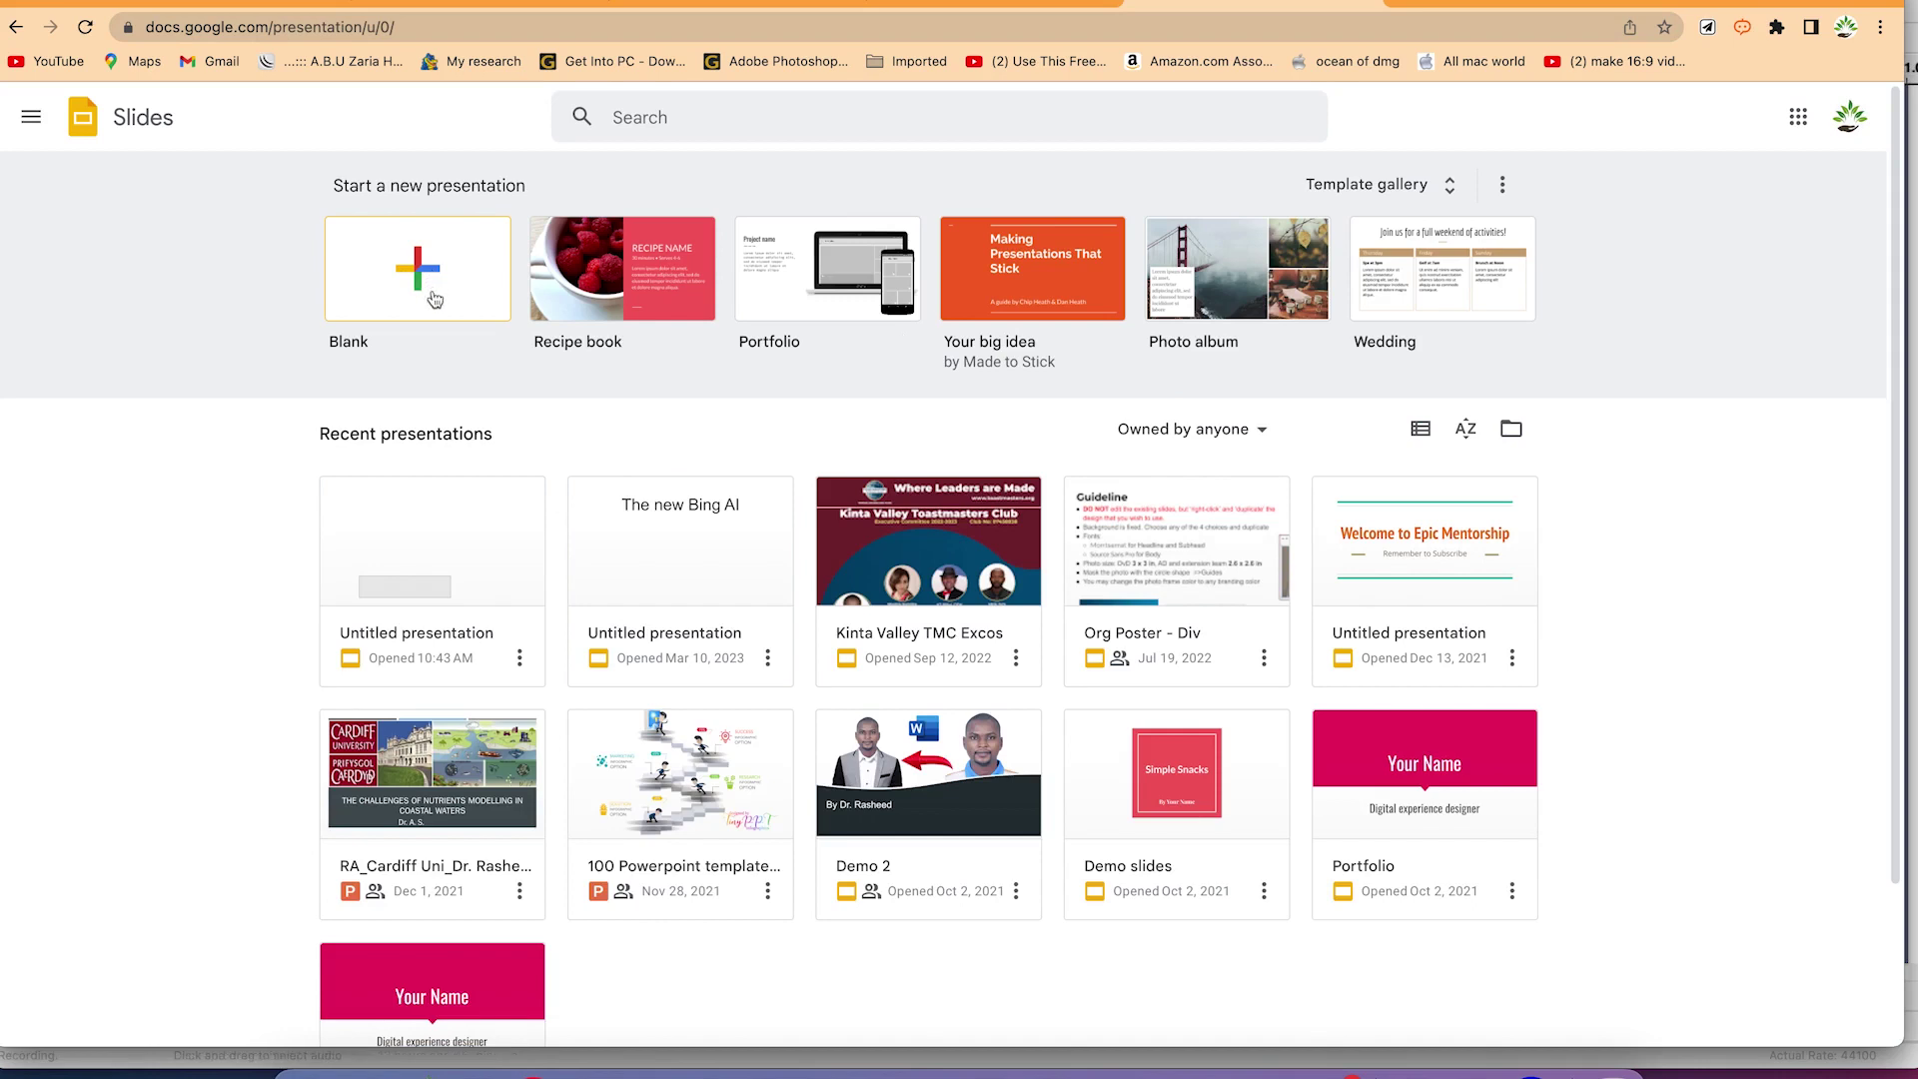
# Create a blank presentation and title it 'Climage change'
pyautogui.click(417, 280)
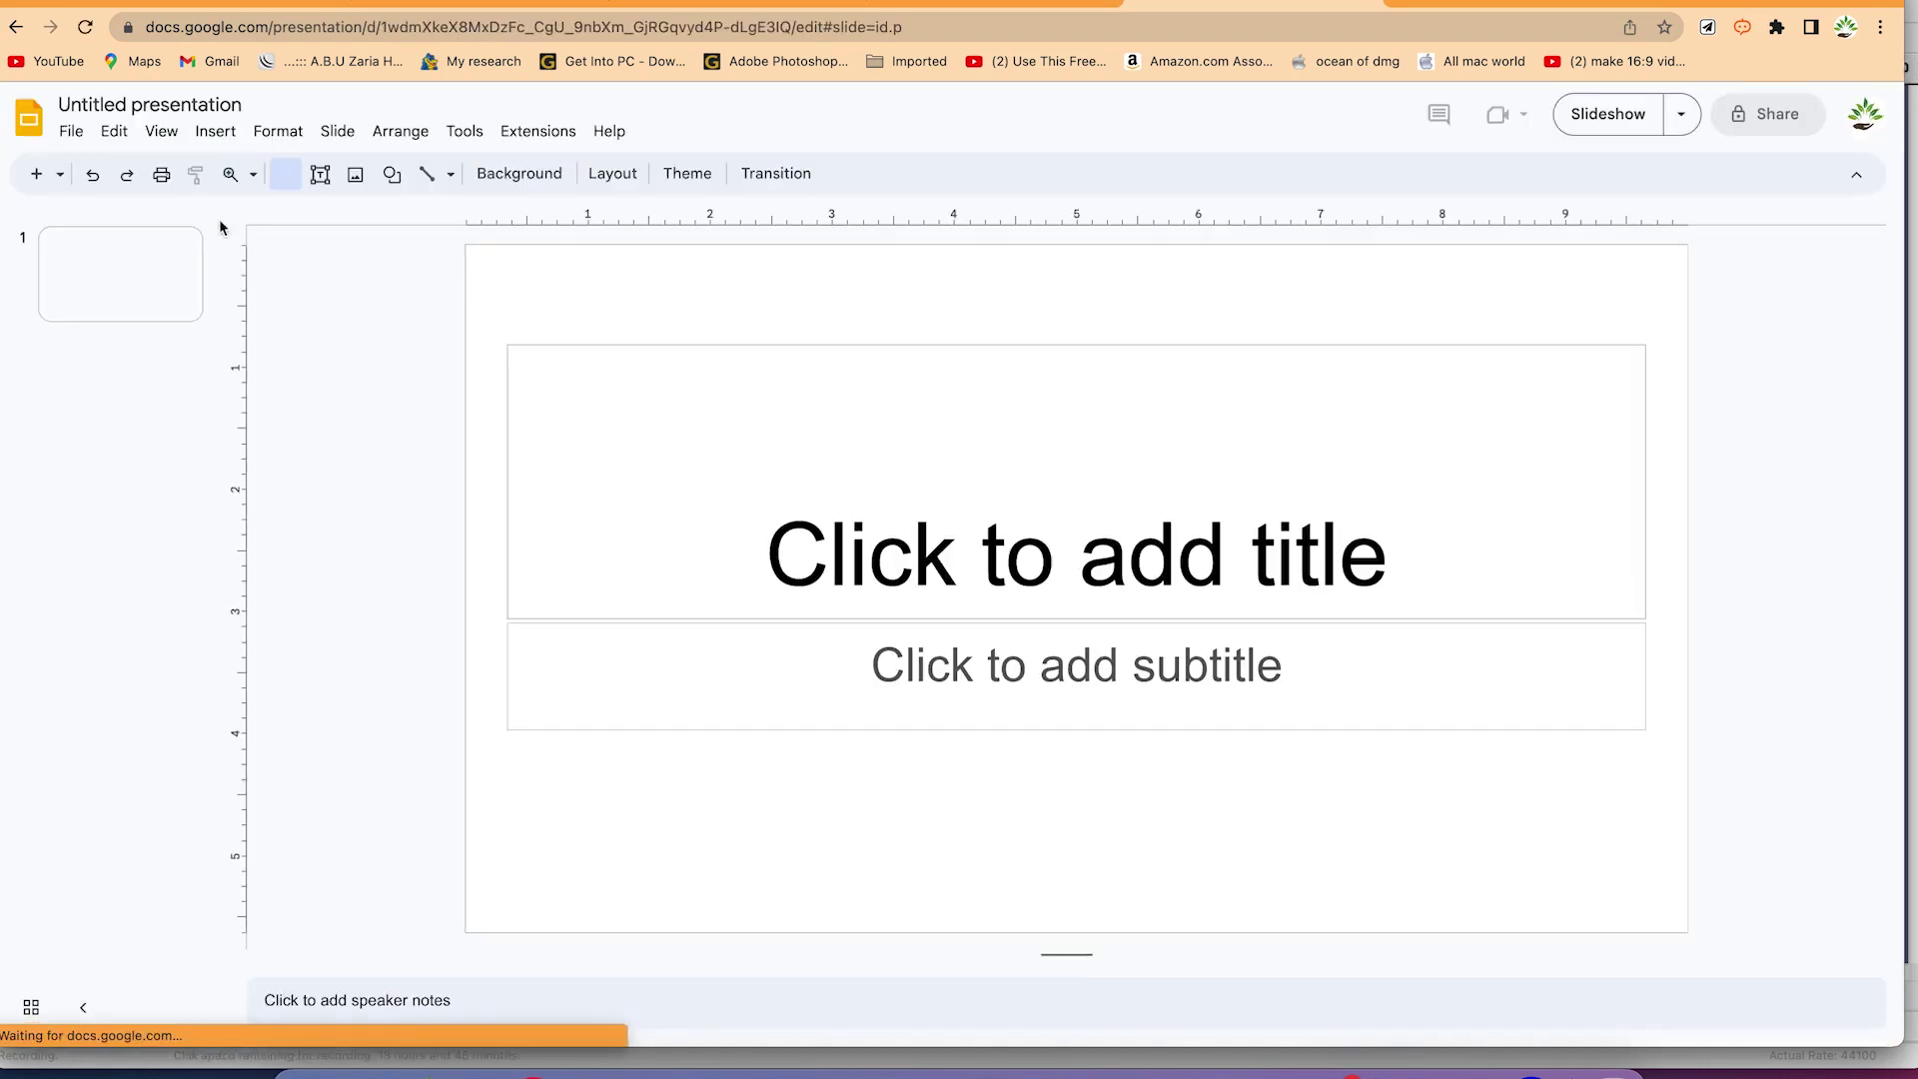
pyautogui.click(146, 105)
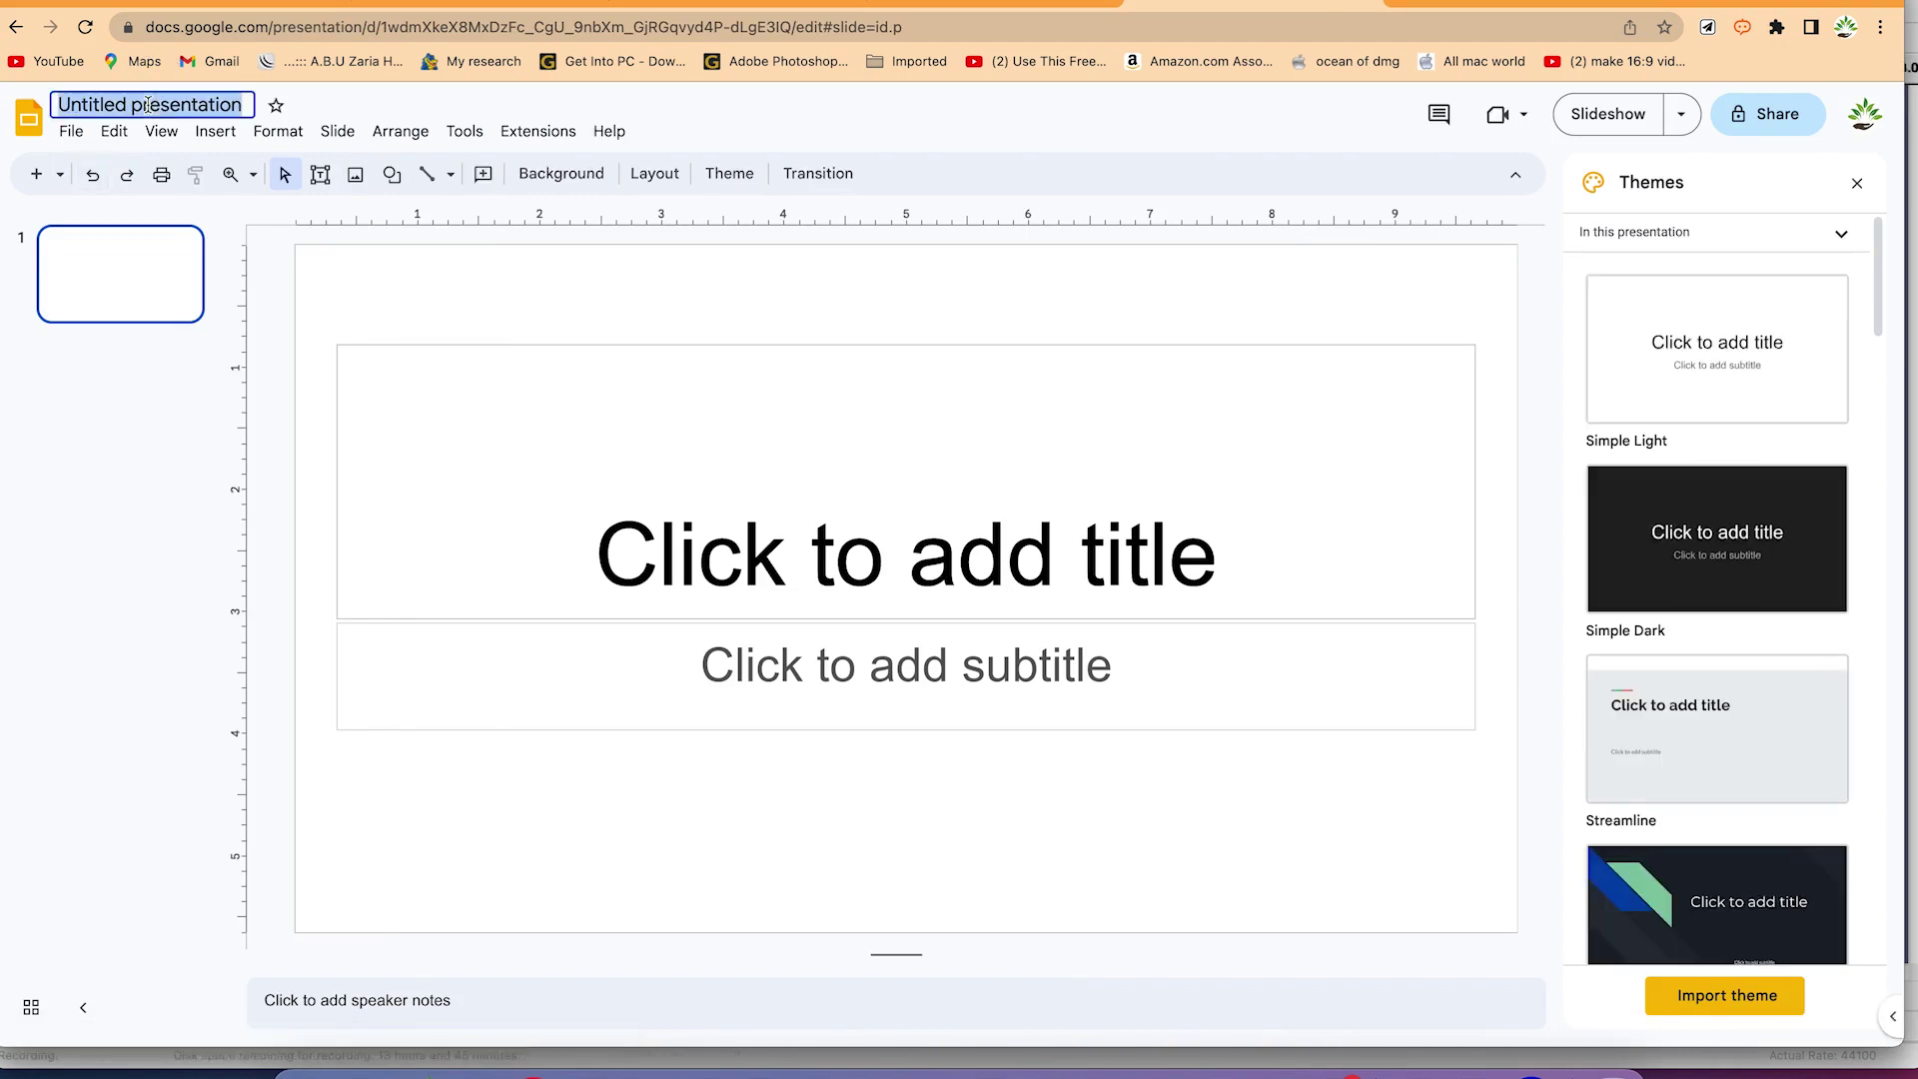
pyautogui.write('Climage change')
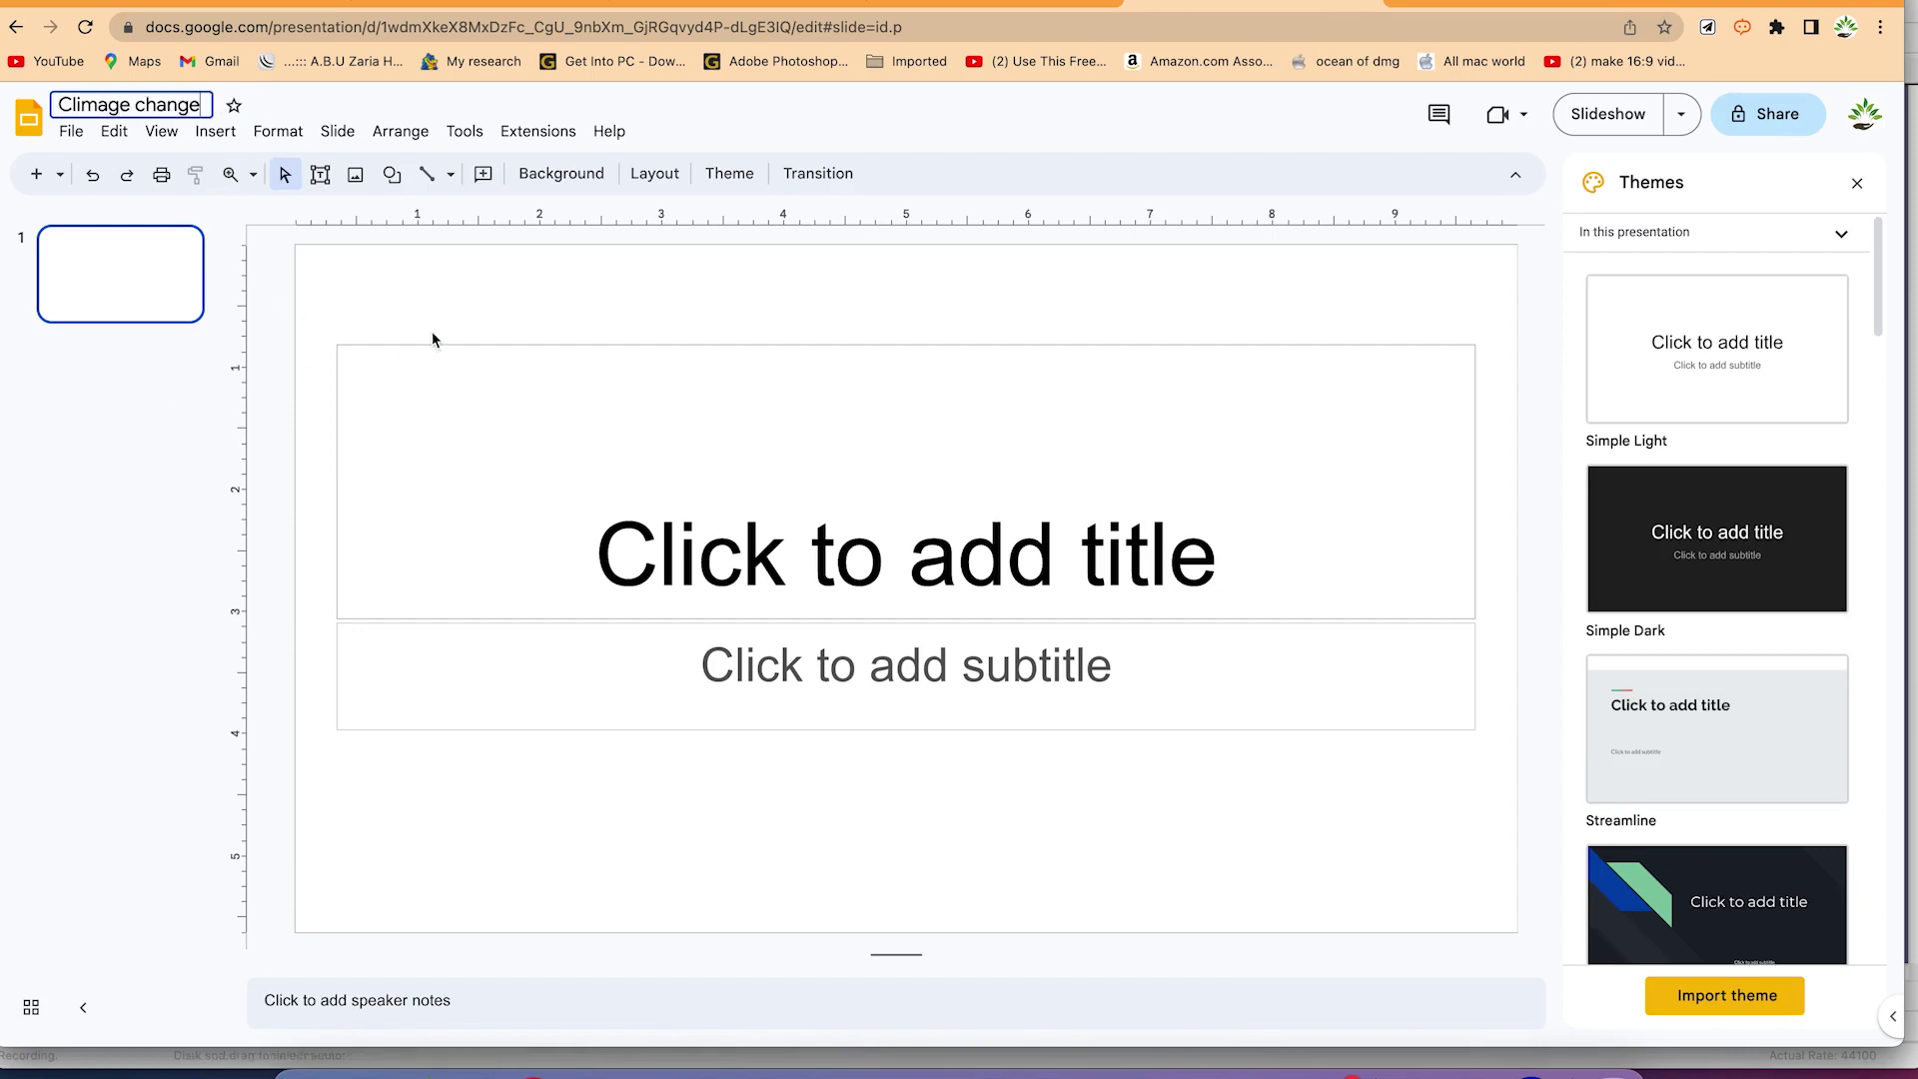
pyautogui.click(508, 141)
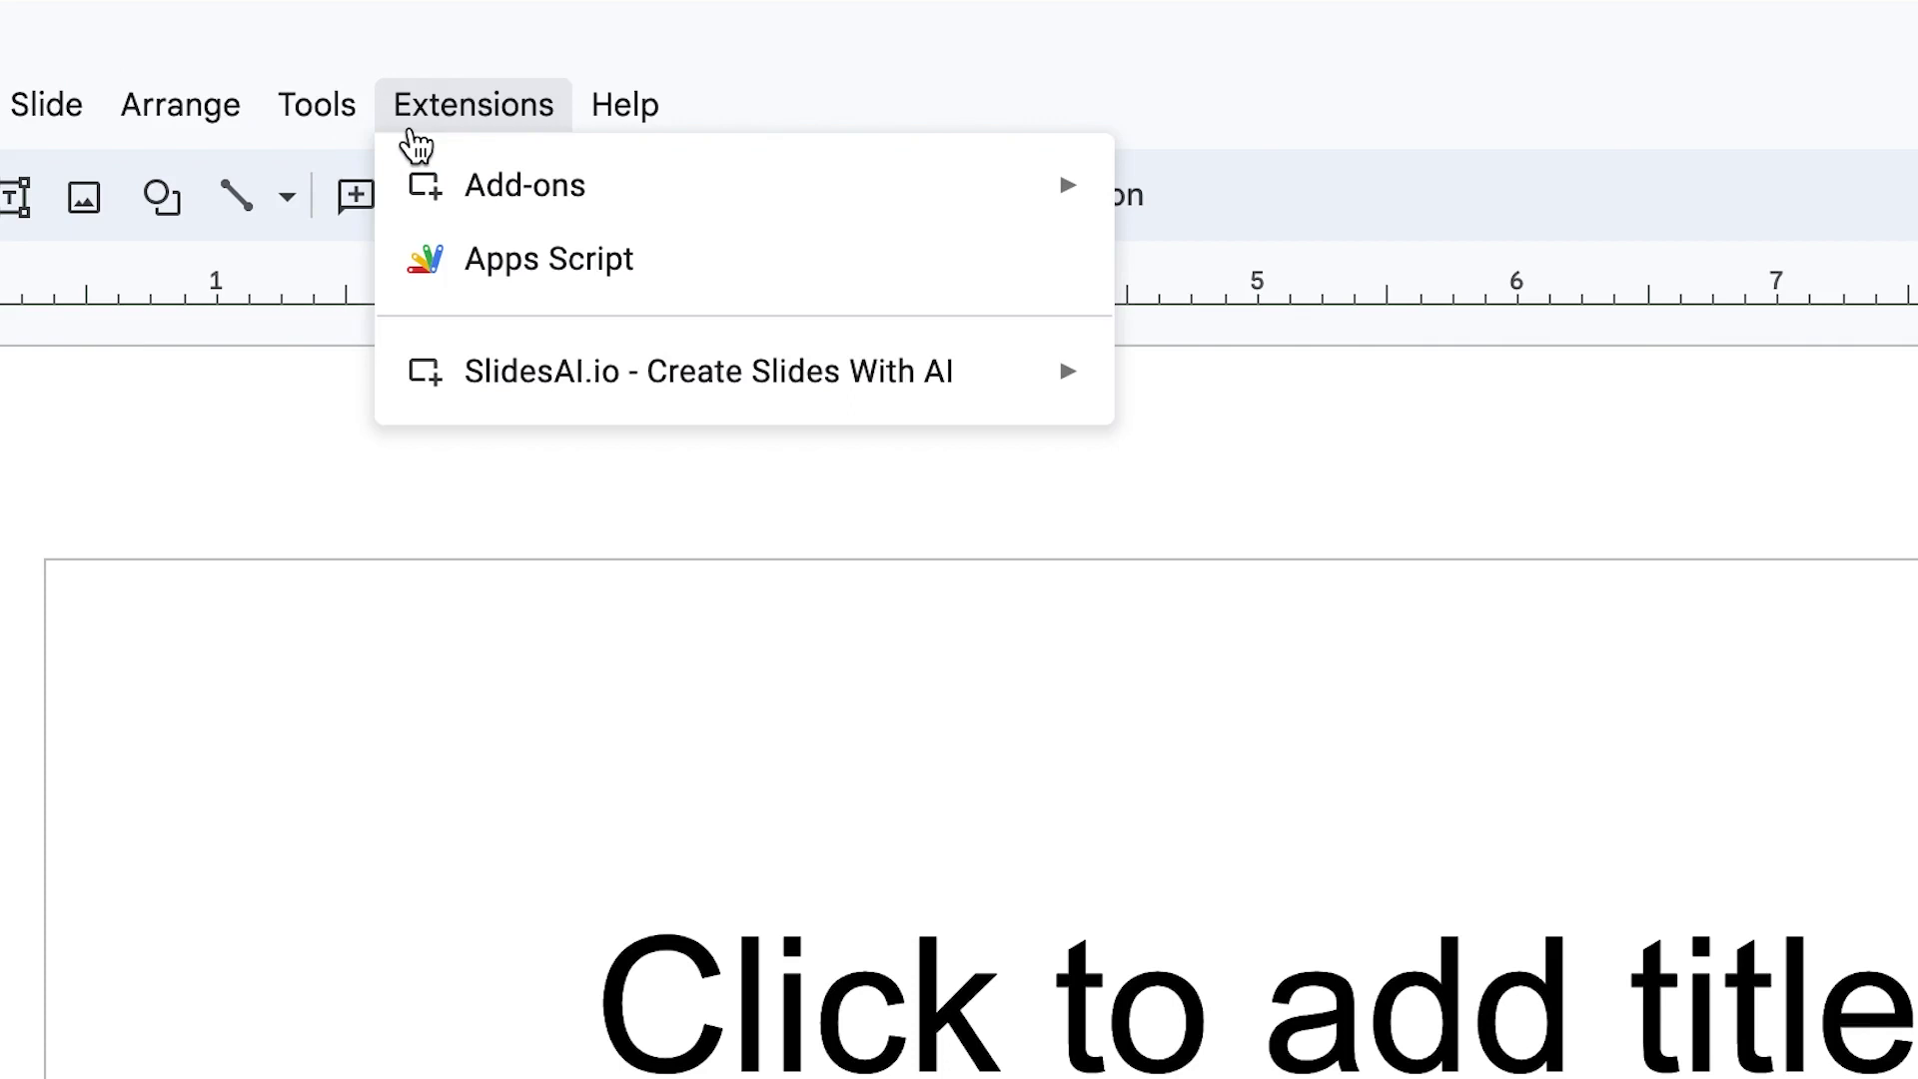
# Launch Generate Slides from the SlidesAI.io extension
pyautogui.moveTo(623, 398)
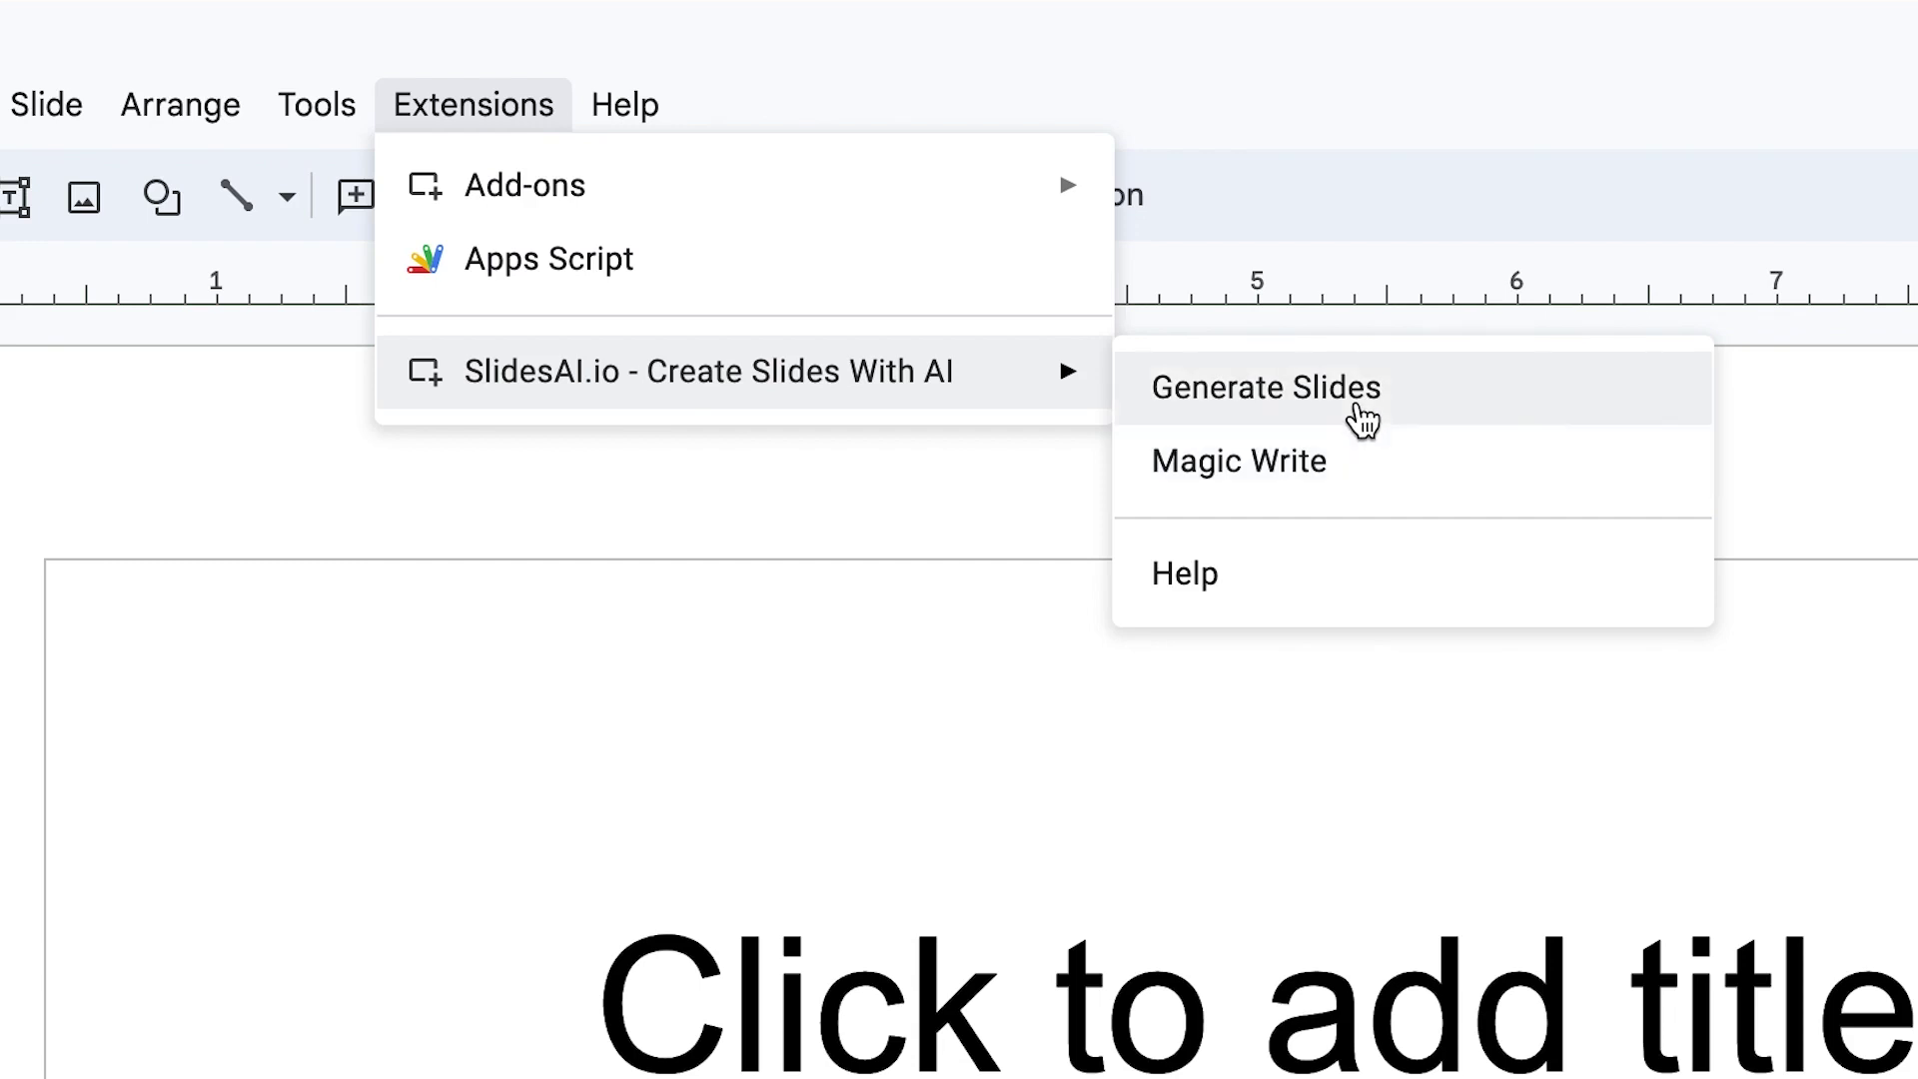
pyautogui.click(1358, 404)
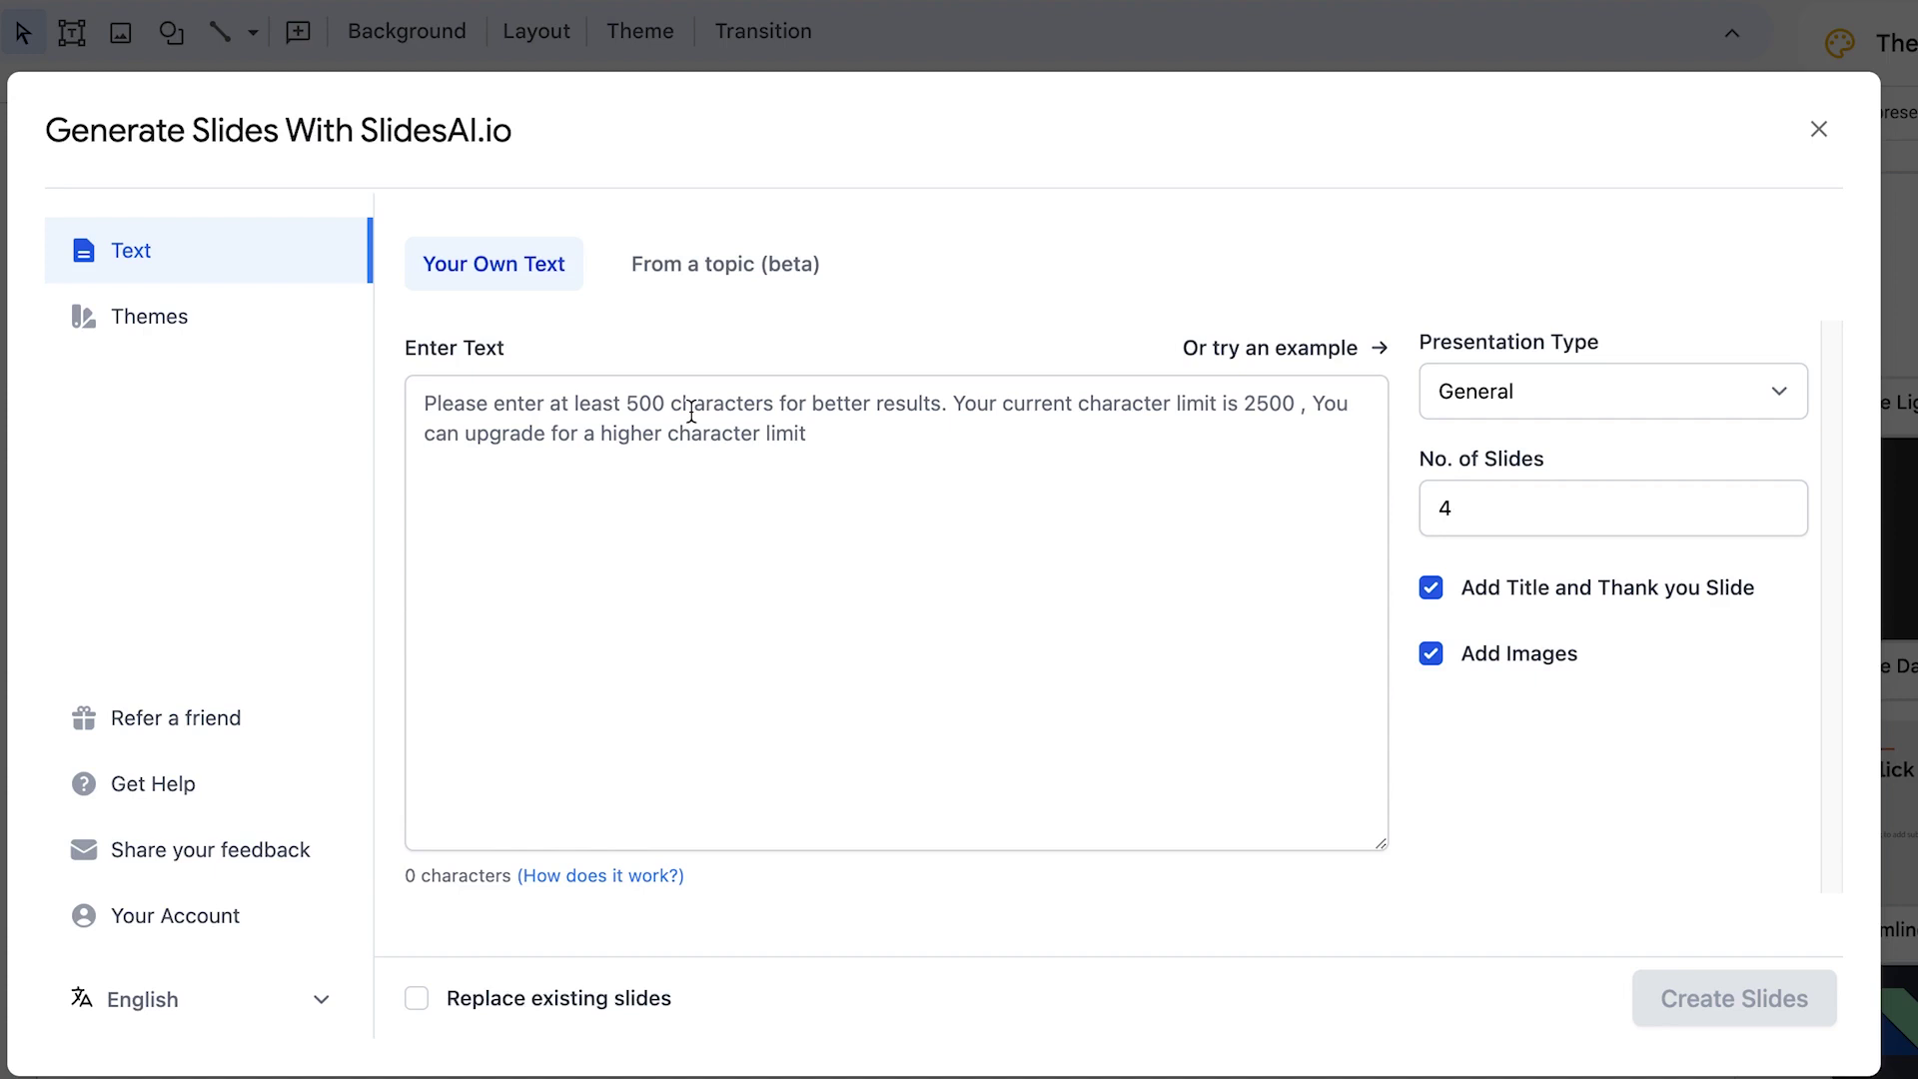
# Set SlidesAI to generate 10 slides on the topic 'Climate change'
pyautogui.click(715, 272)
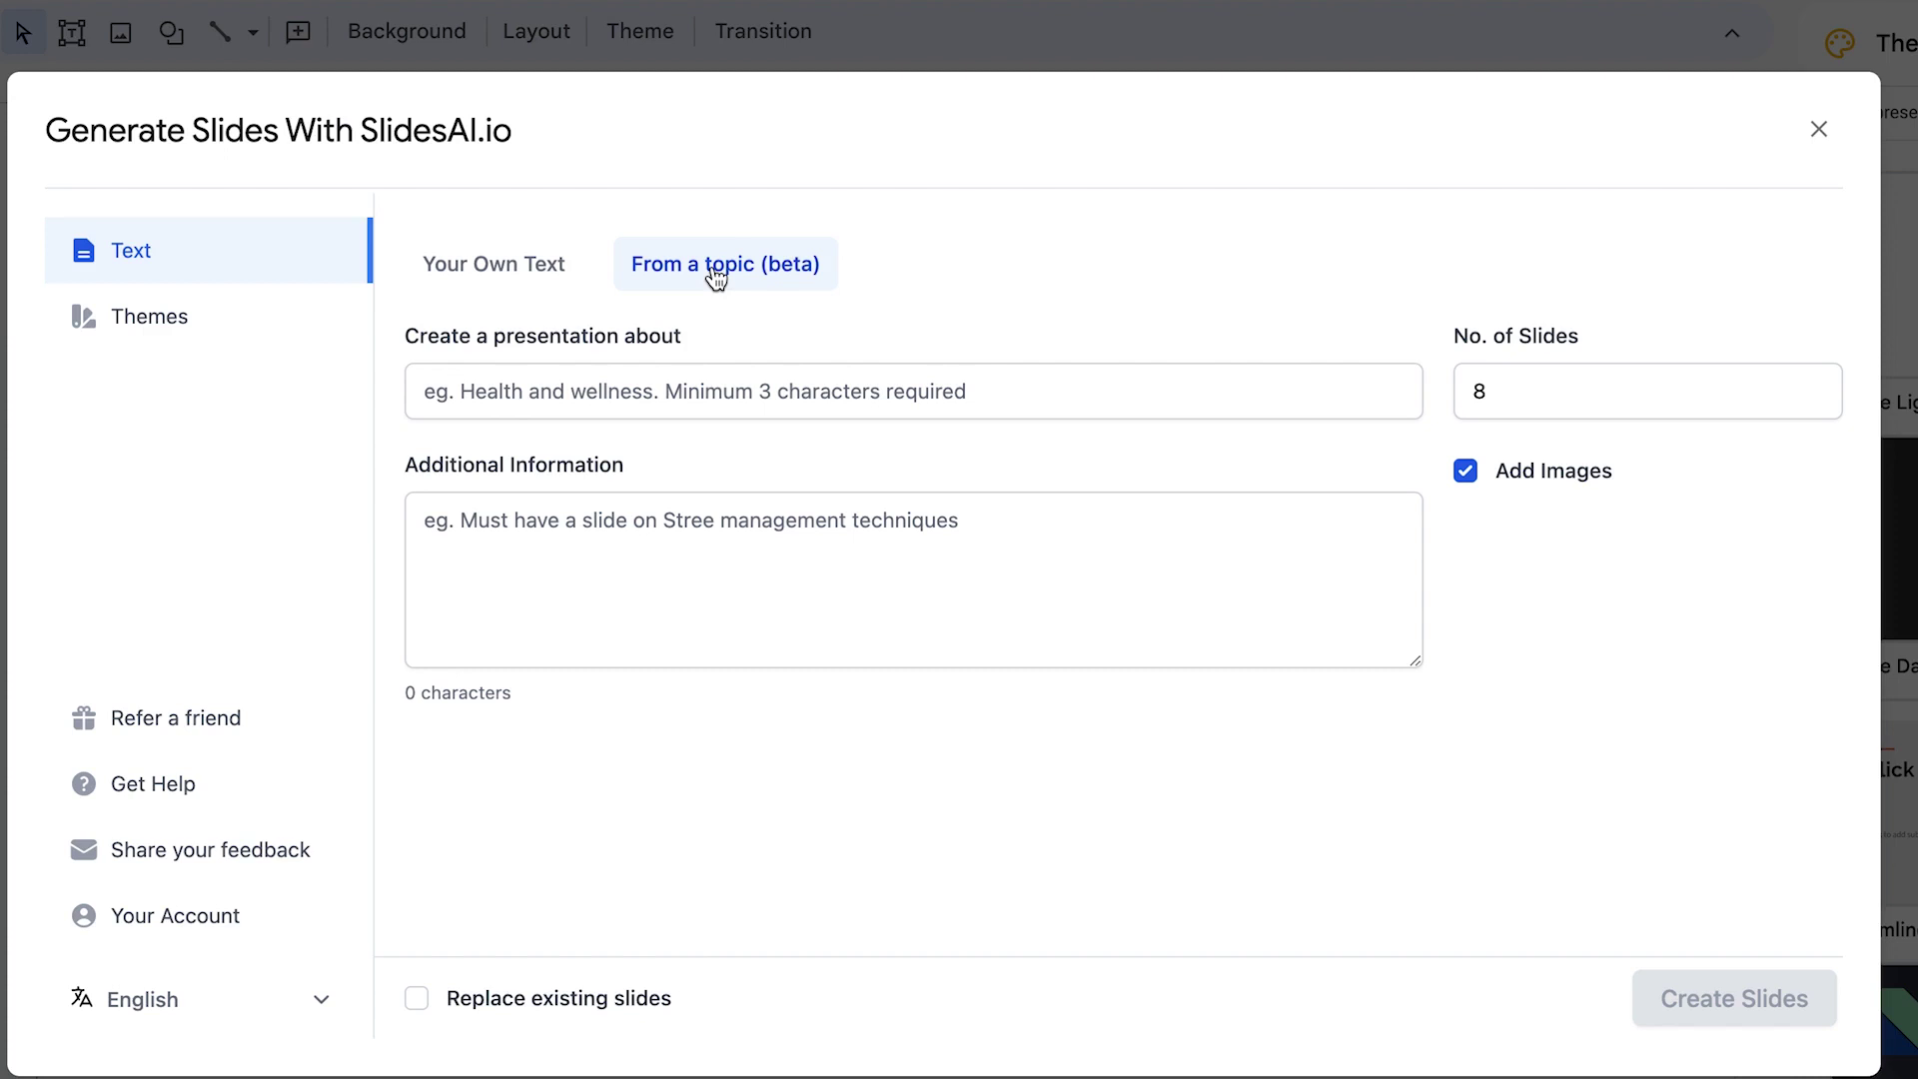
pyautogui.click(765, 390)
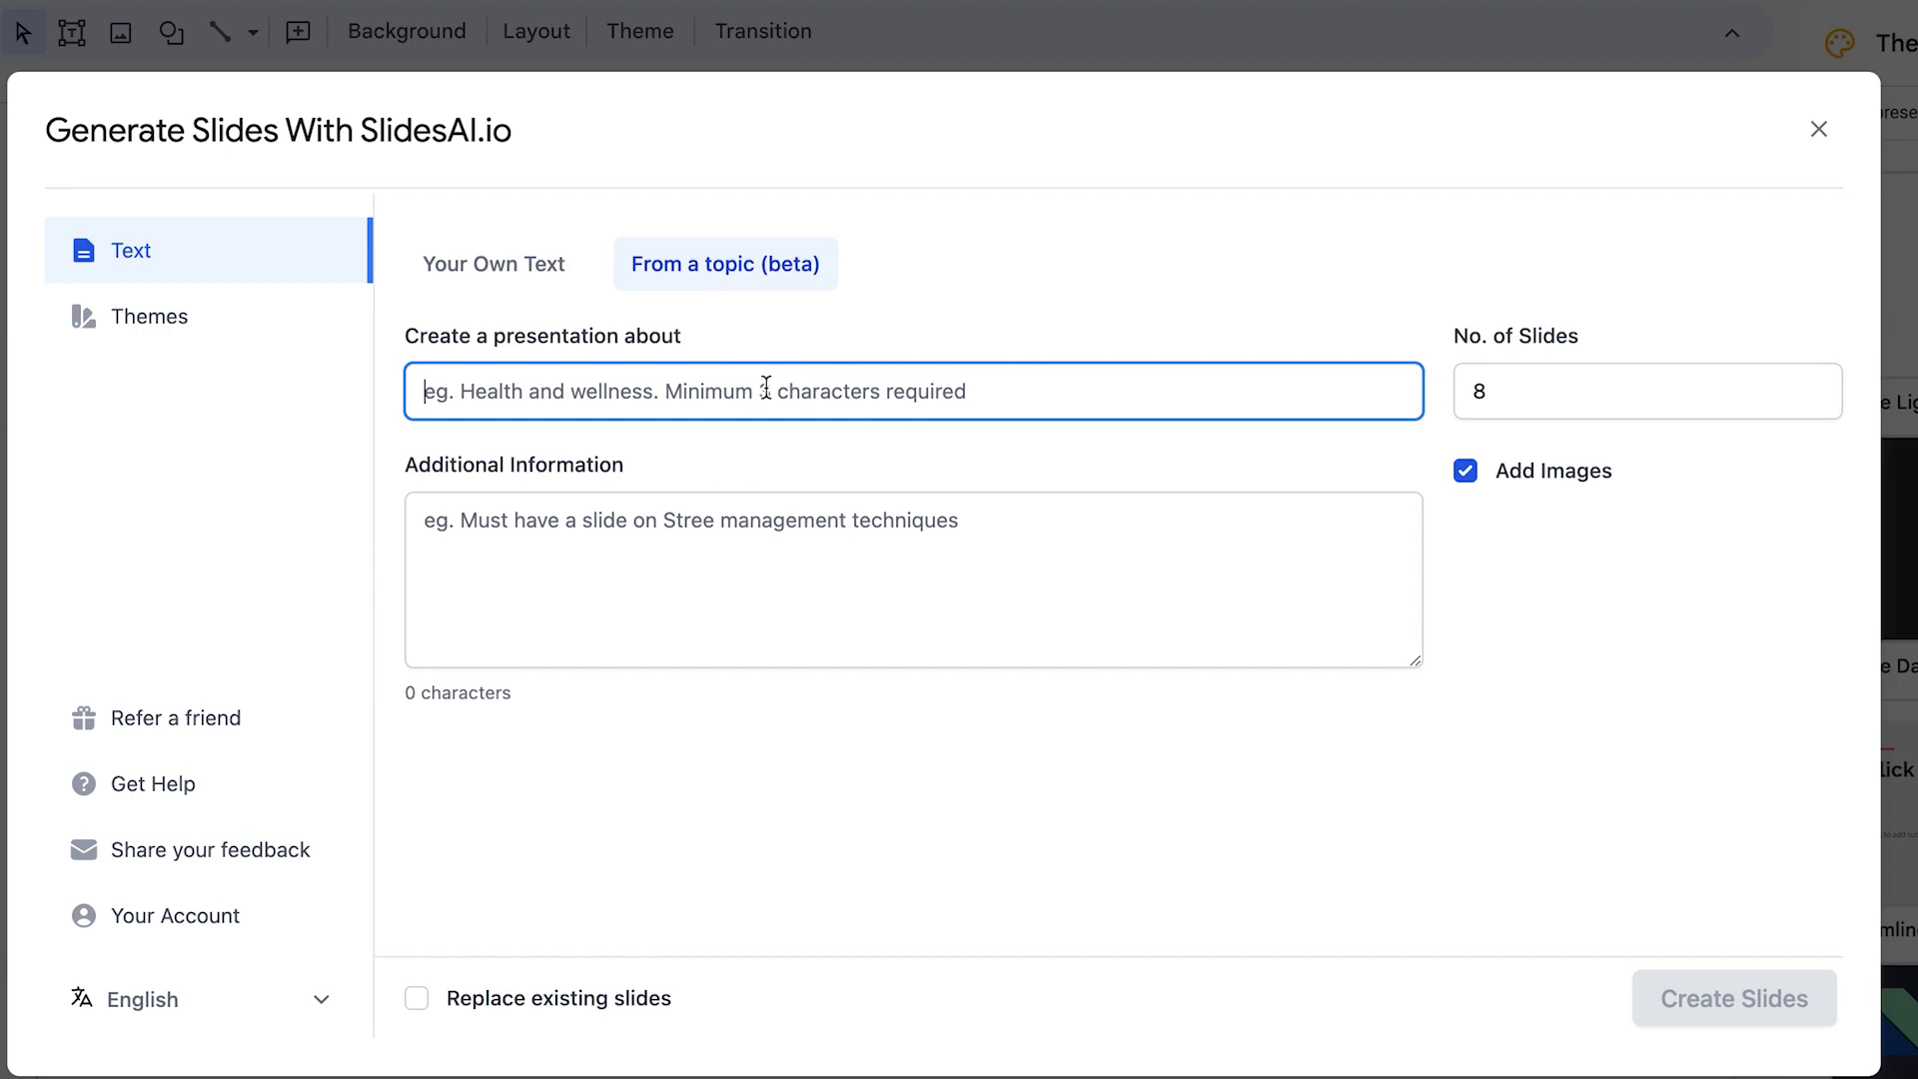
pyautogui.write('C')
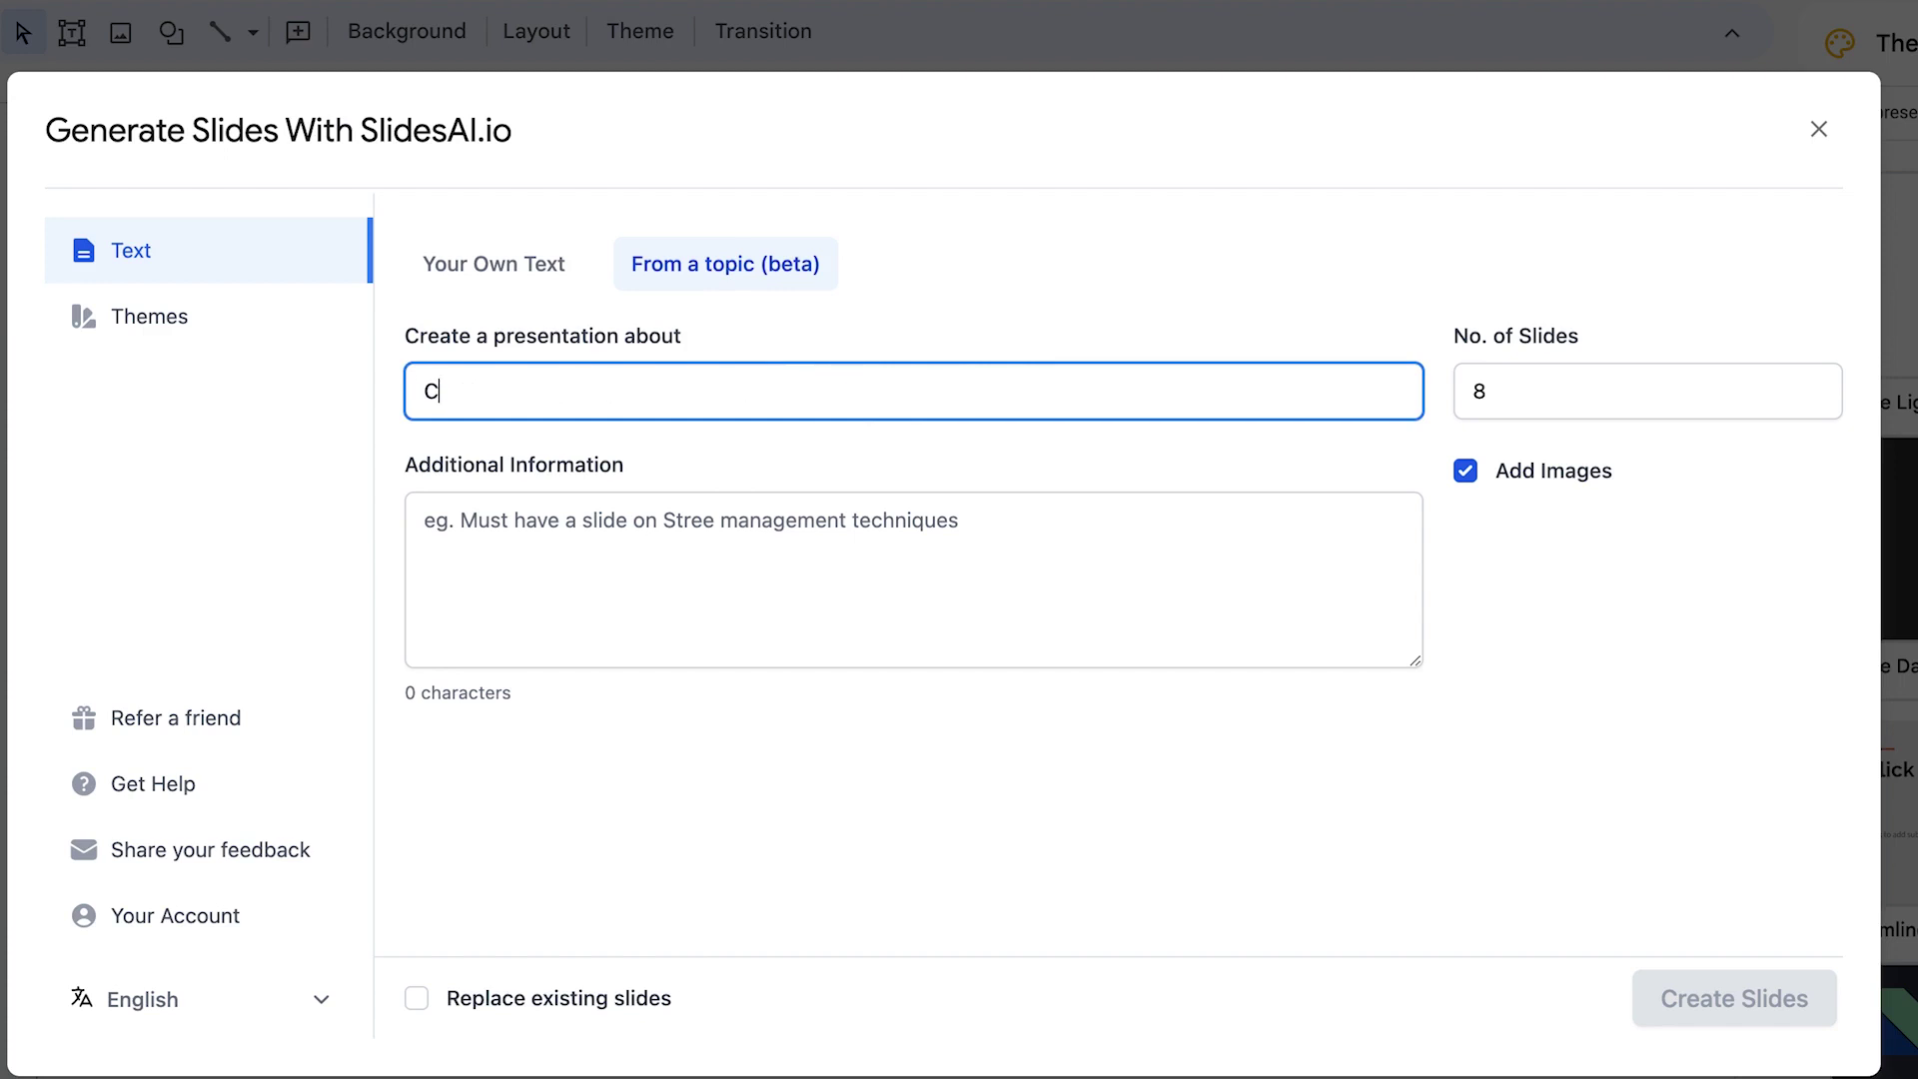
pyautogui.write('limate change')
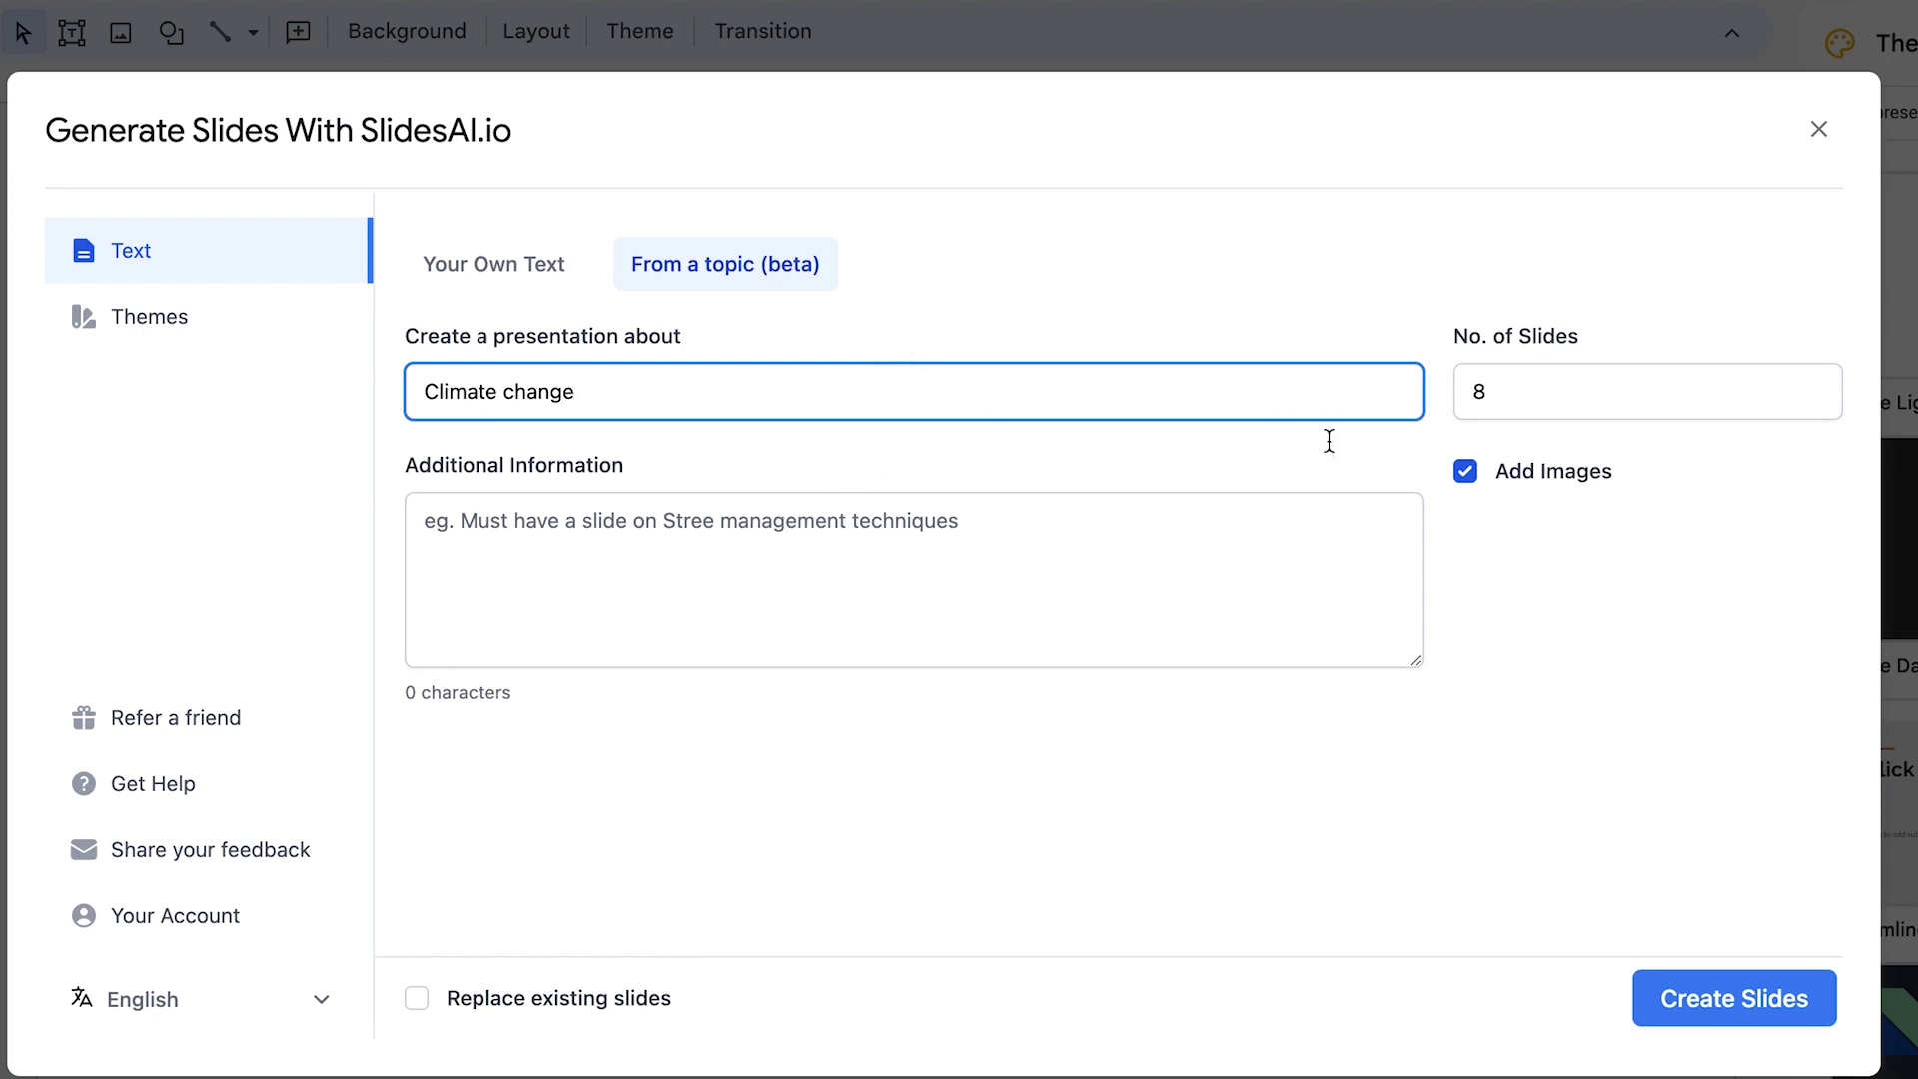
pyautogui.click(1813, 384)
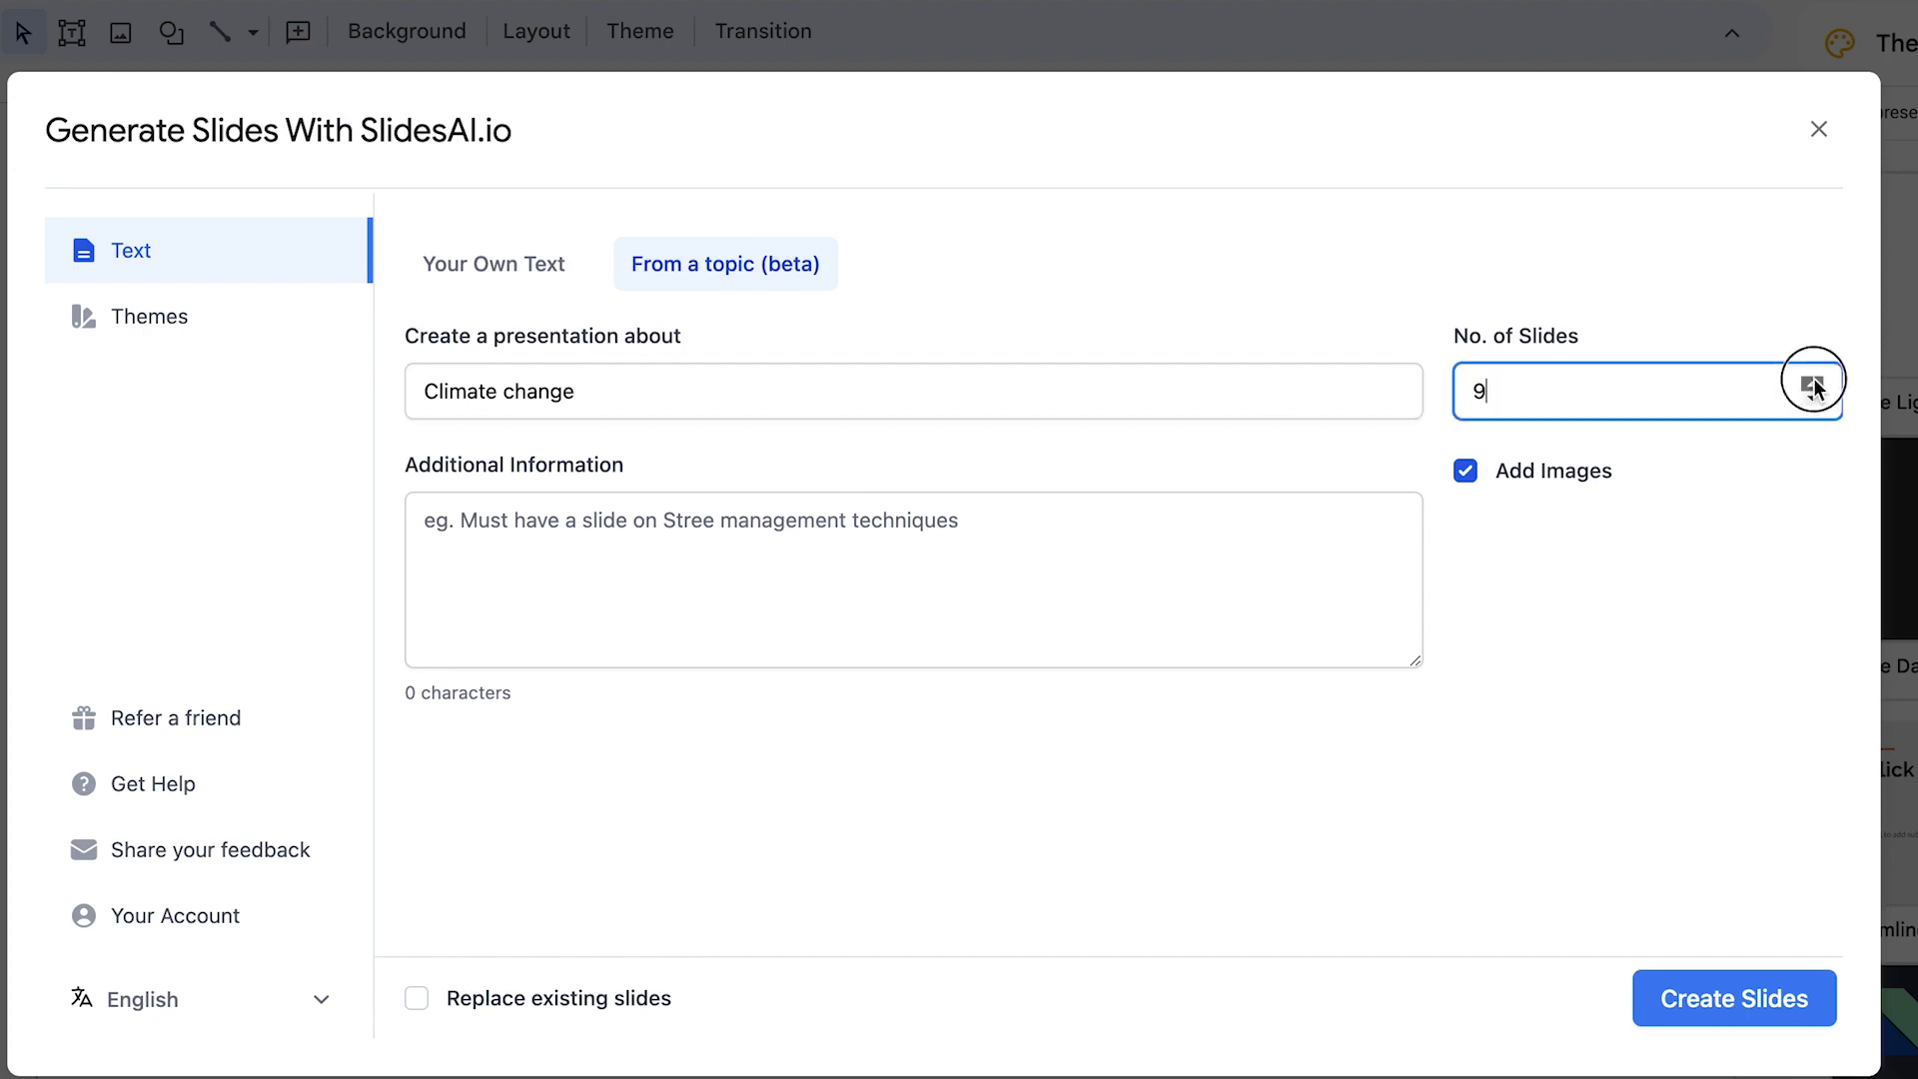
pyautogui.click(1813, 383)
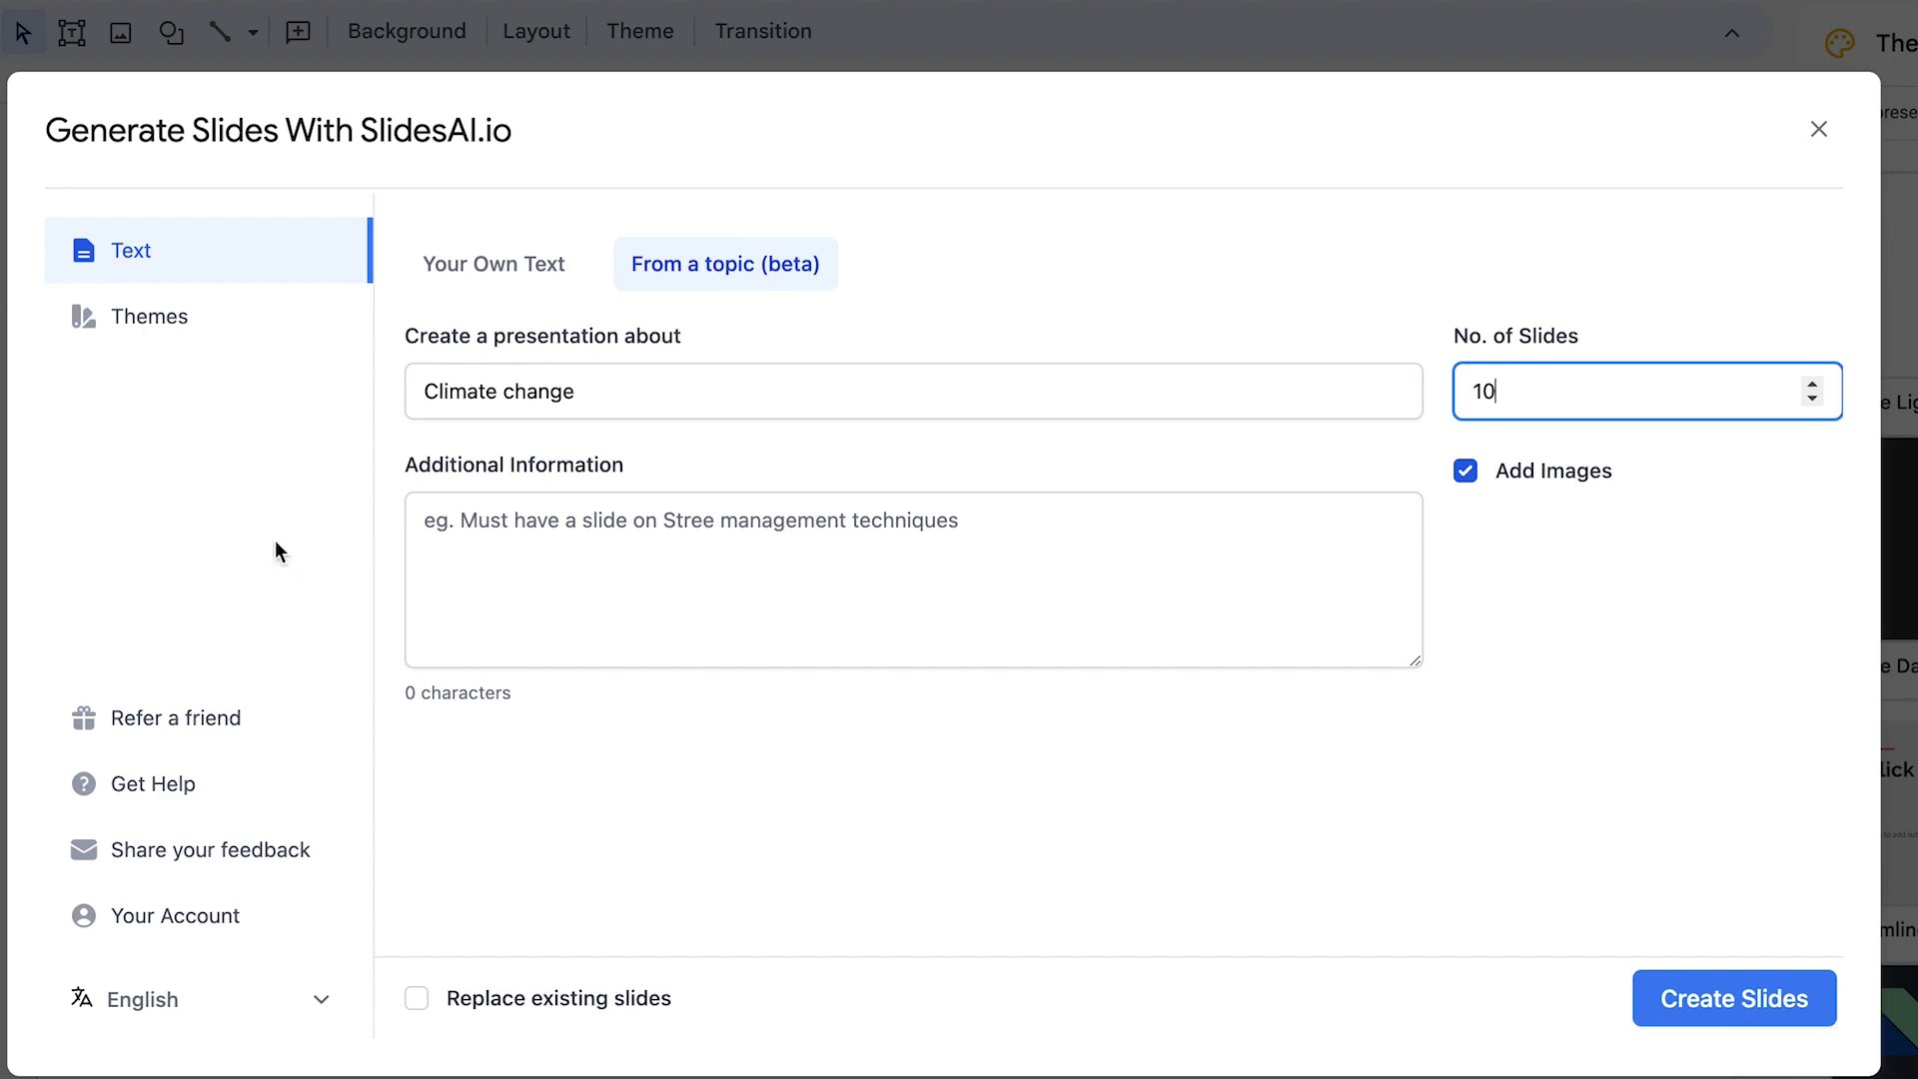
pyautogui.click(152, 332)
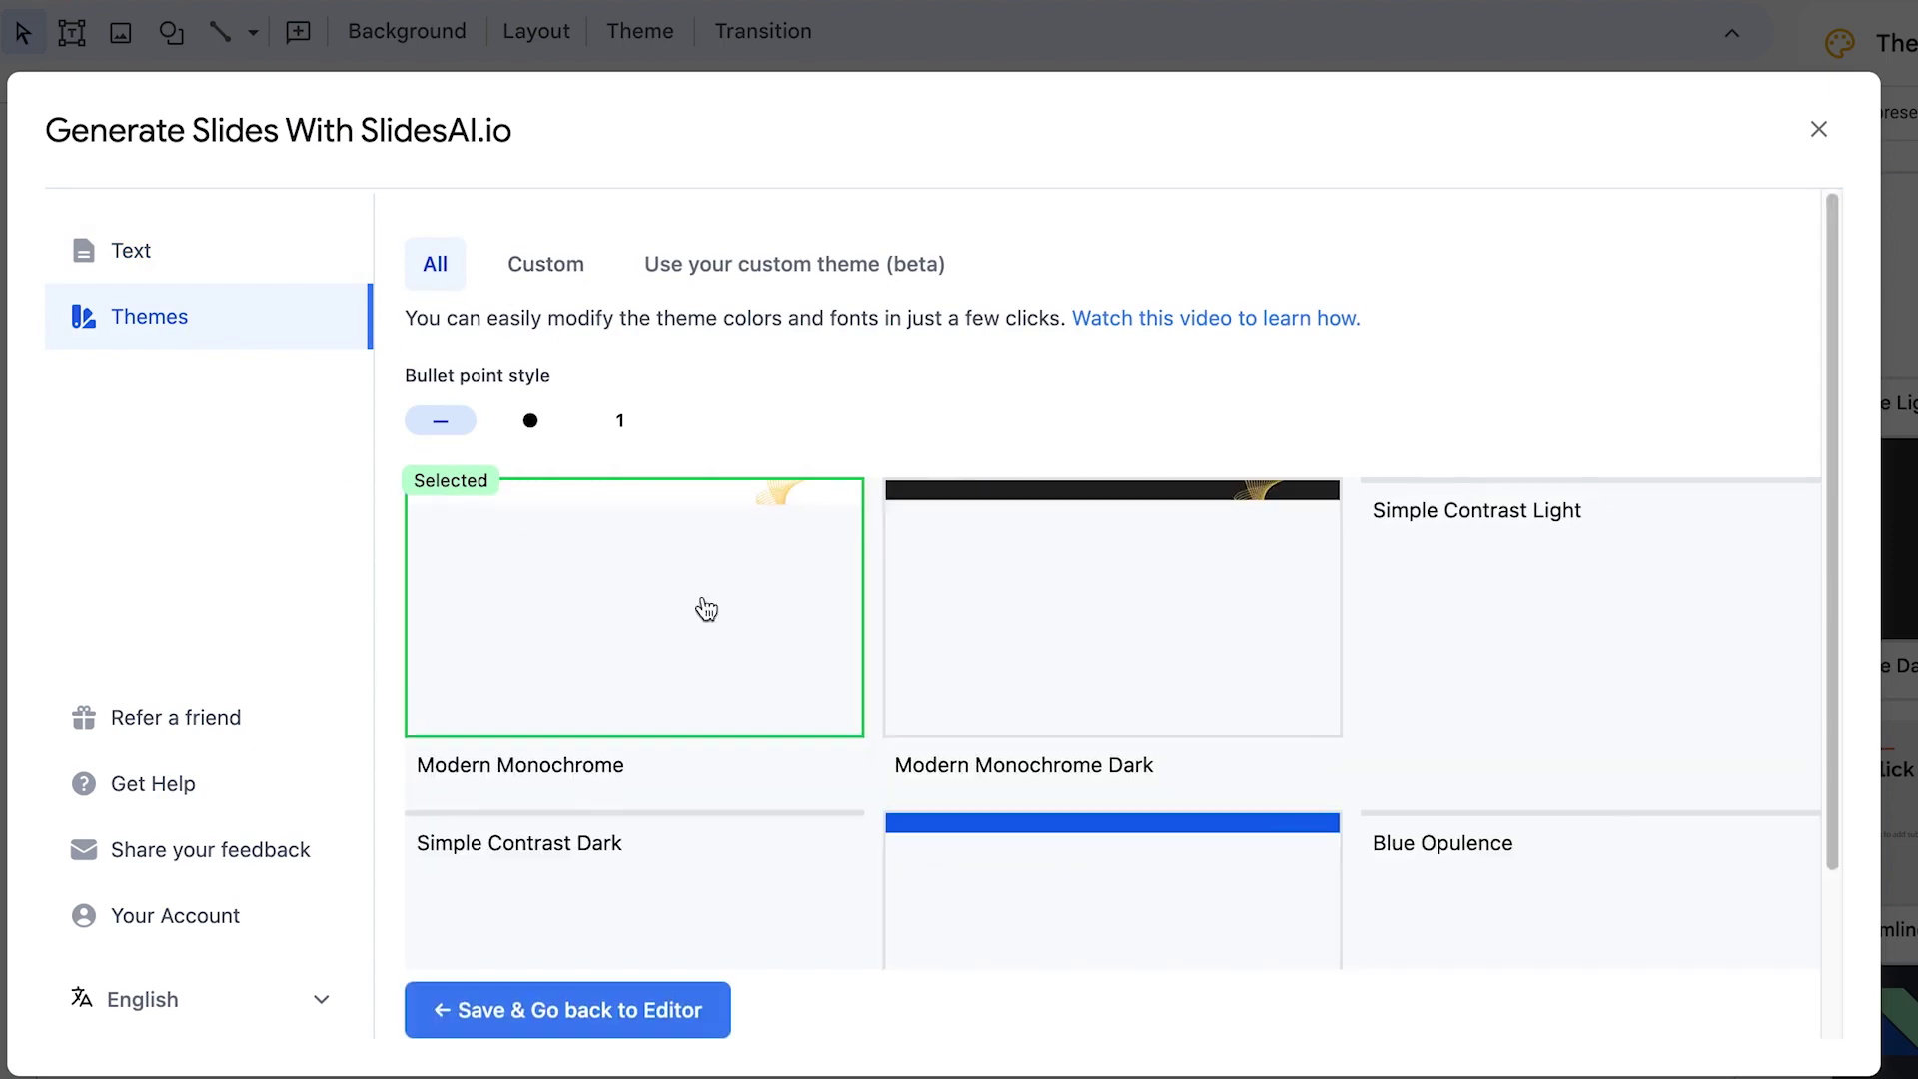
# Preview the Modern Monochrome theme's sample slides
pyautogui.moveTo(685, 642)
pyautogui.scroll(-2, 1062, 762)
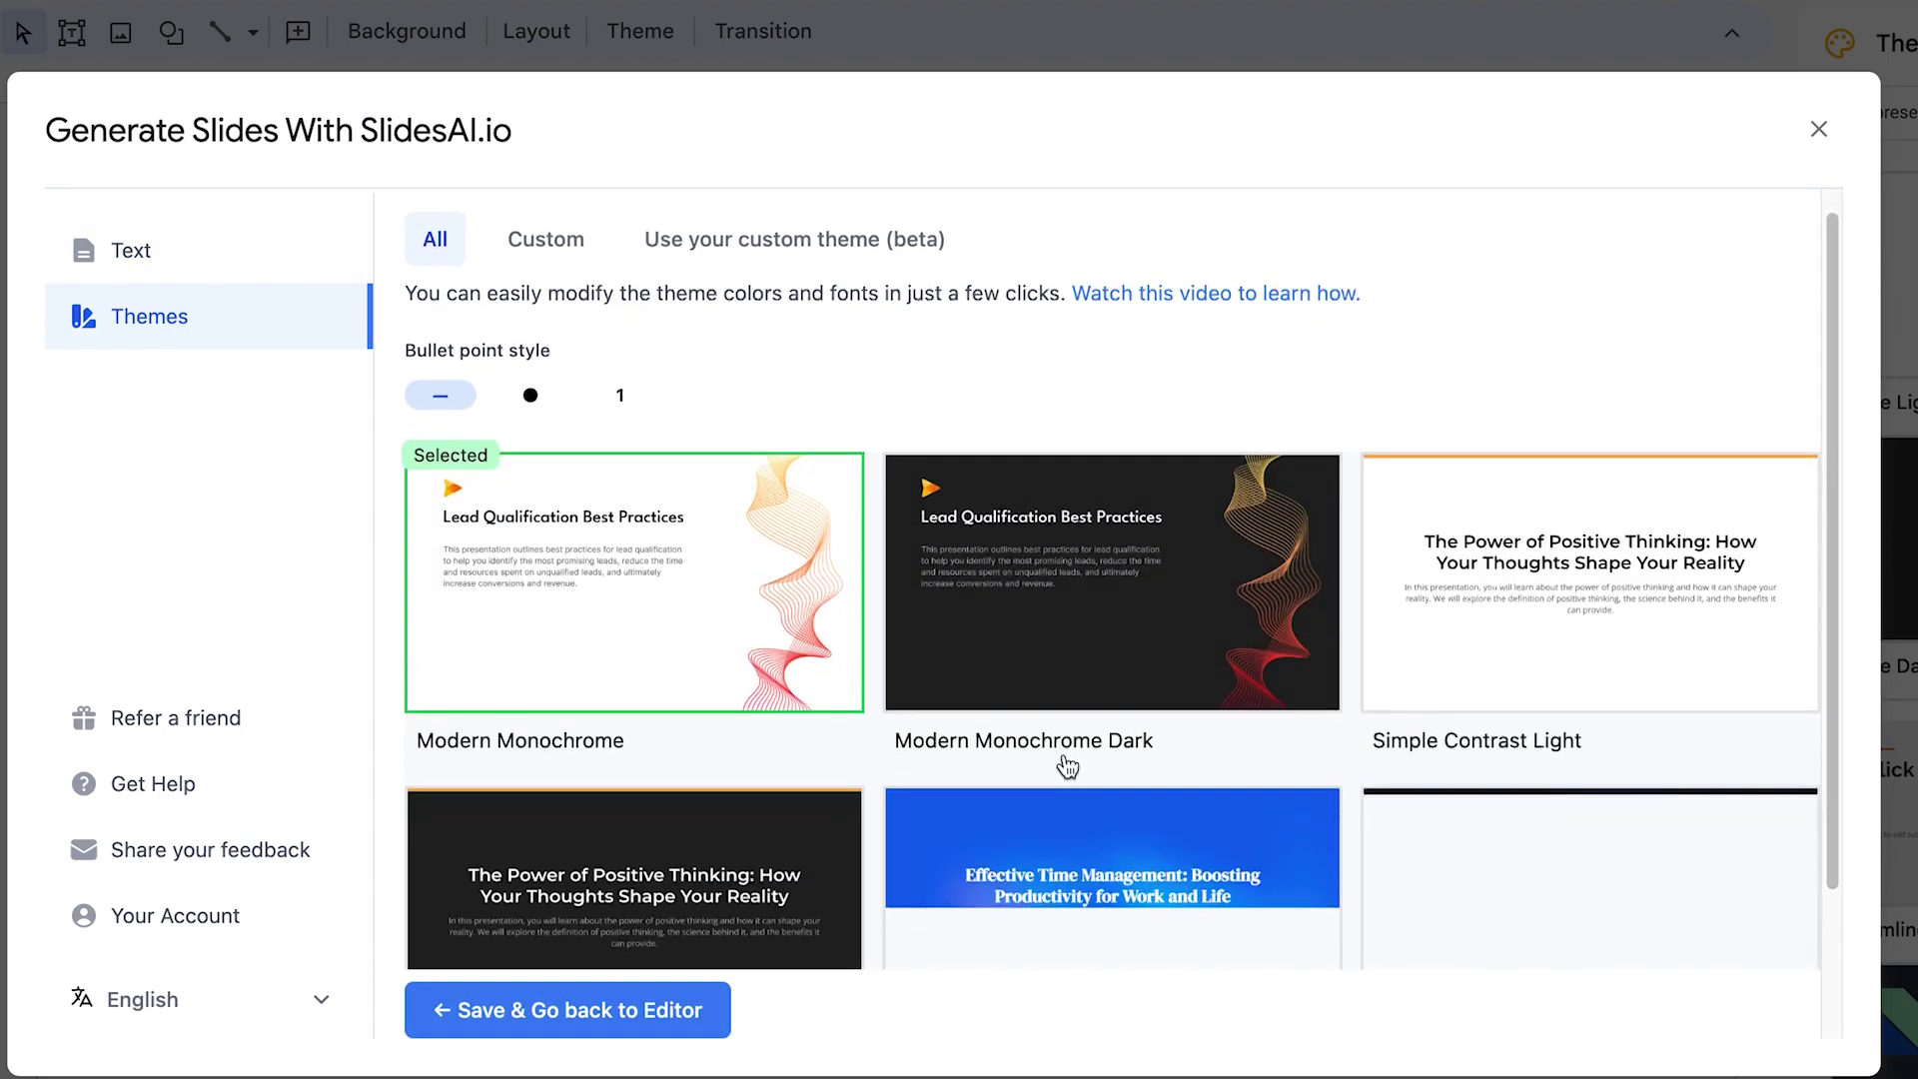
pyautogui.scroll(2, 907, 774)
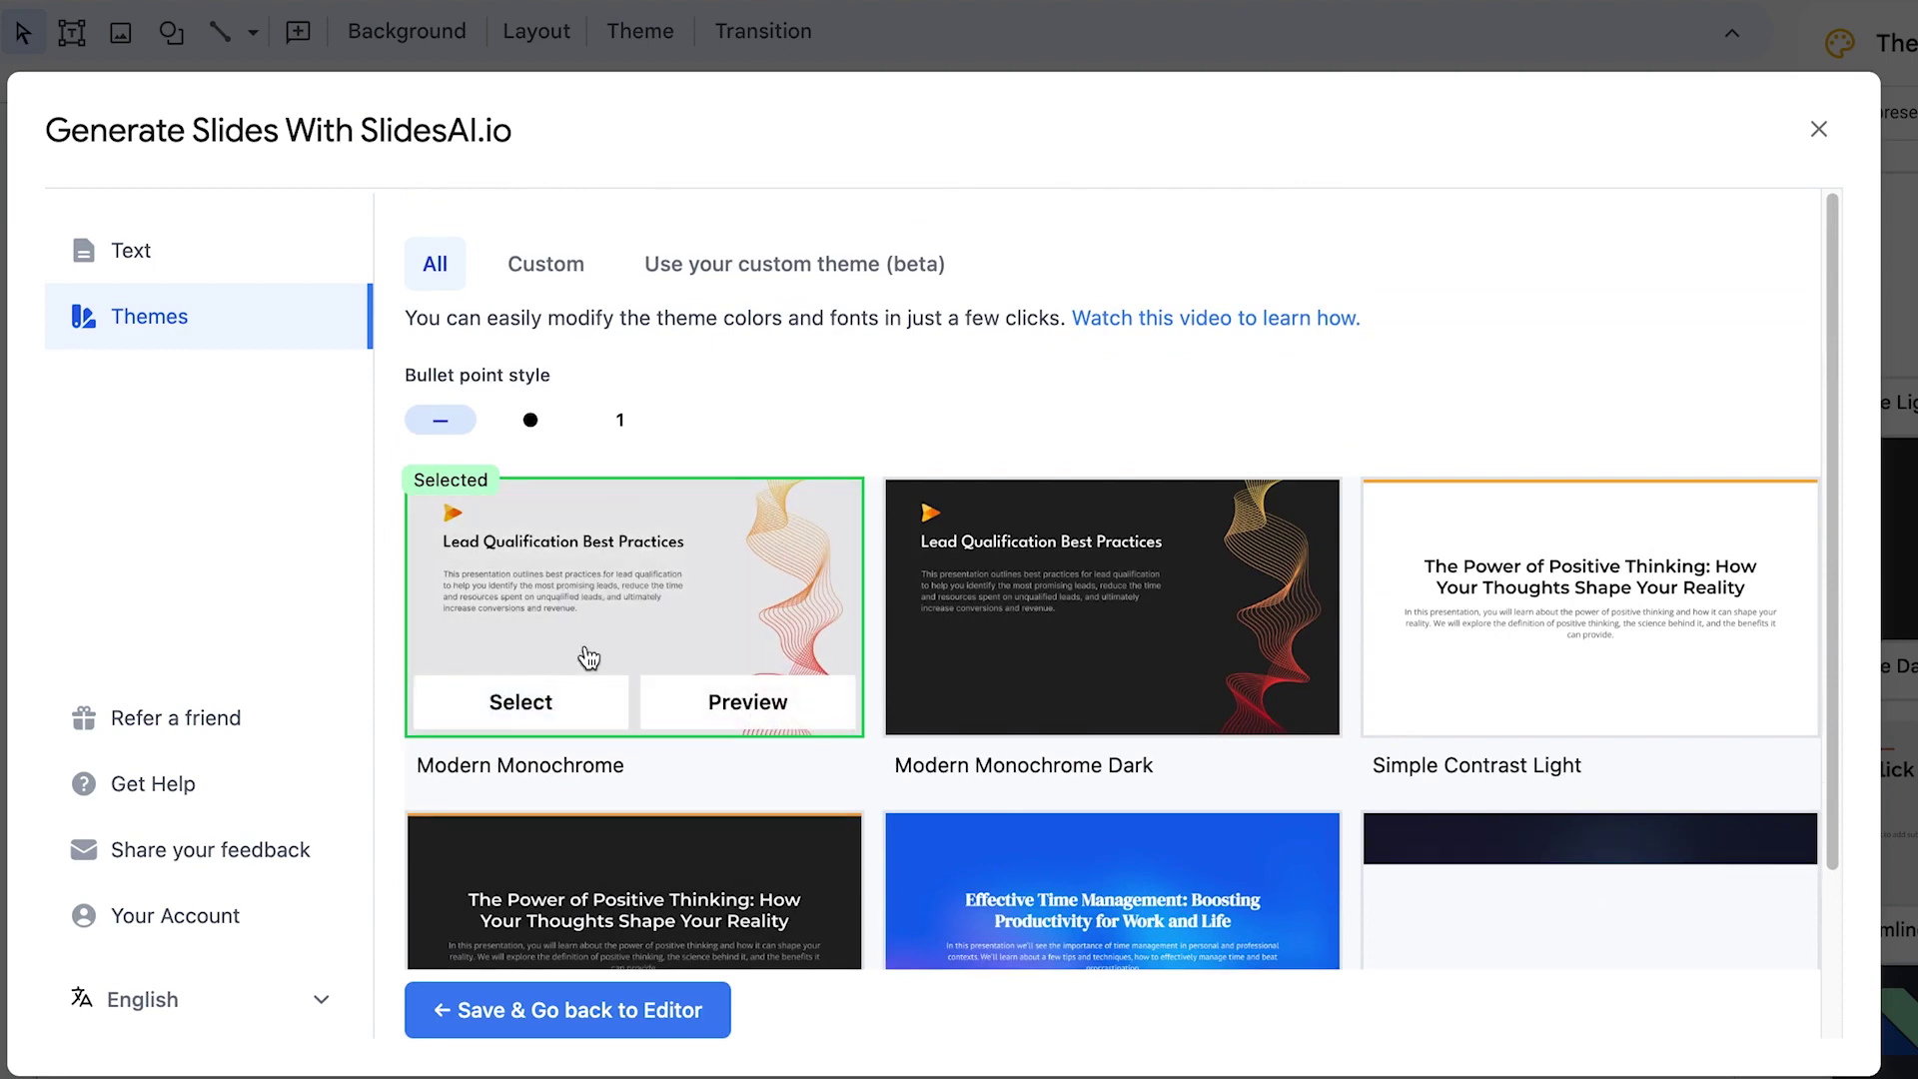
pyautogui.moveTo(1145, 618)
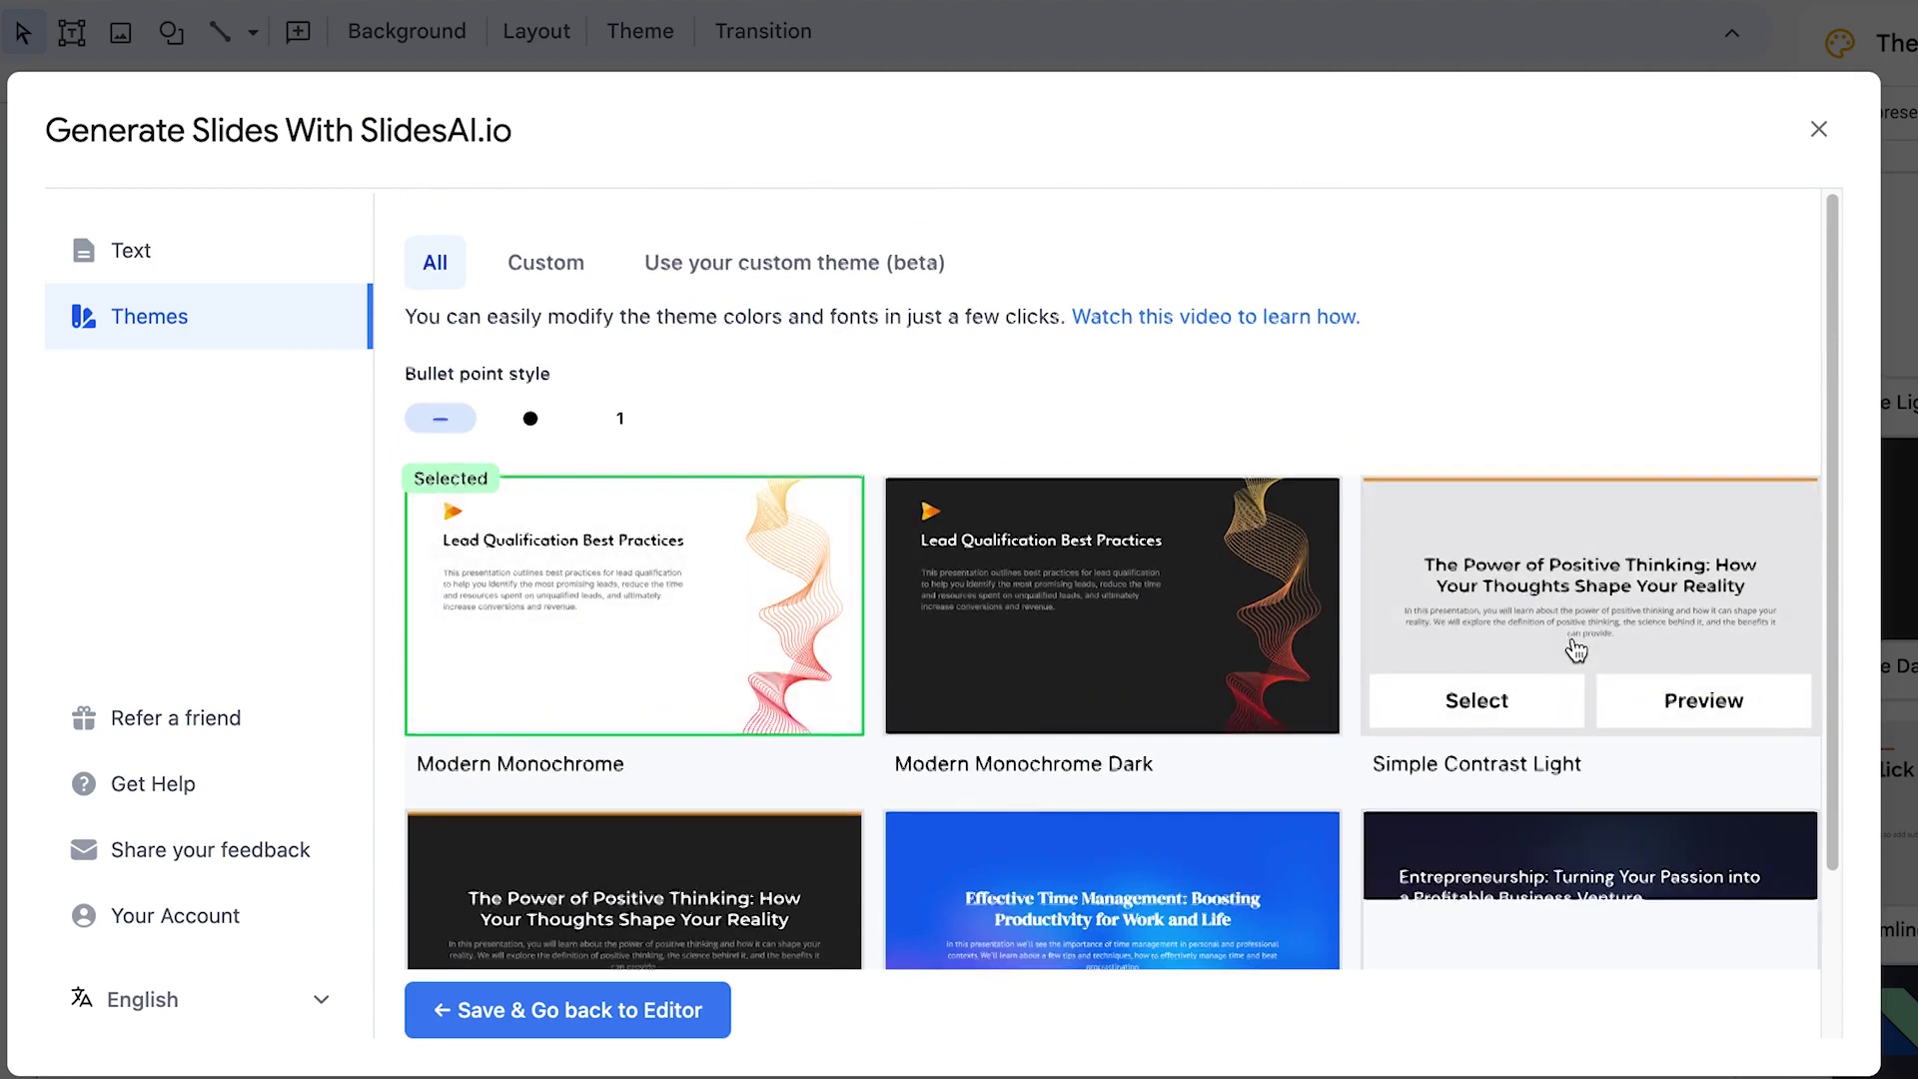
pyautogui.scroll(-3, 1210, 648)
pyautogui.click(1220, 543)
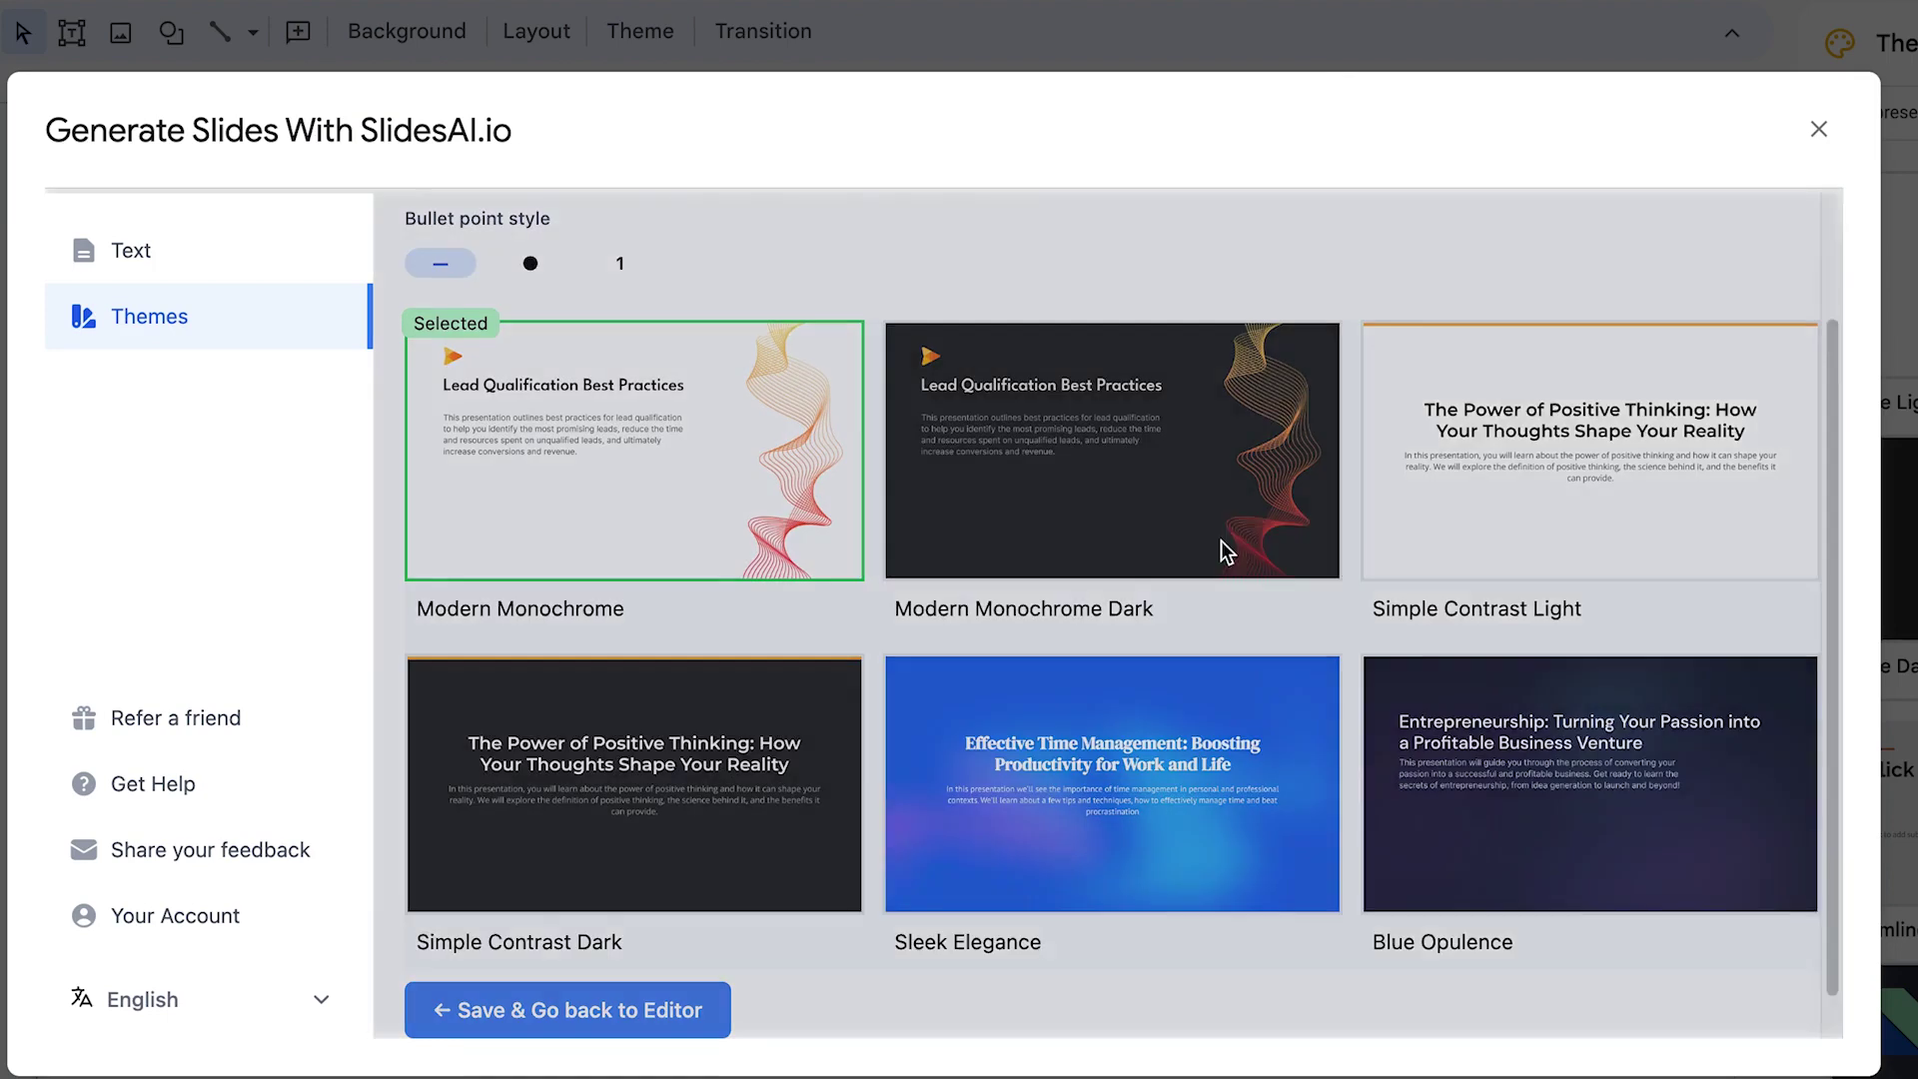
pyautogui.scroll(-4, 1567, 561)
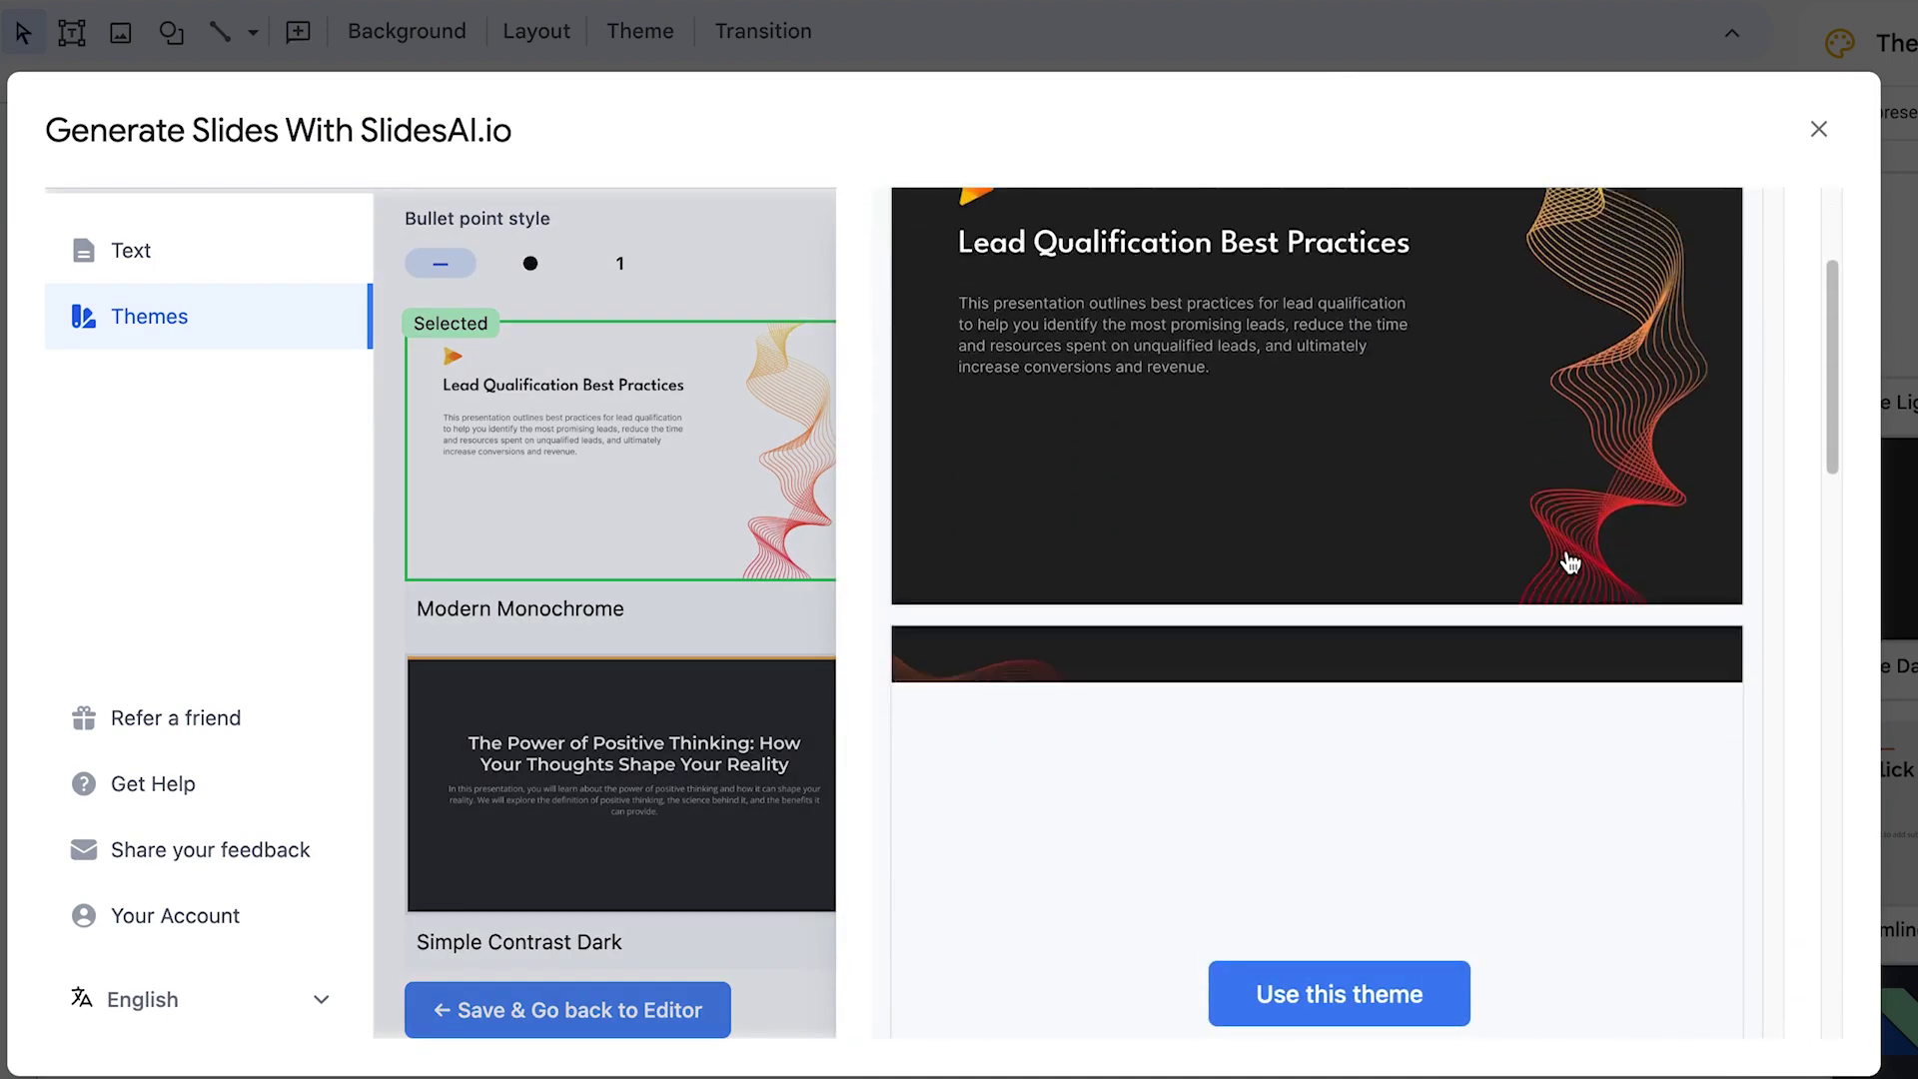
pyautogui.scroll(-5, 1568, 562)
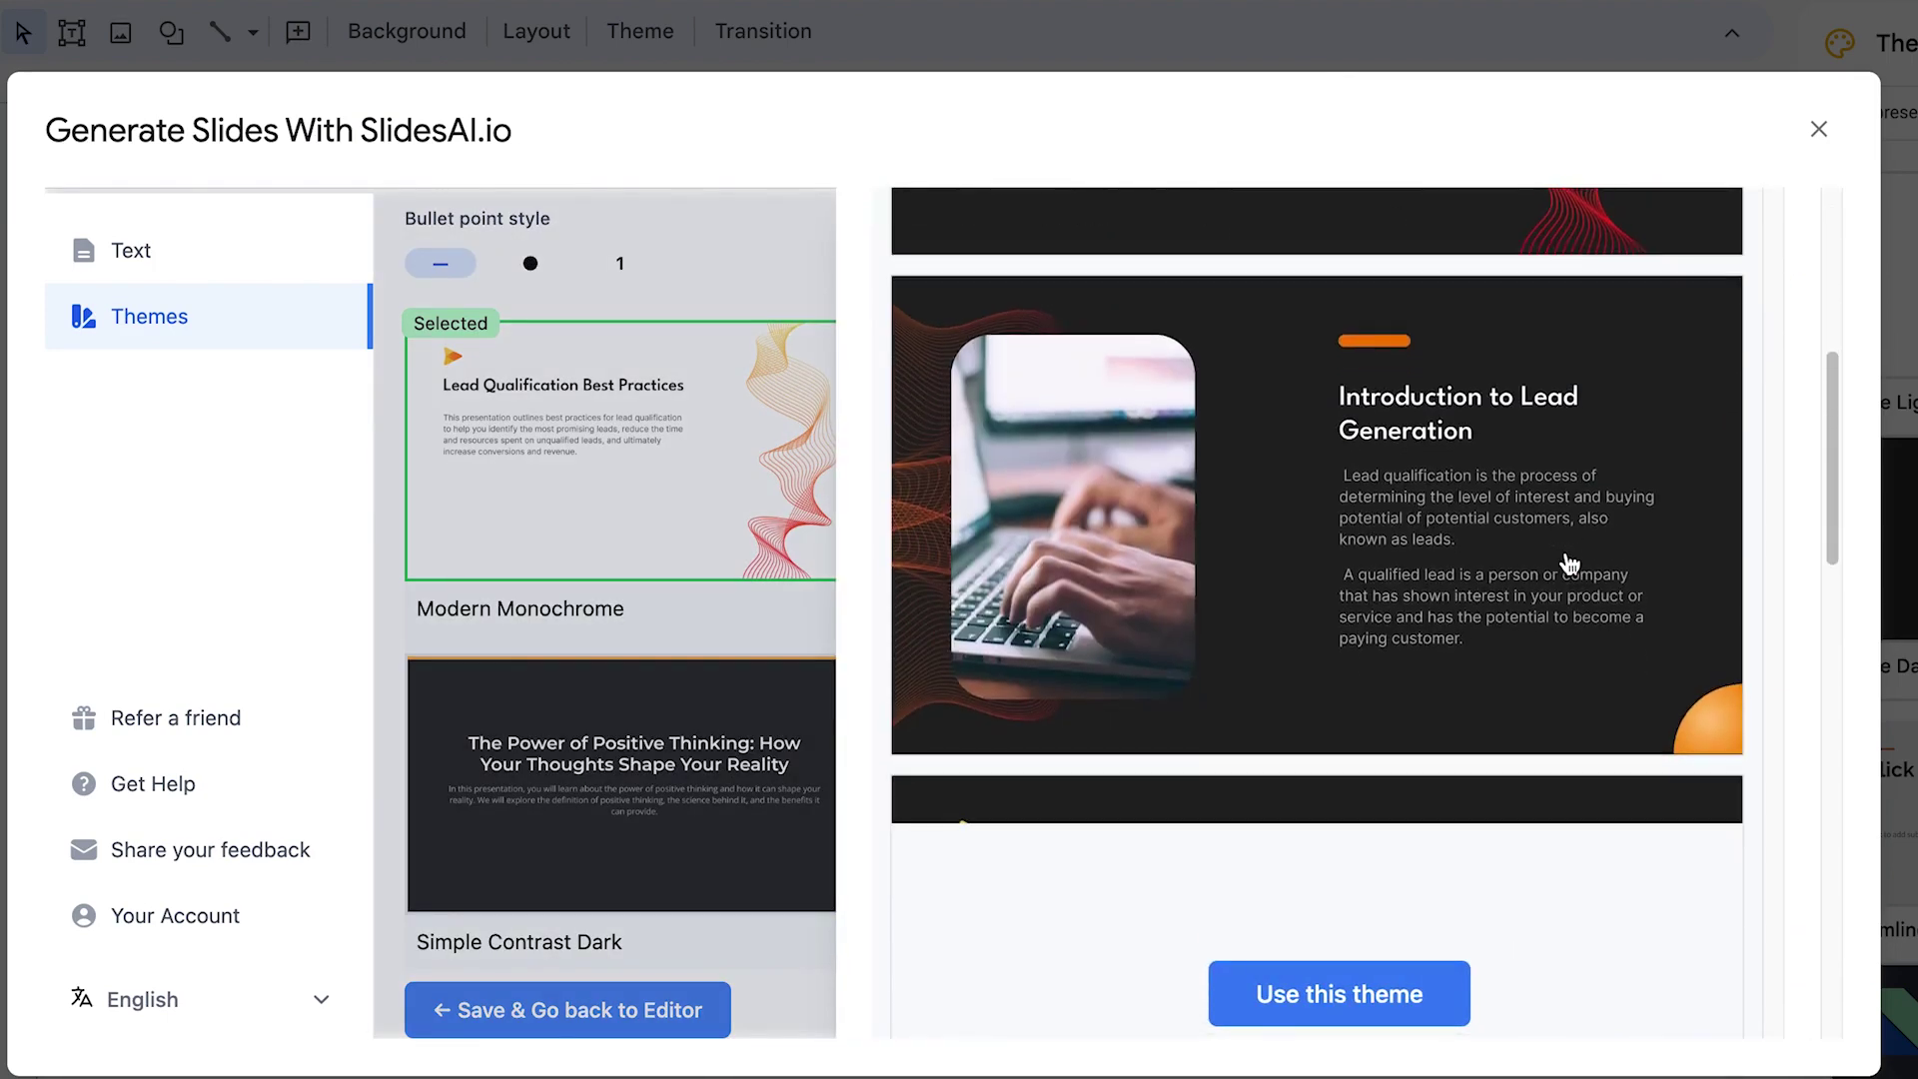
pyautogui.scroll(-3, 1568, 562)
pyautogui.scroll(7, 1568, 562)
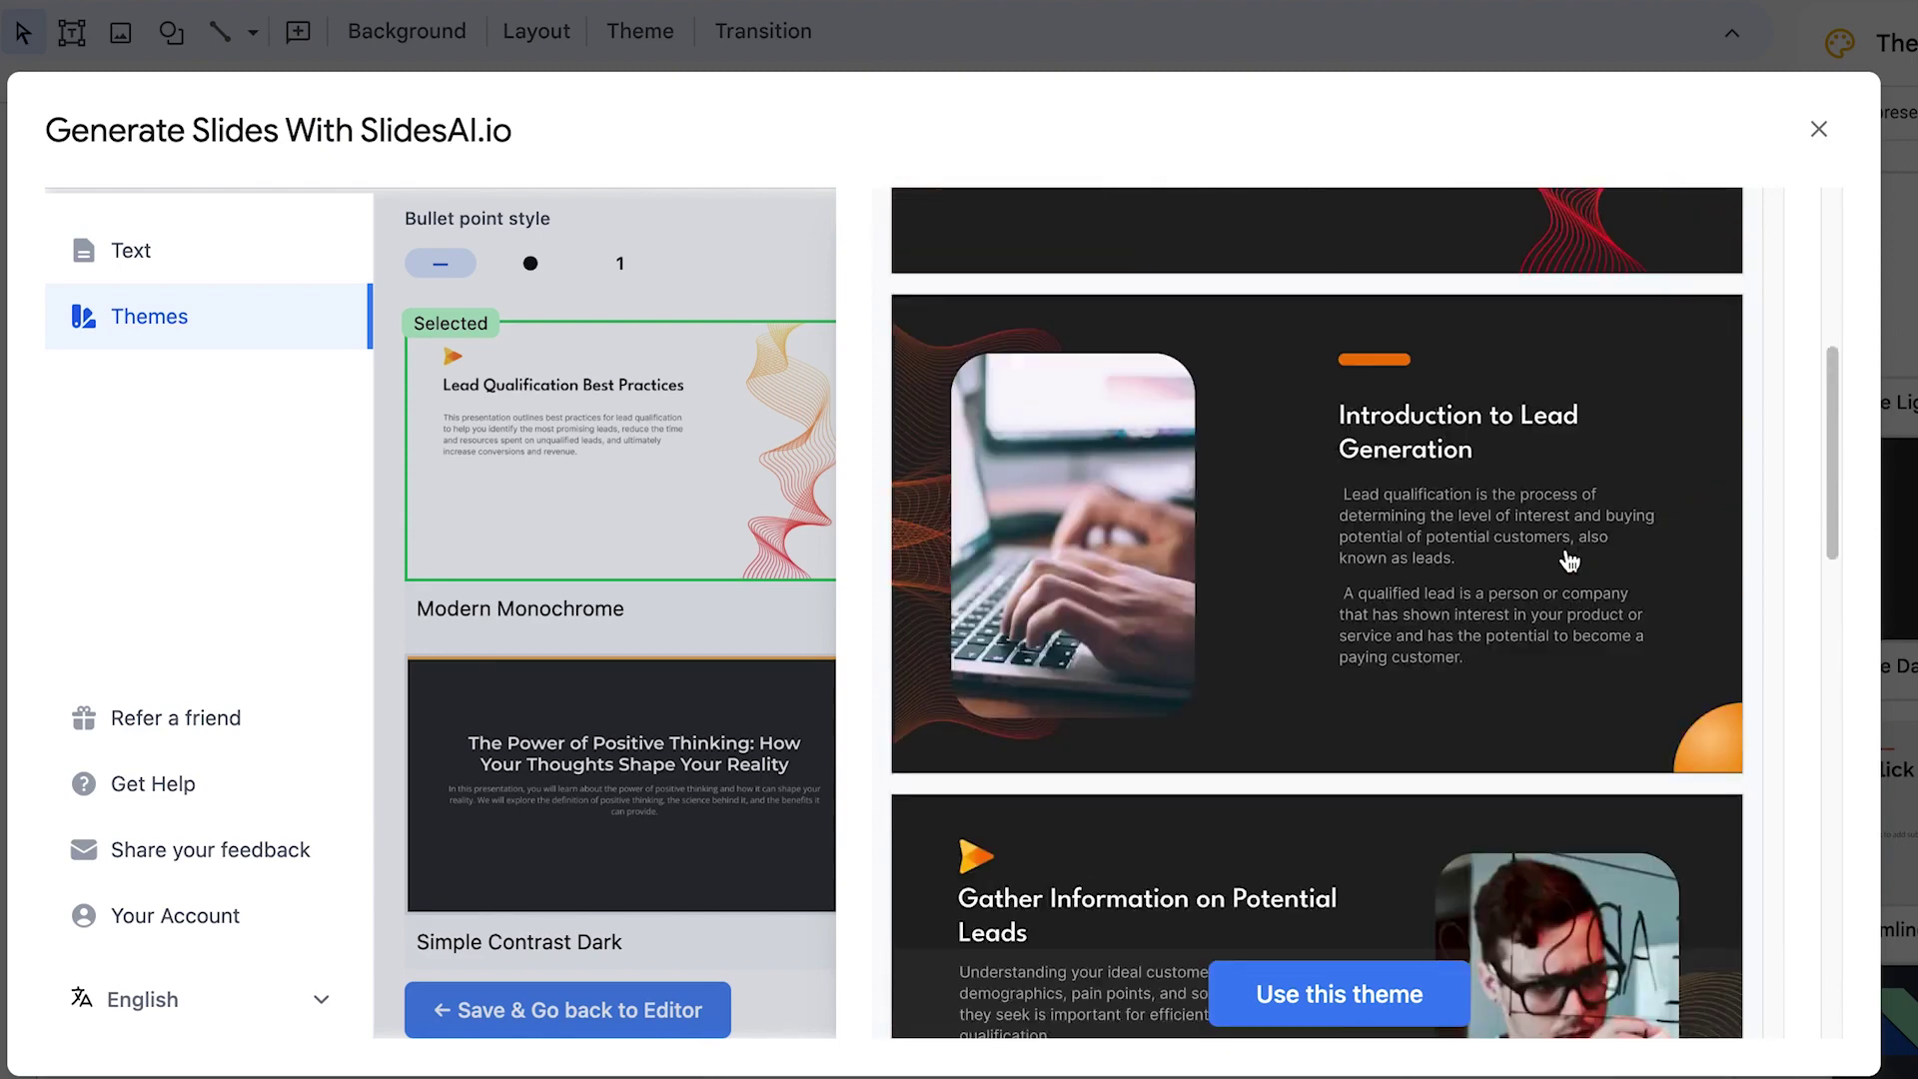
pyautogui.scroll(-4, 1568, 562)
pyautogui.scroll(-7, 1569, 560)
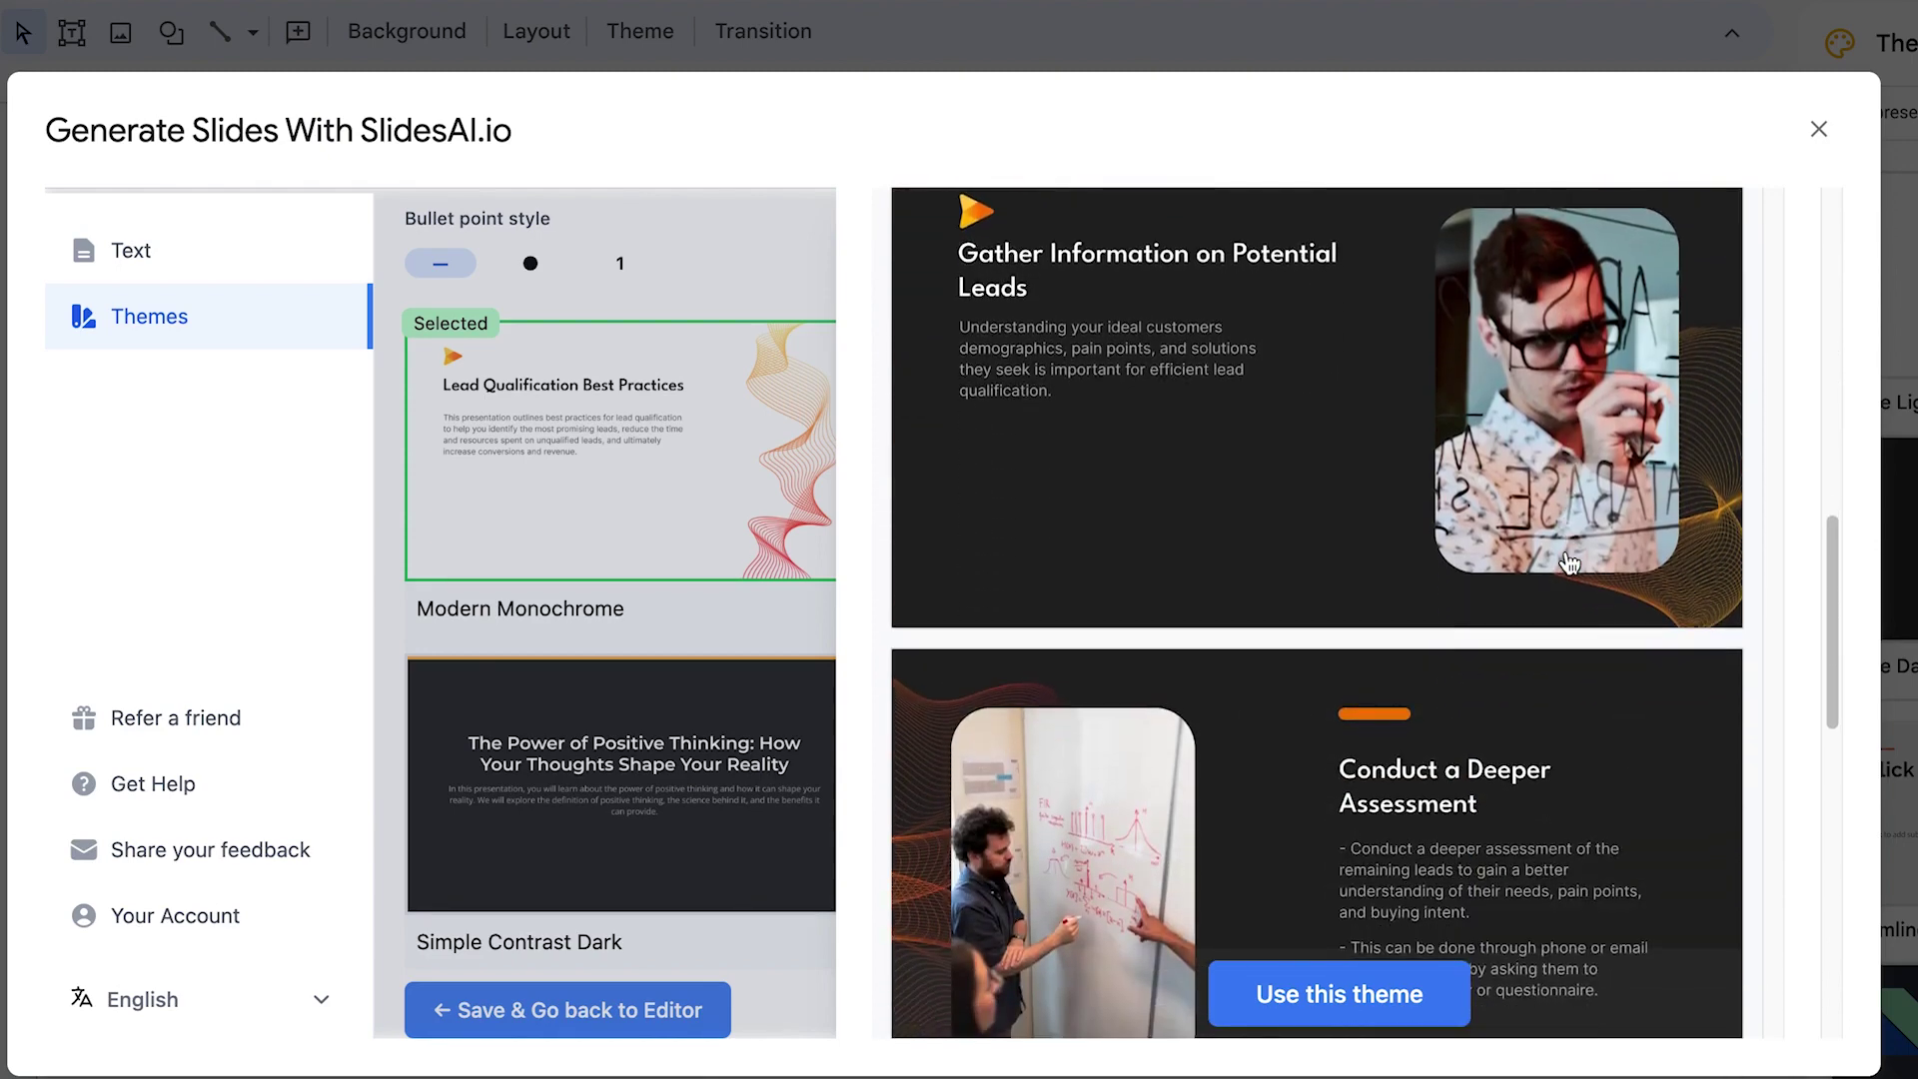
pyautogui.scroll(-6, 1569, 561)
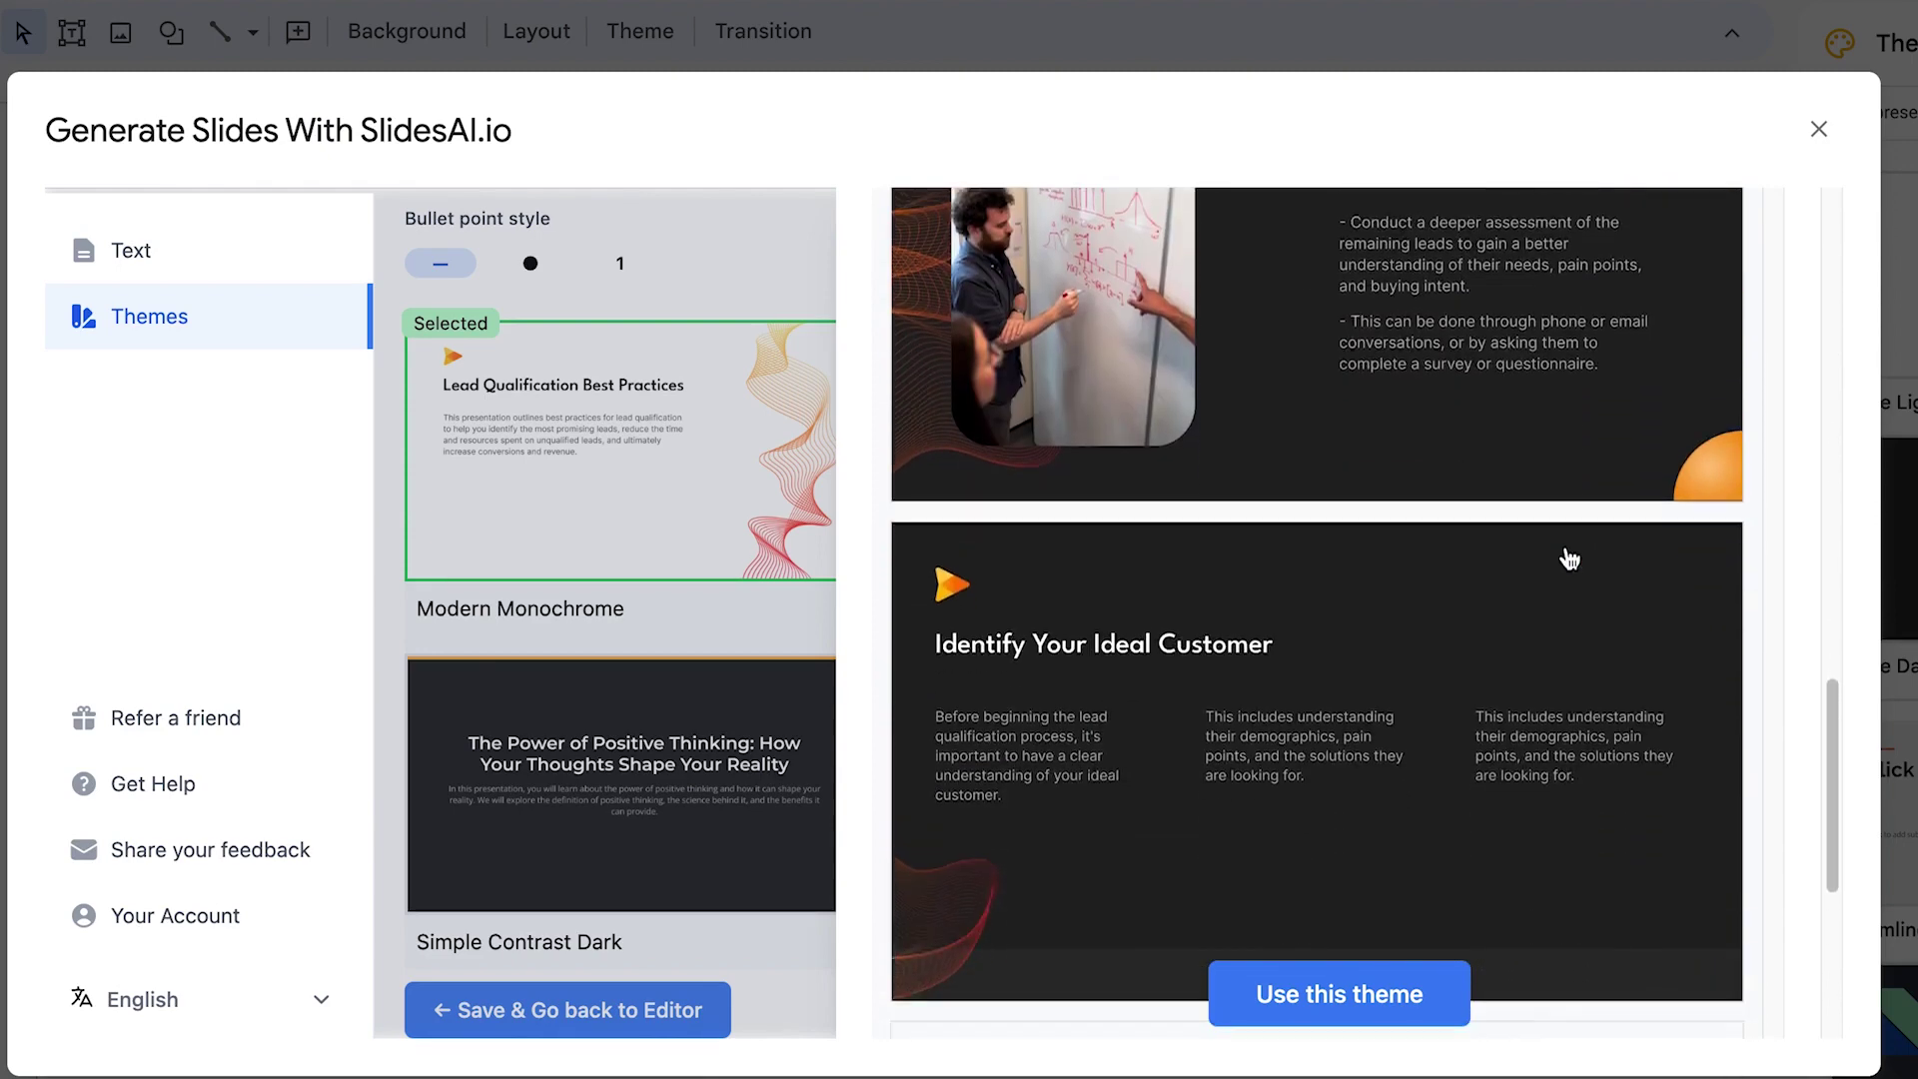
pyautogui.scroll(14, 1638, 399)
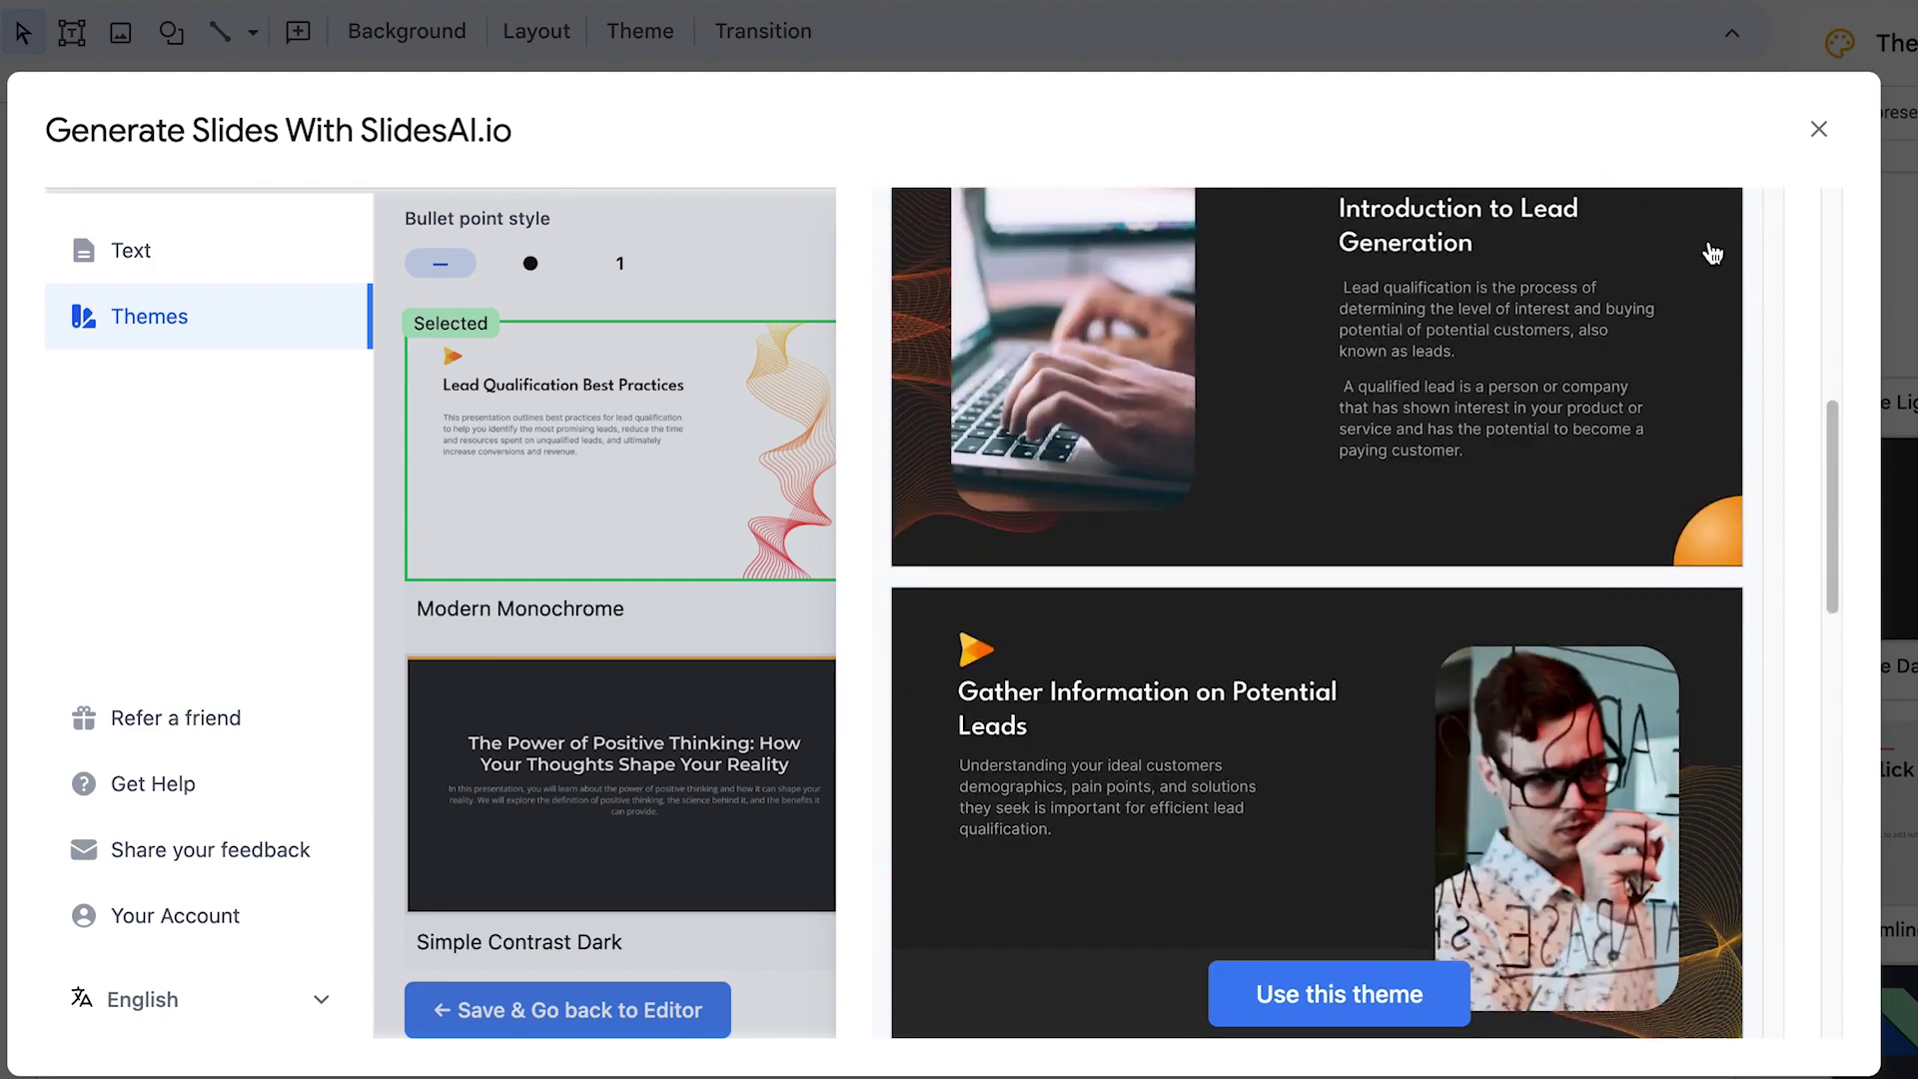
pyautogui.click(1811, 148)
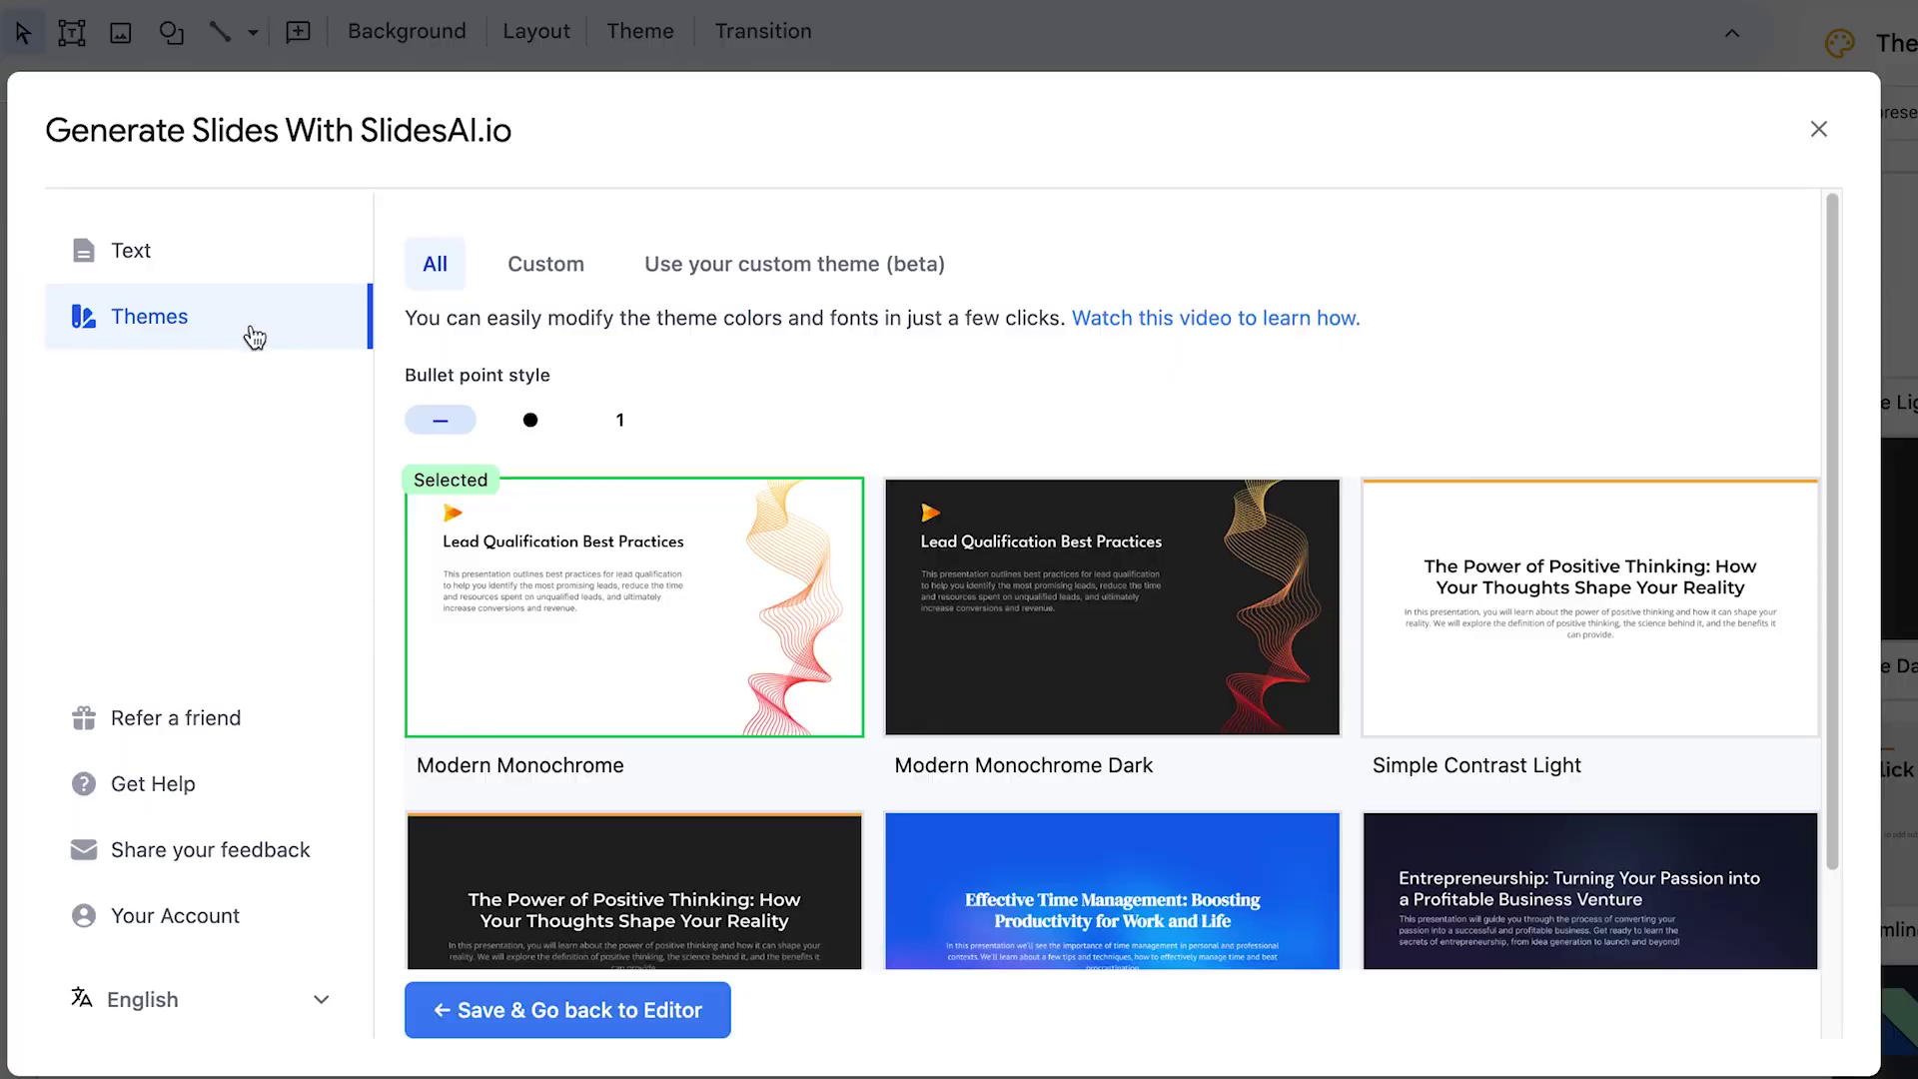
# Keep Modern Monochrome as the theme and go back to the topic form
pyautogui.moveTo(669, 649)
pyautogui.scroll(-3, 669, 649)
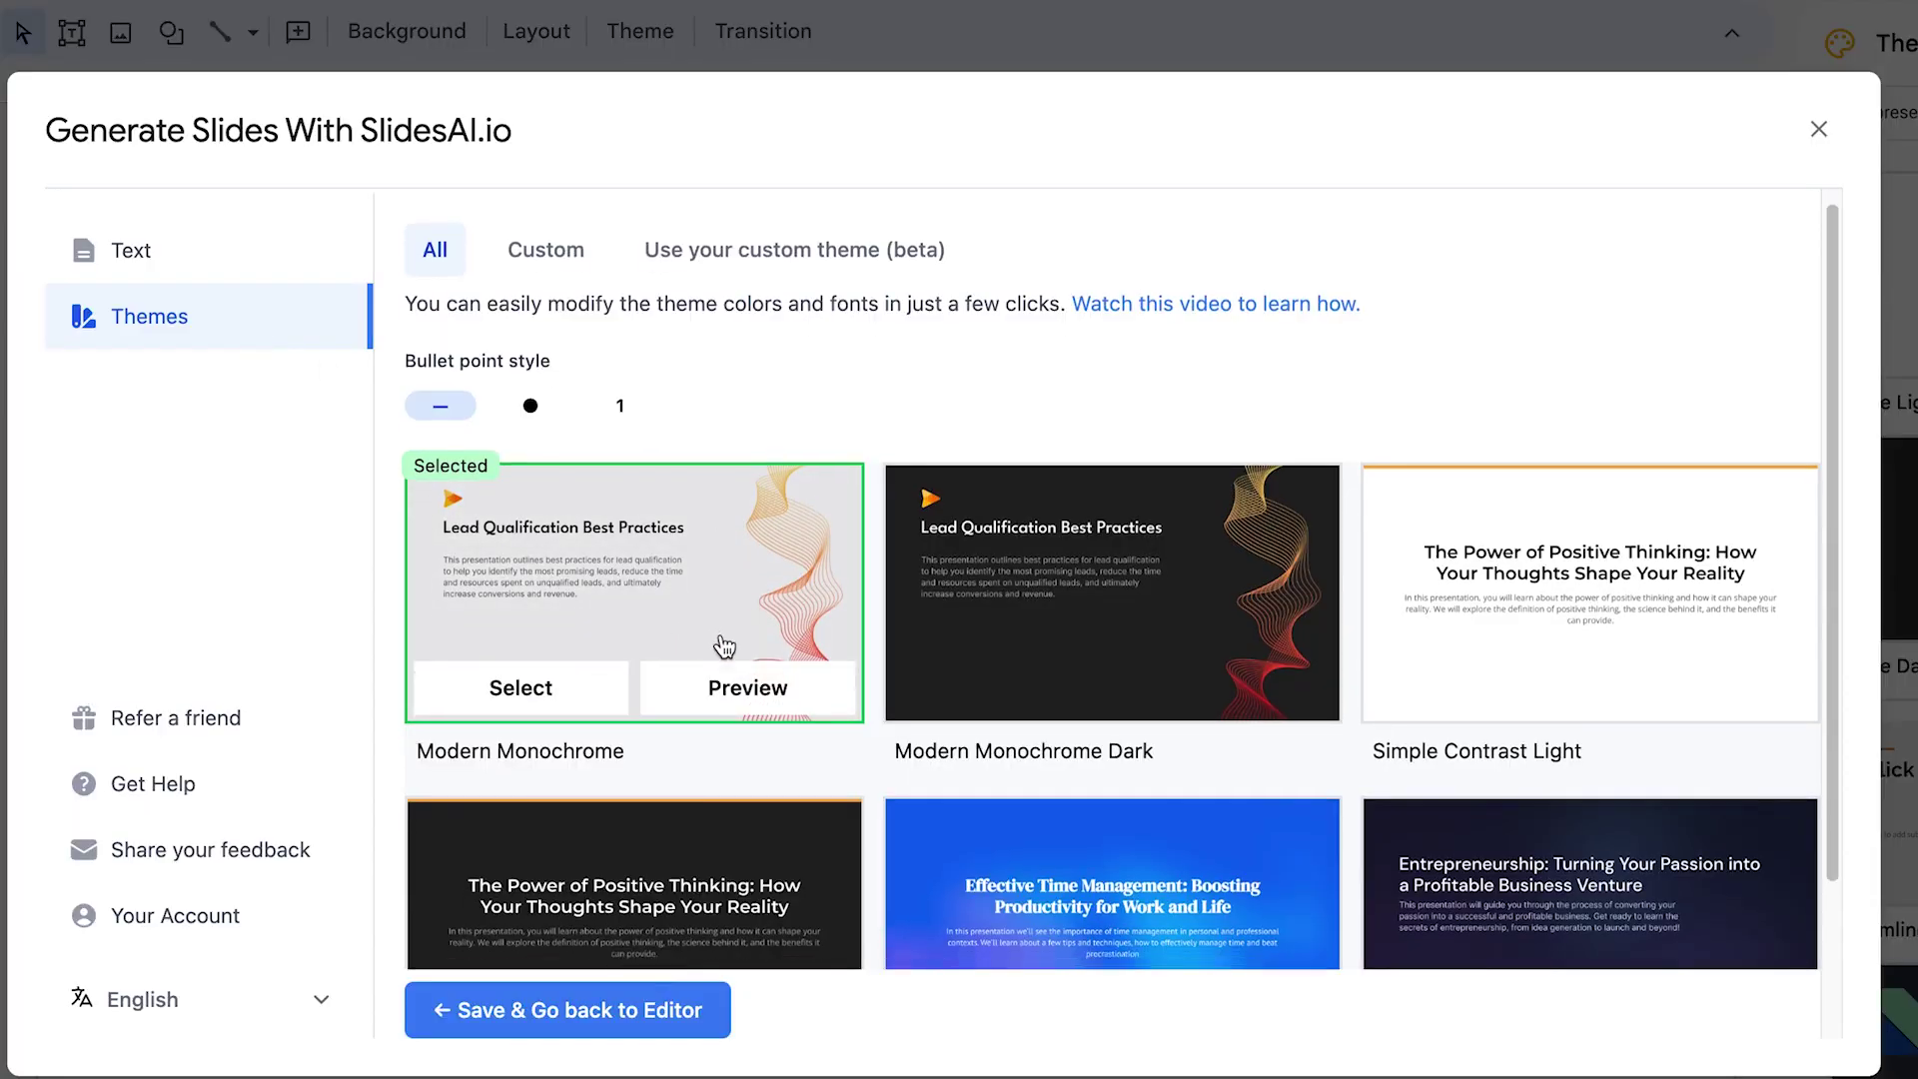
pyautogui.scroll(1, 683, 545)
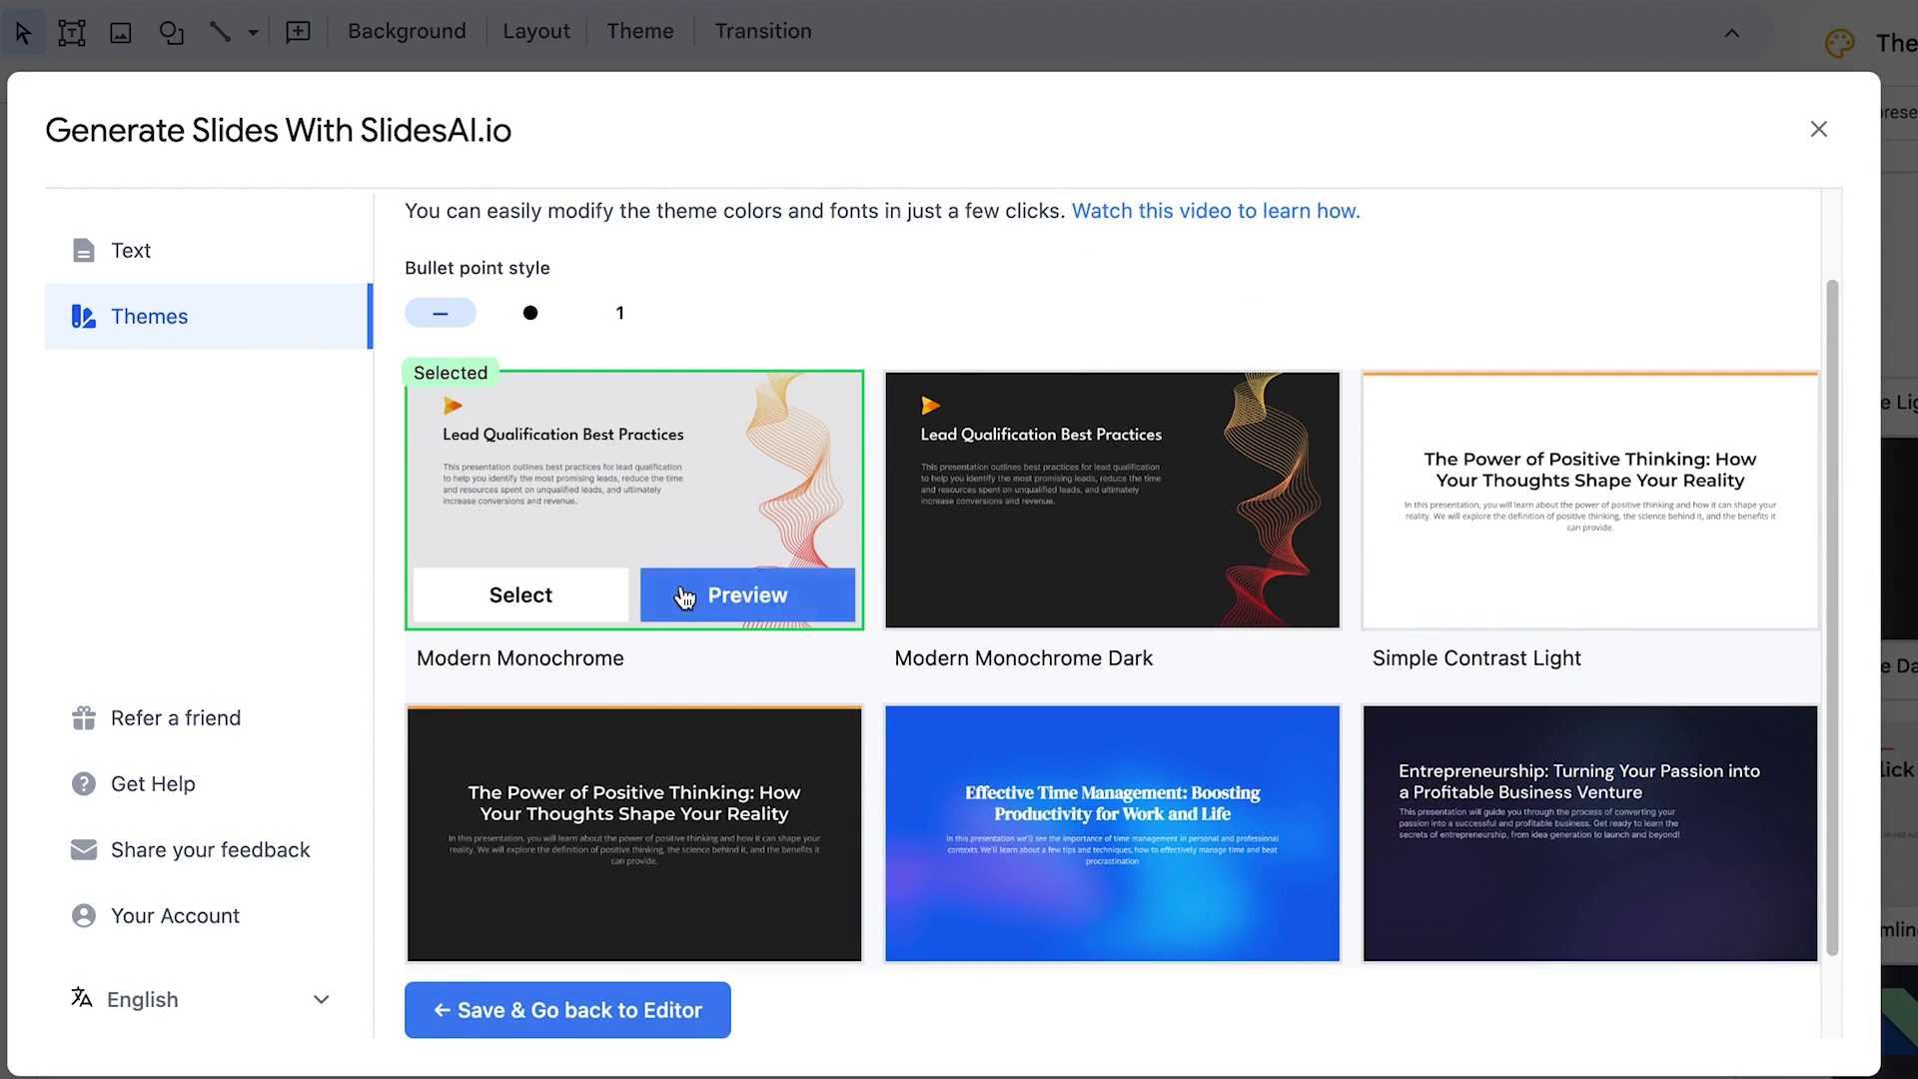
pyautogui.click(197, 272)
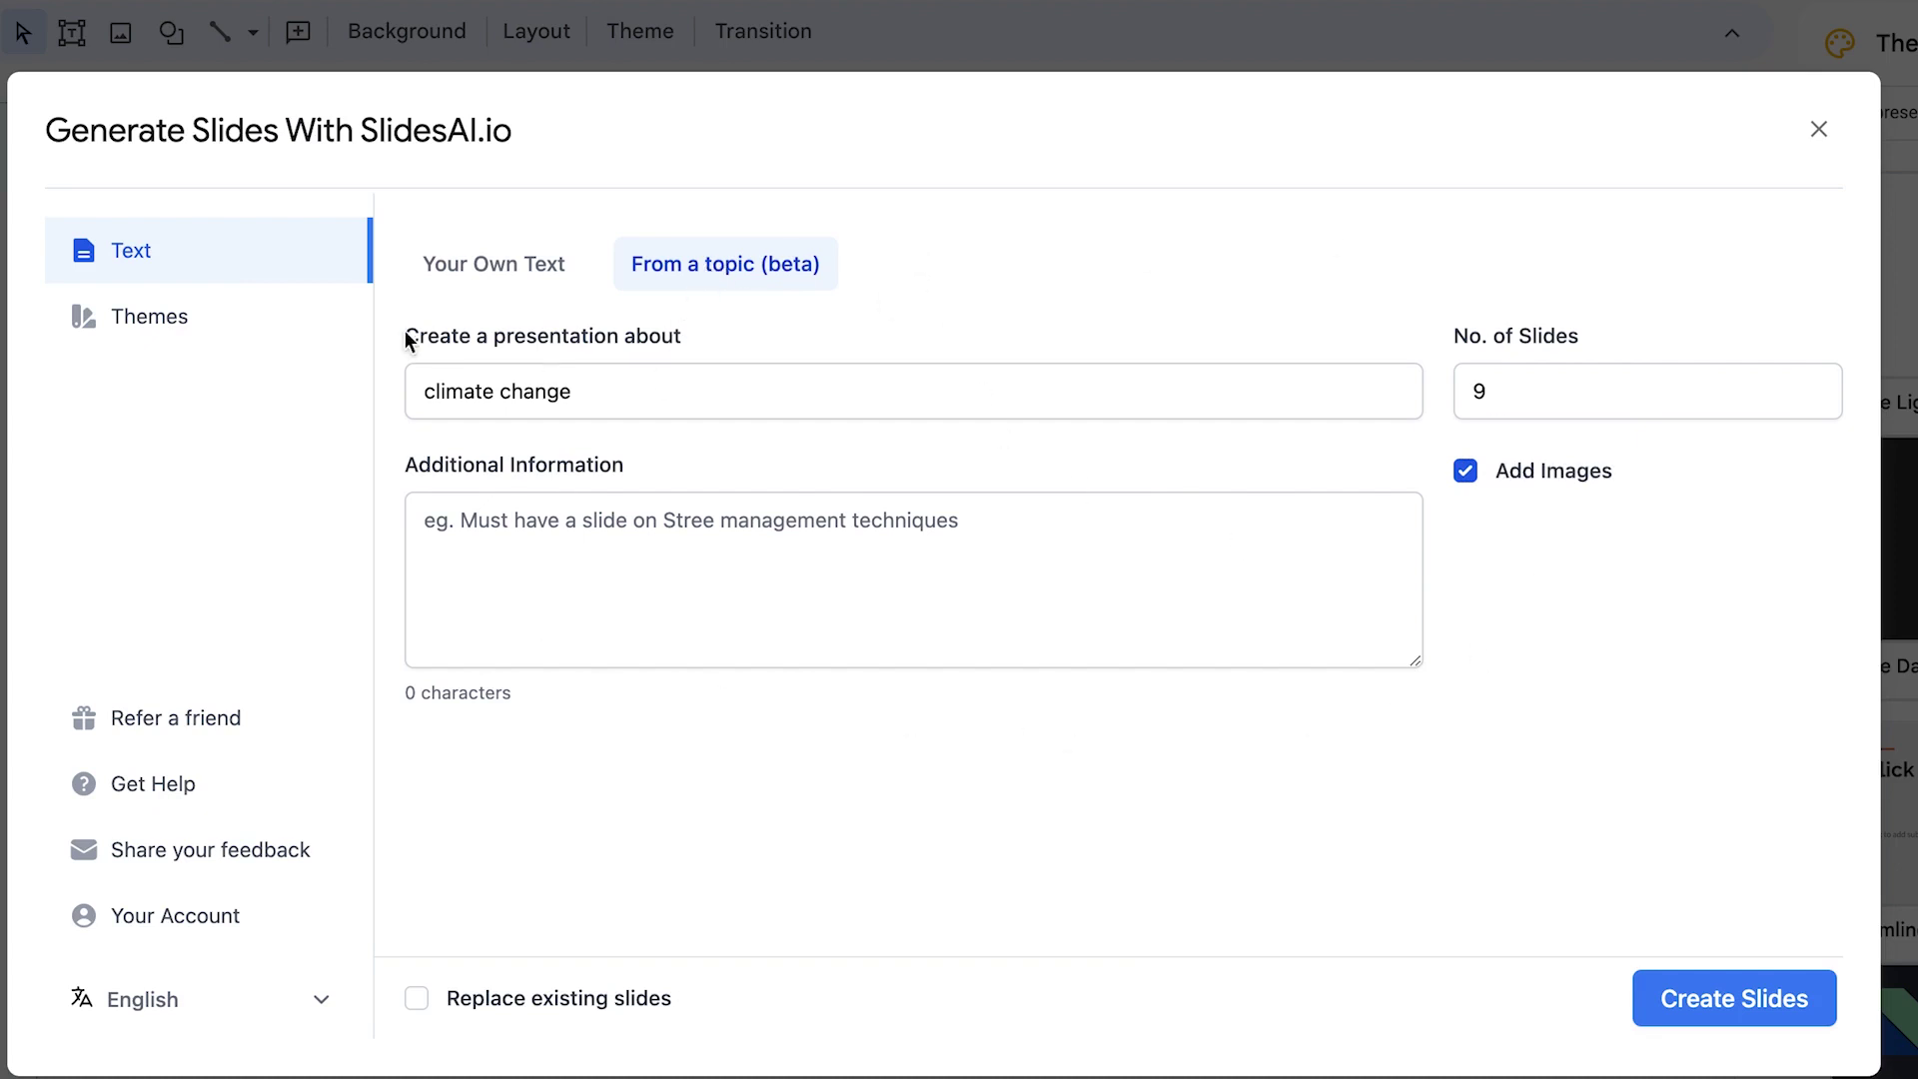
# Generate the climate change slides into the deck and open Magic Write
pyautogui.click(1741, 993)
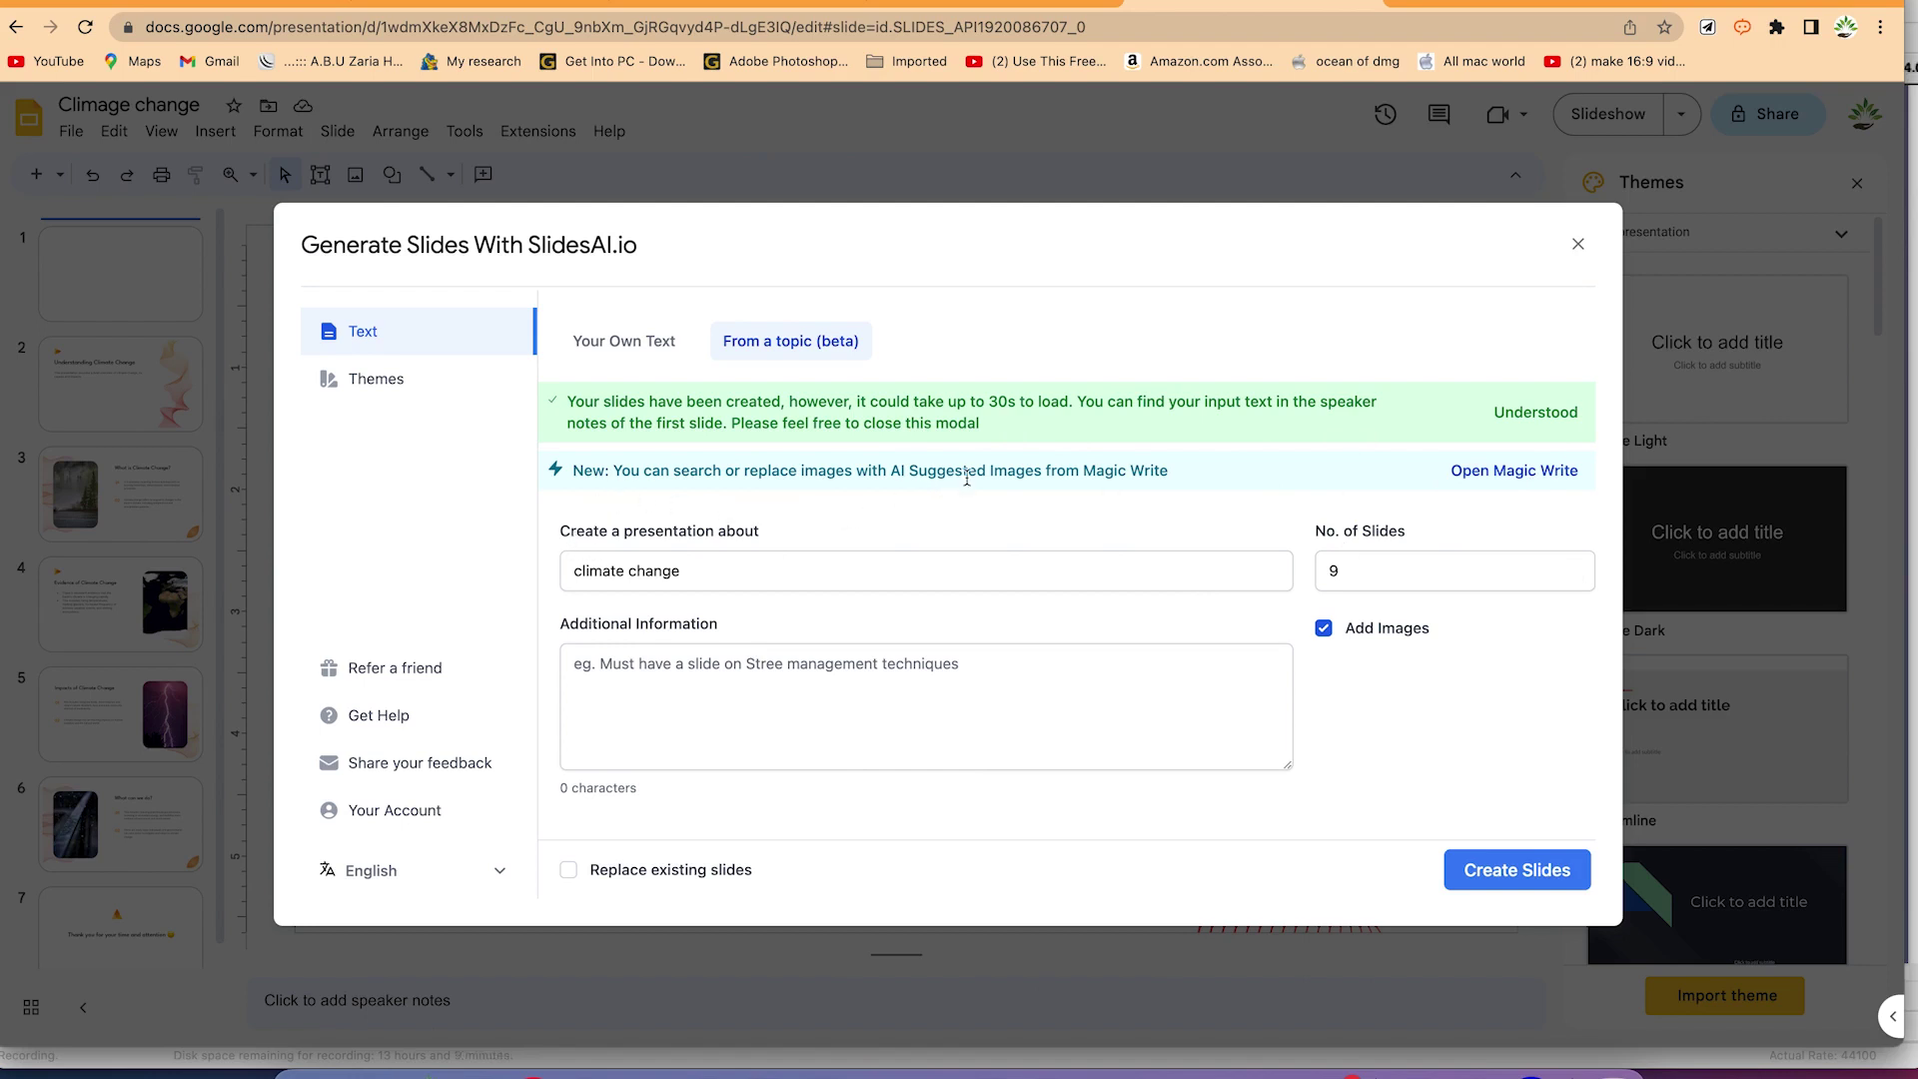
pyautogui.click(1560, 468)
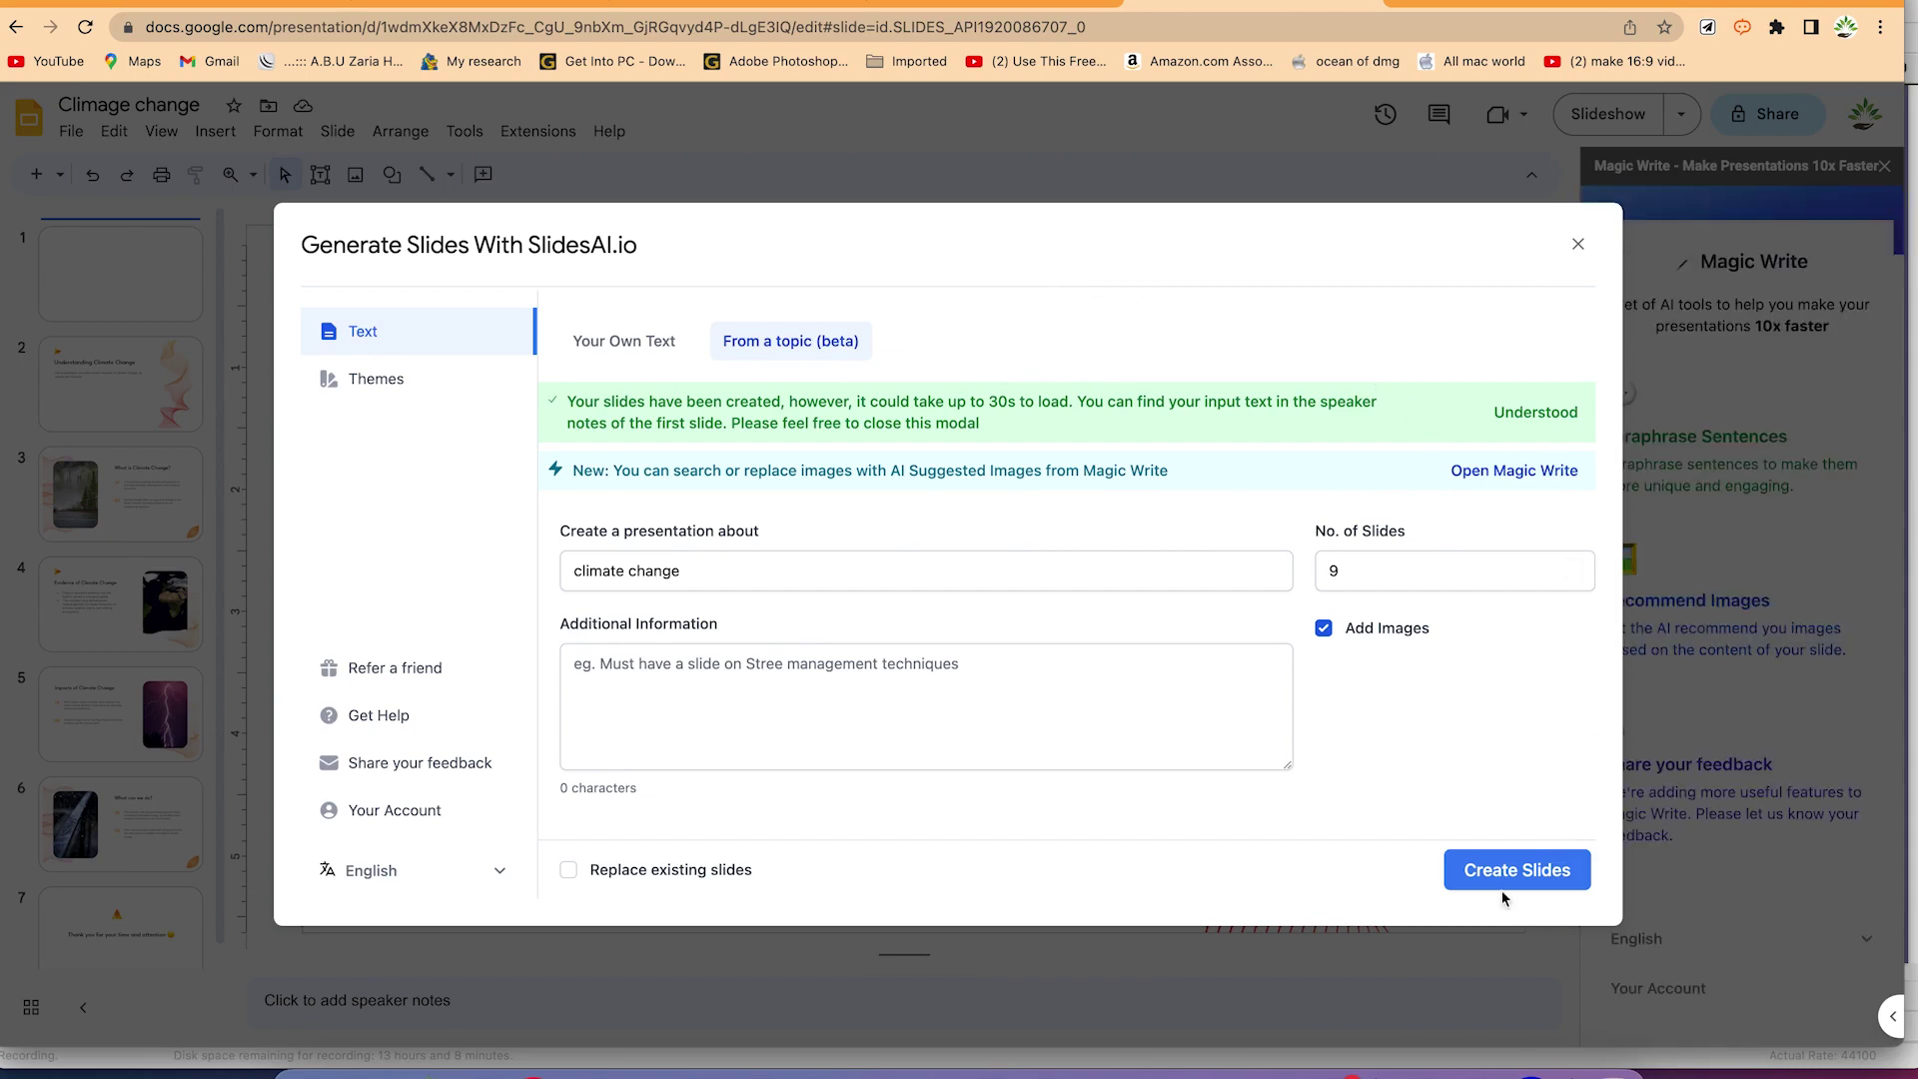
pyautogui.click(1578, 243)
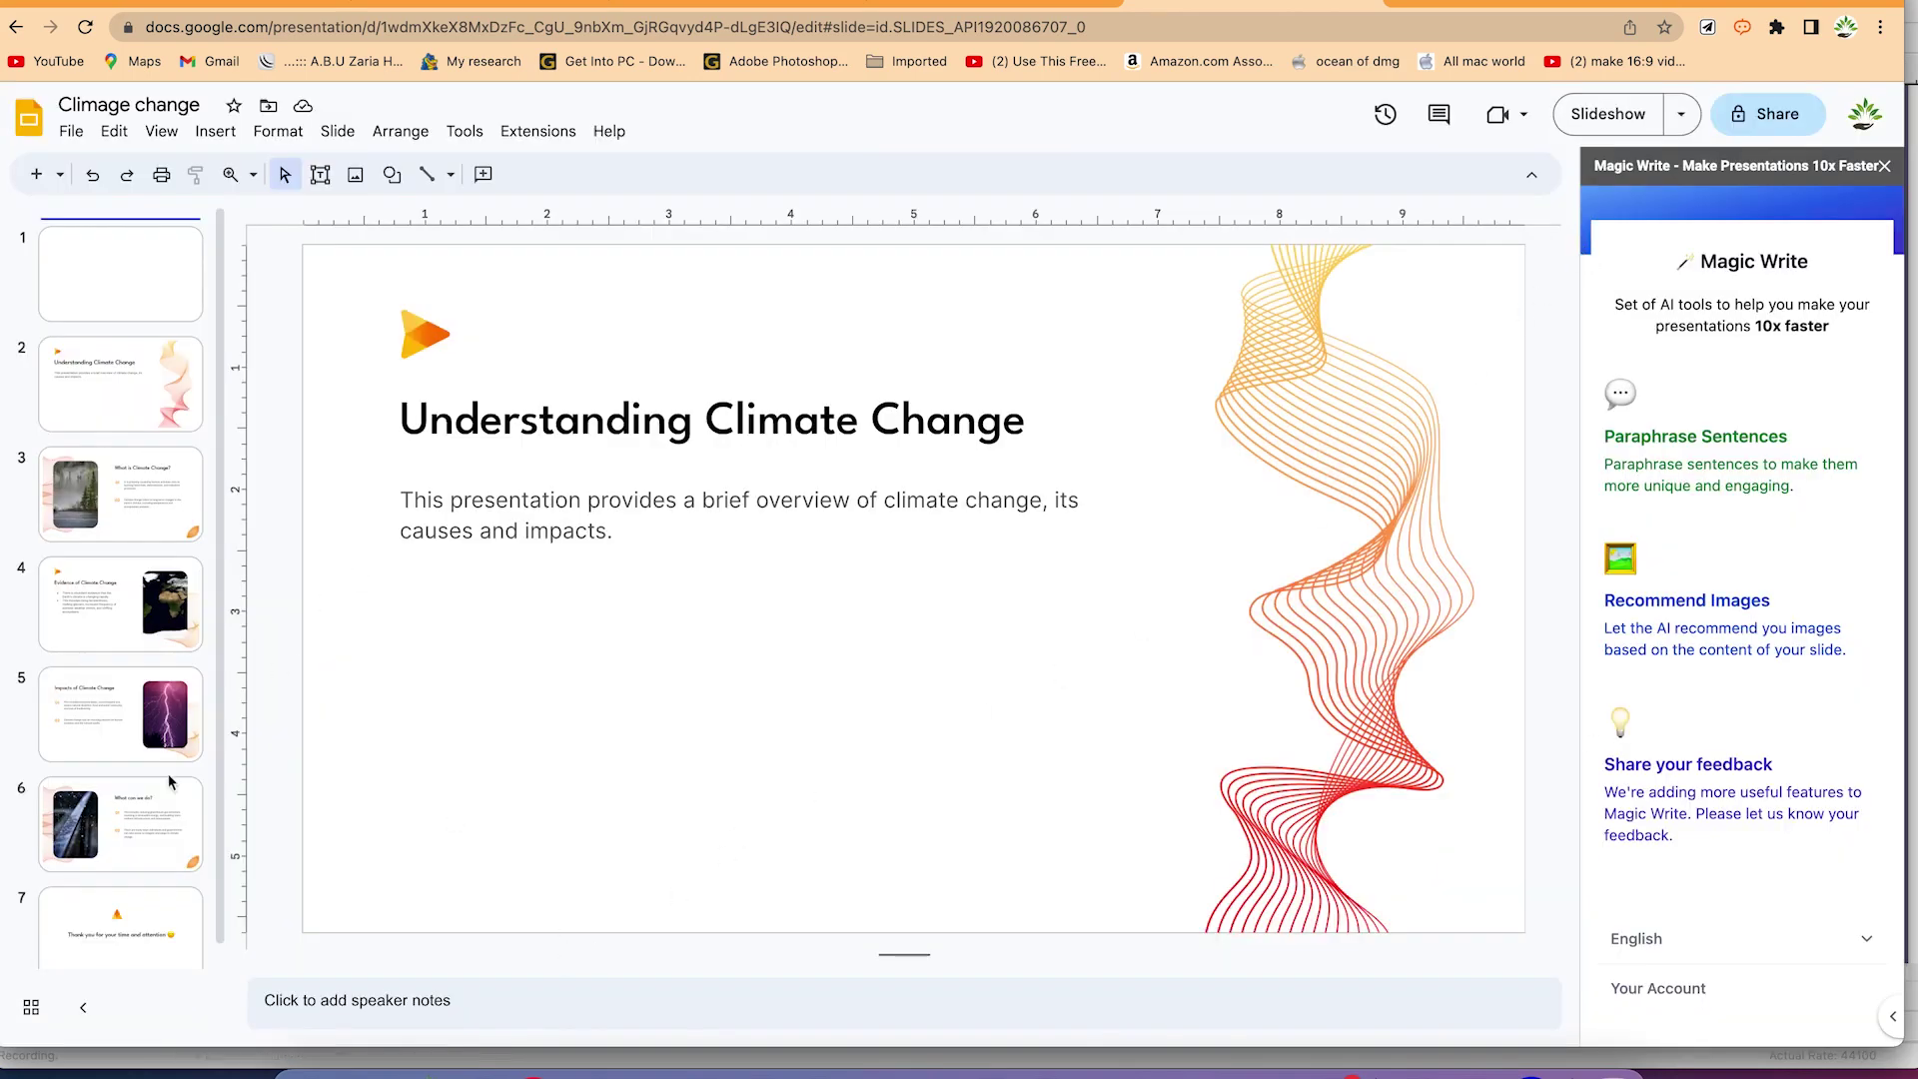
# Review the seven generated slides through the thank-you slide, ending on Understanding Climate Change
pyautogui.click(145, 272)
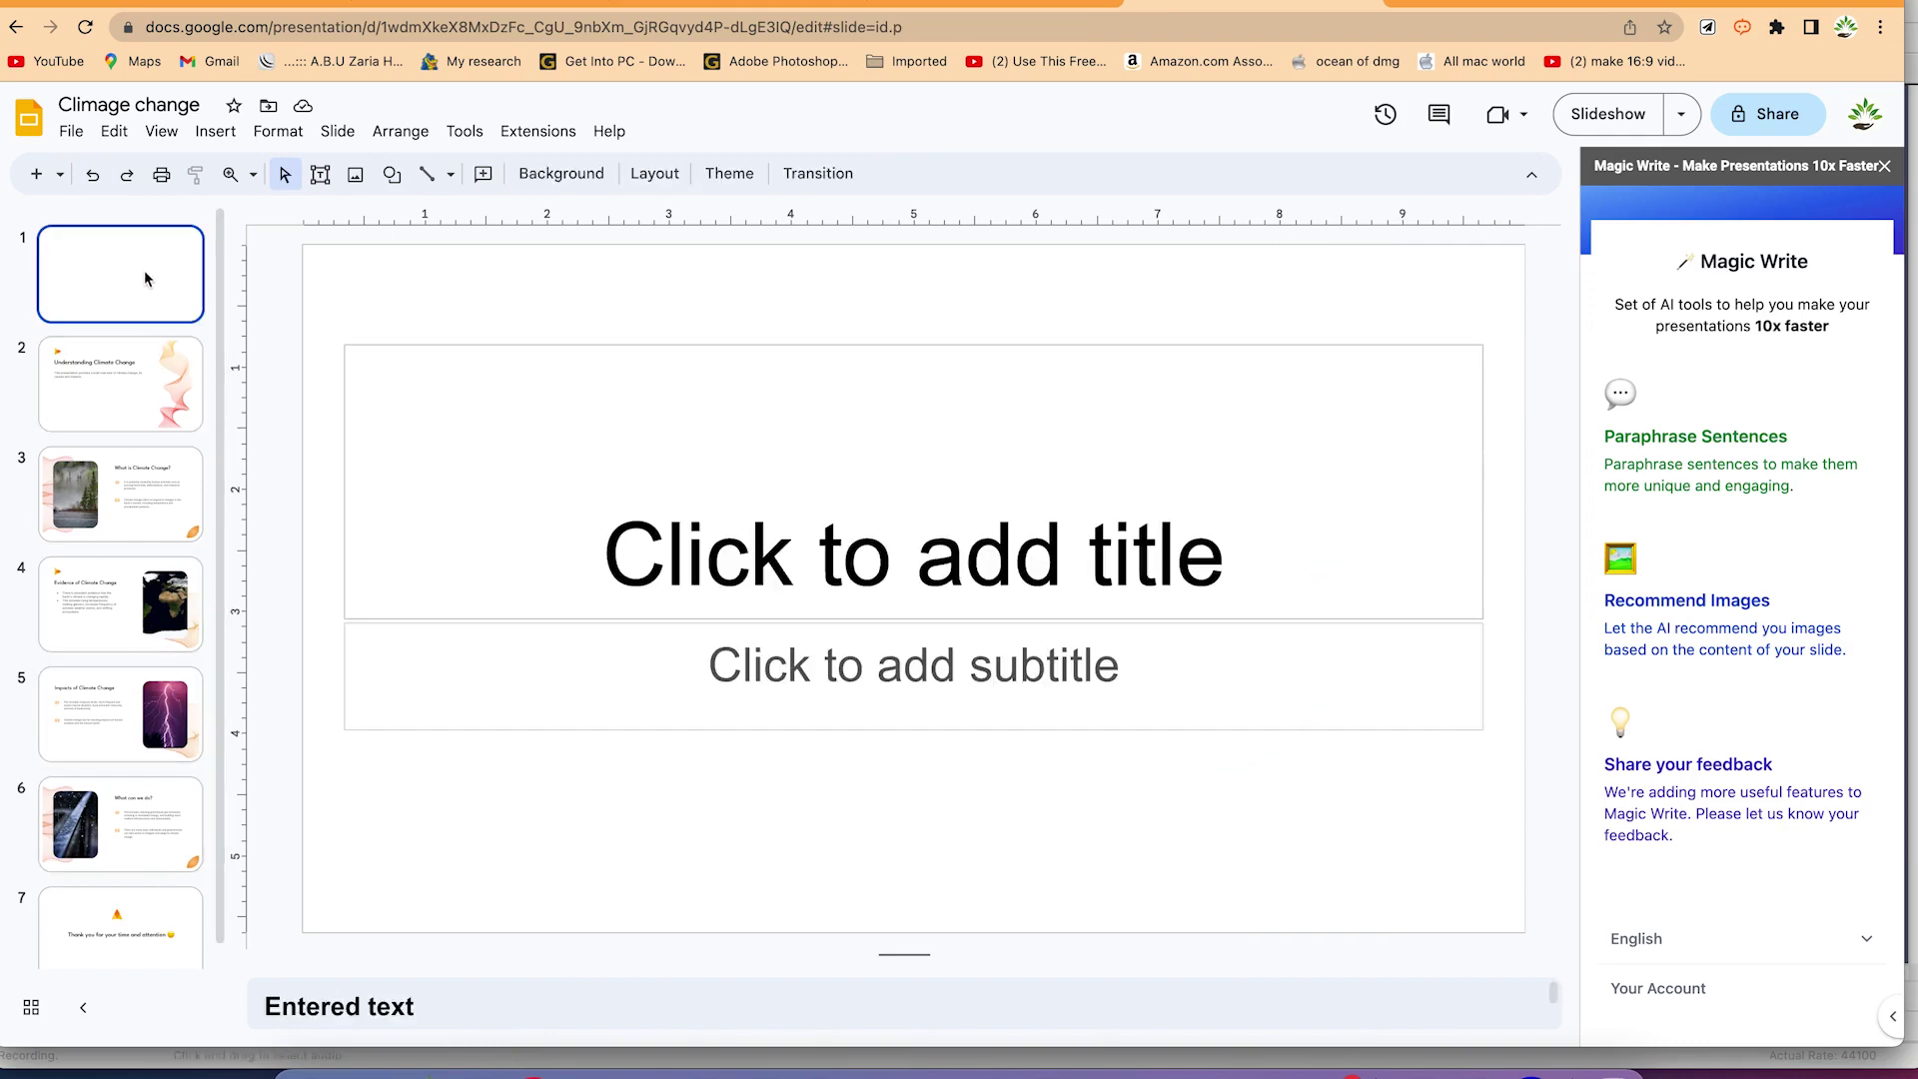
pyautogui.click(140, 400)
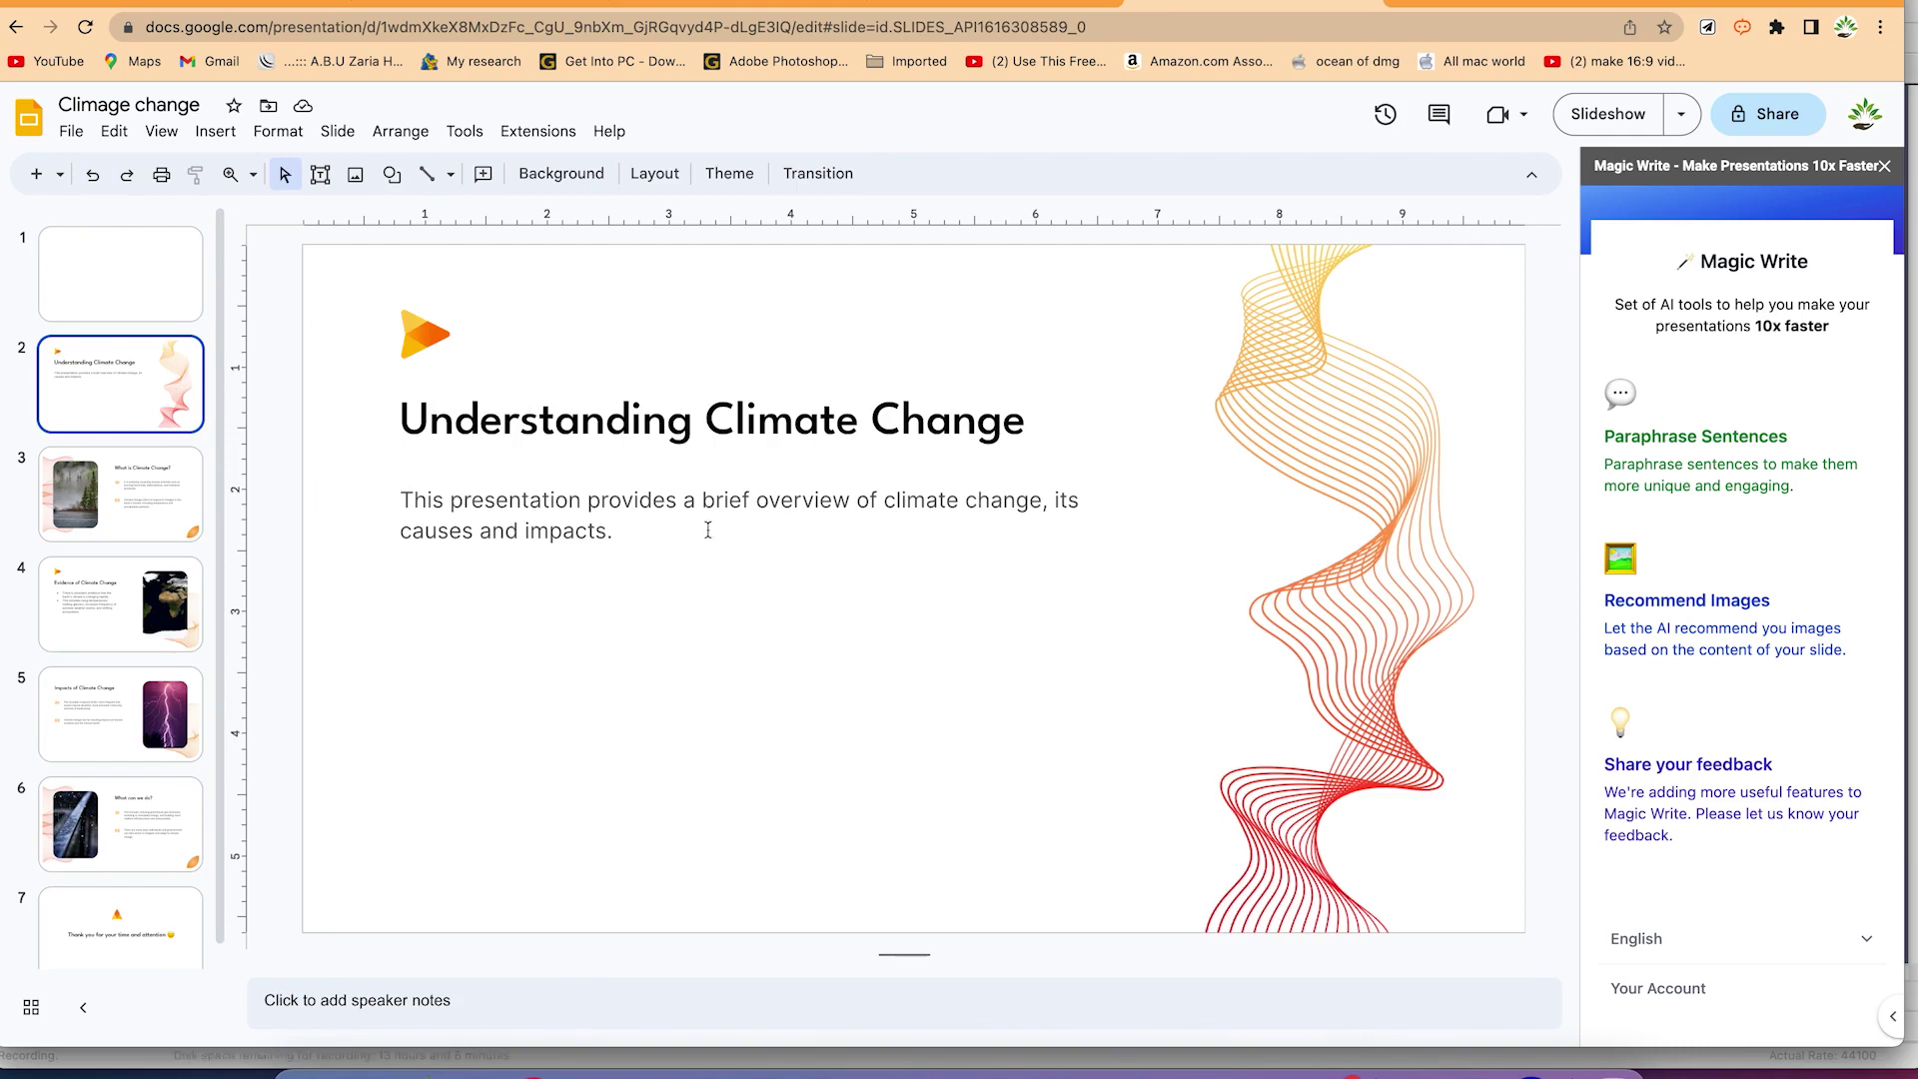
pyautogui.click(110, 527)
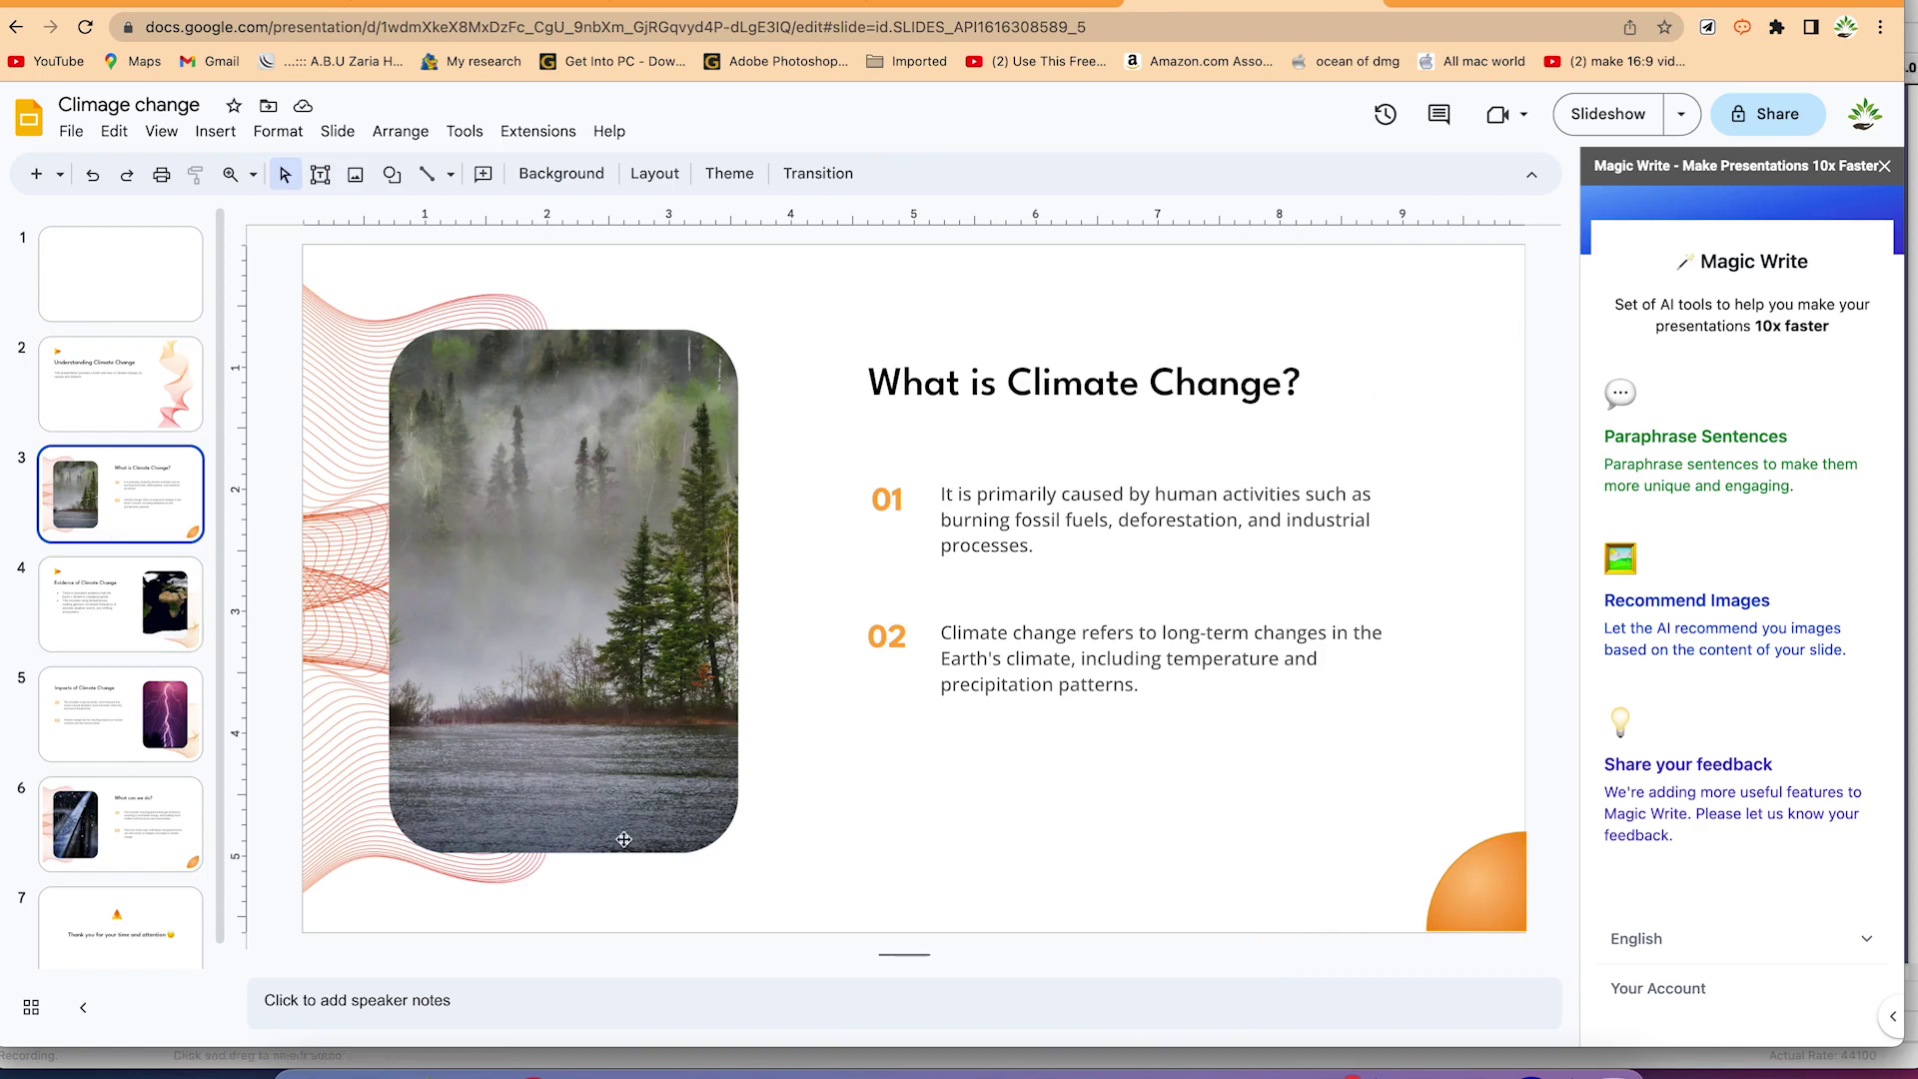
pyautogui.click(128, 619)
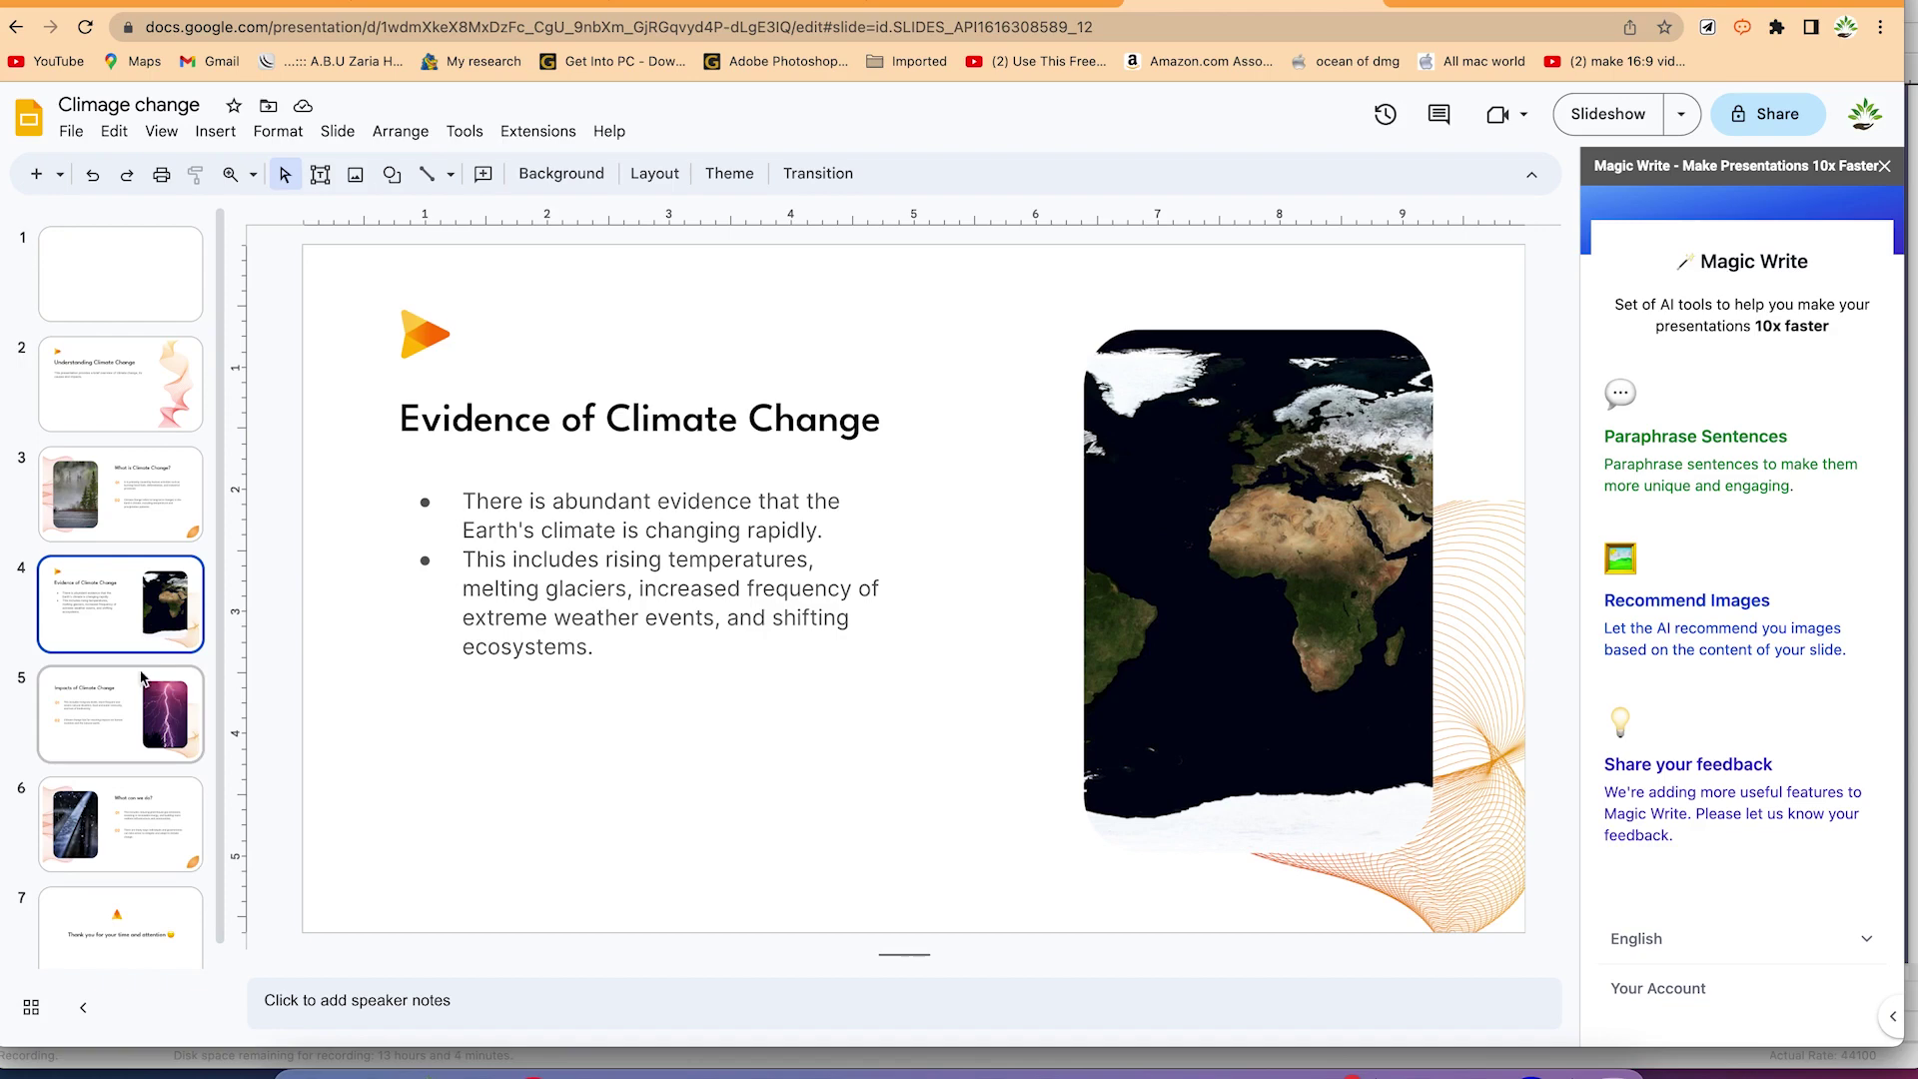
pyautogui.click(76, 756)
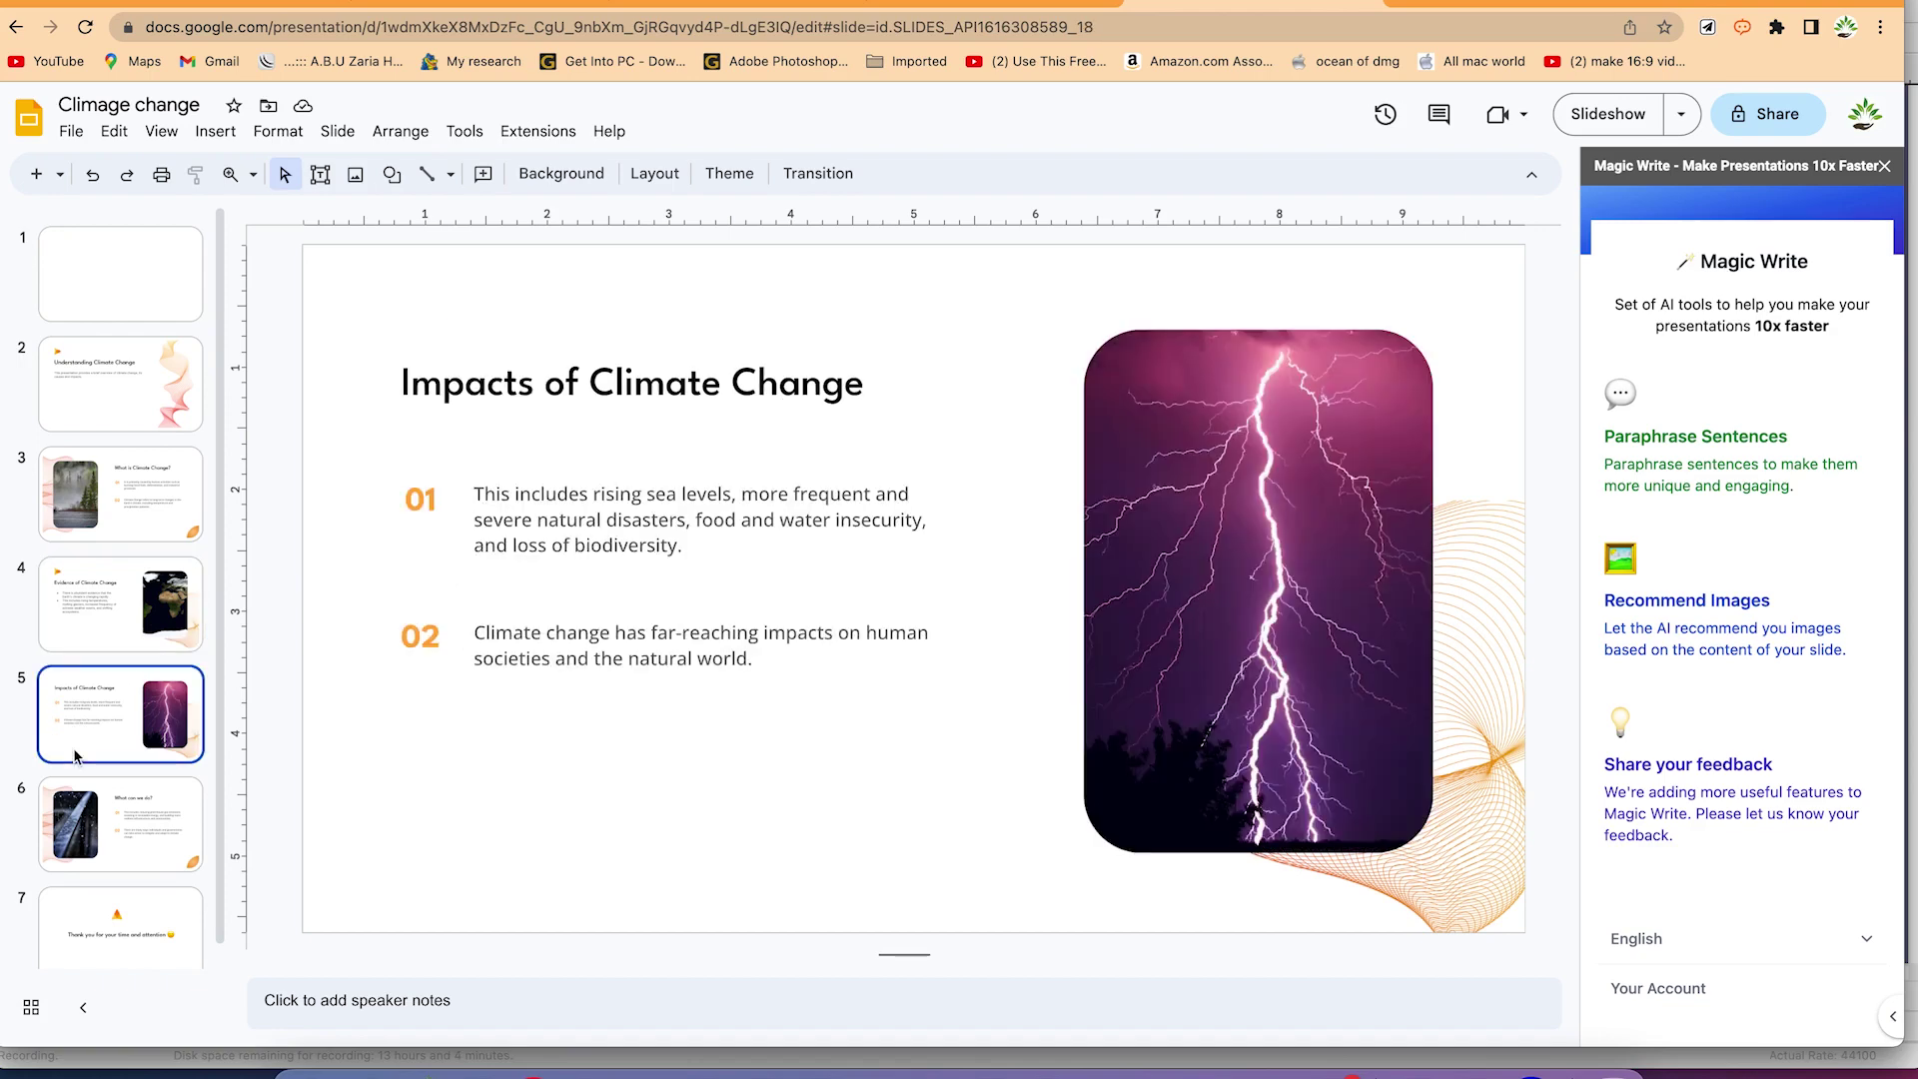
pyautogui.click(161, 805)
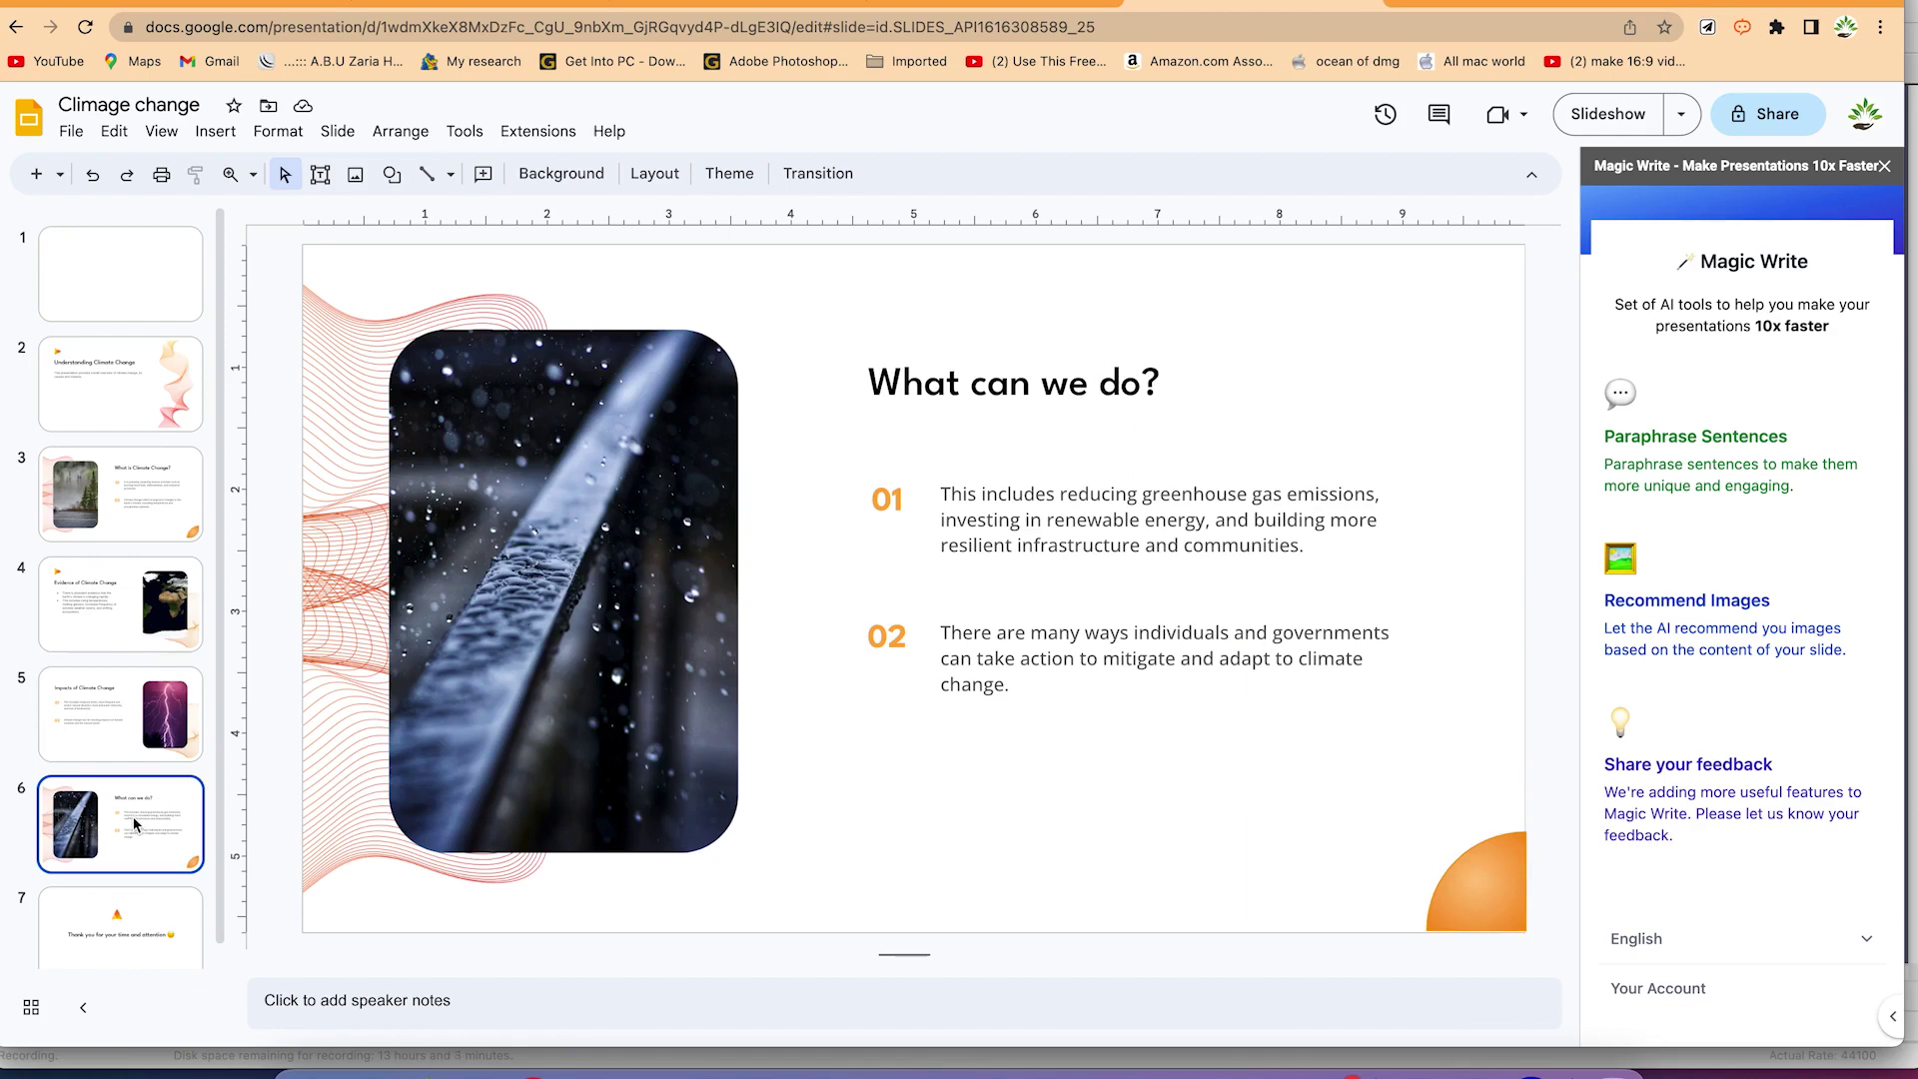
pyautogui.scroll(-1, 110, 899)
pyautogui.click(110, 921)
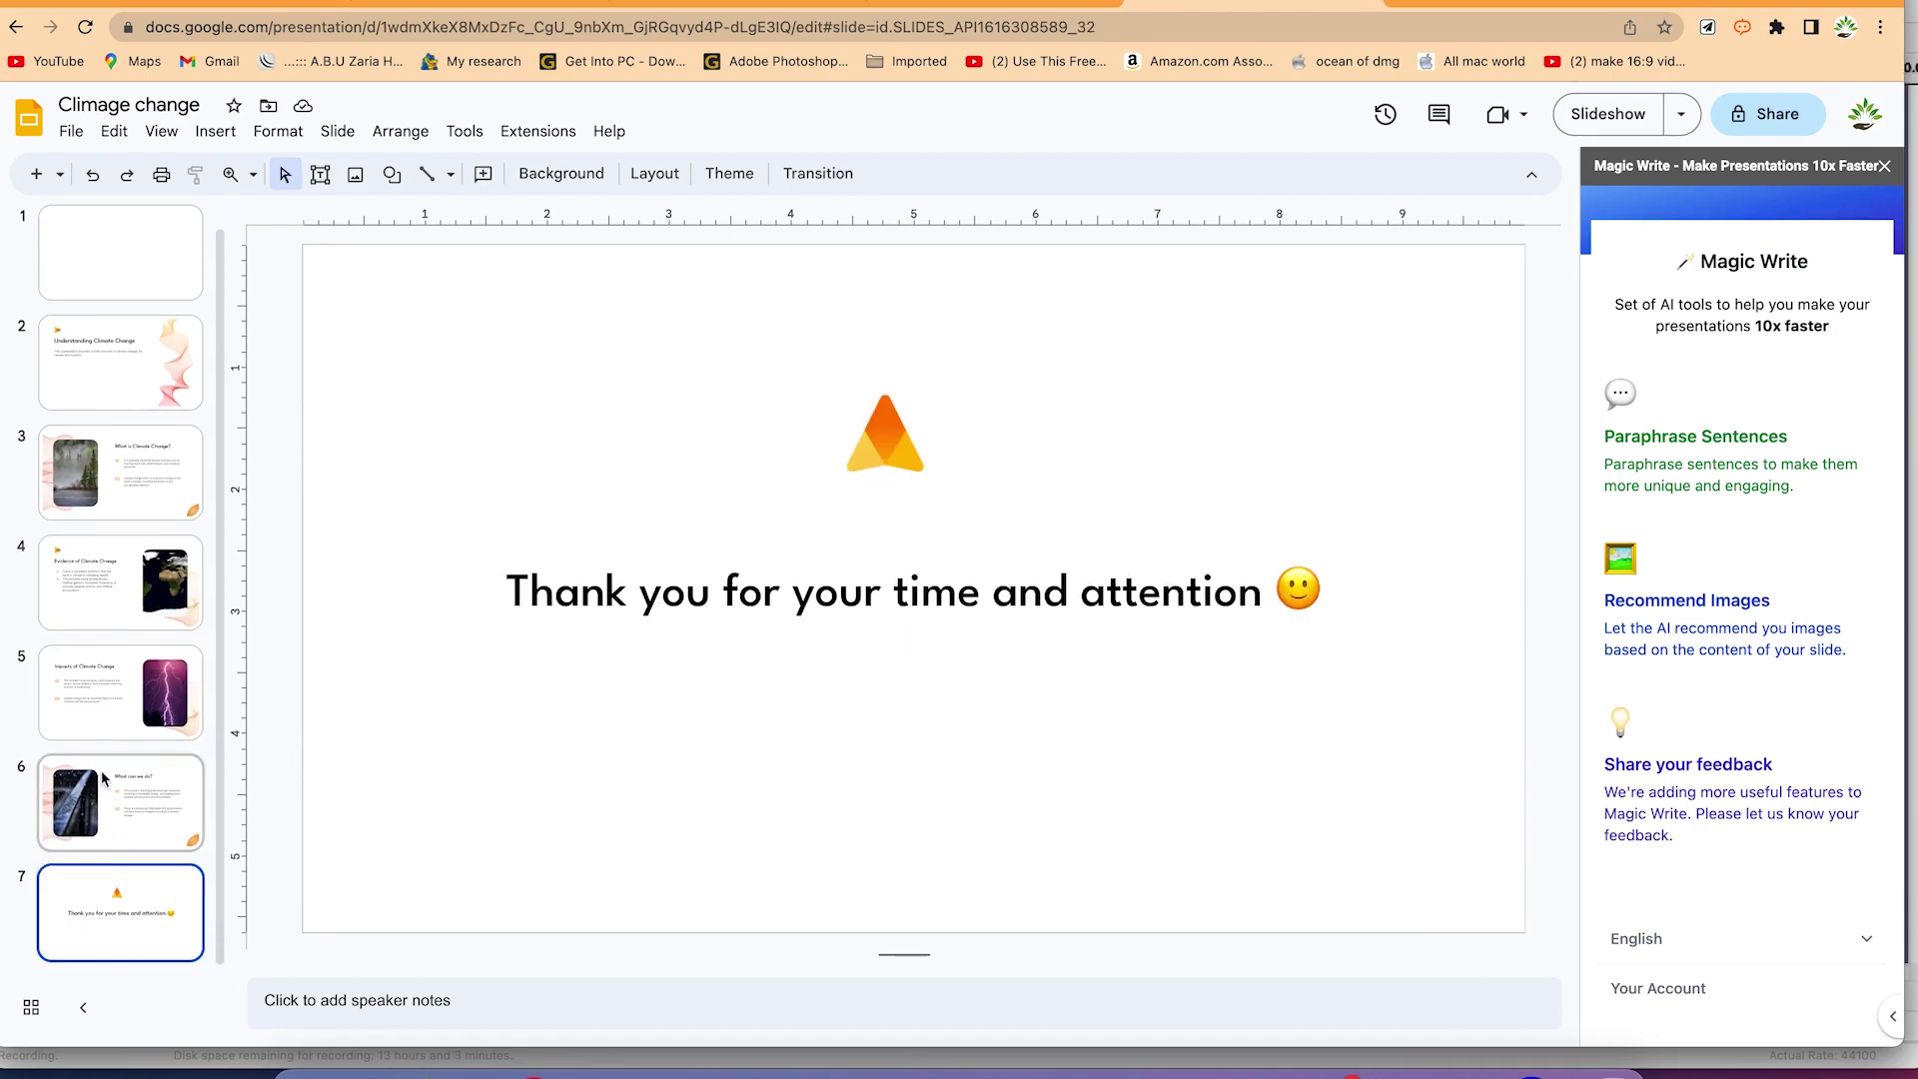
pyautogui.scroll(1, 149, 400)
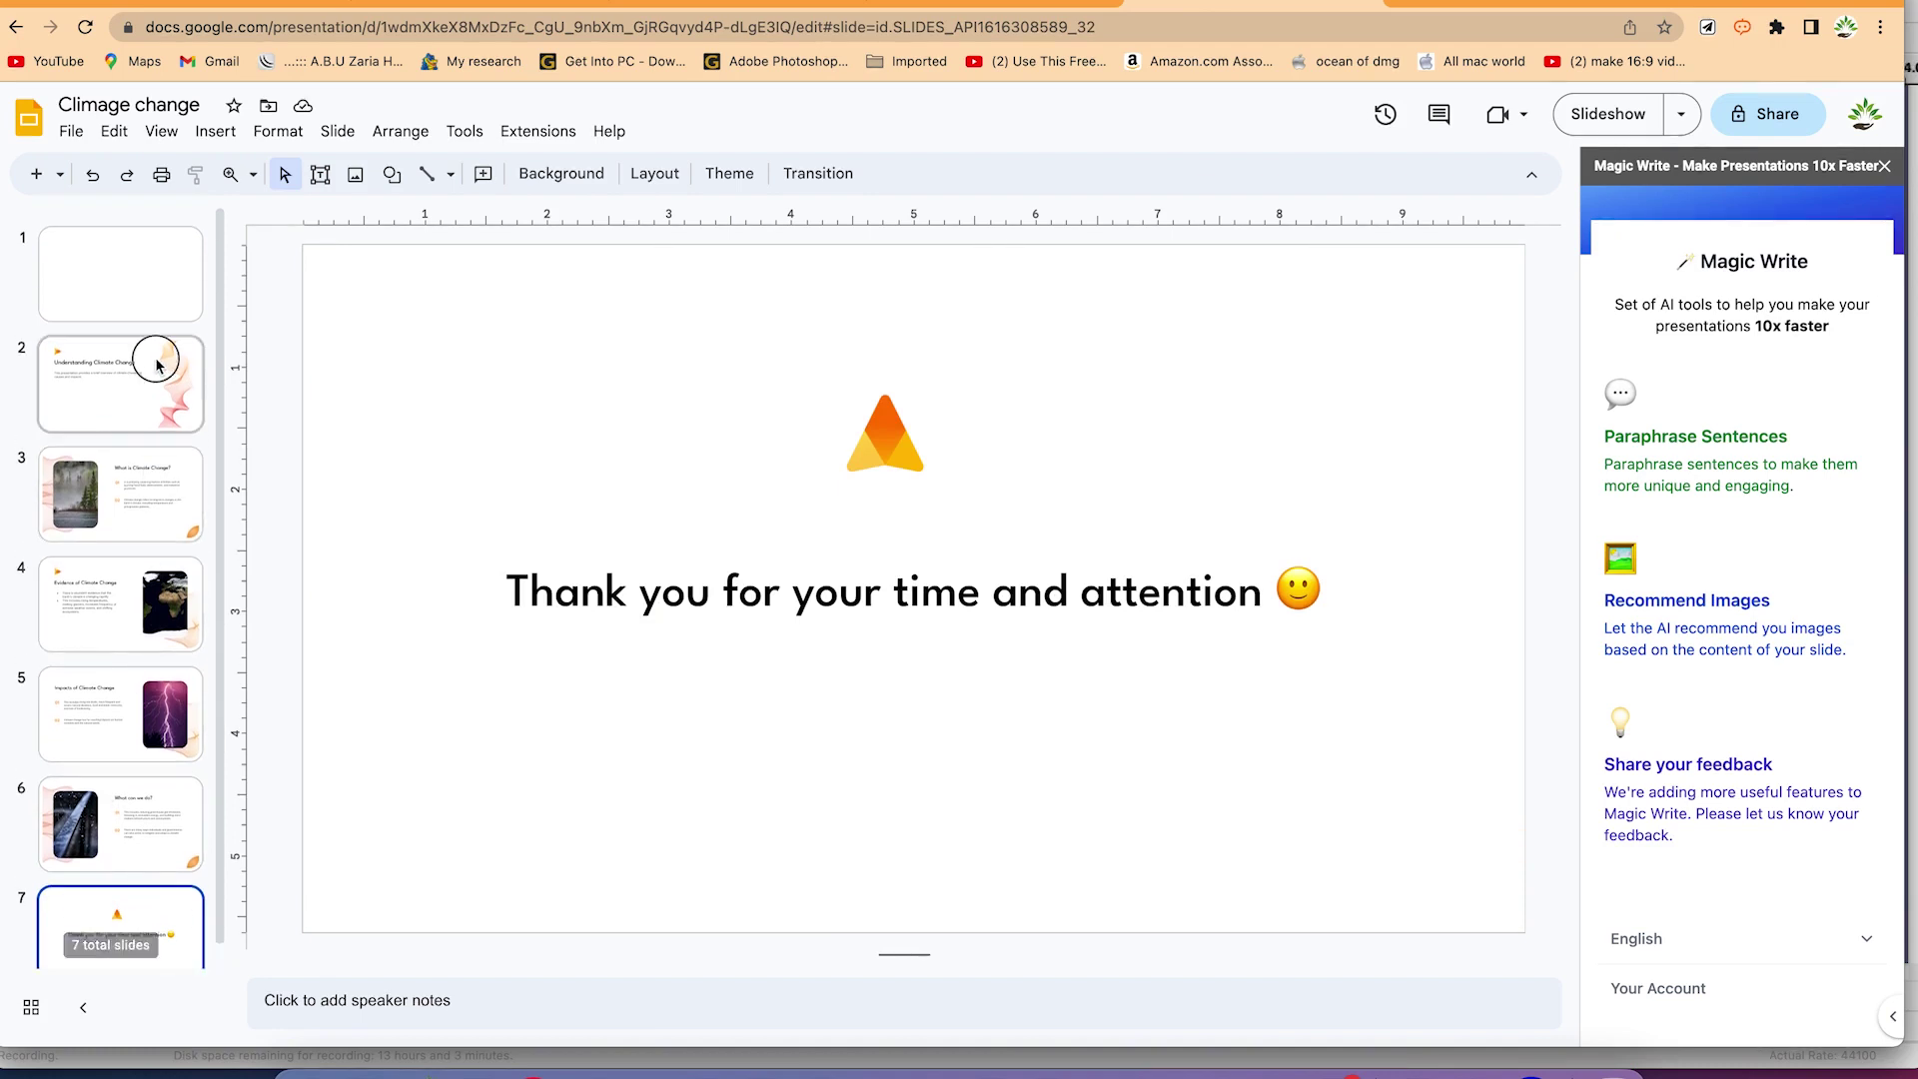
pyautogui.click(156, 366)
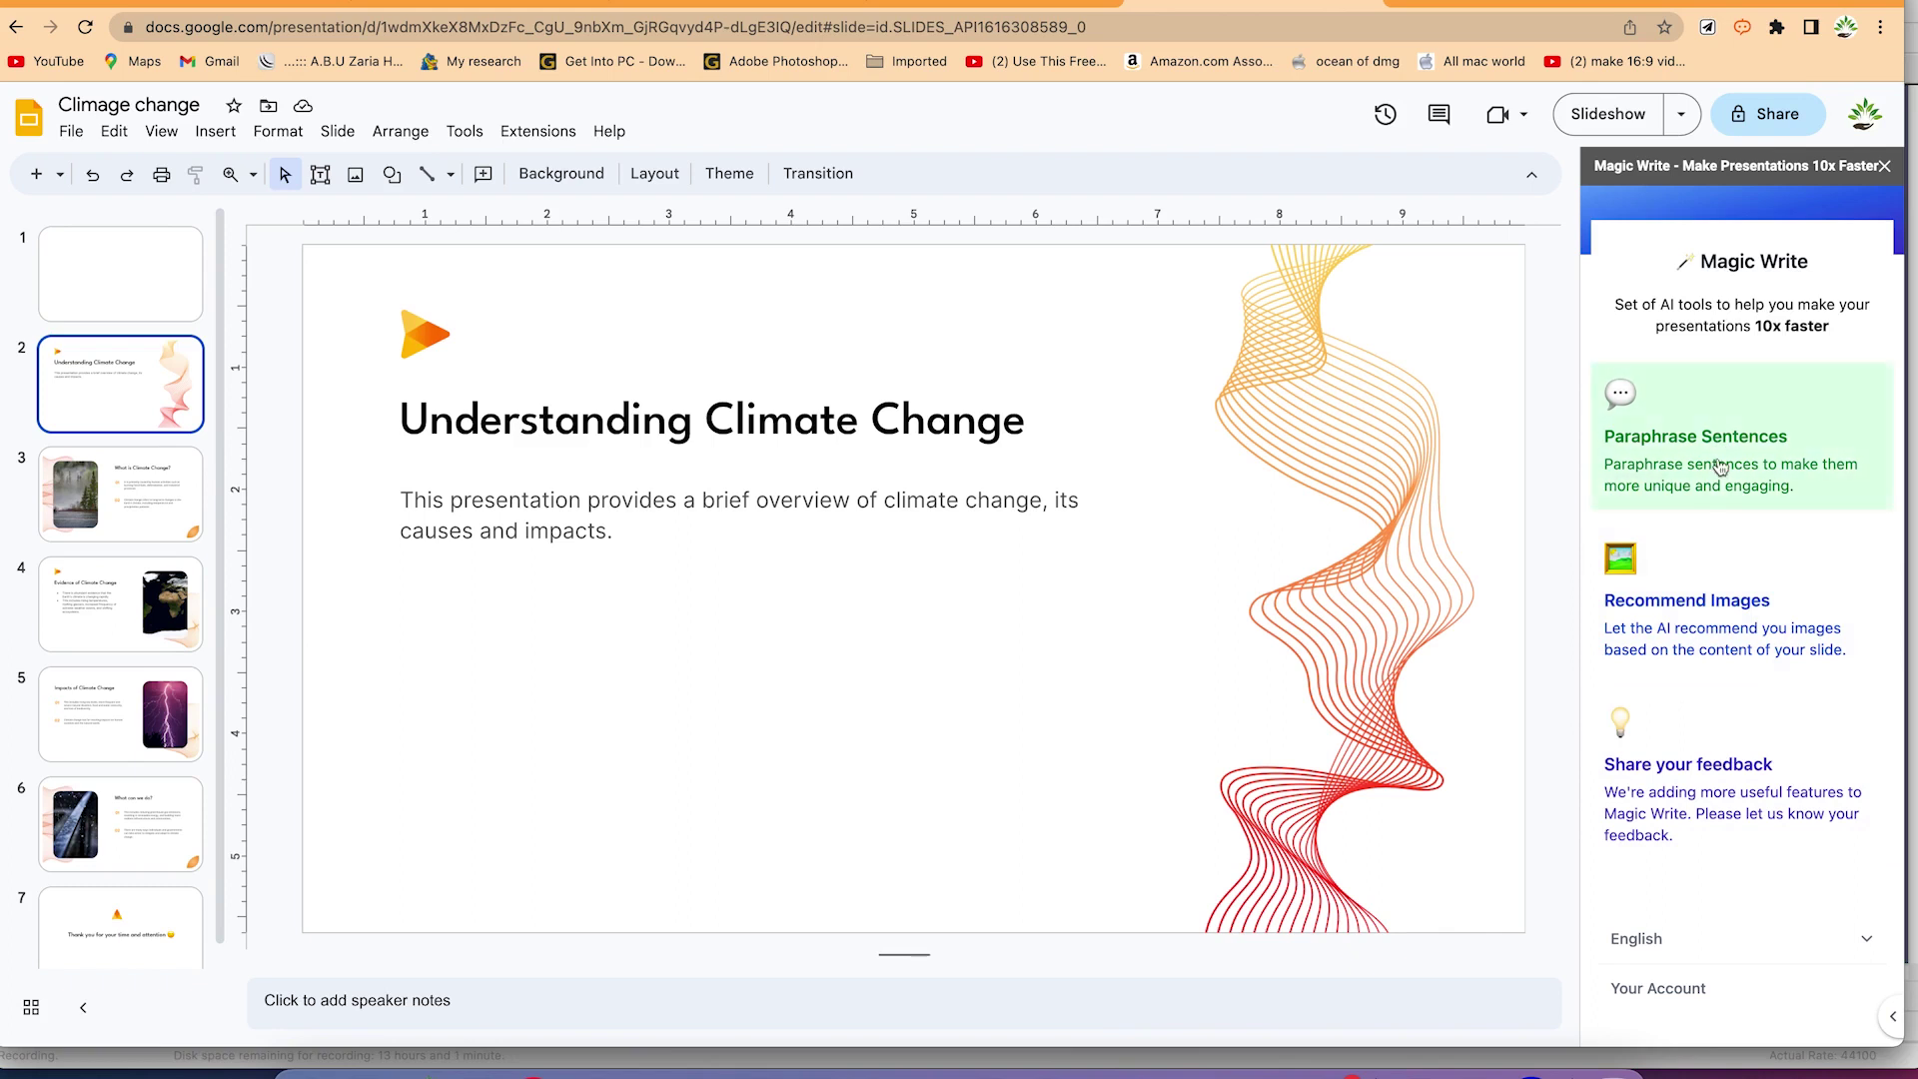
# Request AI image recommendations for the Understanding Climate Change slide
pyautogui.click(1744, 627)
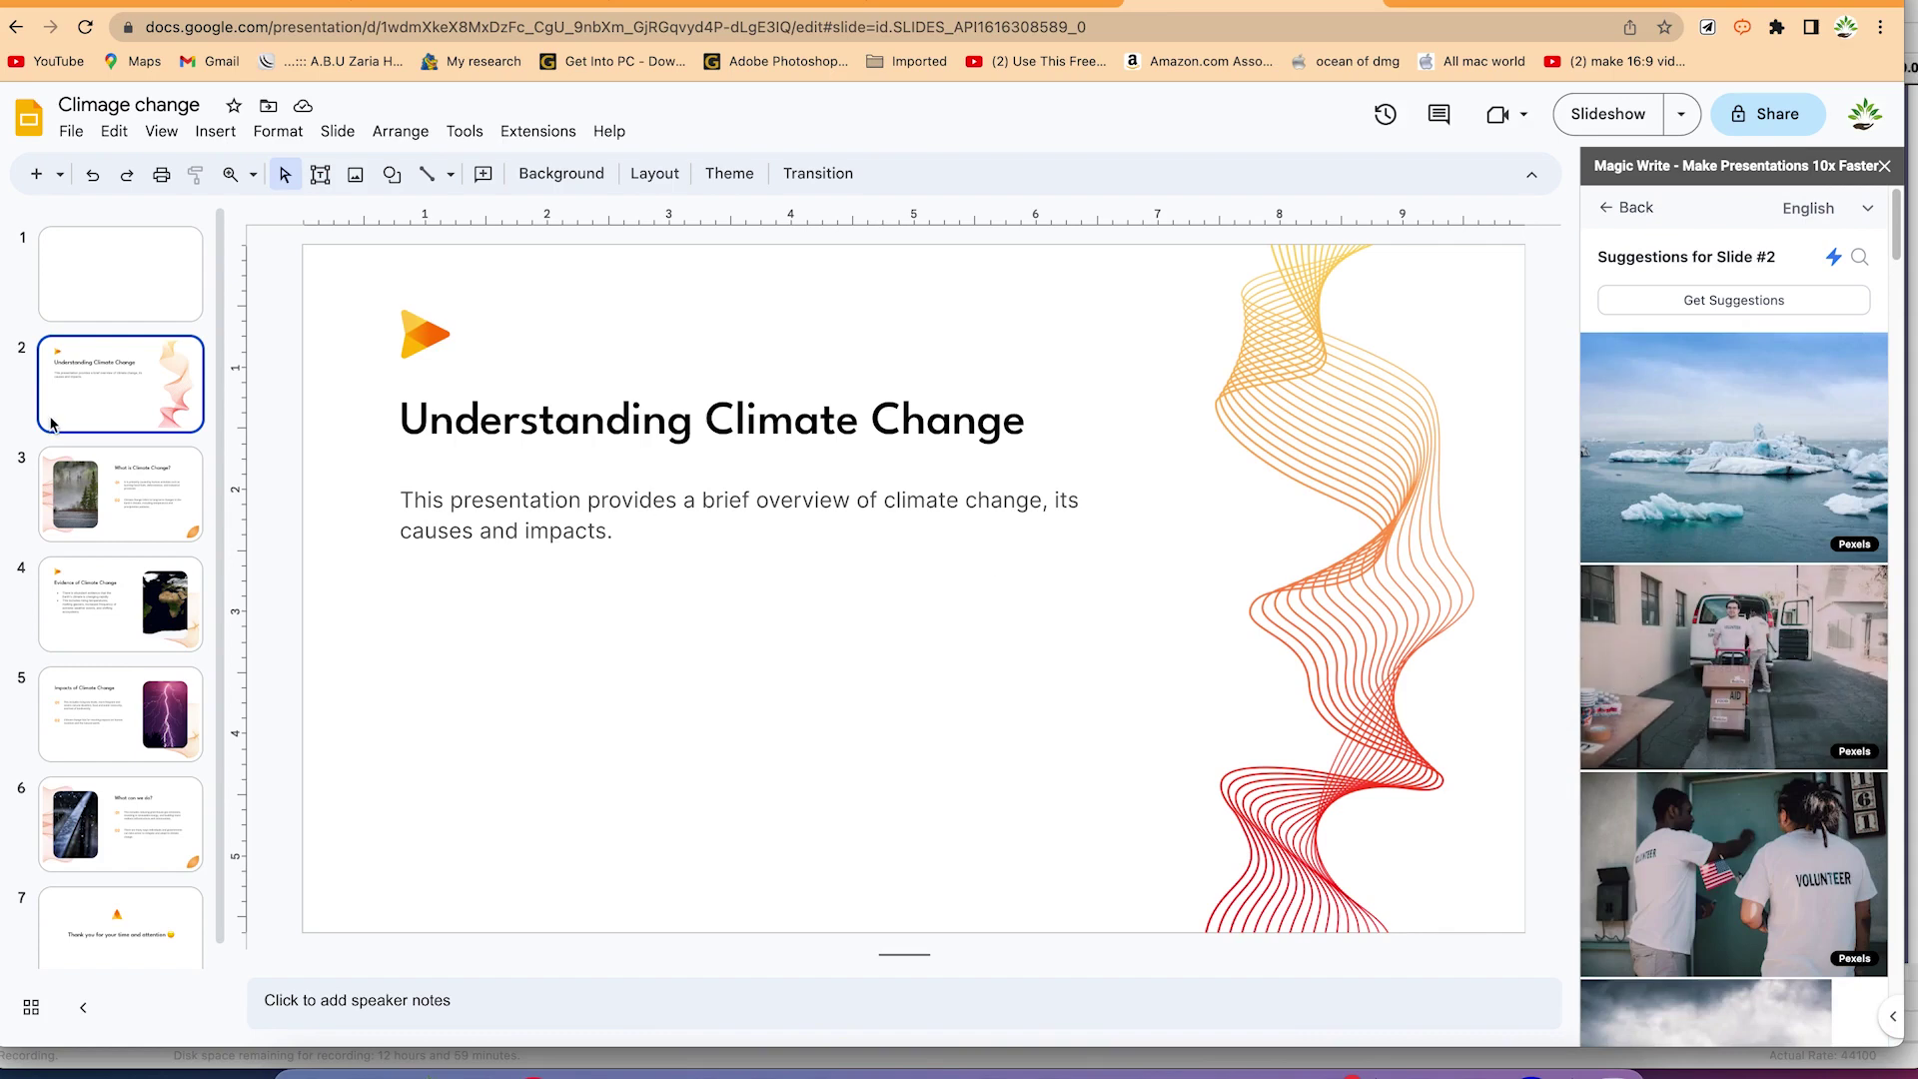
pyautogui.moveTo(1683, 700)
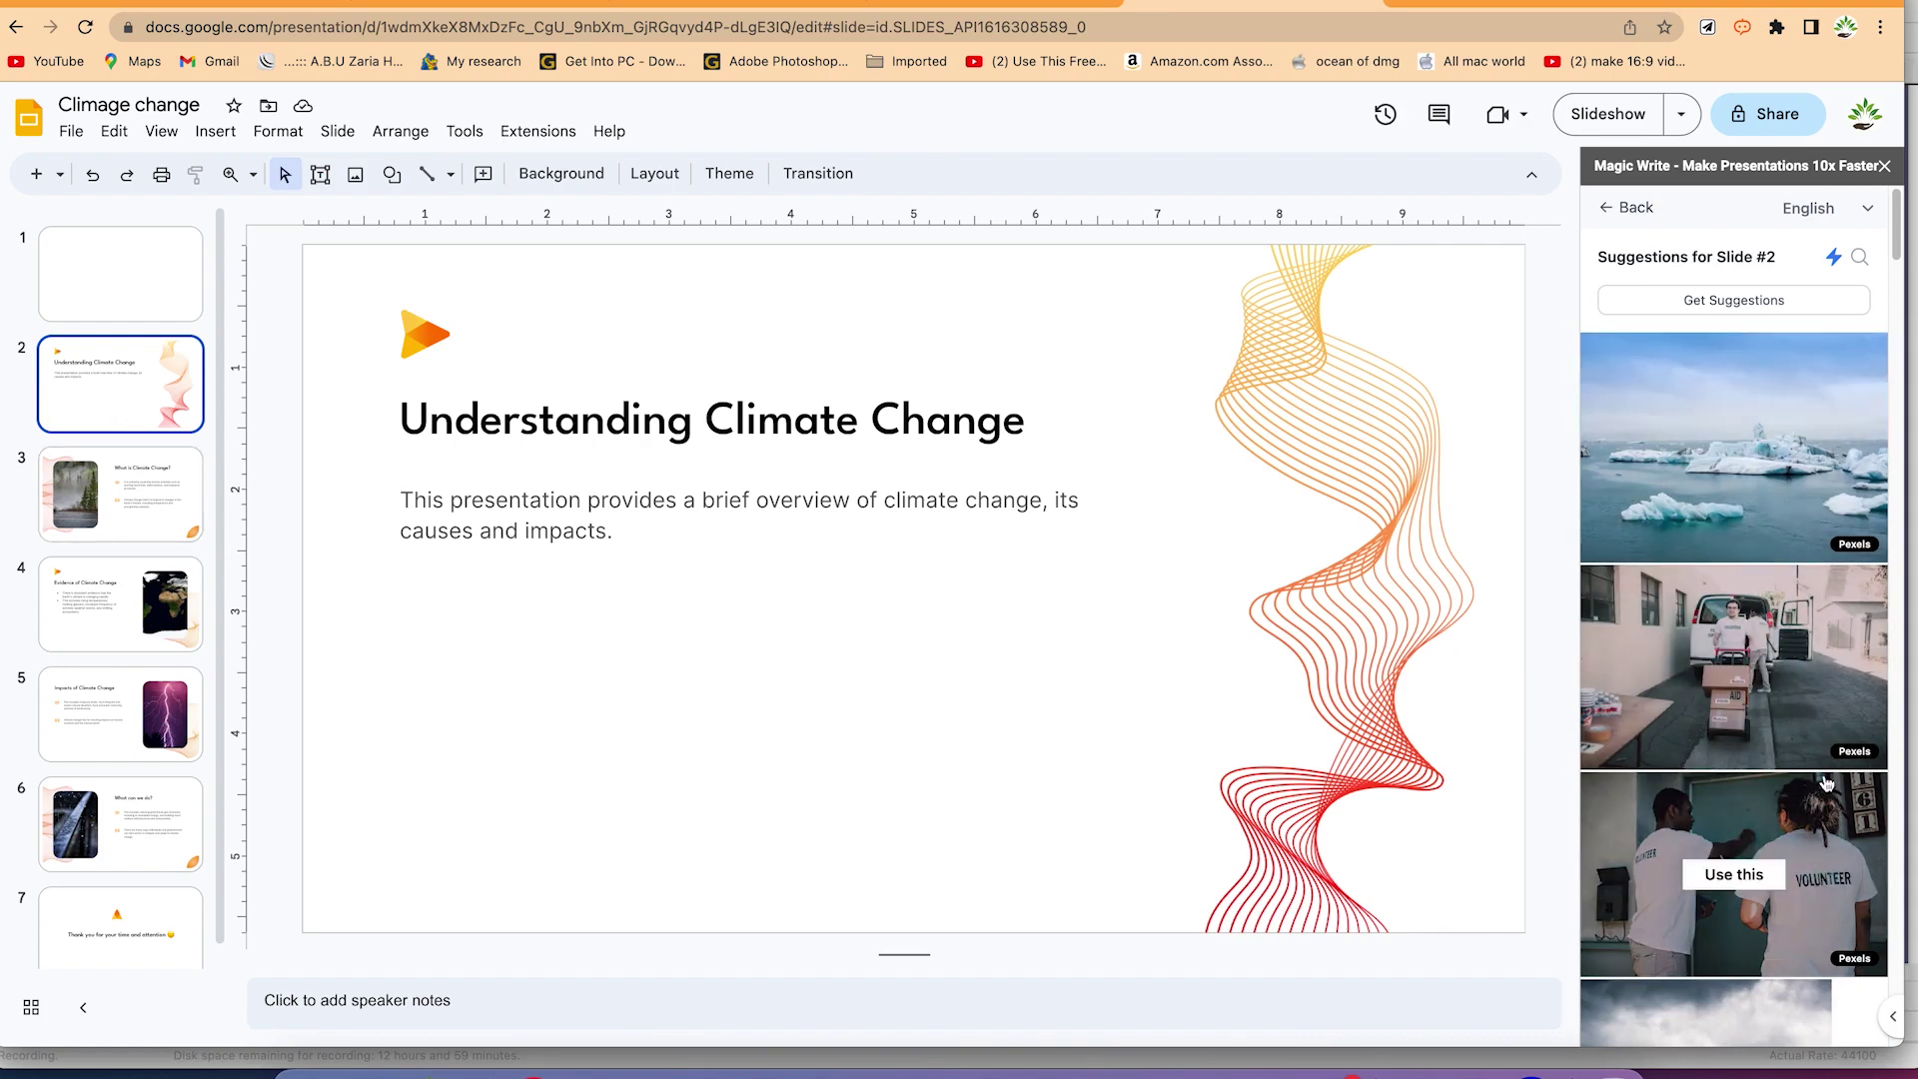
pyautogui.moveTo(1741, 827)
# Browse the suggested Pexels photos and choose the power-plant cooling-tower image
pyautogui.scroll(-4, 1747, 829)
pyautogui.scroll(-3, 1767, 795)
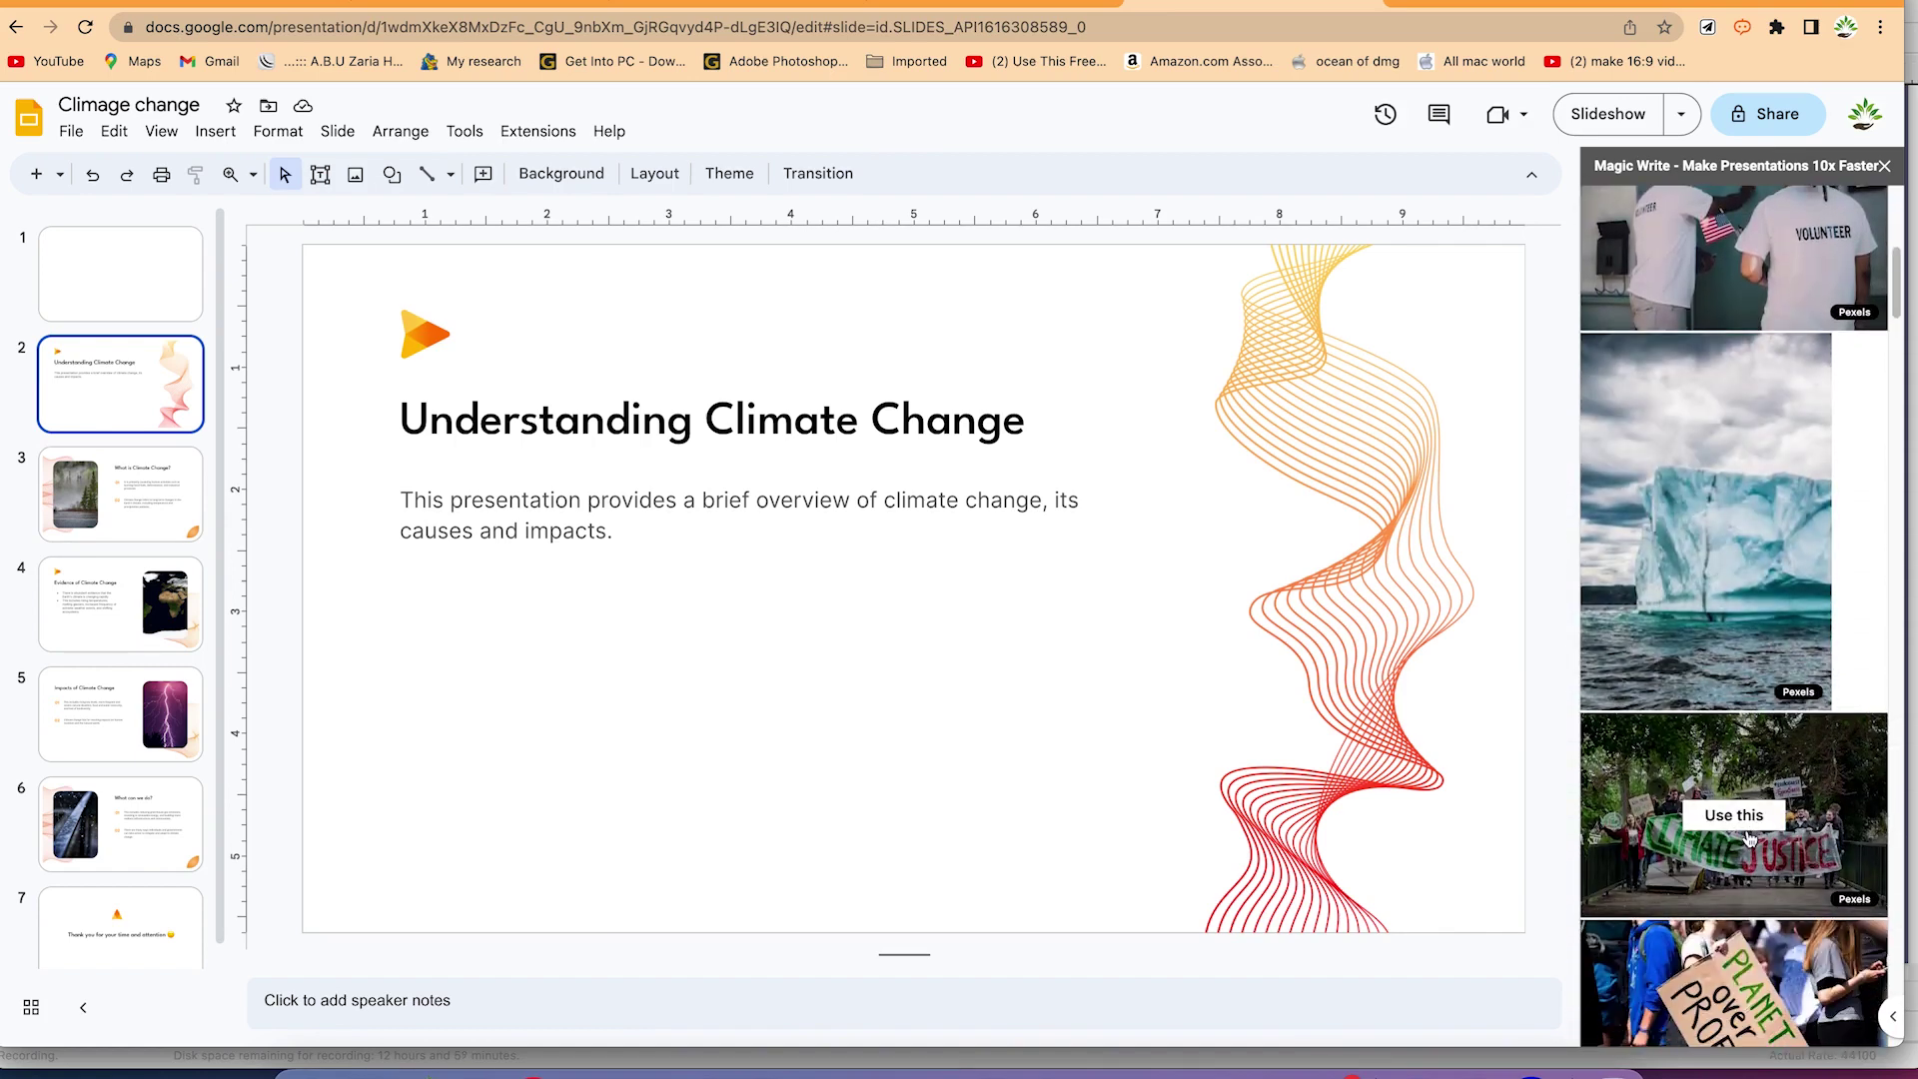
pyautogui.scroll(-5, 1757, 839)
pyautogui.scroll(-4, 1773, 892)
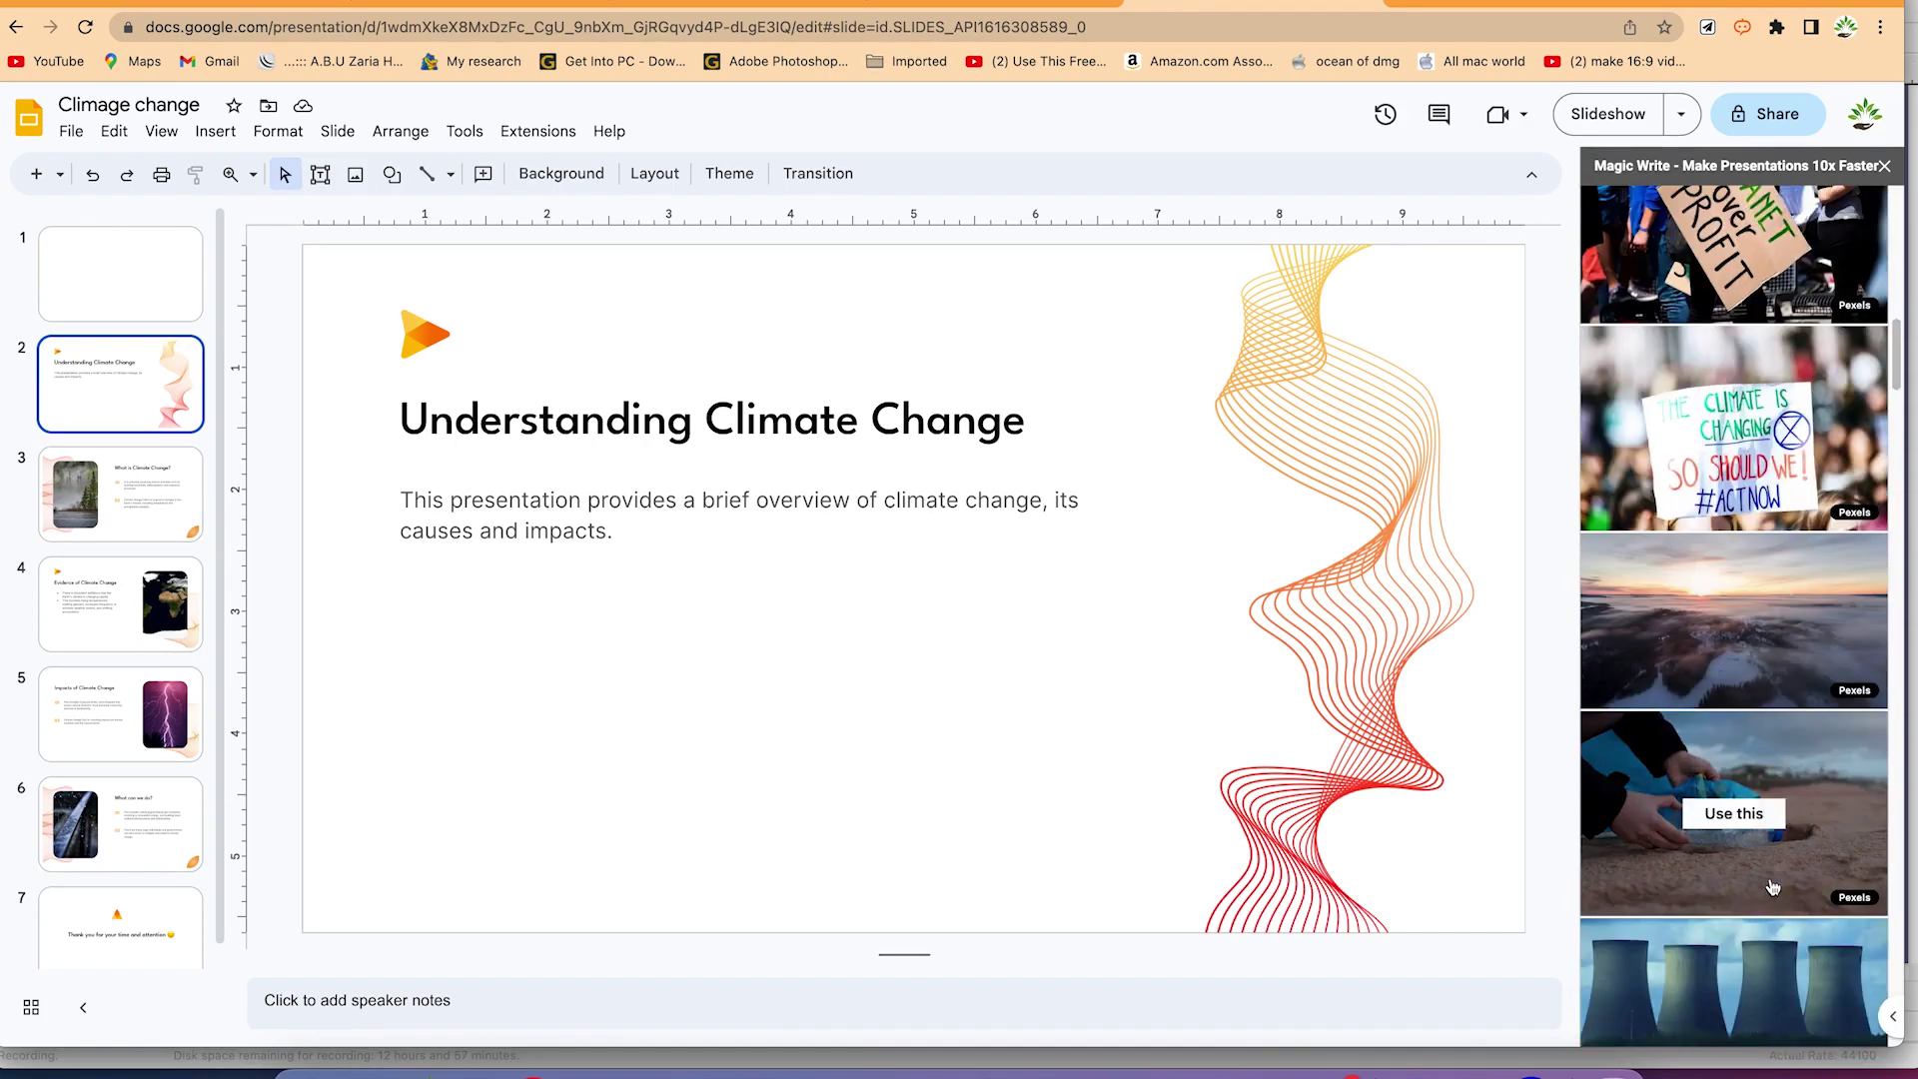
pyautogui.scroll(-1, 1773, 869)
pyautogui.scroll(-2, 1773, 861)
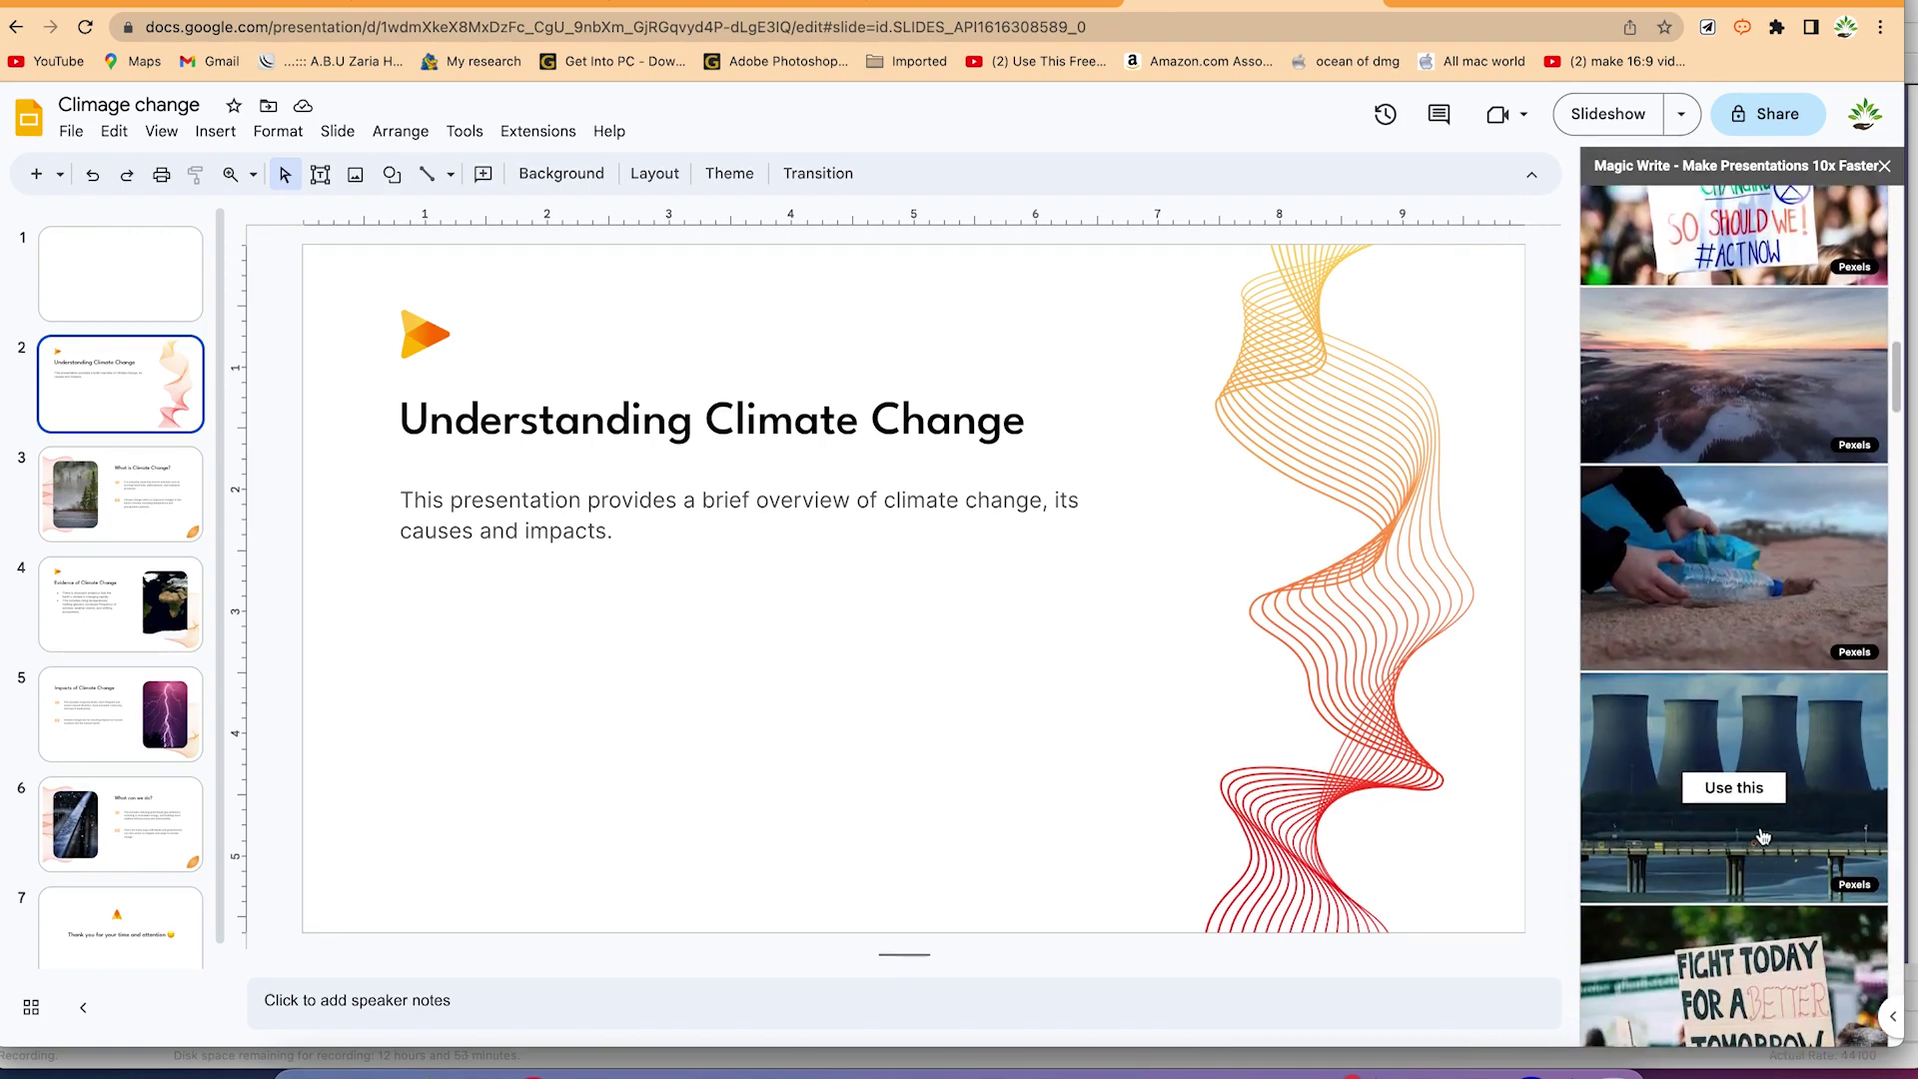
pyautogui.scroll(-2, 1821, 766)
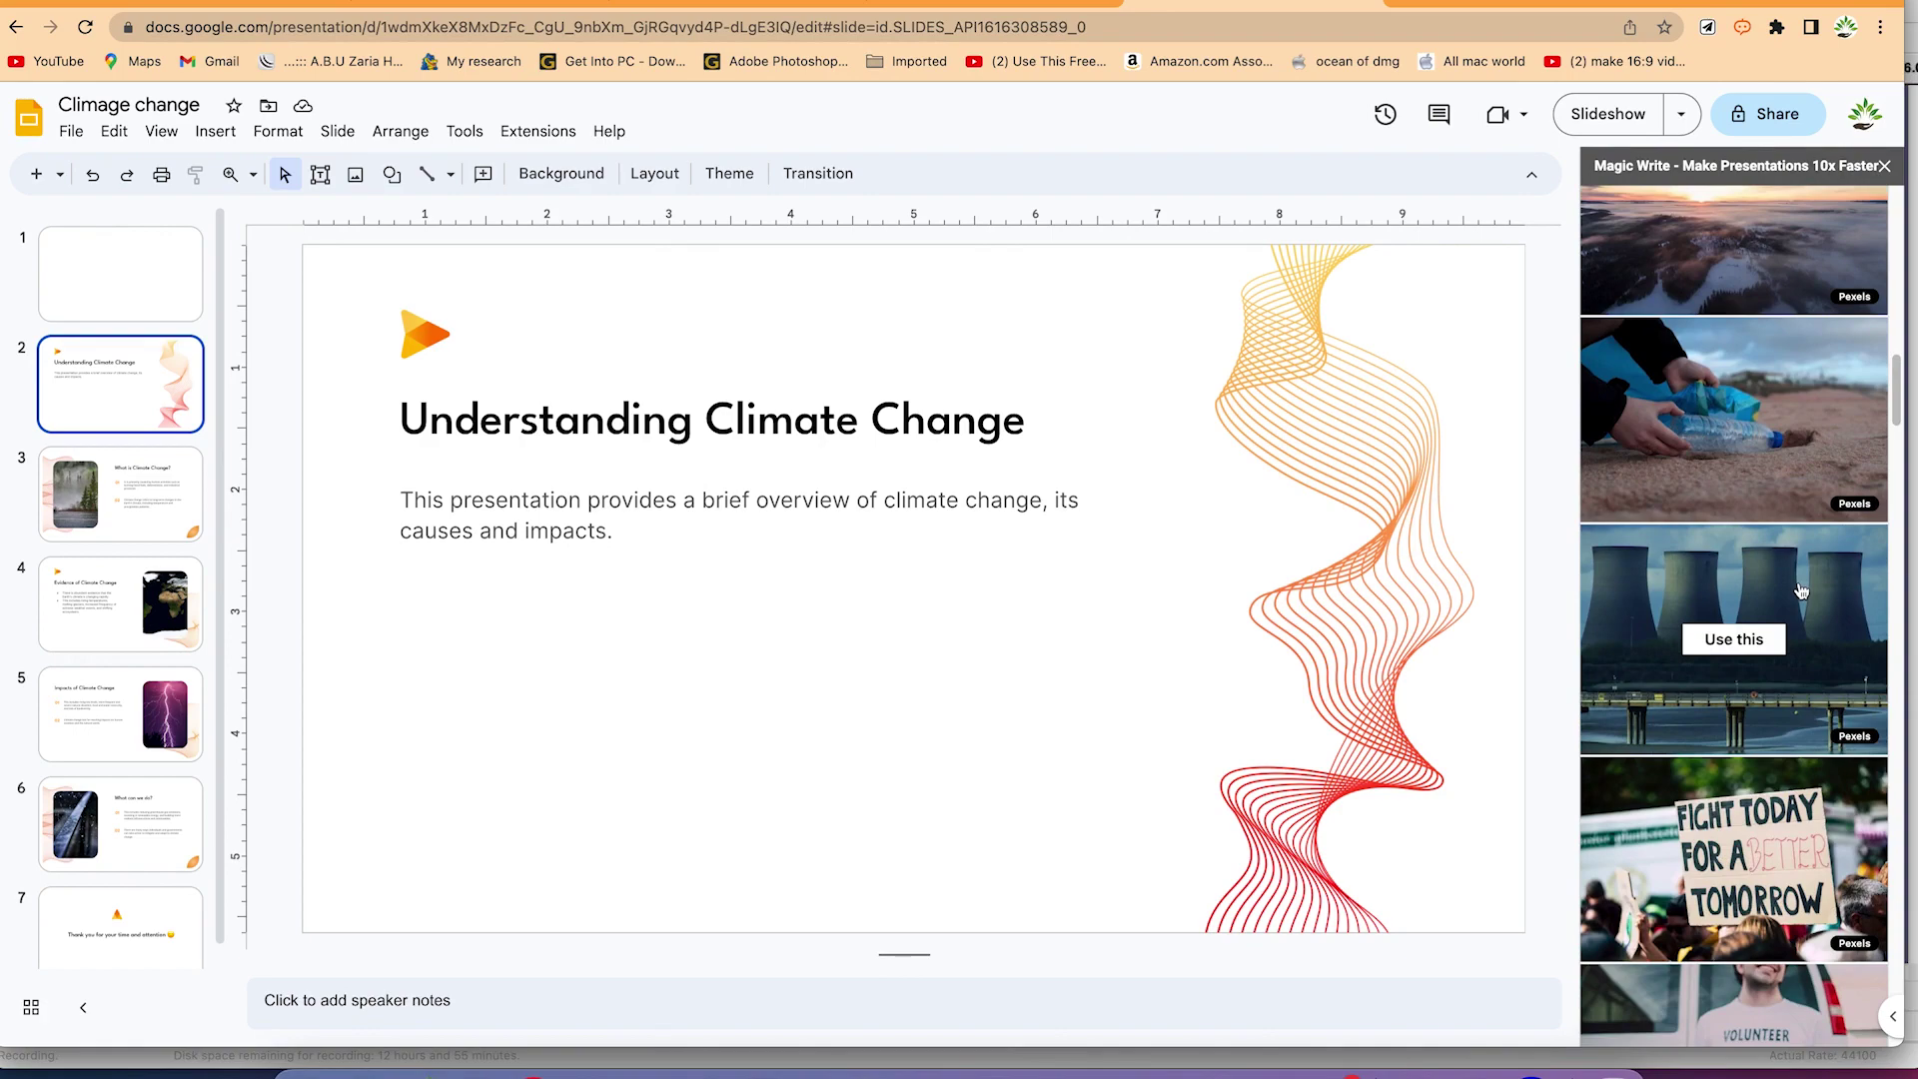
pyautogui.scroll(-8, 1795, 597)
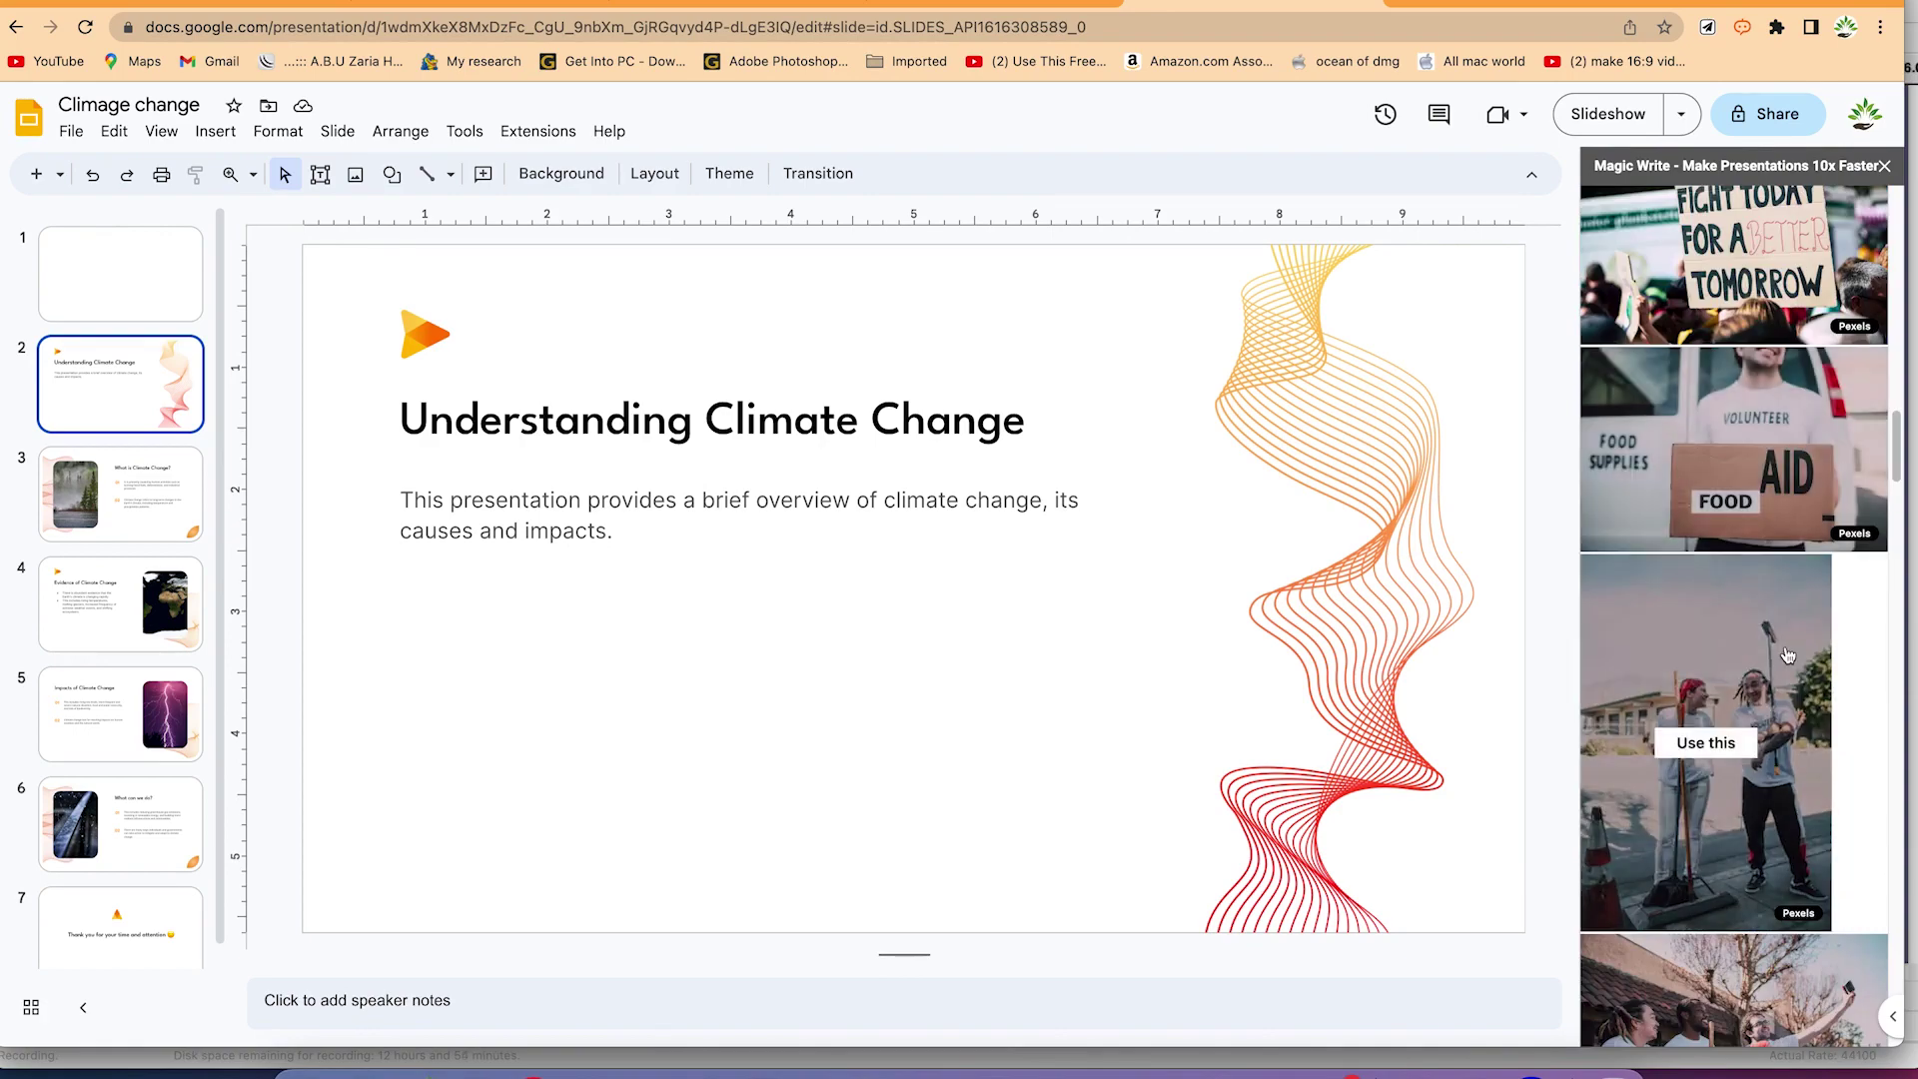
pyautogui.scroll(8, 1788, 654)
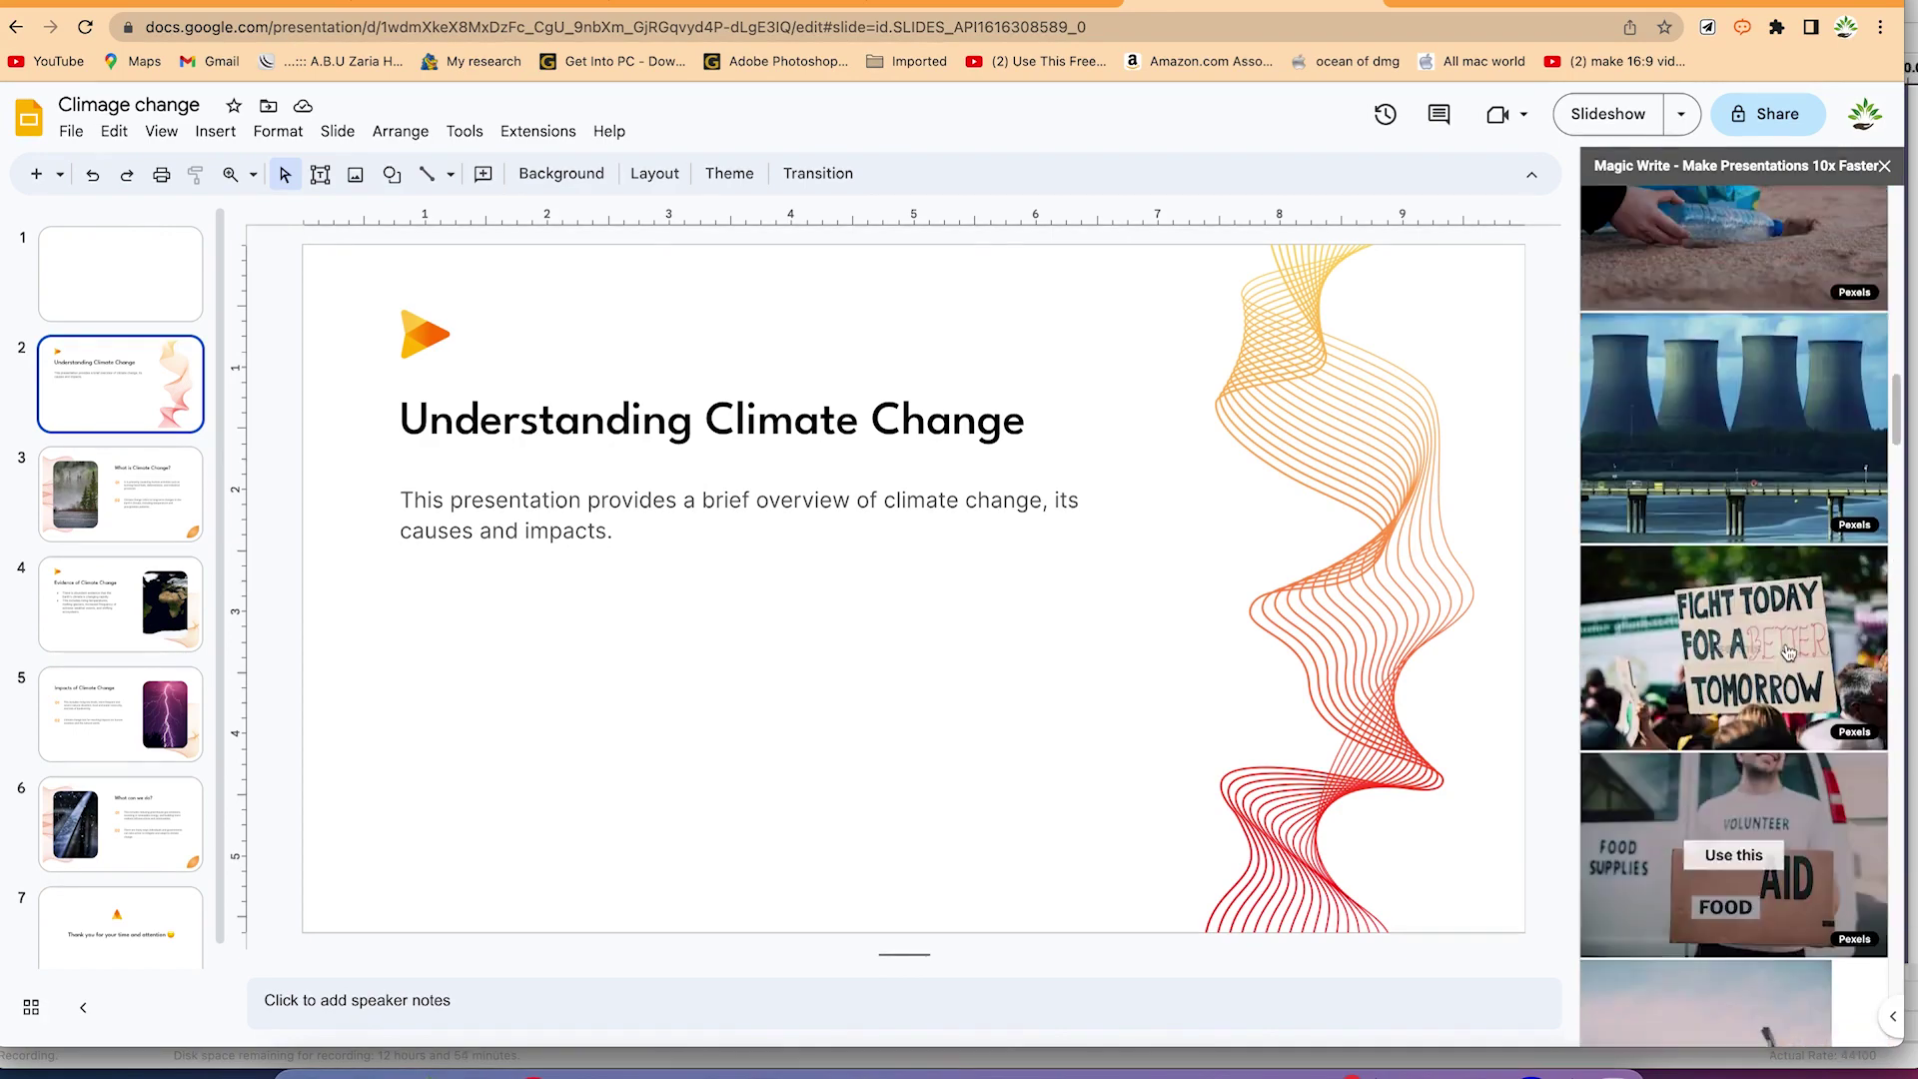
pyautogui.click(1714, 475)
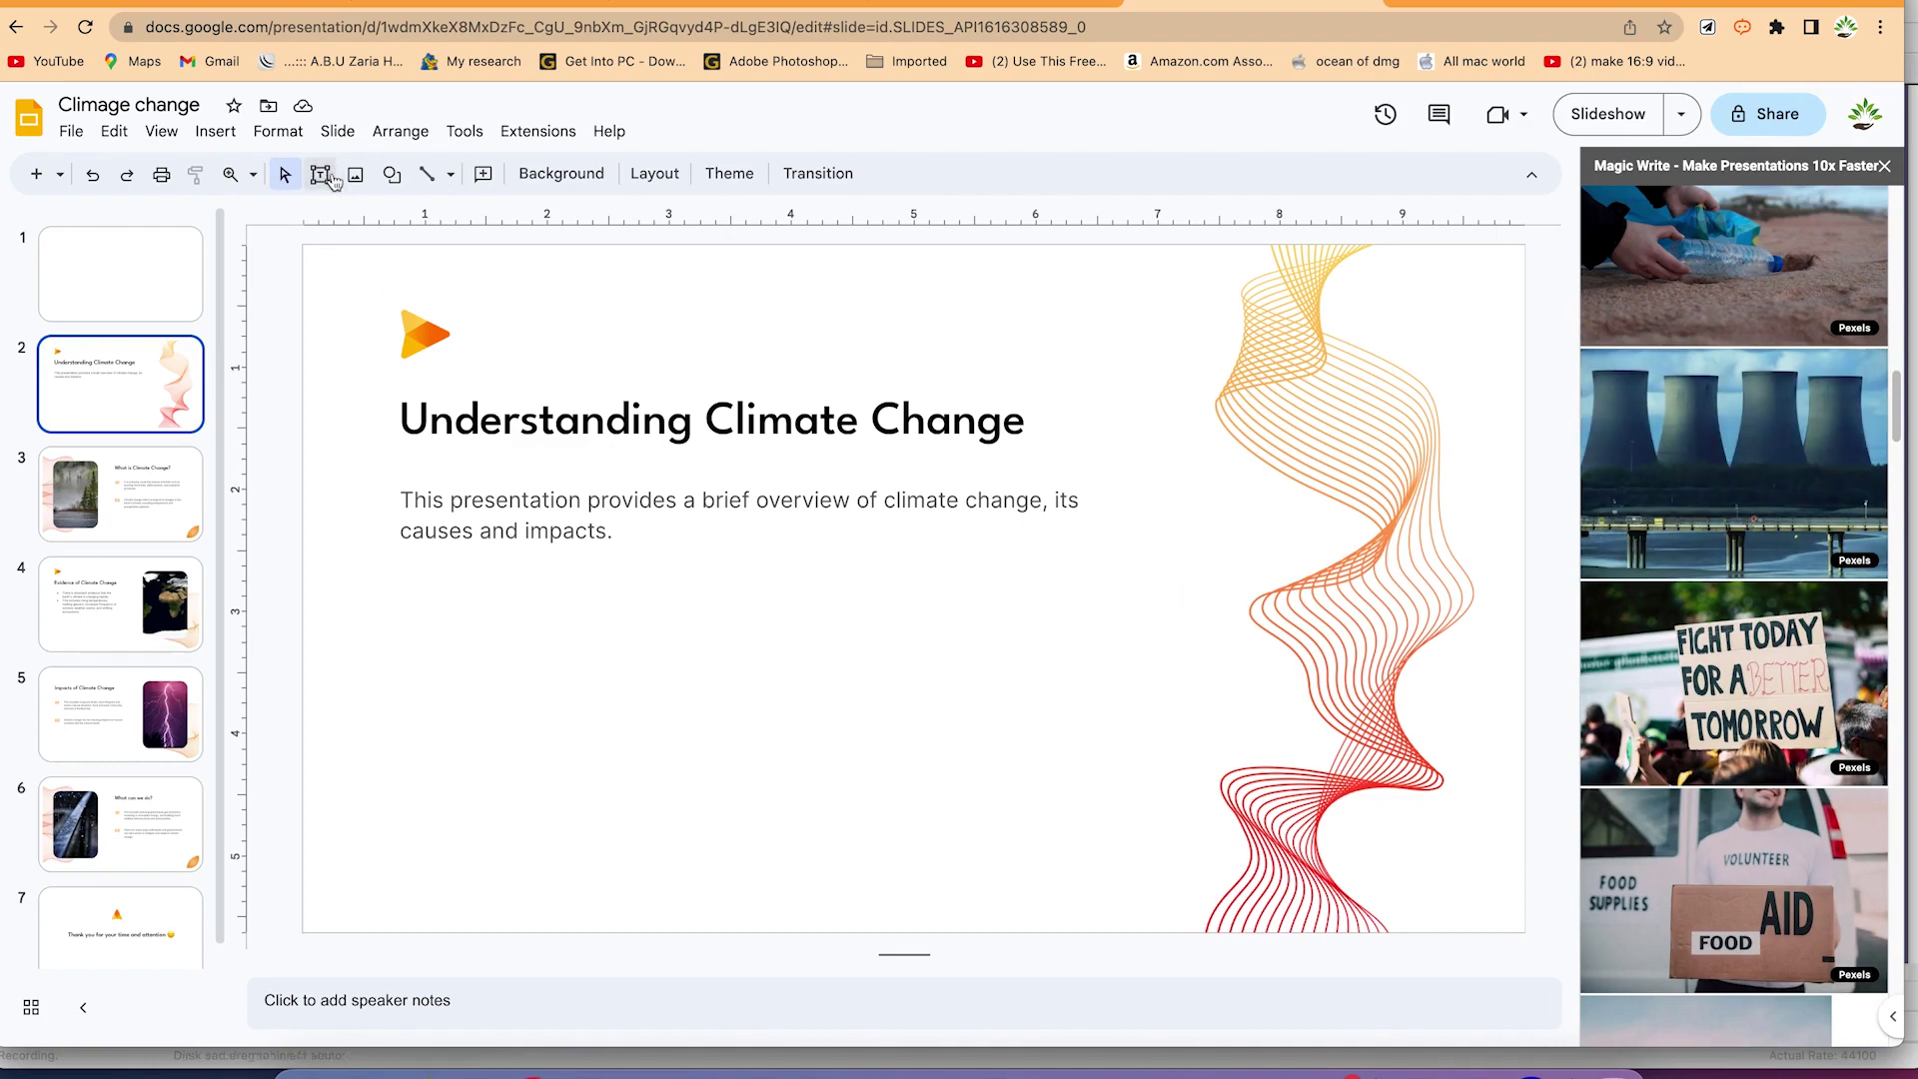
# Draw a wide rectangle below the subtitle and fill it with the cooling-tower photo
pyautogui.click(391, 175)
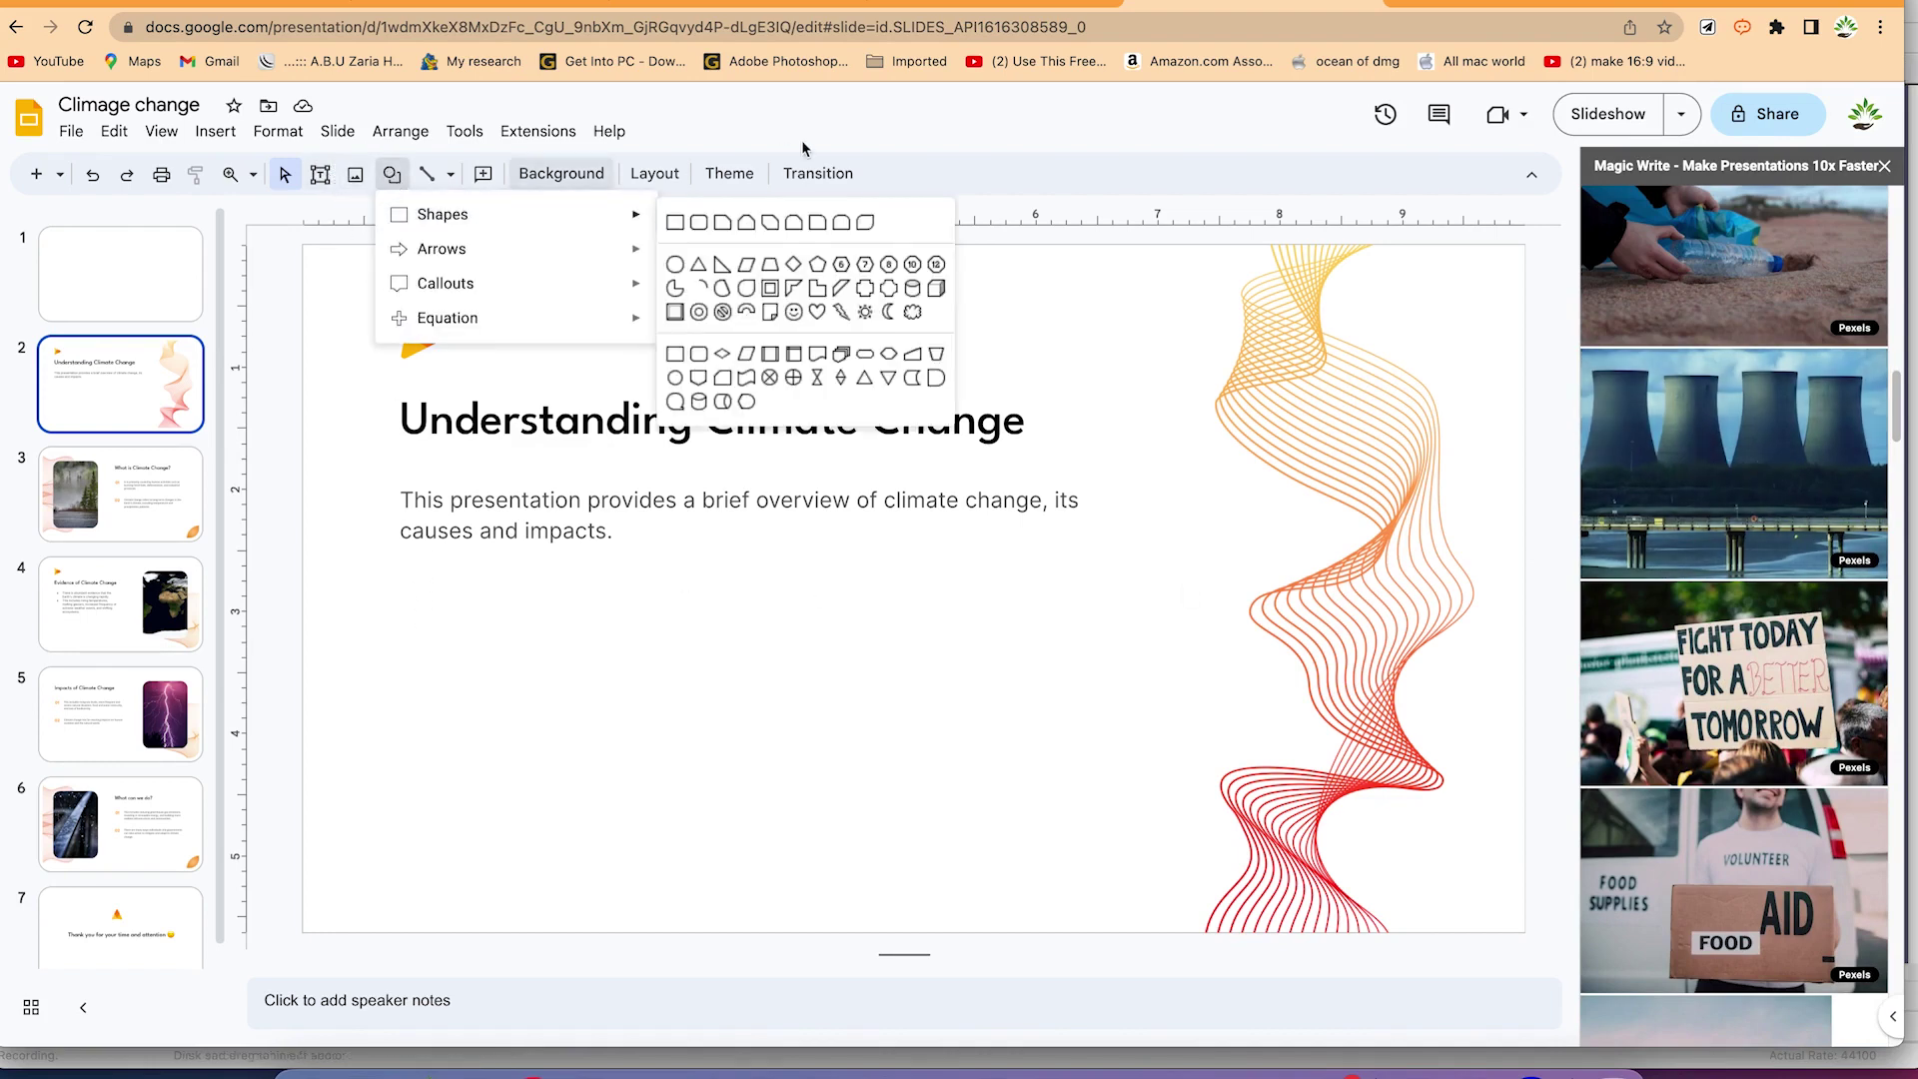
pyautogui.click(675, 222)
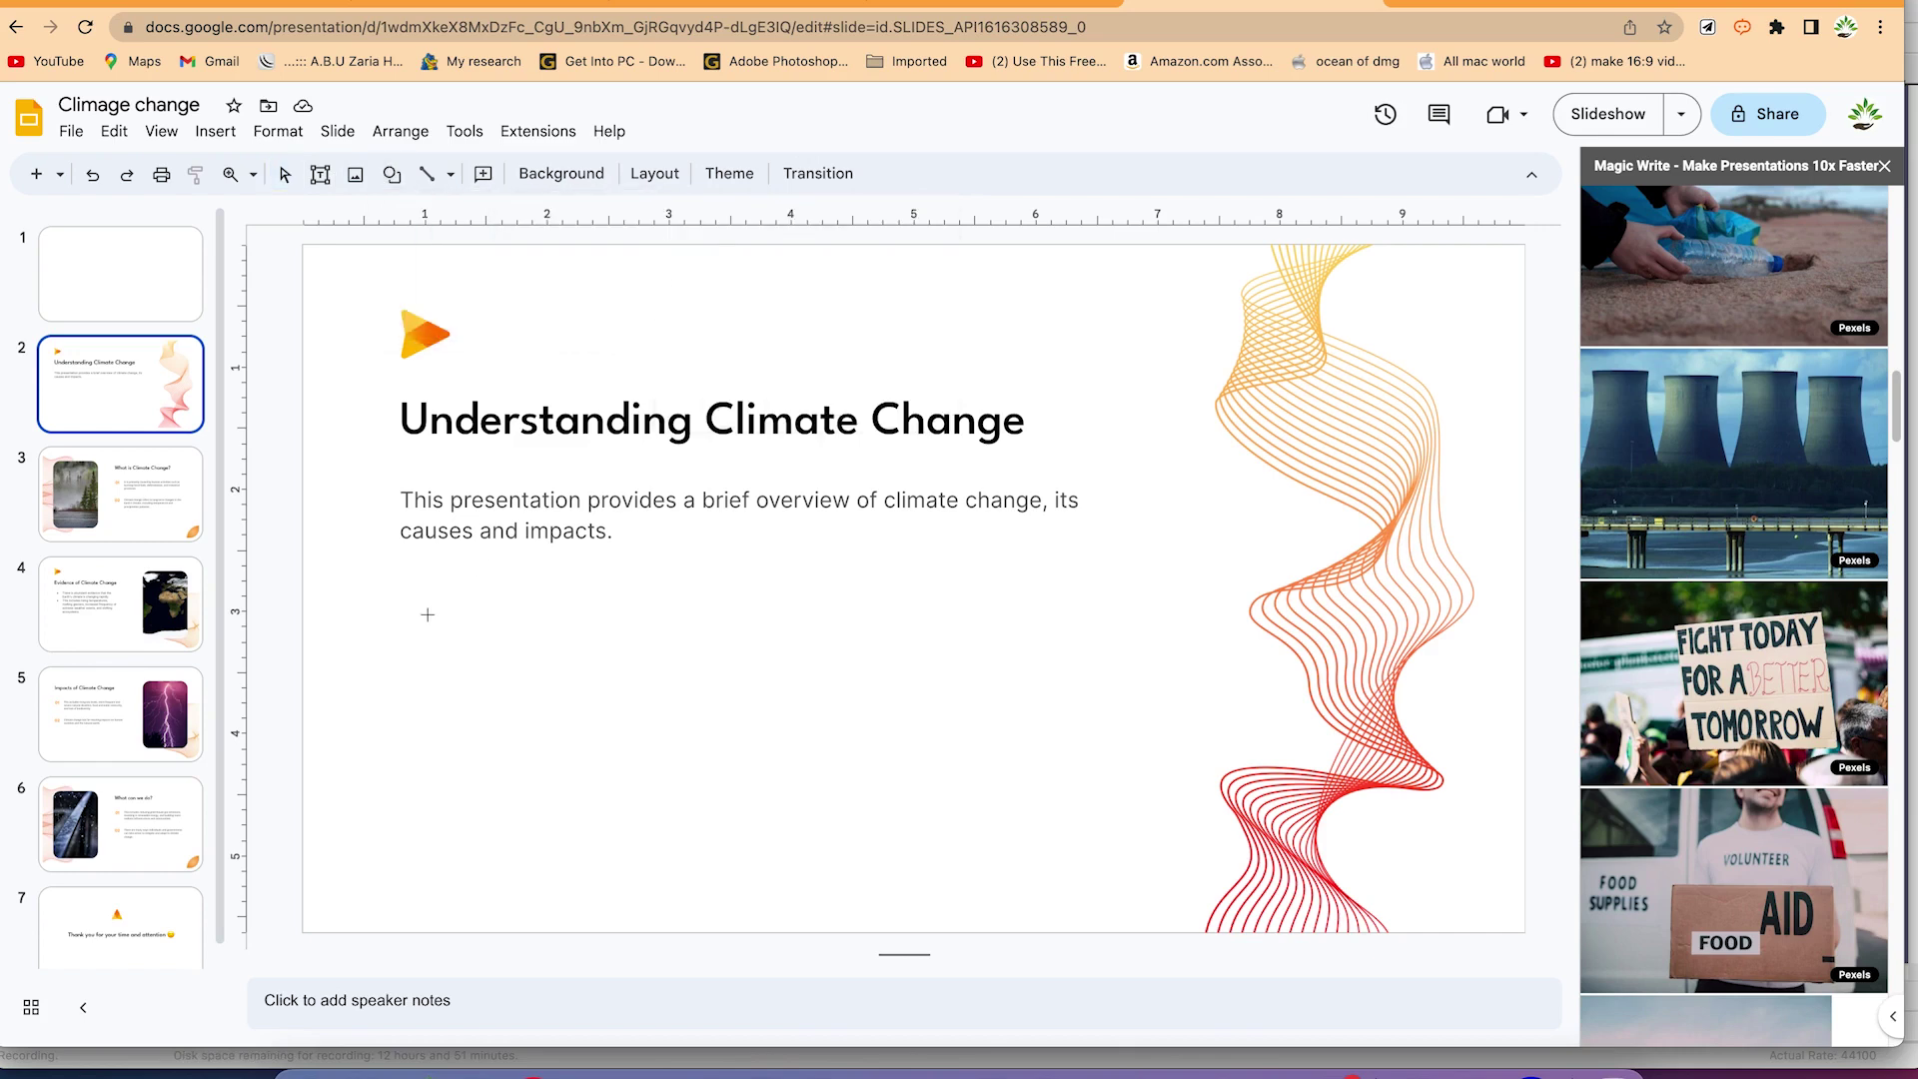
pyautogui.moveTo(390, 568)
pyautogui.mouseDown()
pyautogui.moveTo(659, 666)
pyautogui.moveTo(1088, 882)
pyautogui.moveTo(1211, 910)
pyautogui.mouseUp()
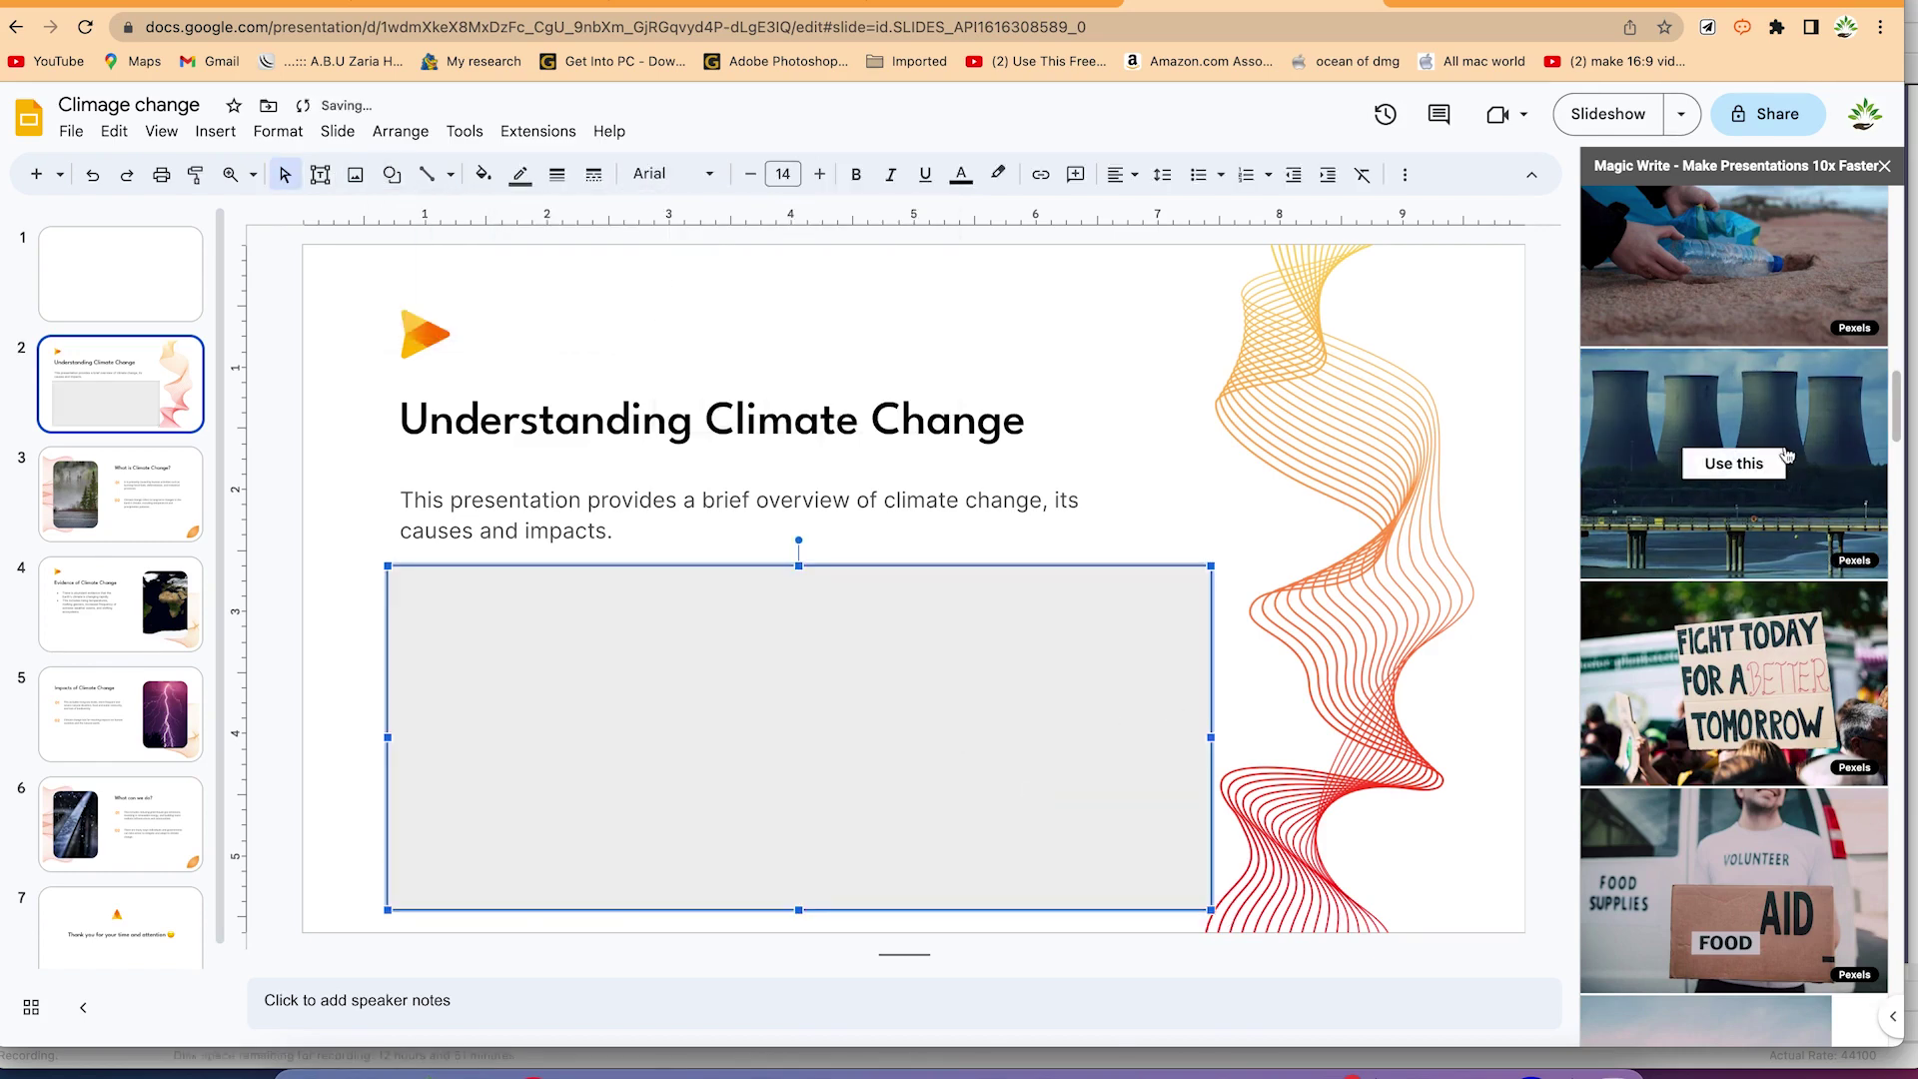
pyautogui.click(1731, 465)
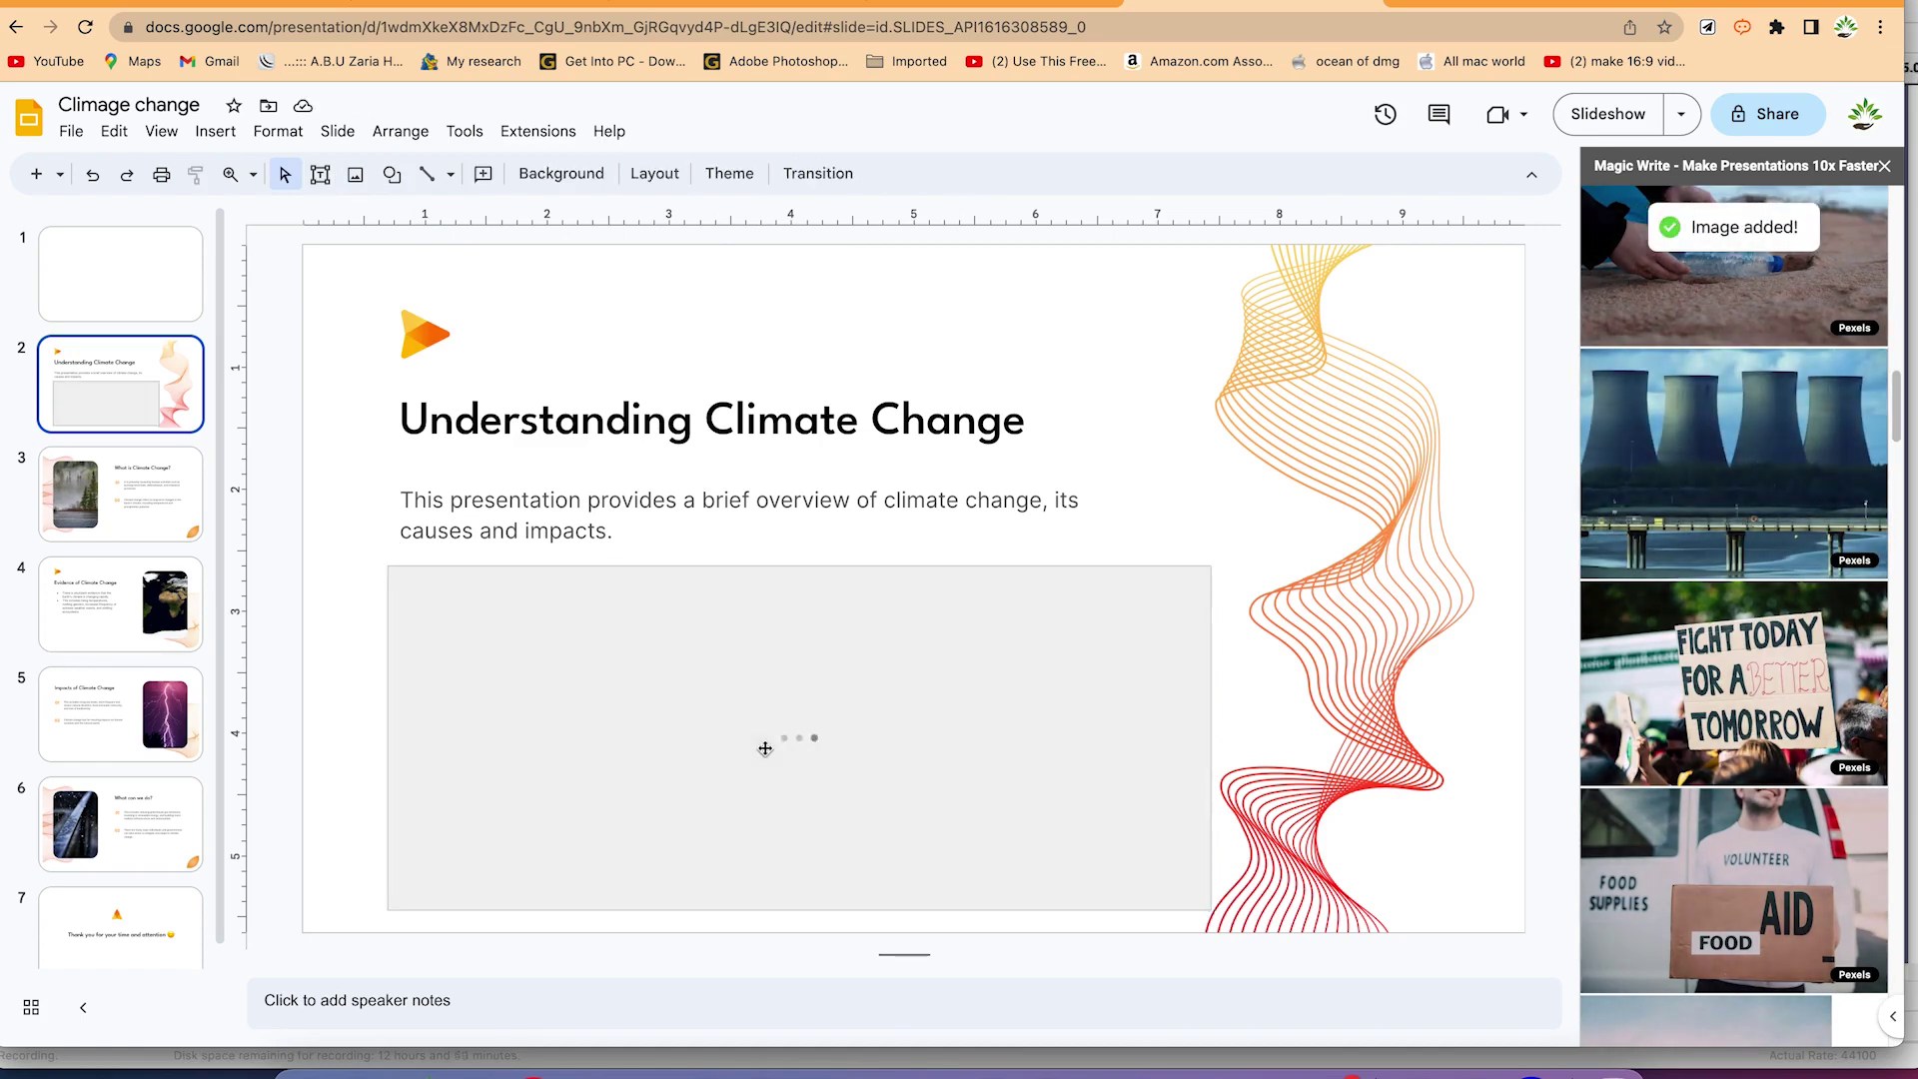
# Stretch the photo upward, crop it to frame the four towers, and nudge it into place
pyautogui.click(818, 741)
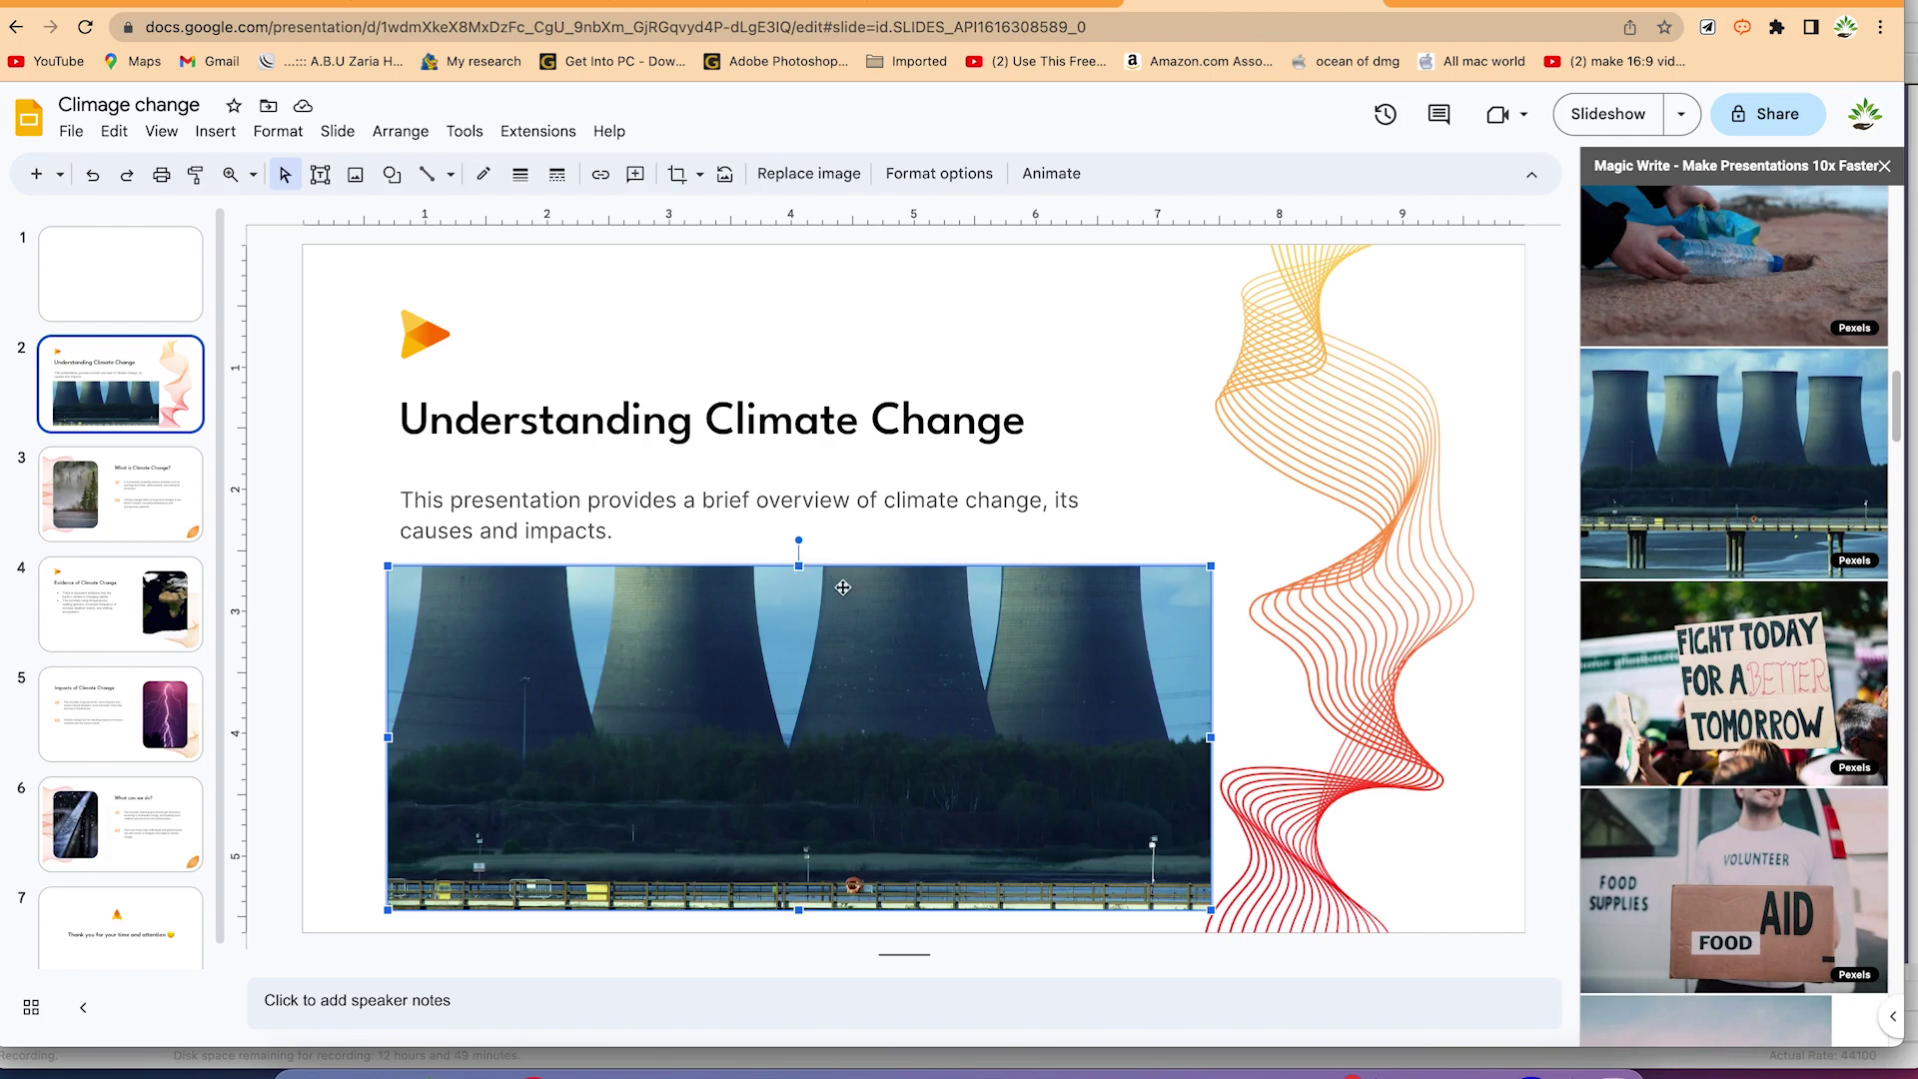
pyautogui.moveTo(799, 566); pyautogui.dragTo(799, 398)
pyautogui.doubleClick(770, 746)
pyautogui.moveTo(793, 702); pyautogui.dragTo(749, 727)
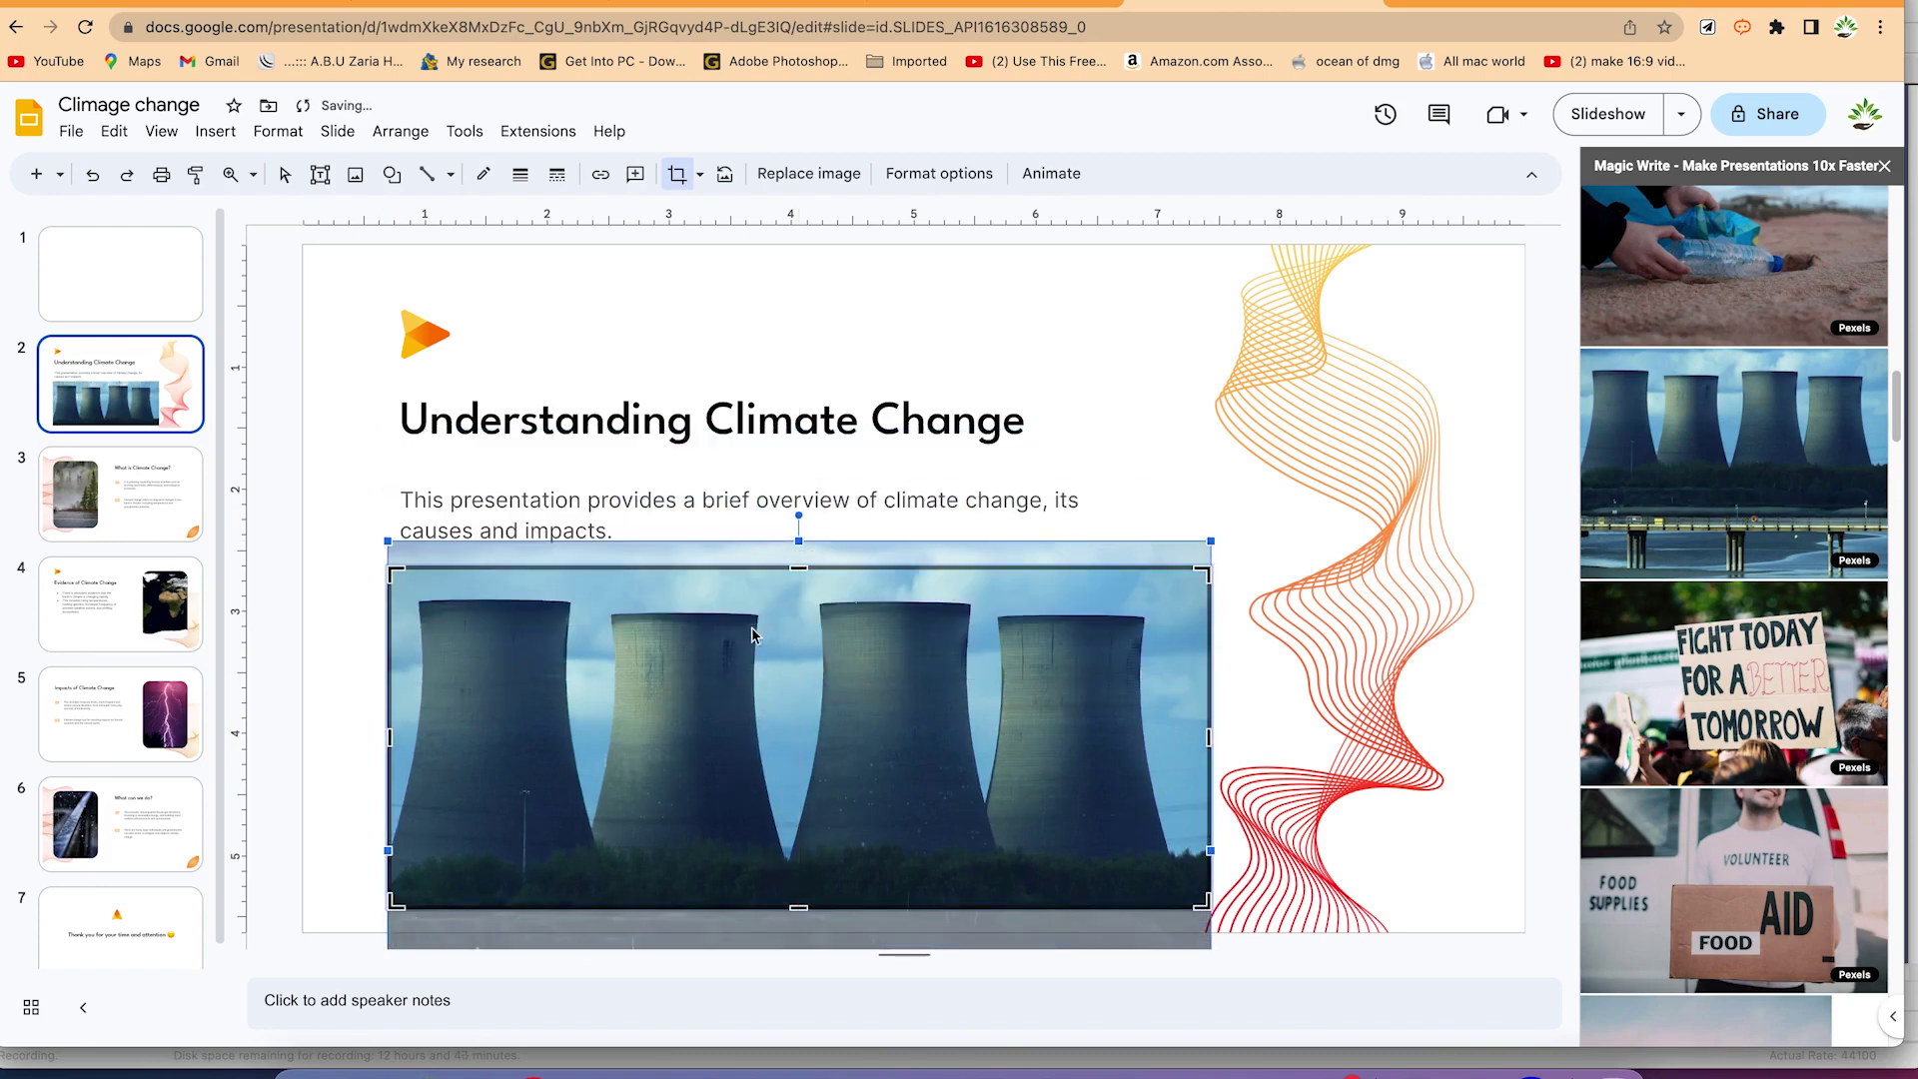
pyautogui.press('Return')
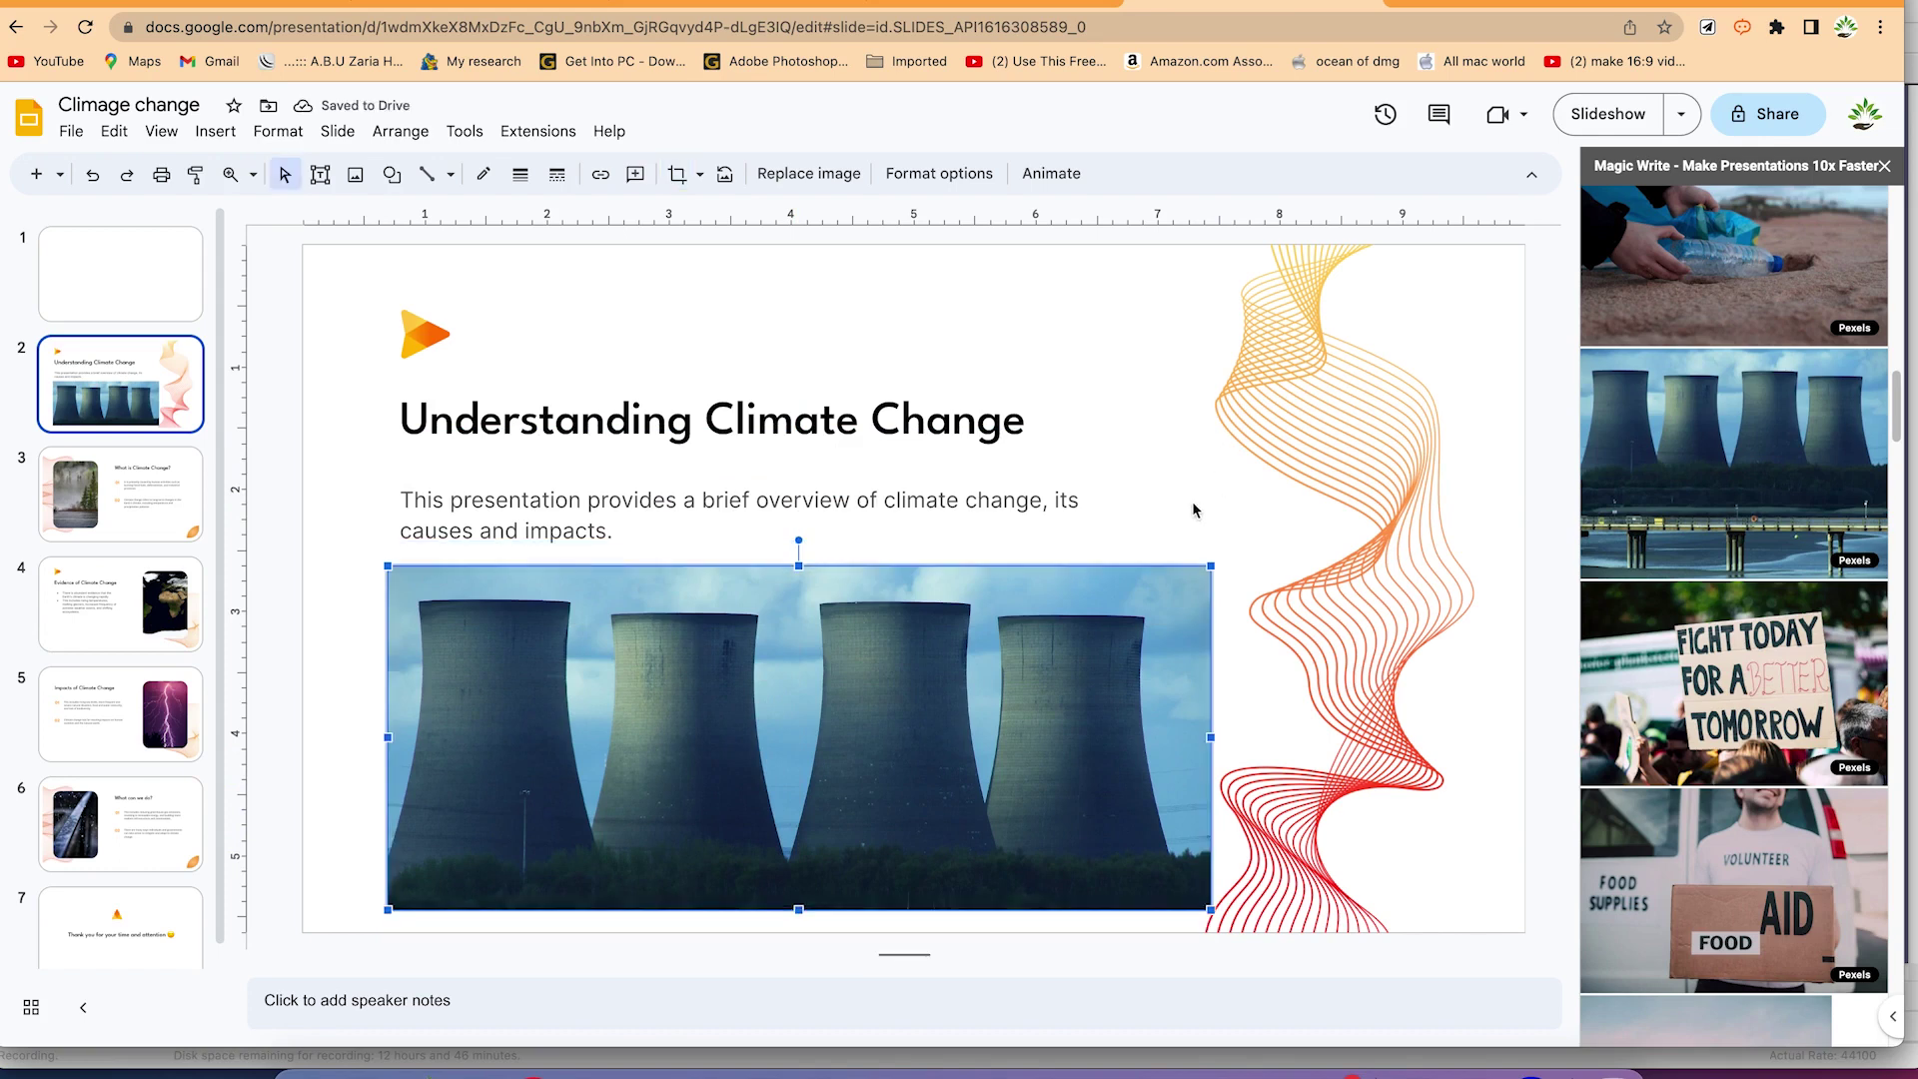
pyautogui.moveTo(807, 790); pyautogui.dragTo(795, 777)
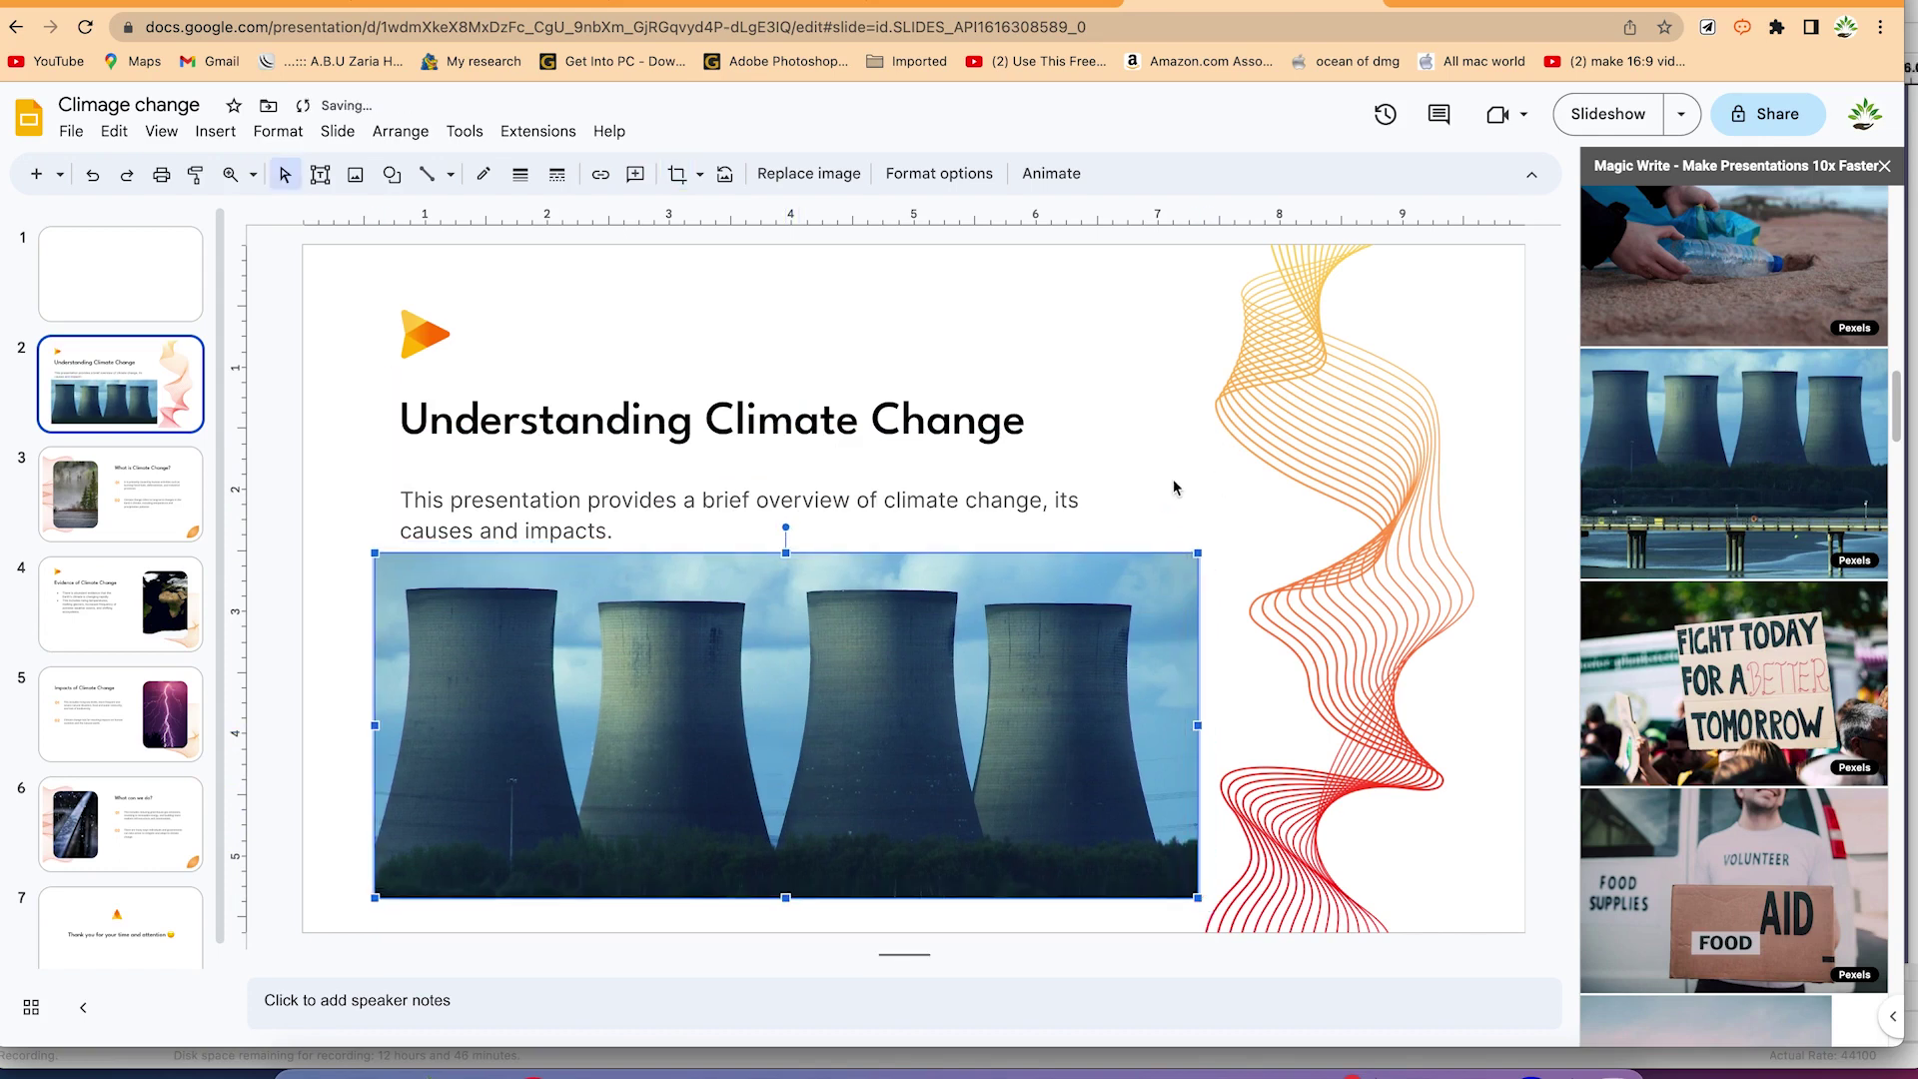
# Search the image suggestions for solar panel photos with the keyword 'sola'
pyautogui.moveTo(1853, 420)
pyautogui.scroll(1, 1852, 394)
pyautogui.scroll(10, 1853, 394)
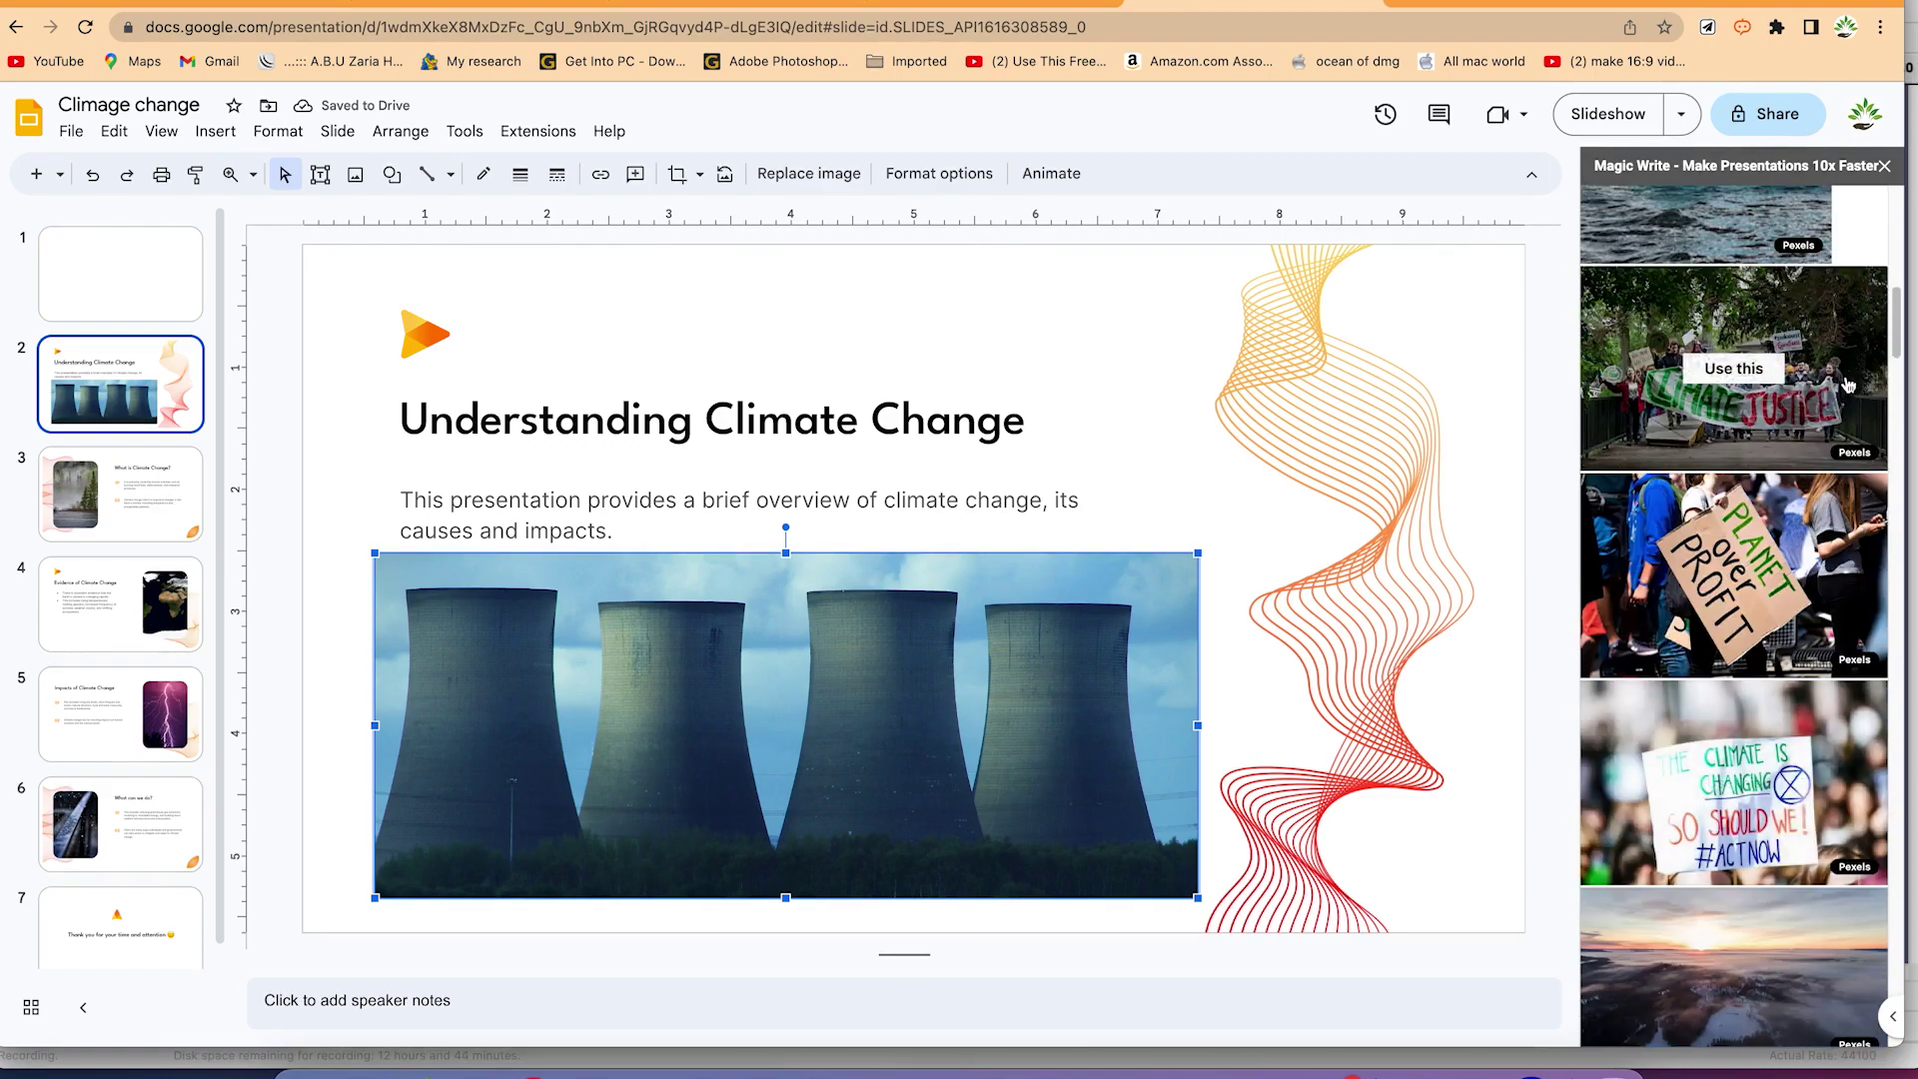
pyautogui.scroll(2, 1830, 311)
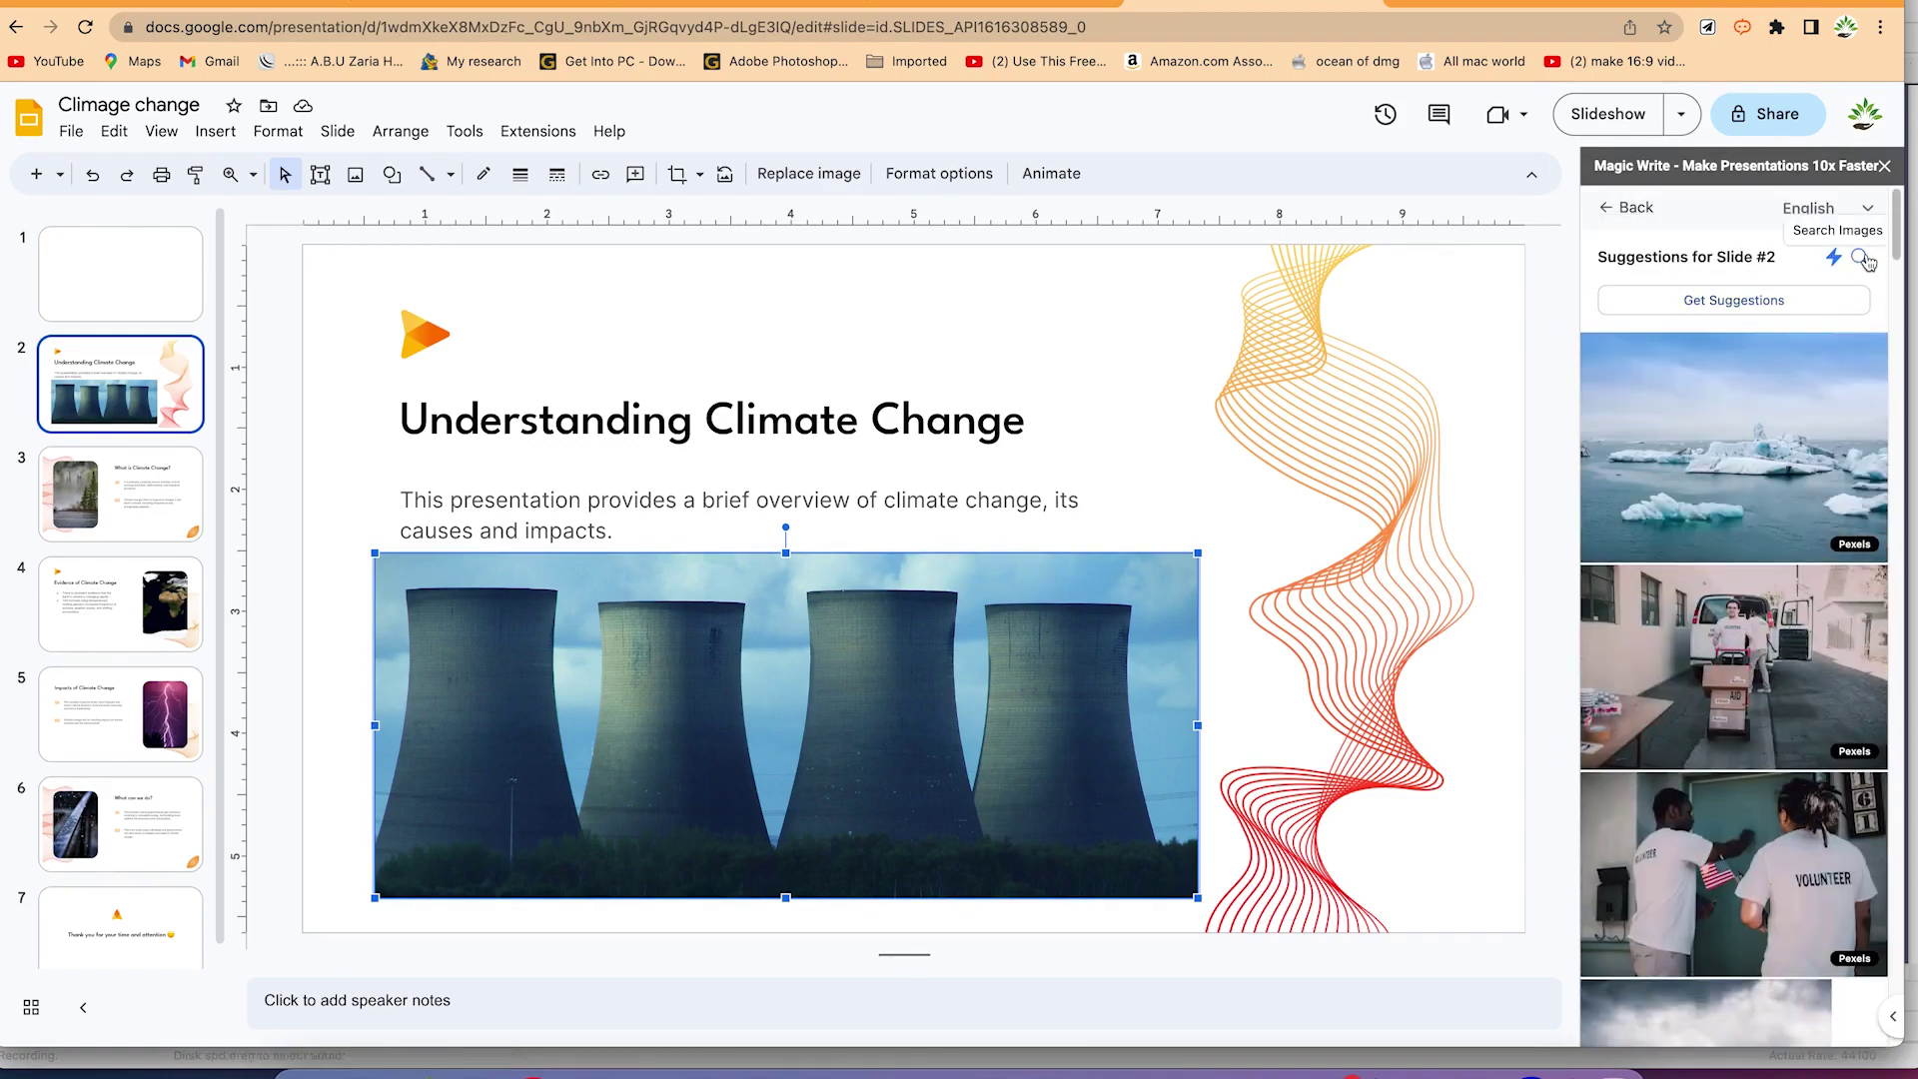
pyautogui.click(1859, 256)
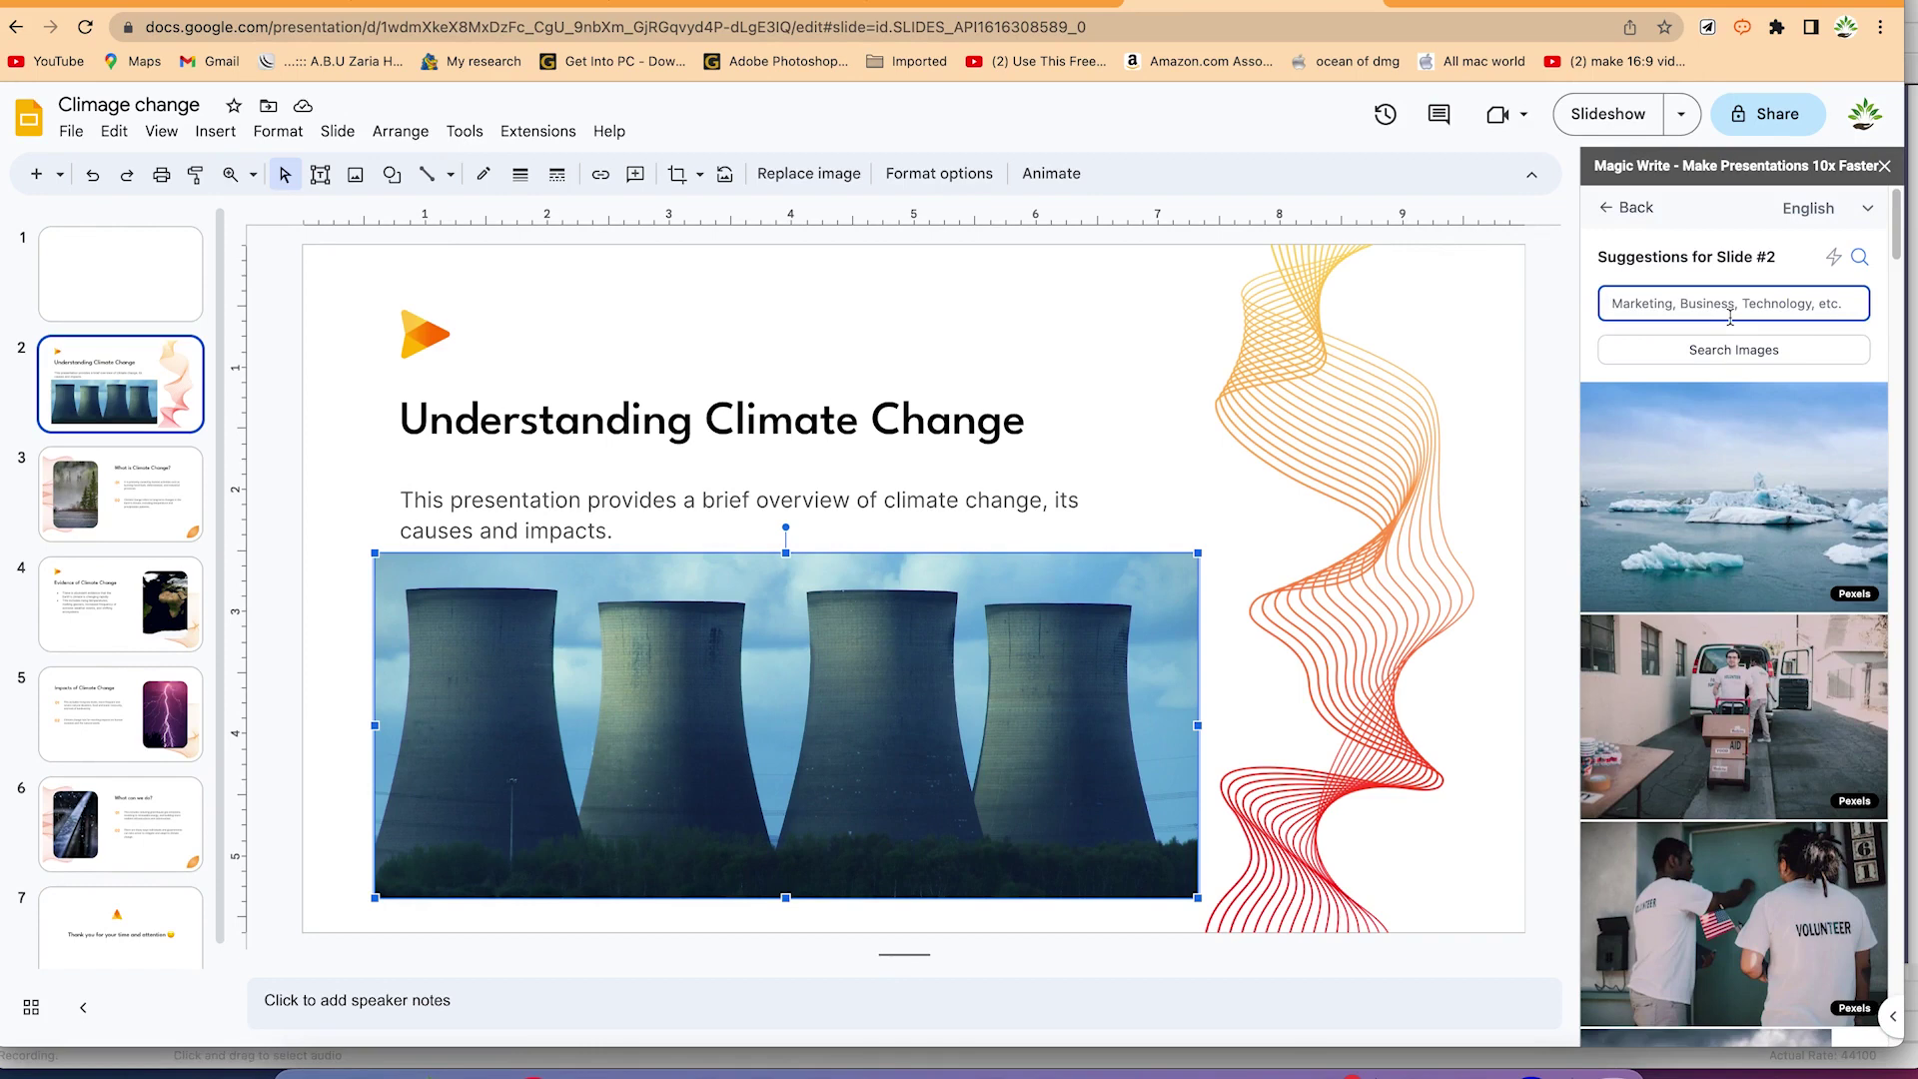
pyautogui.write('solar panels')
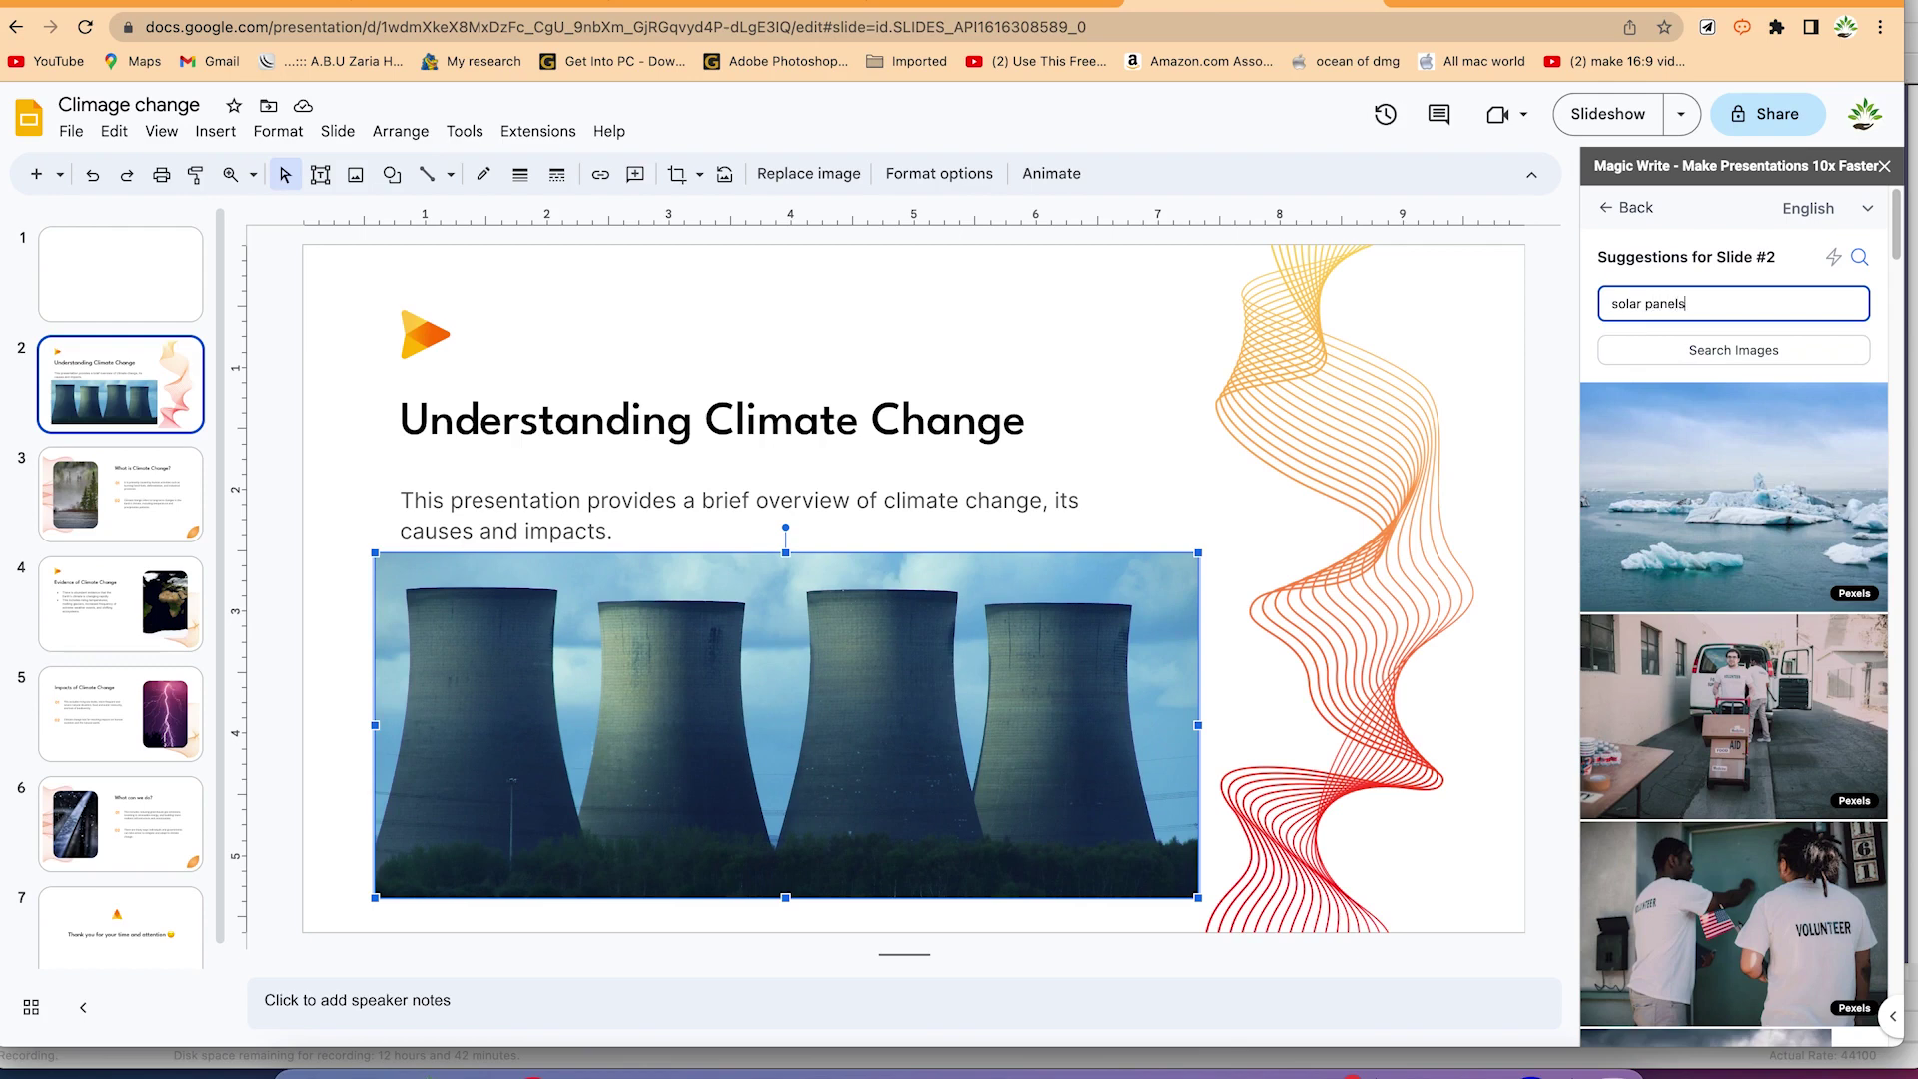
pyautogui.press('Return')
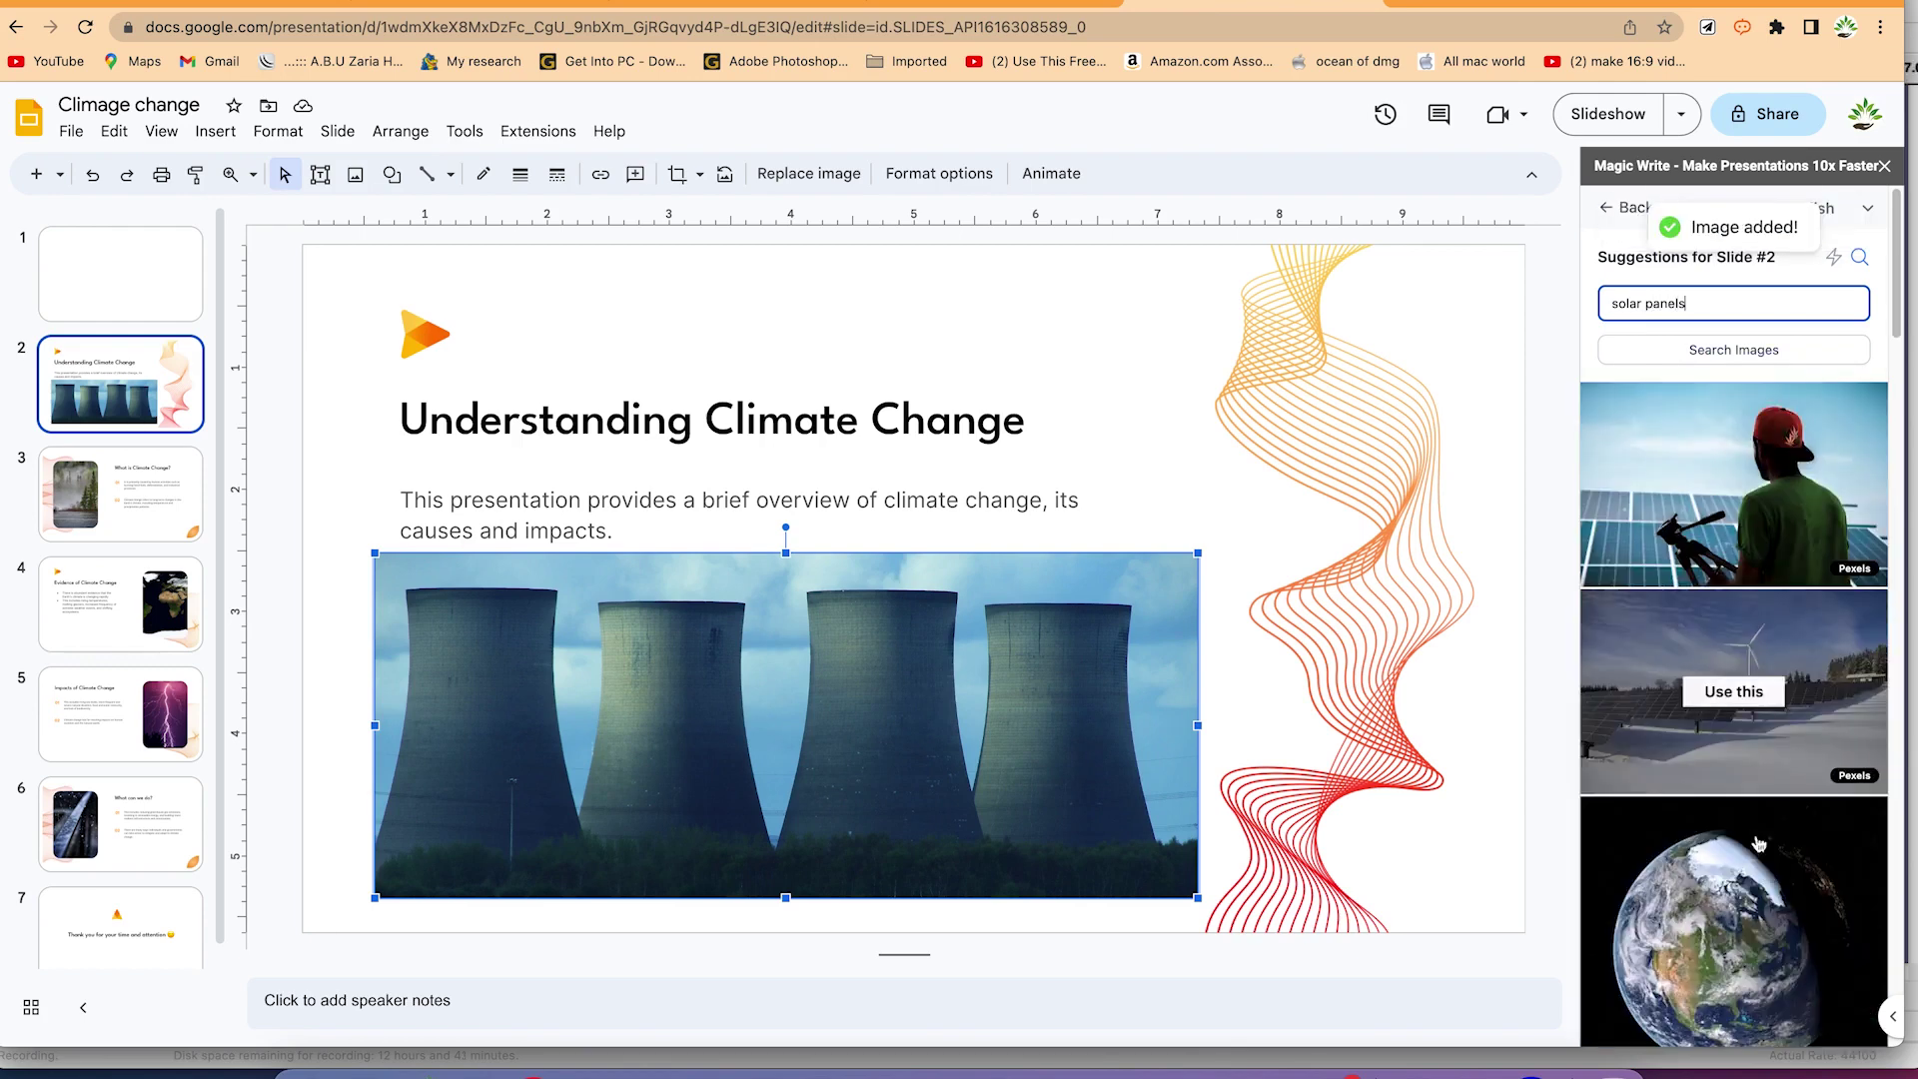
# Replace the Earth photo with the snowy solar-farm and wind-turbine image, reframed in its crop
pyautogui.scroll(-2, 1750, 817)
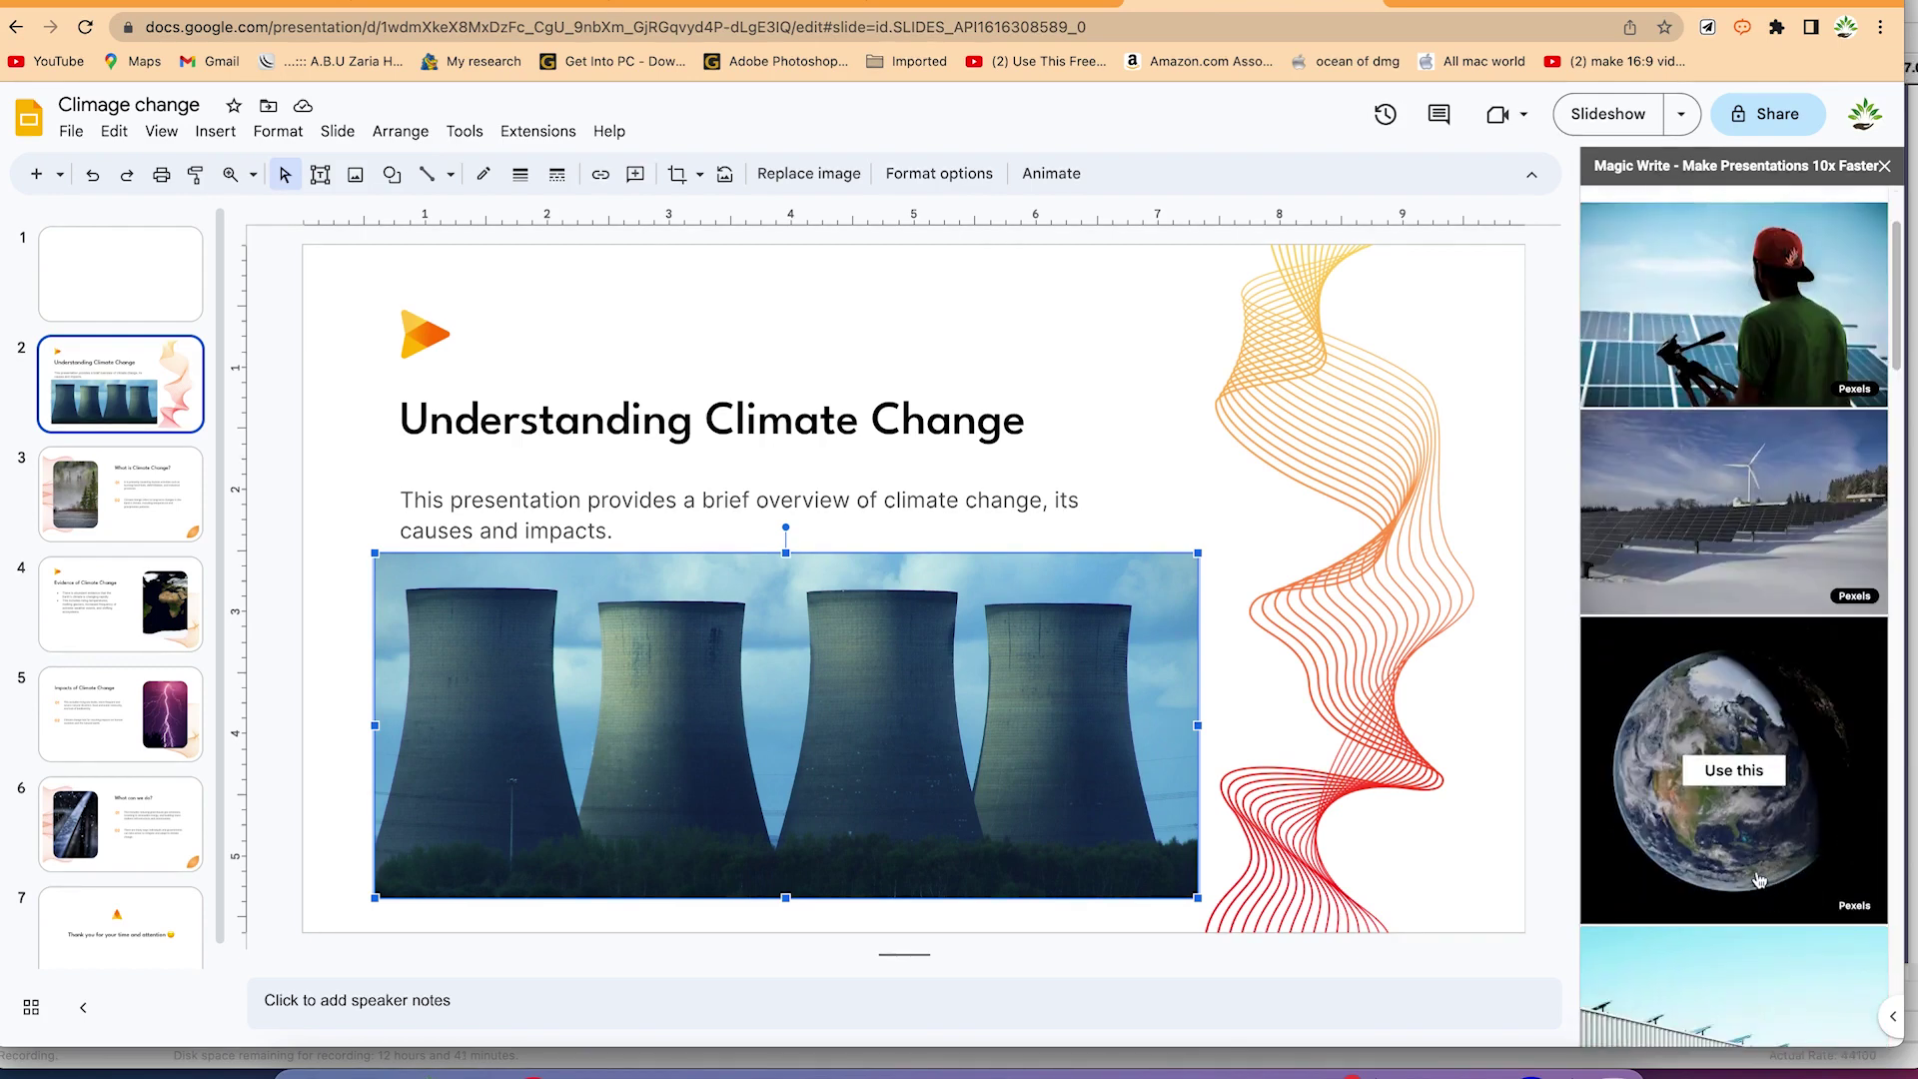
pyautogui.click(1743, 772)
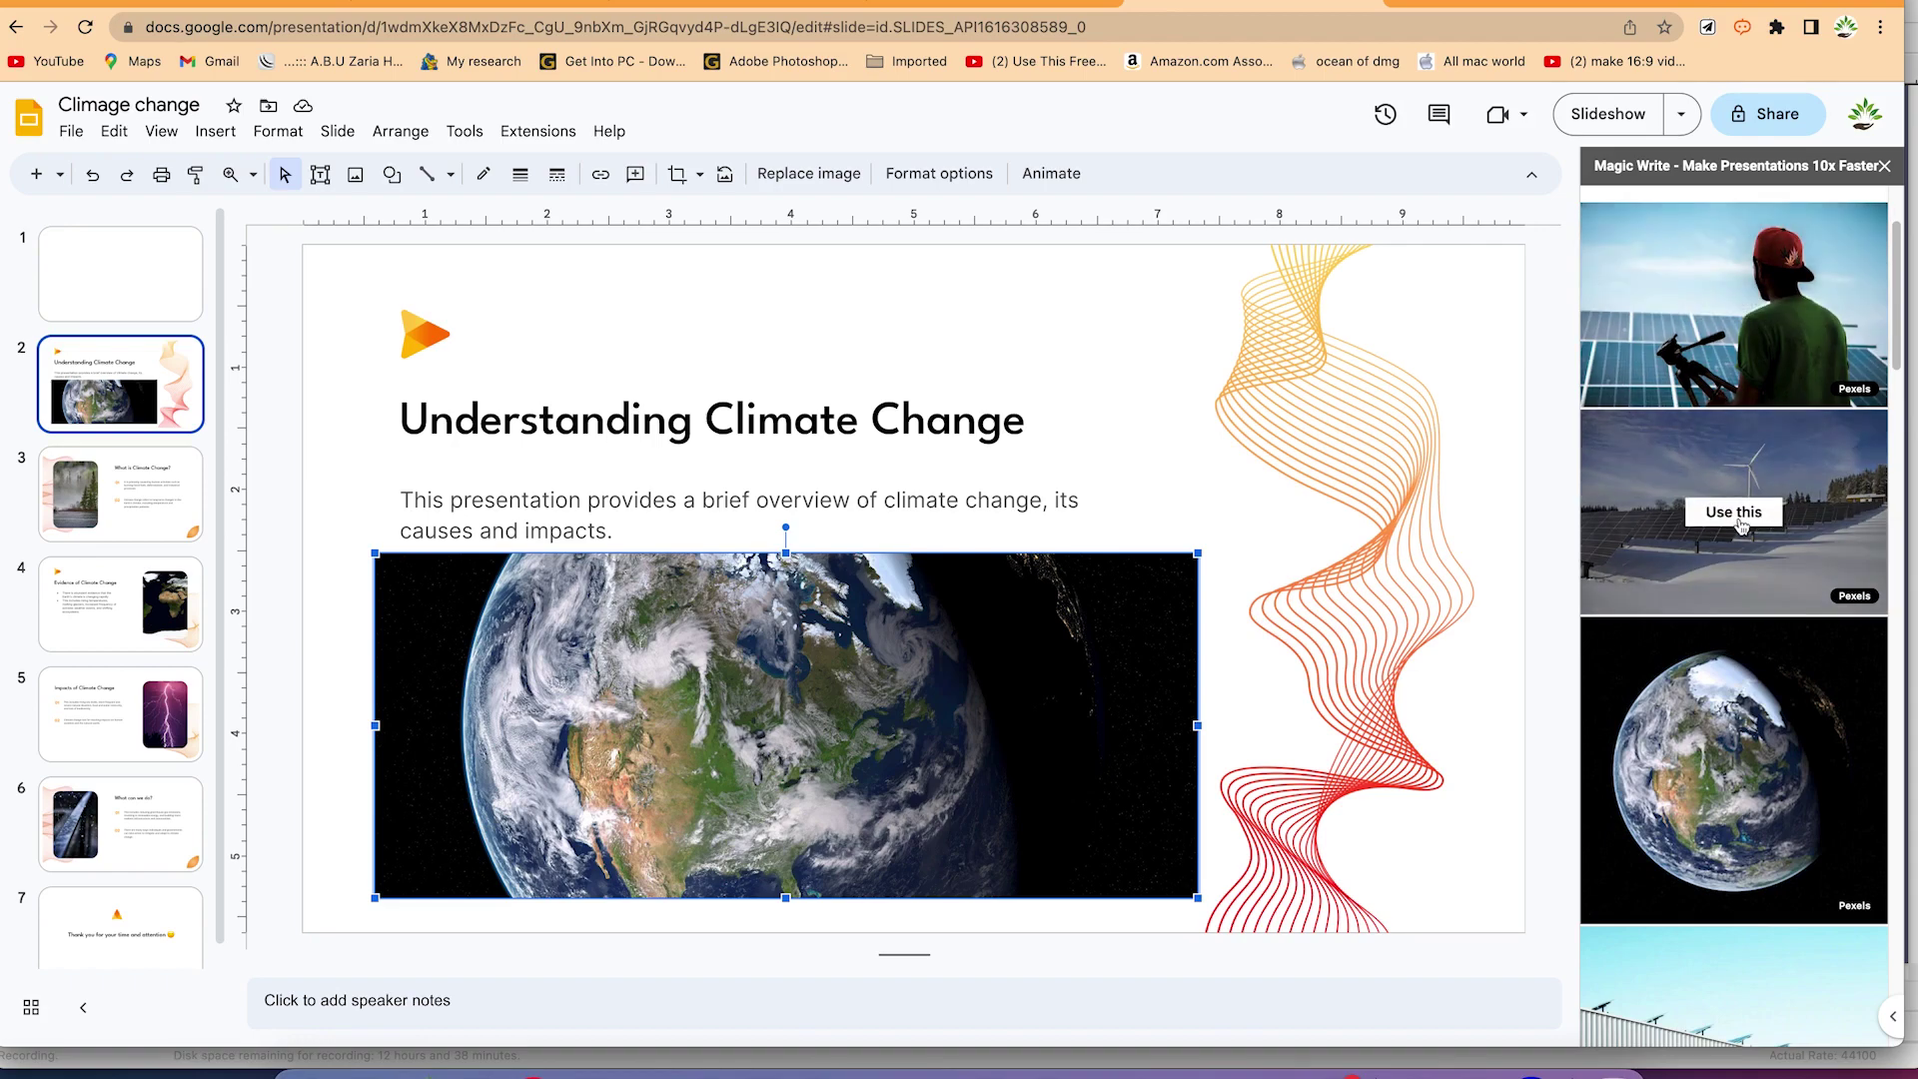
pyautogui.click(1739, 522)
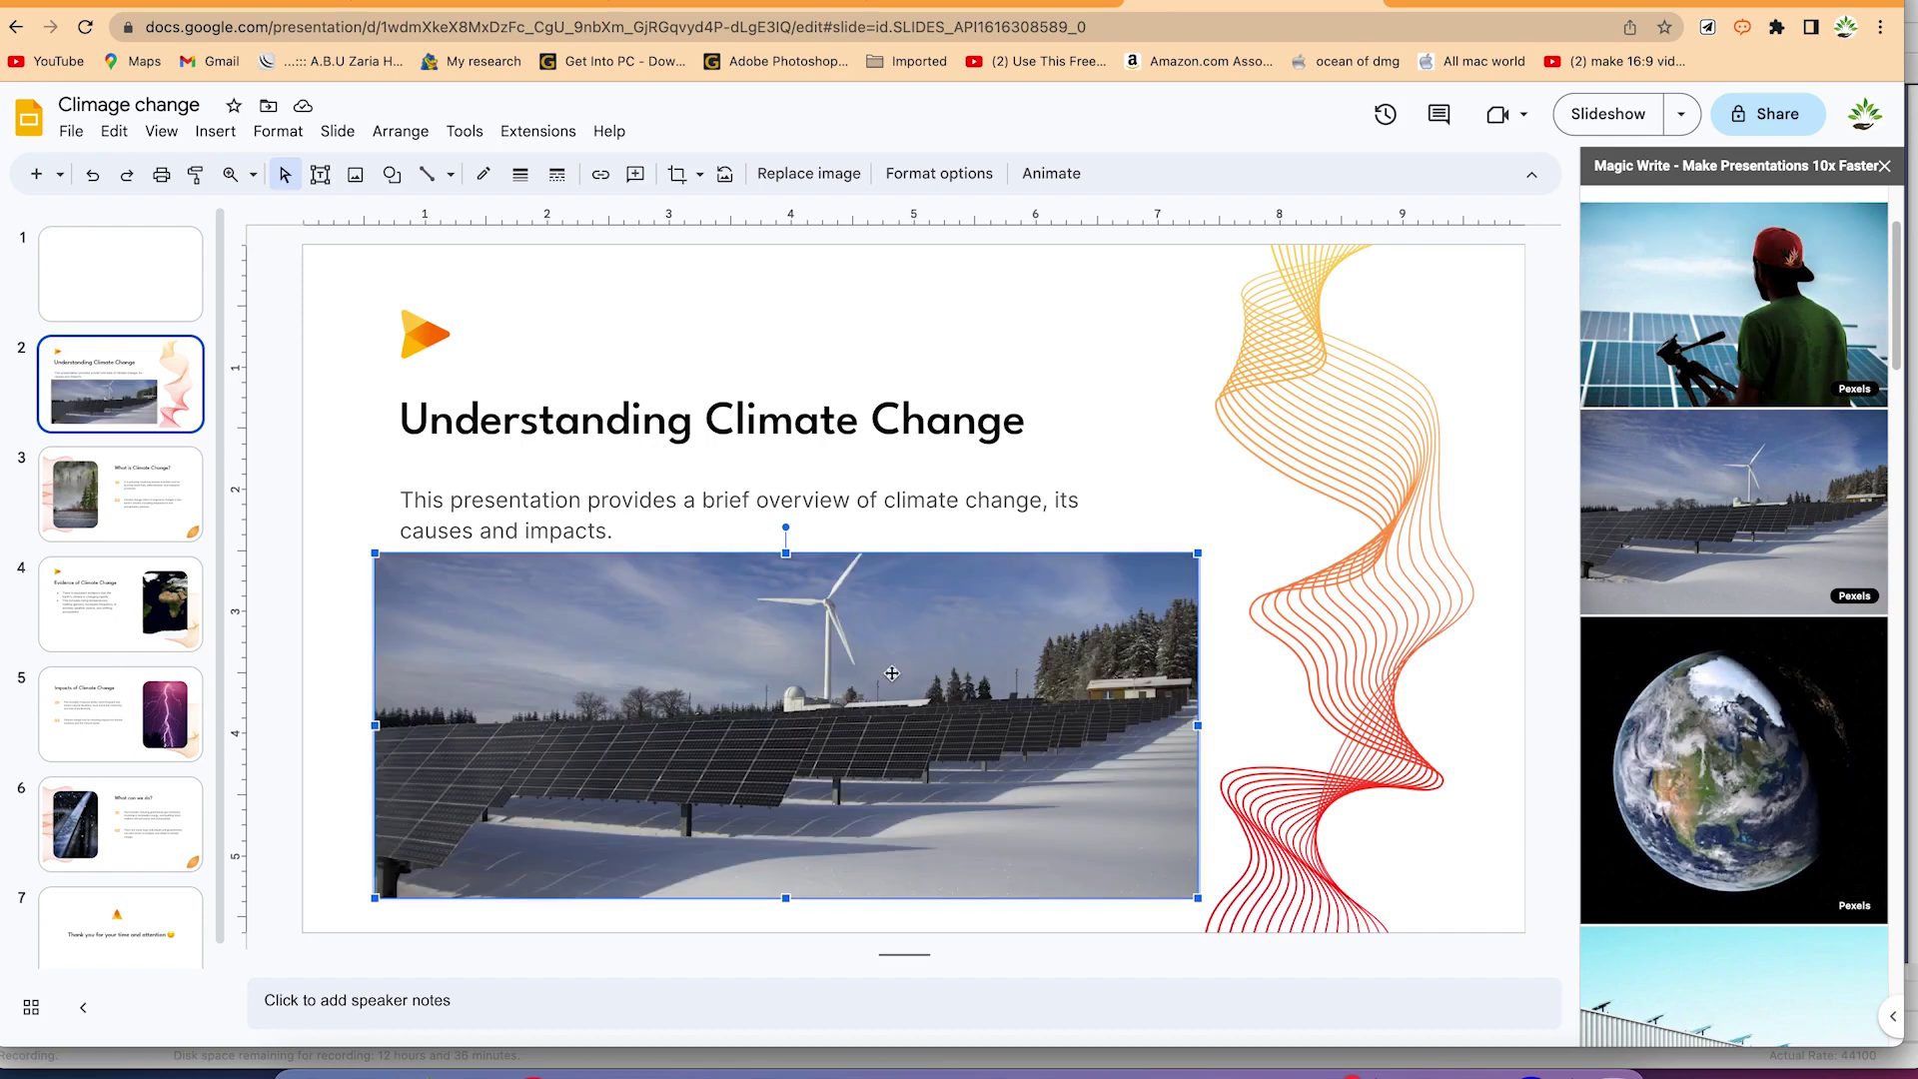
pyautogui.doubleClick(889, 667)
pyautogui.moveTo(889, 667)
pyautogui.mouseDown()
pyautogui.moveTo(865, 725)
pyautogui.moveTo(919, 657)
pyautogui.mouseUp()
pyautogui.press('Return')
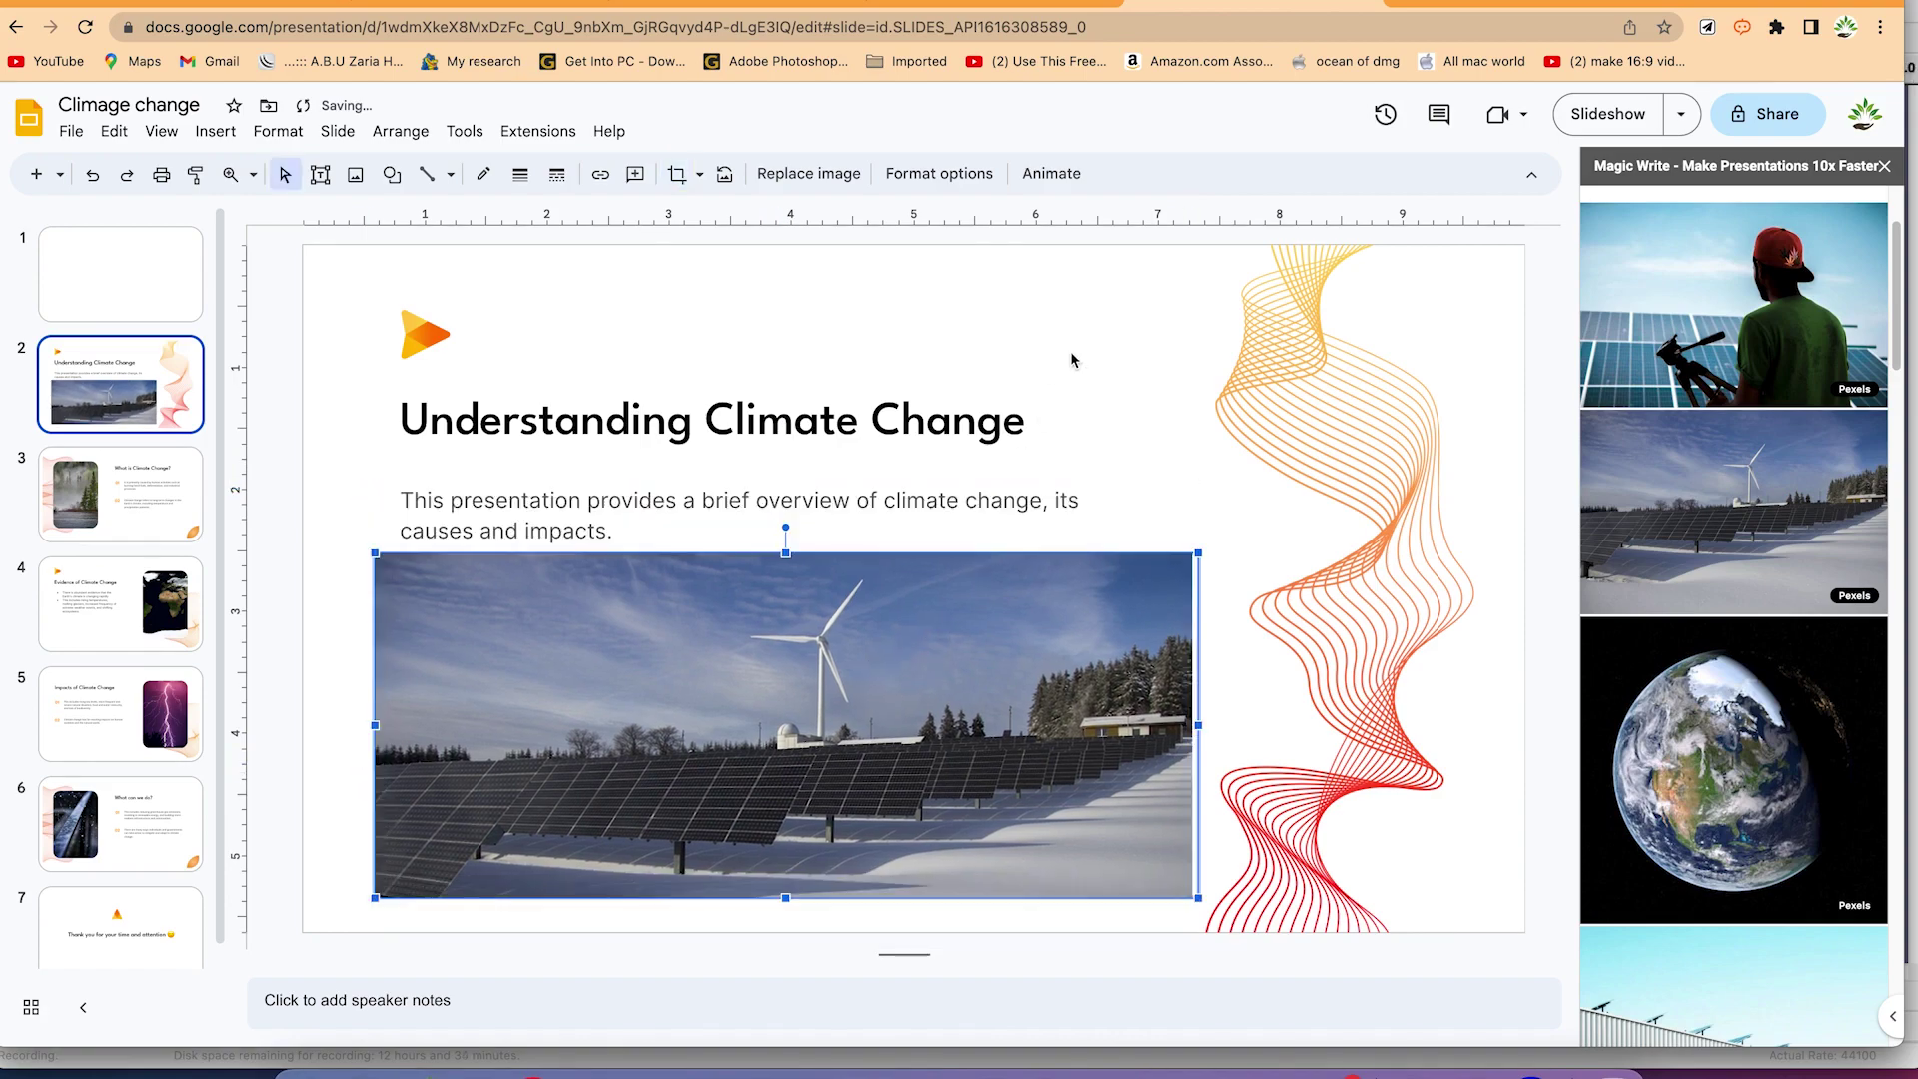
# Select the Earth image on the Evidence of Climate Change slide
pyautogui.click(165, 509)
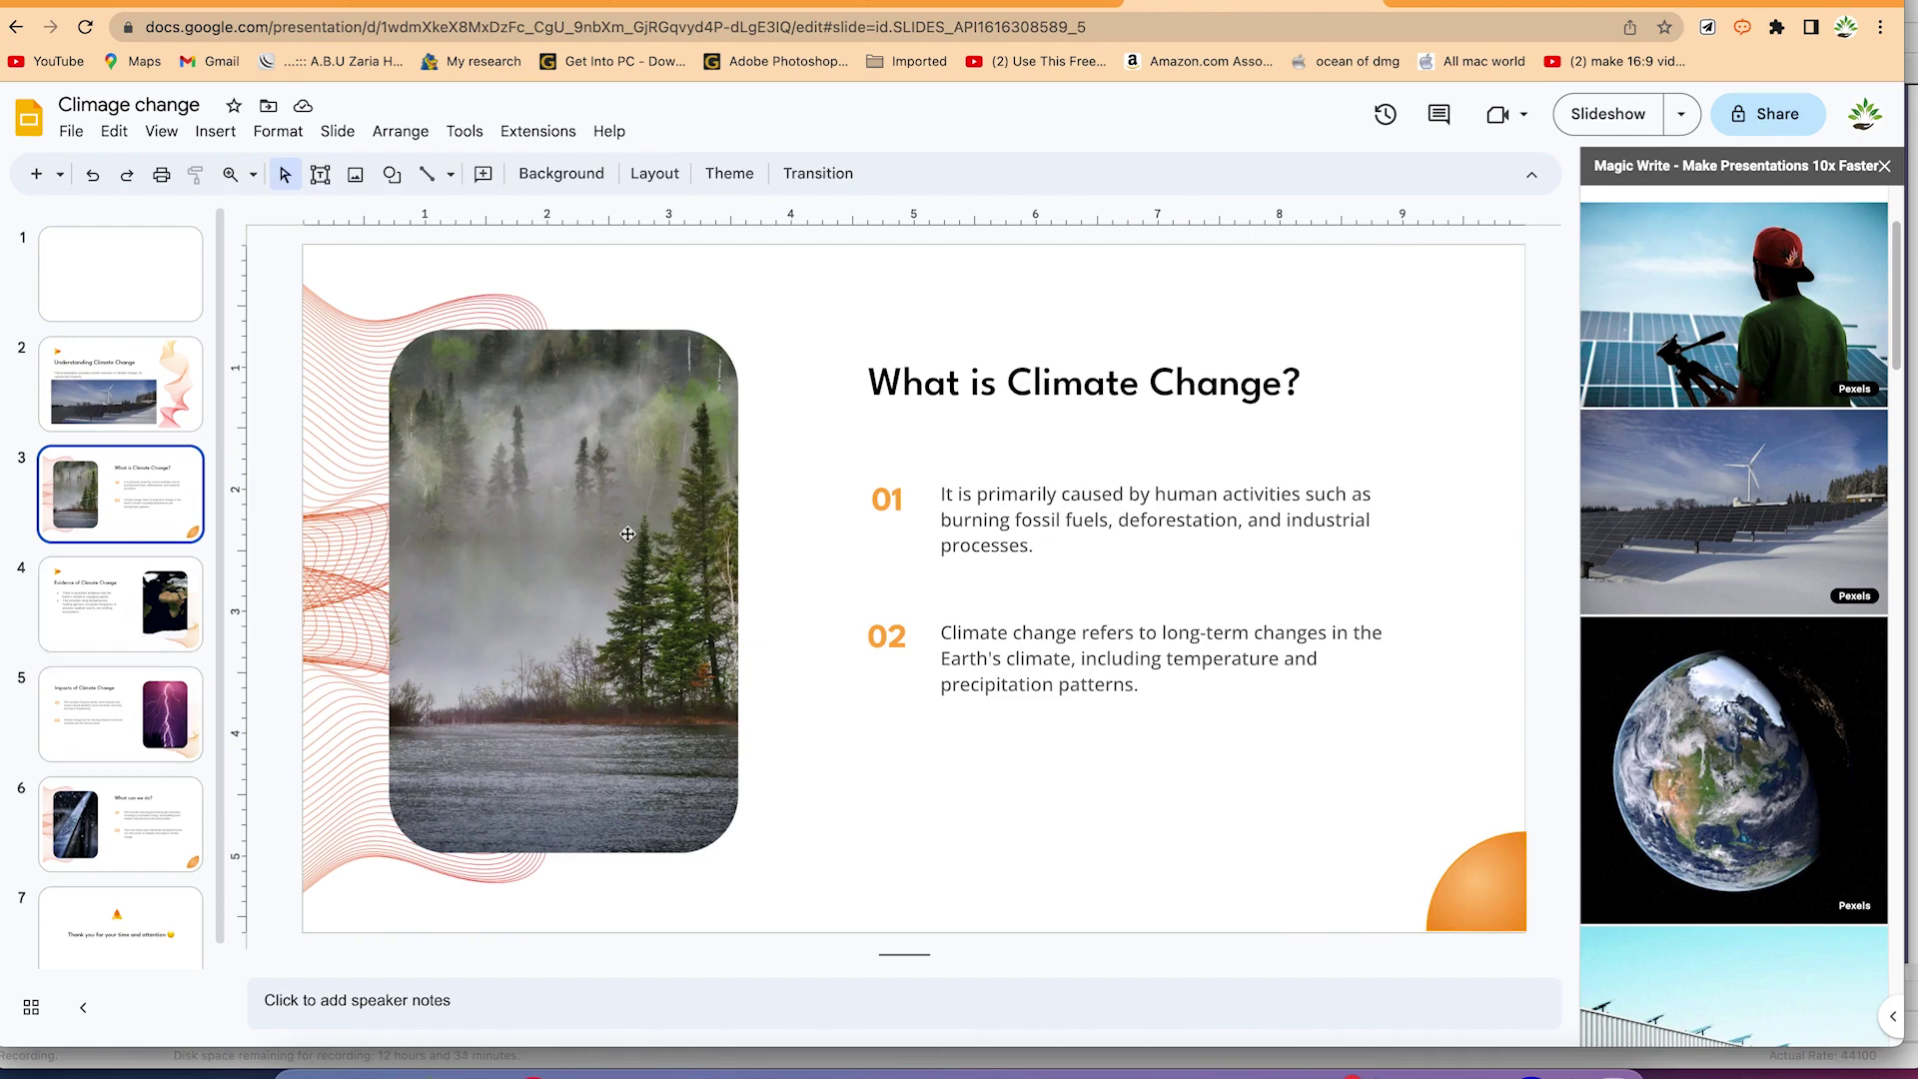
pyautogui.click(482, 513)
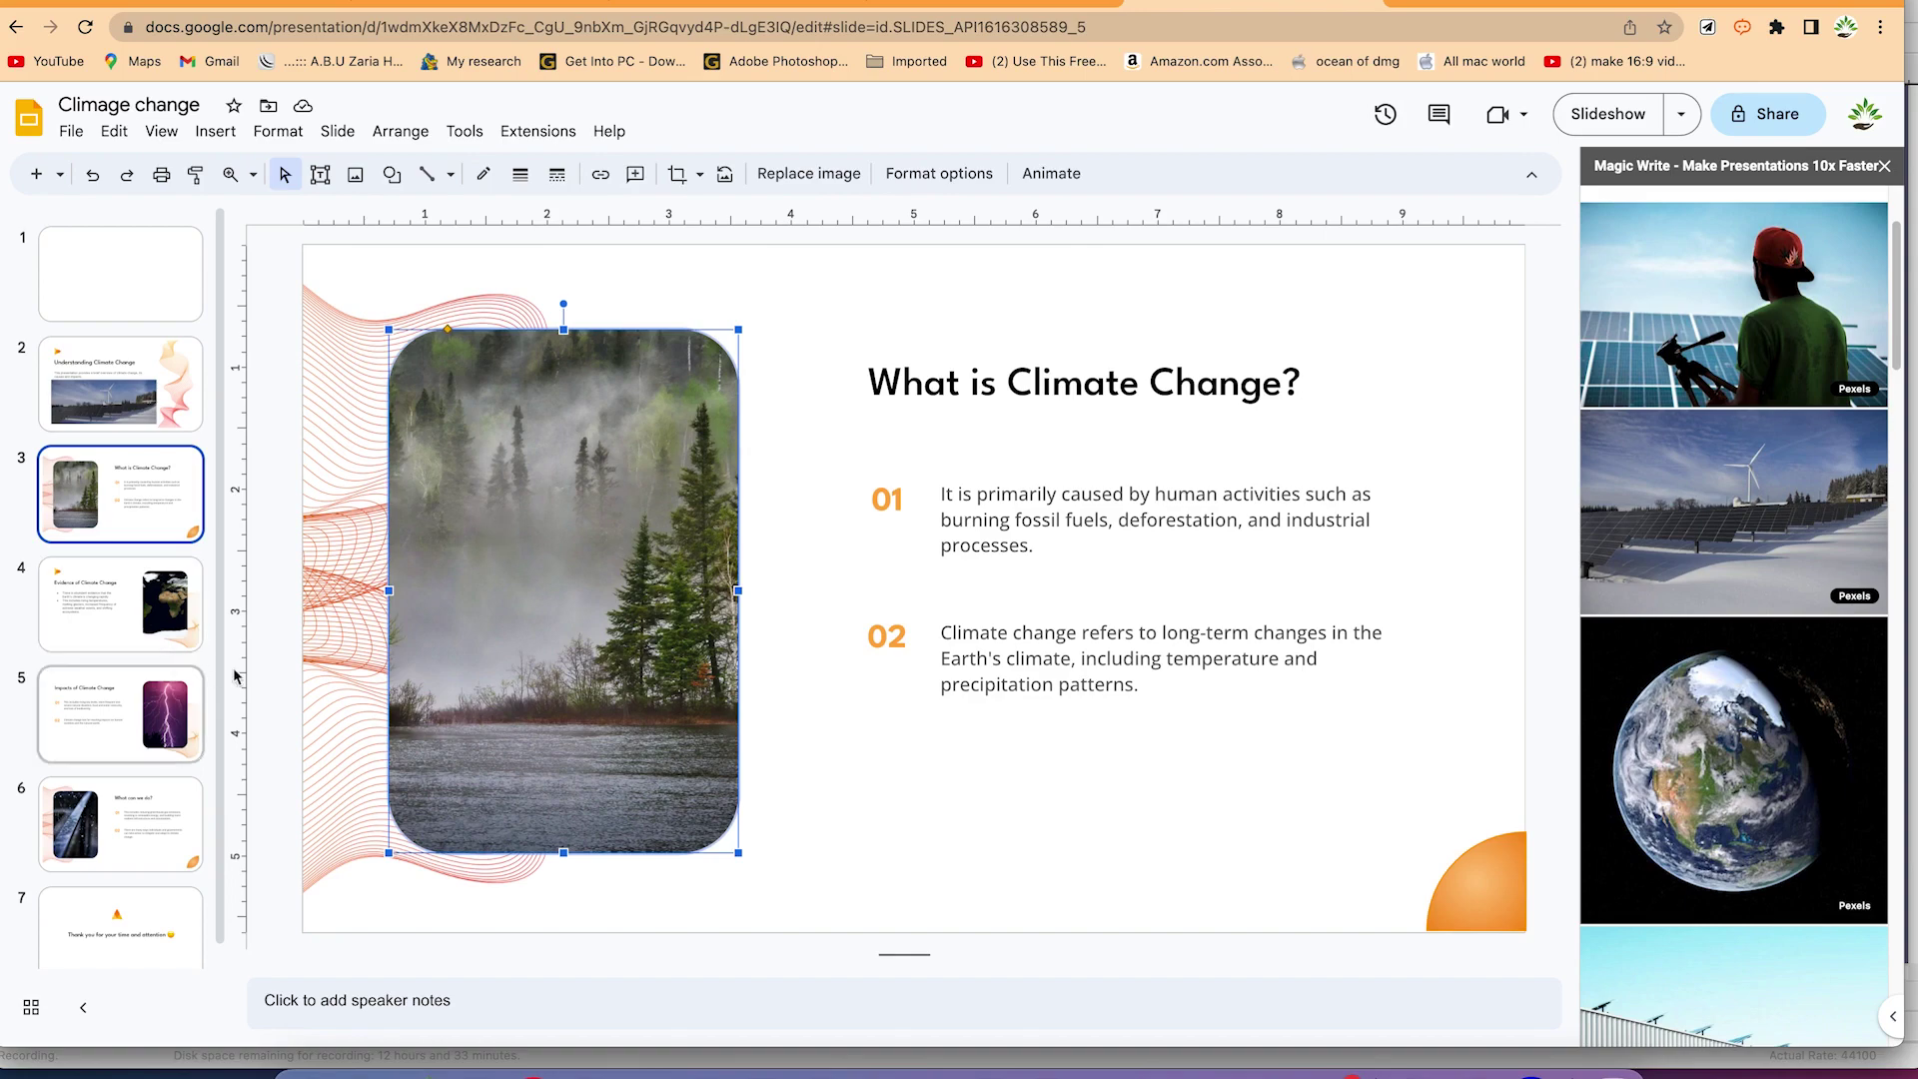
pyautogui.click(150, 614)
pyautogui.click(1214, 531)
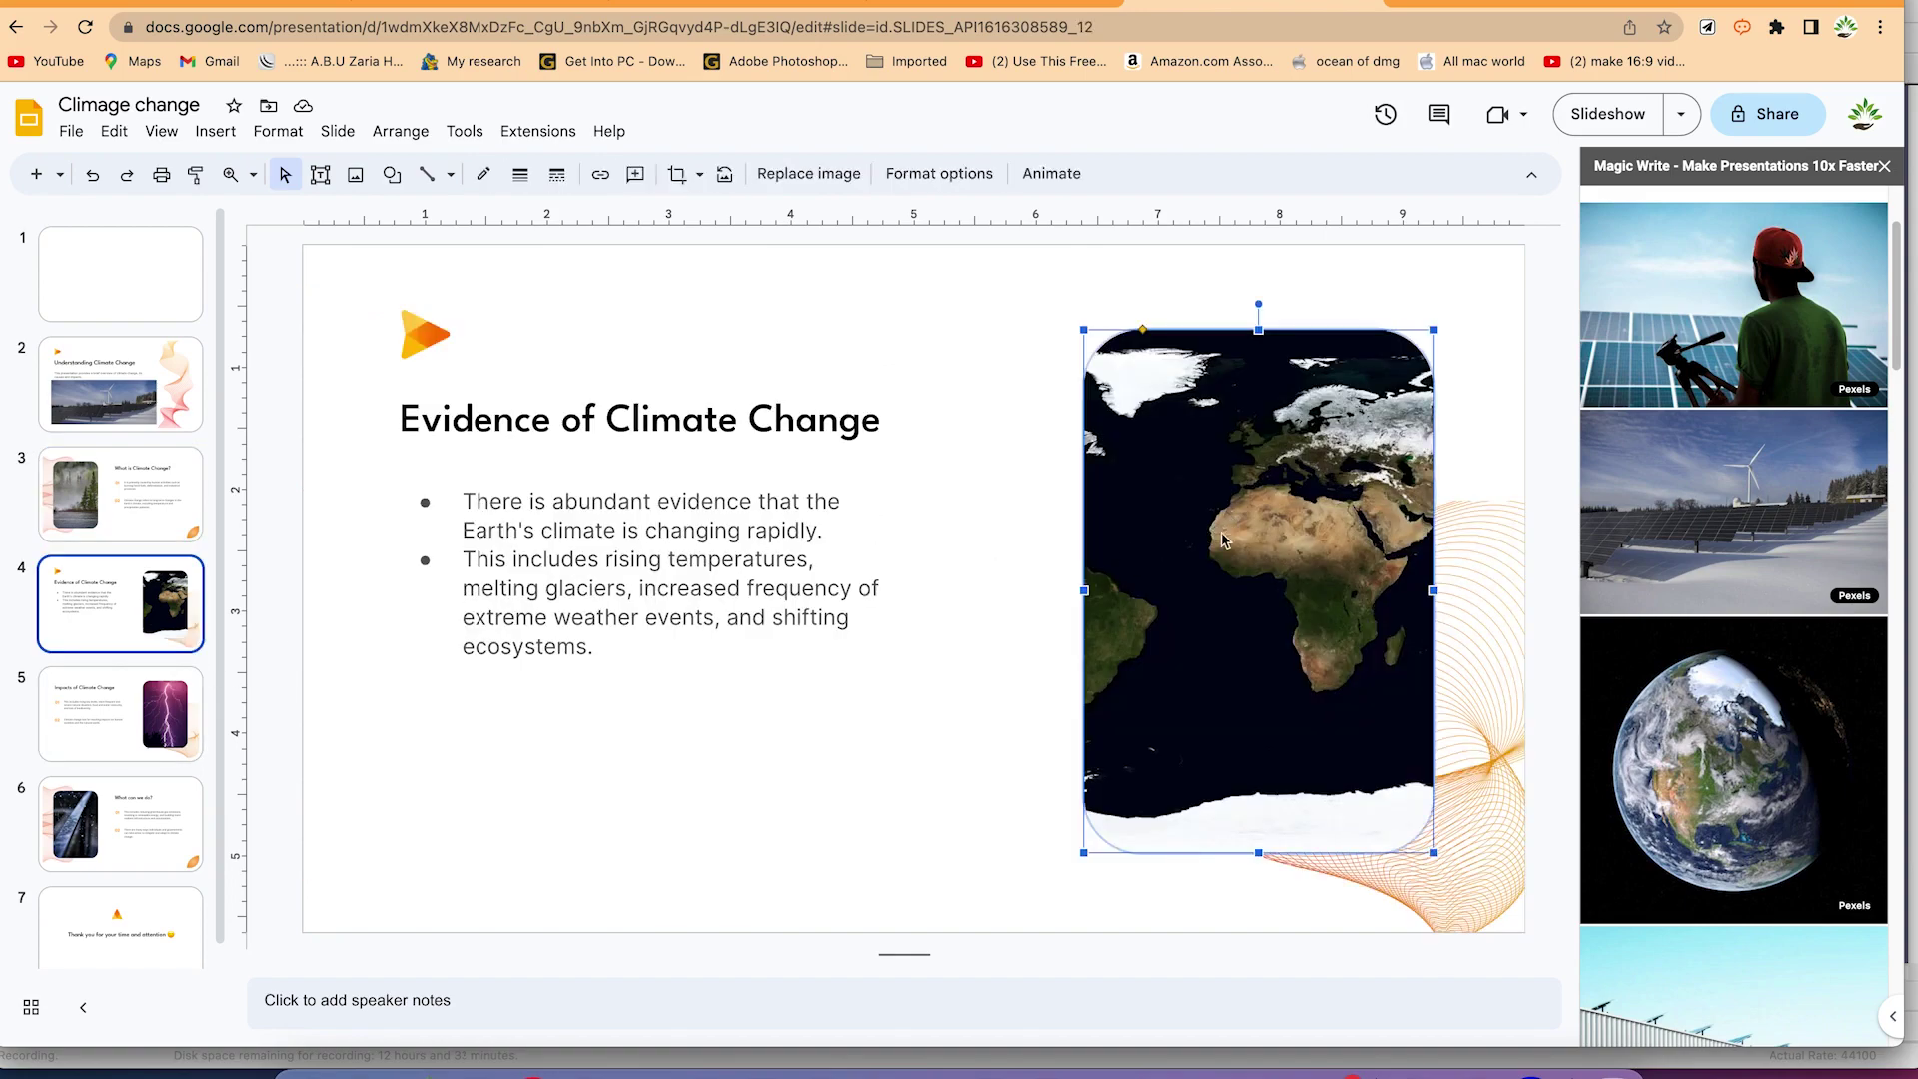
pyautogui.scroll(-10, 1758, 589)
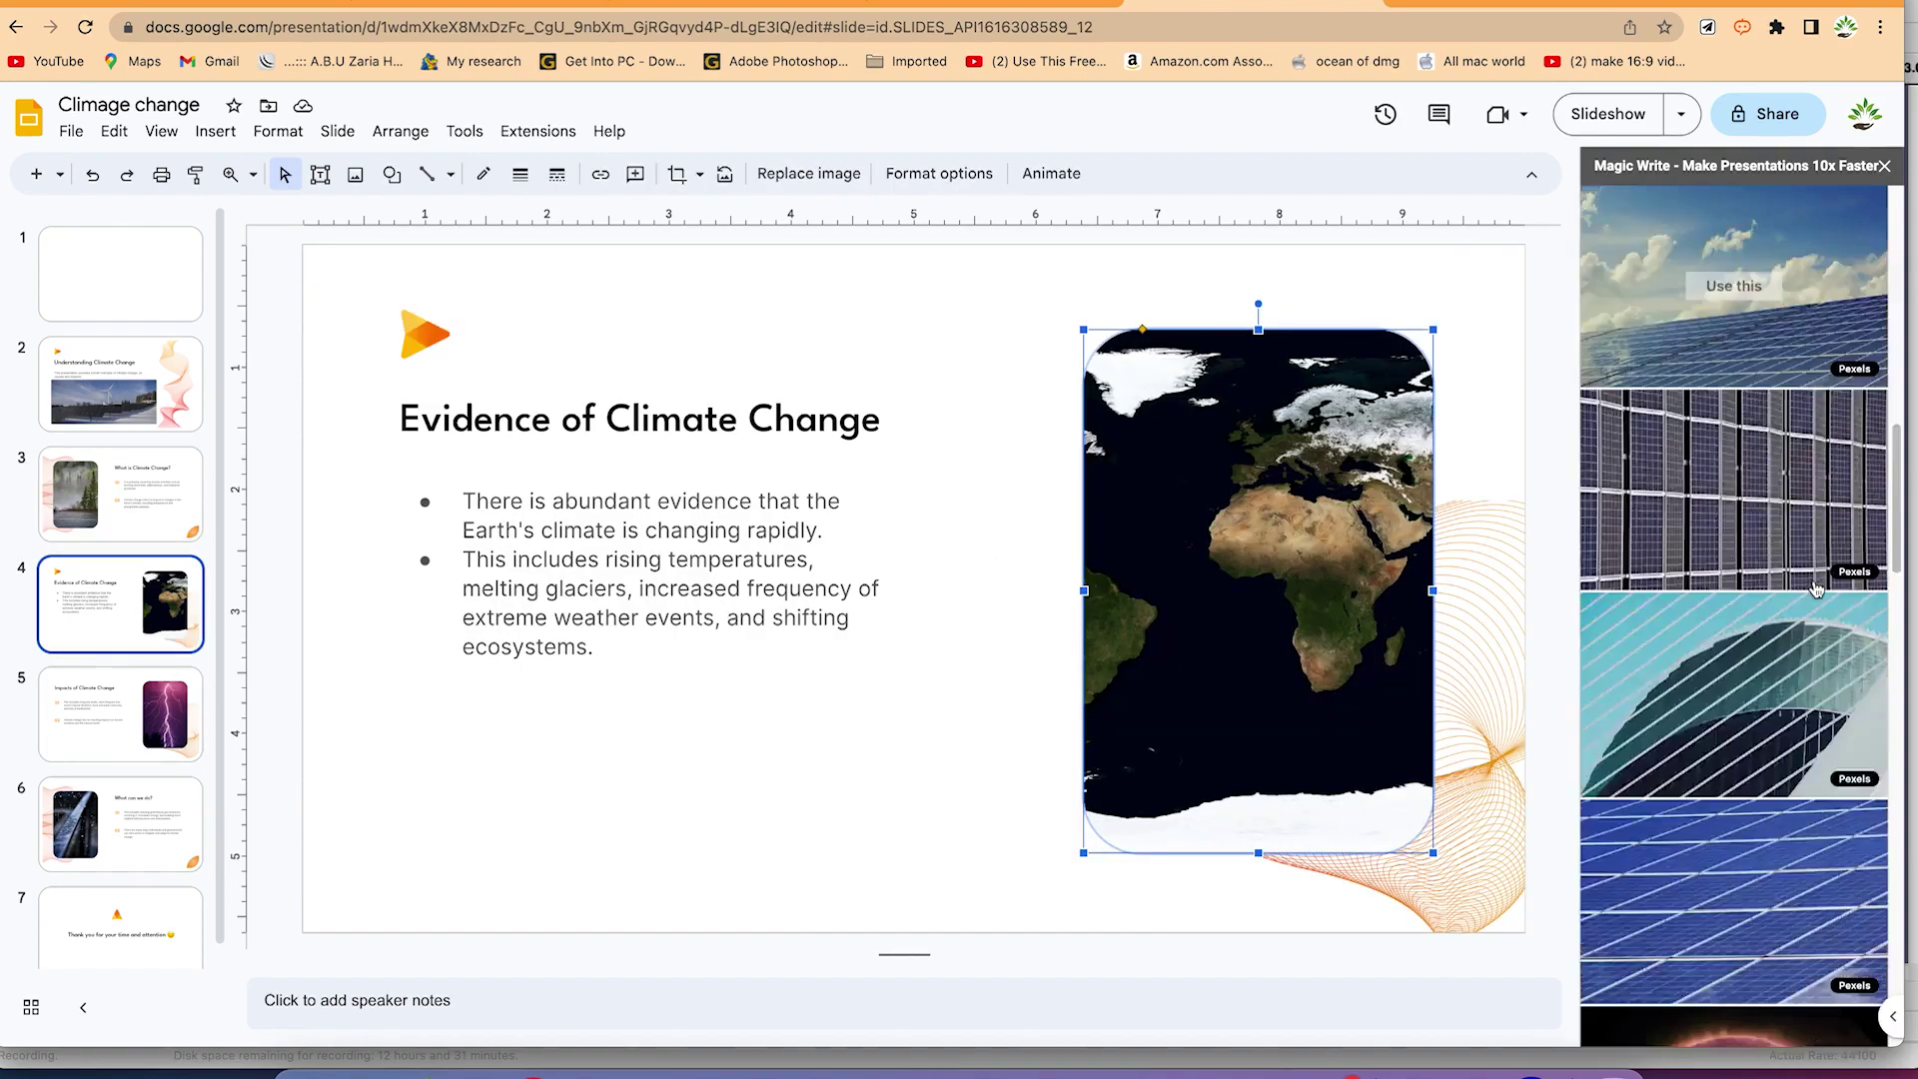
pyautogui.scroll(-10, 1798, 584)
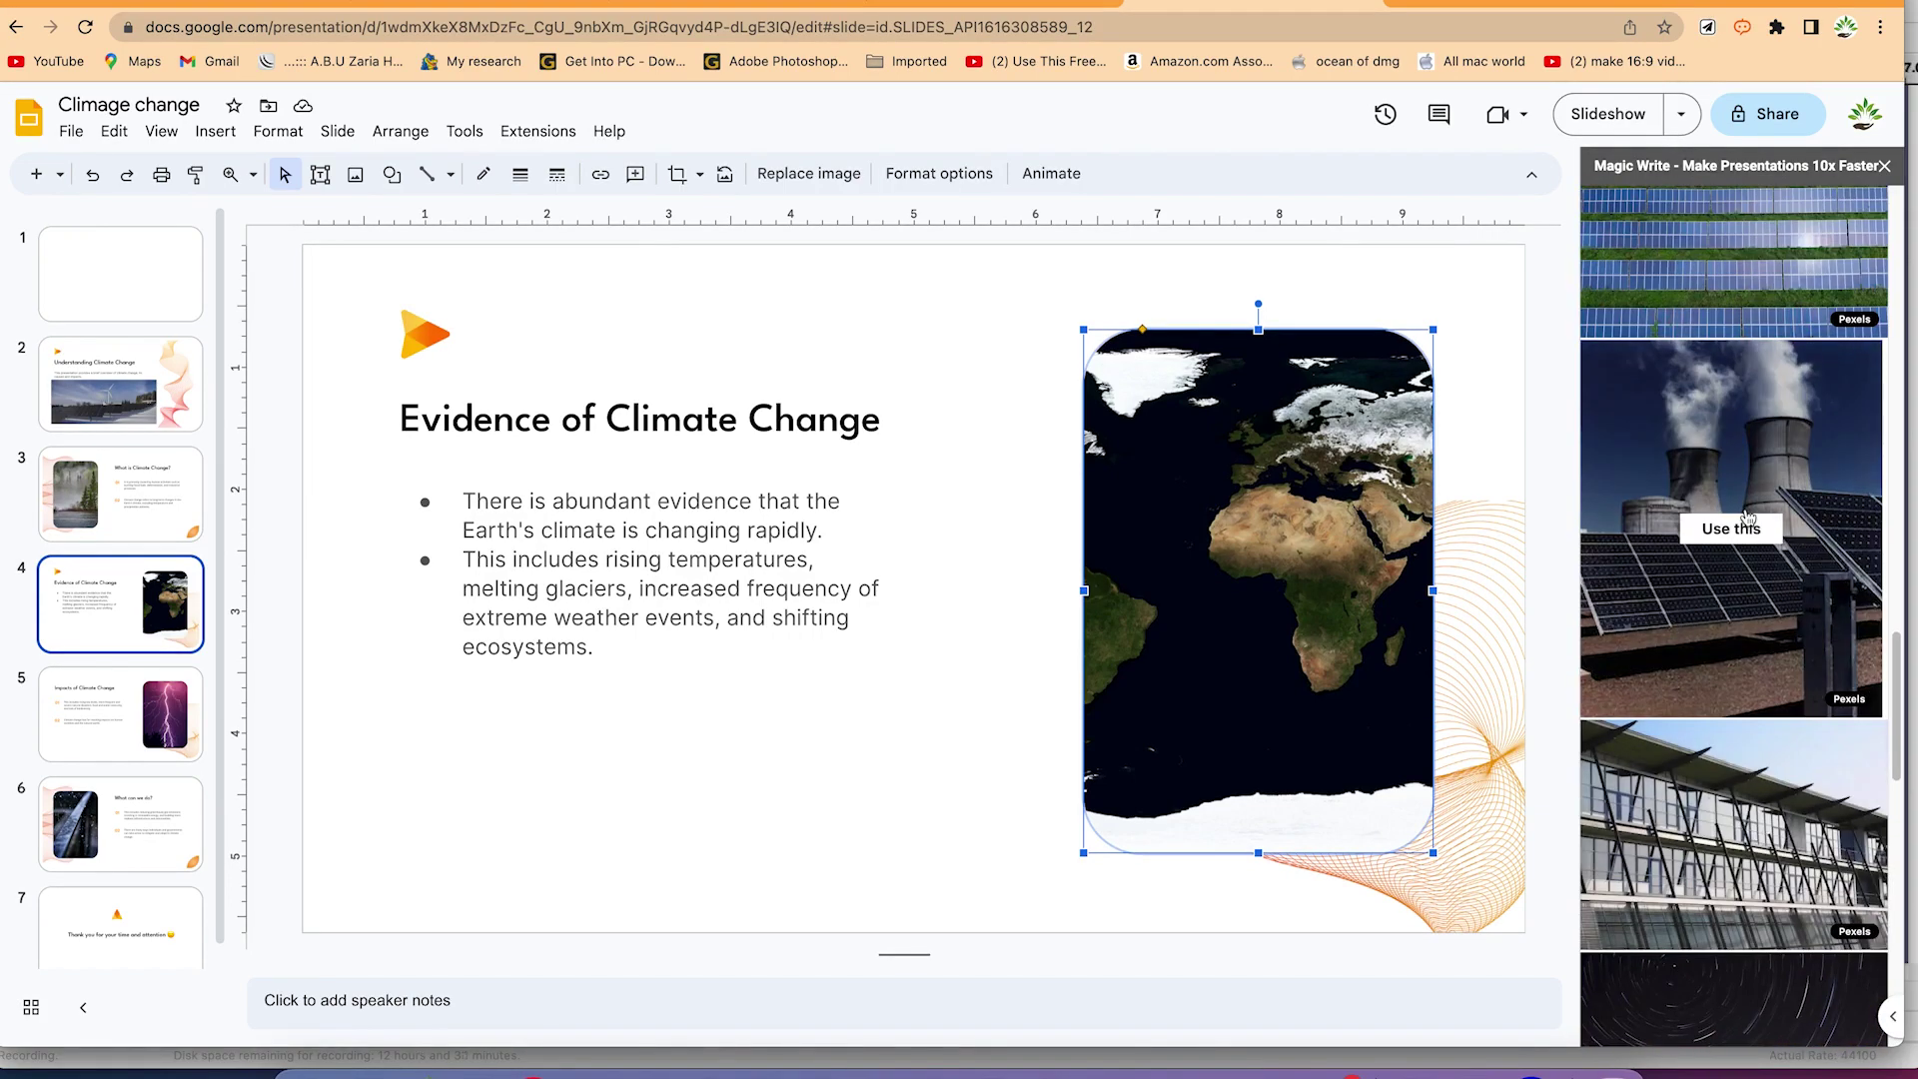
pyautogui.scroll(-7, 1712, 694)
pyautogui.scroll(20, 1731, 680)
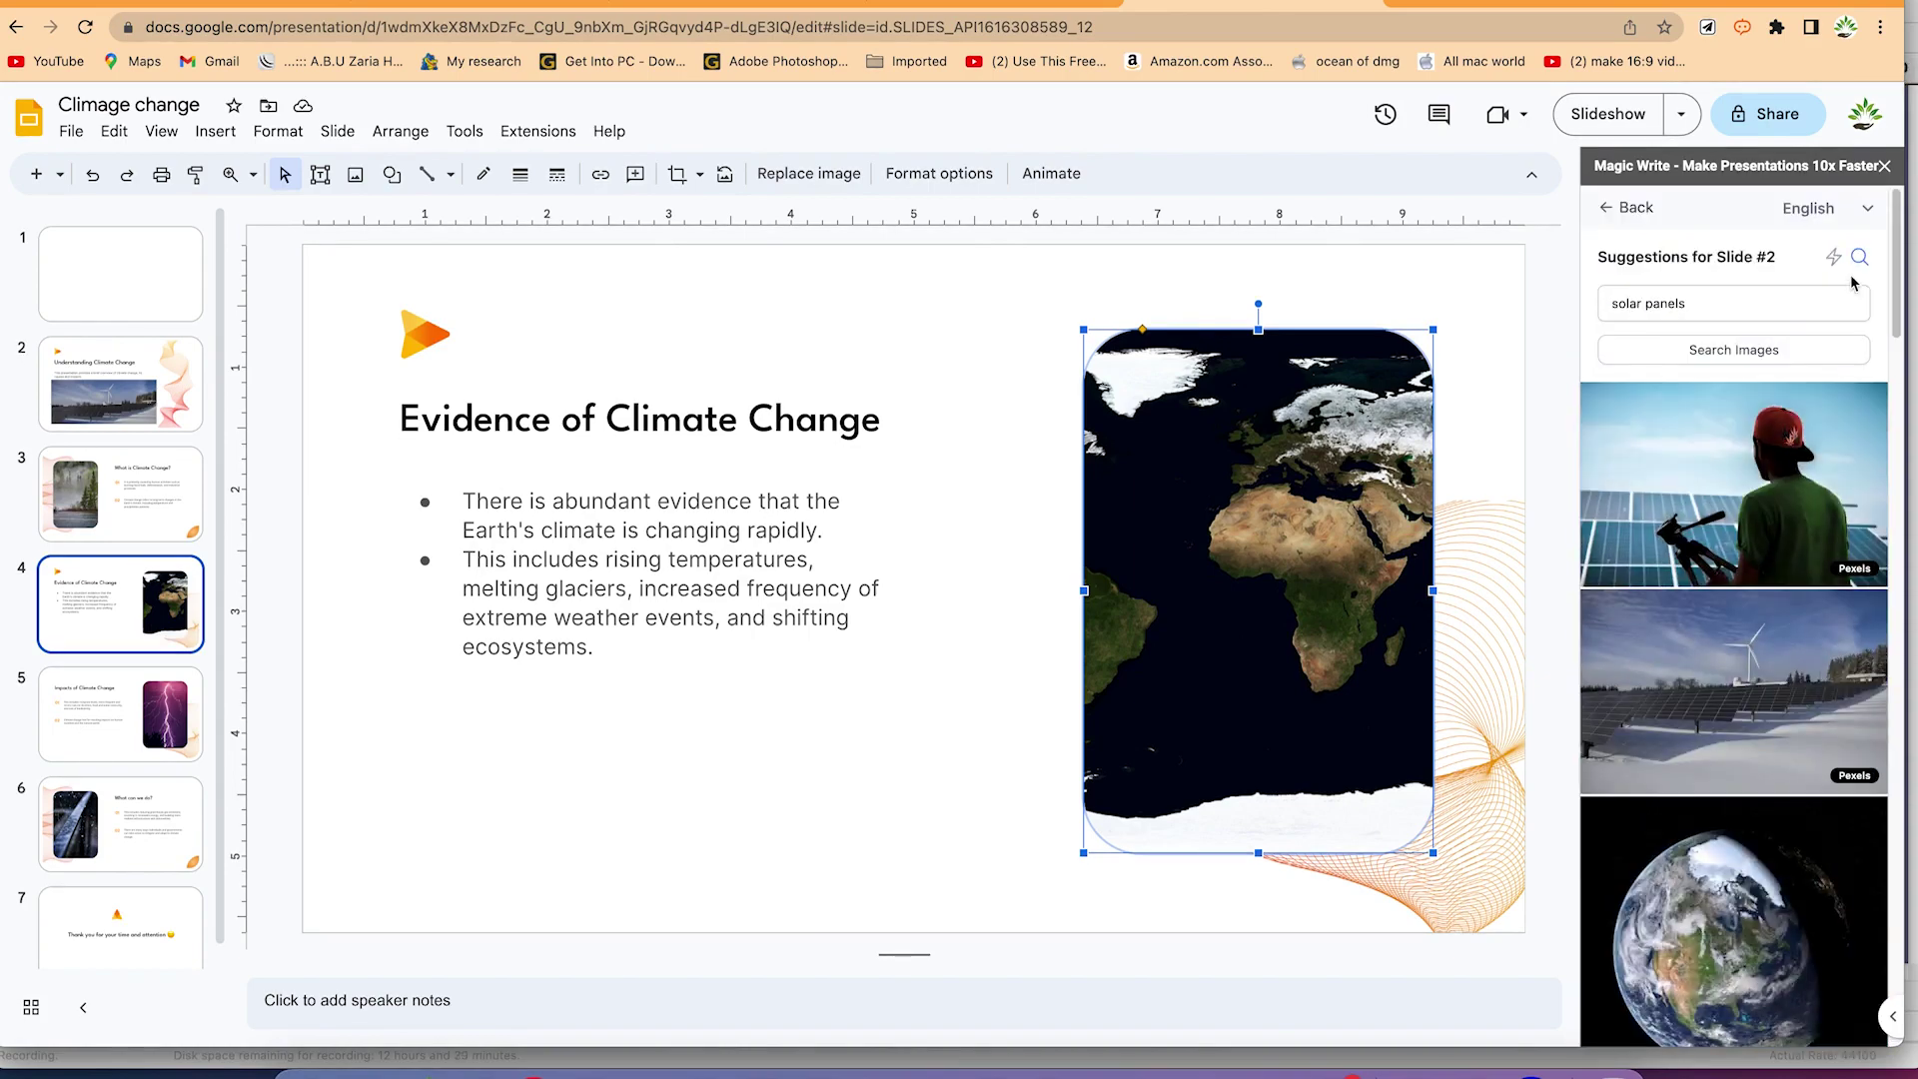
# Search the image panel for 'evidence of climate change' photos
pyautogui.tripleClick(1761, 303)
pyautogui.write('evidence of climate')
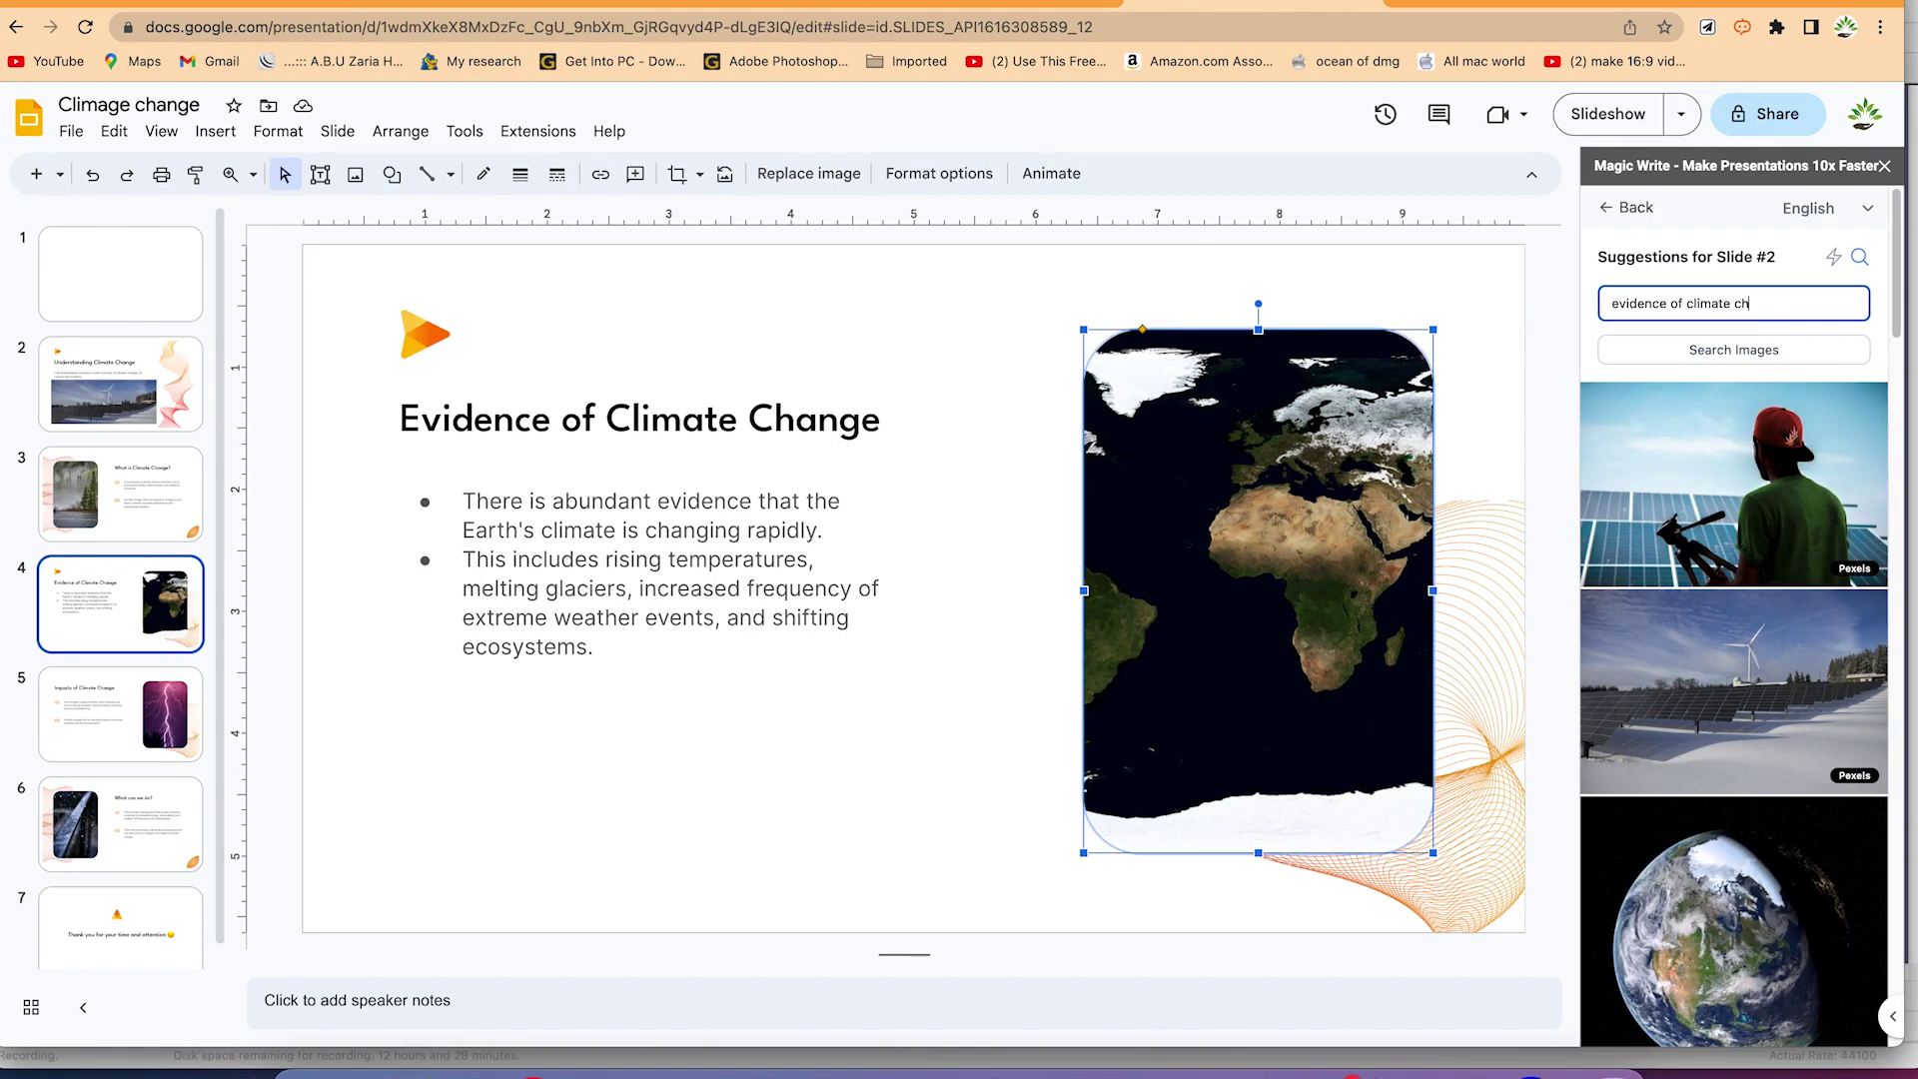
pyautogui.click(1690, 350)
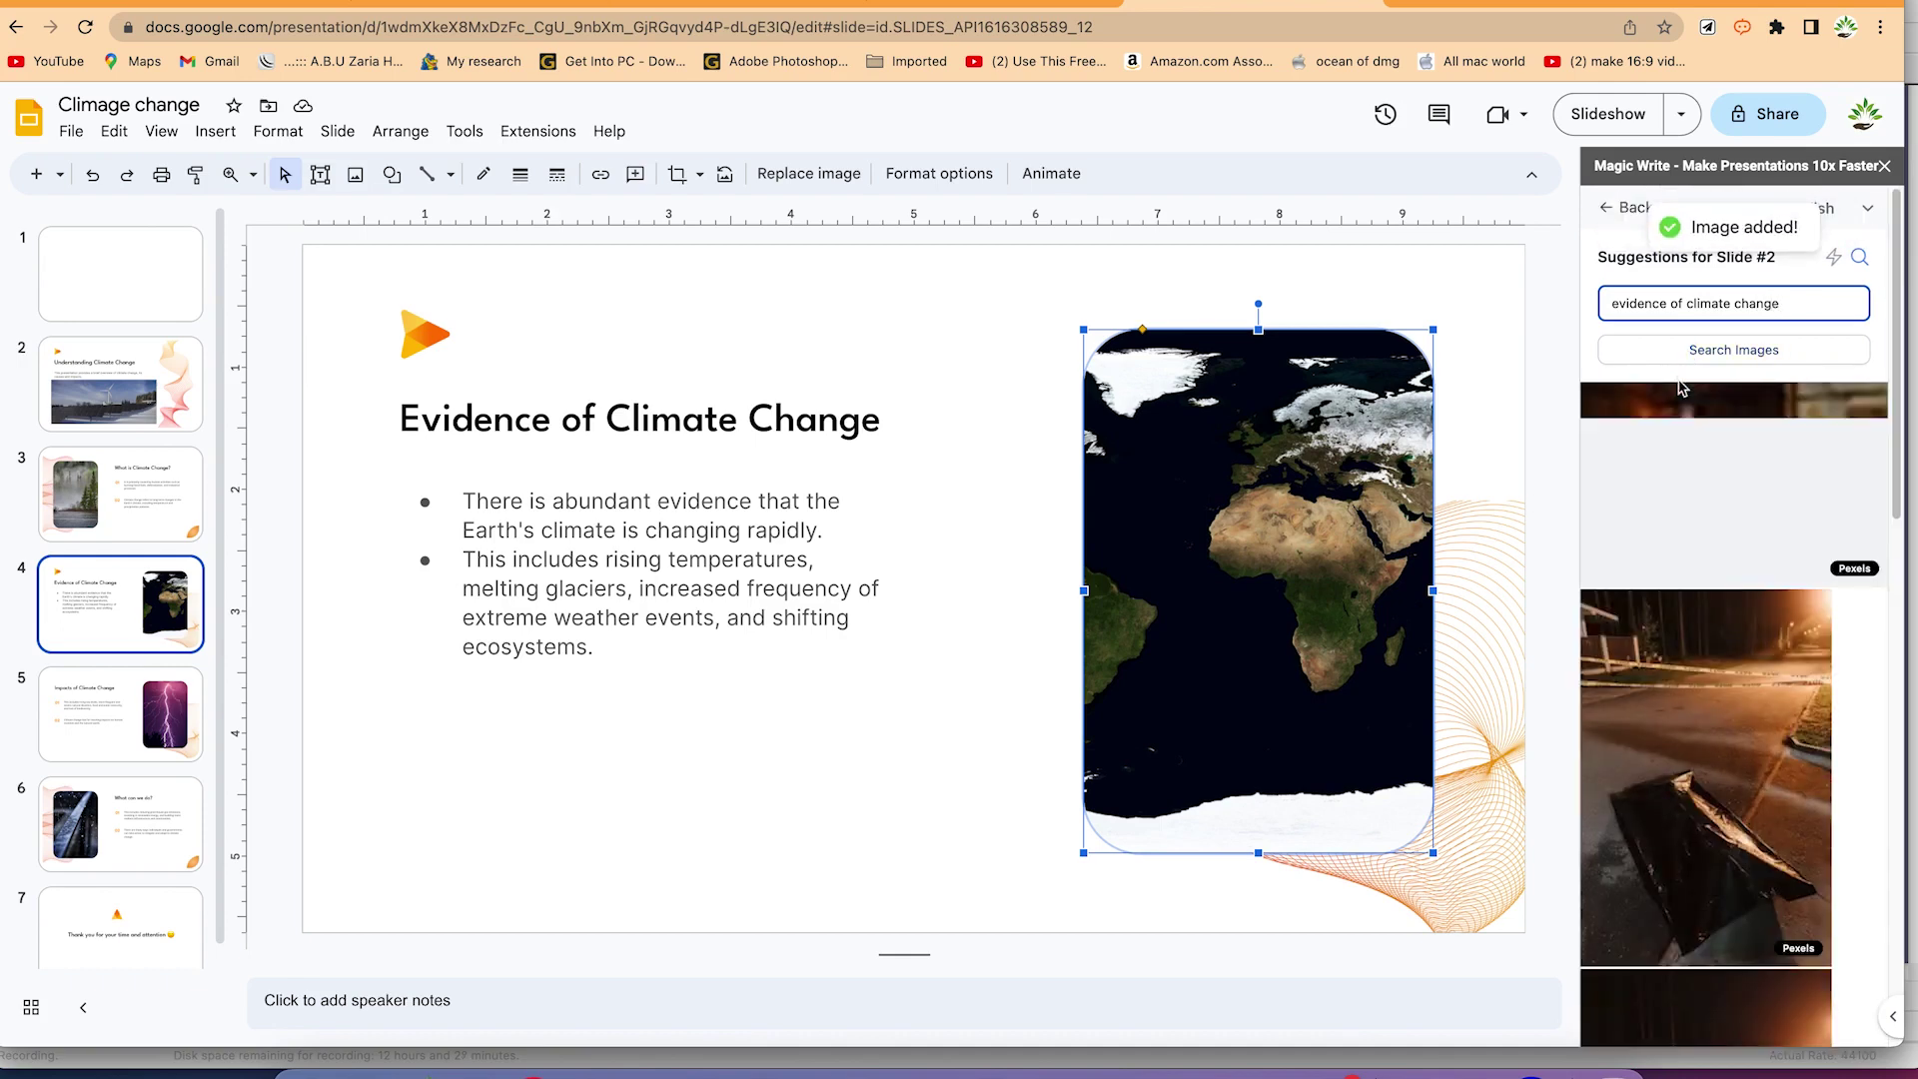
pyautogui.moveTo(1660, 761)
pyautogui.scroll(-10, 1666, 749)
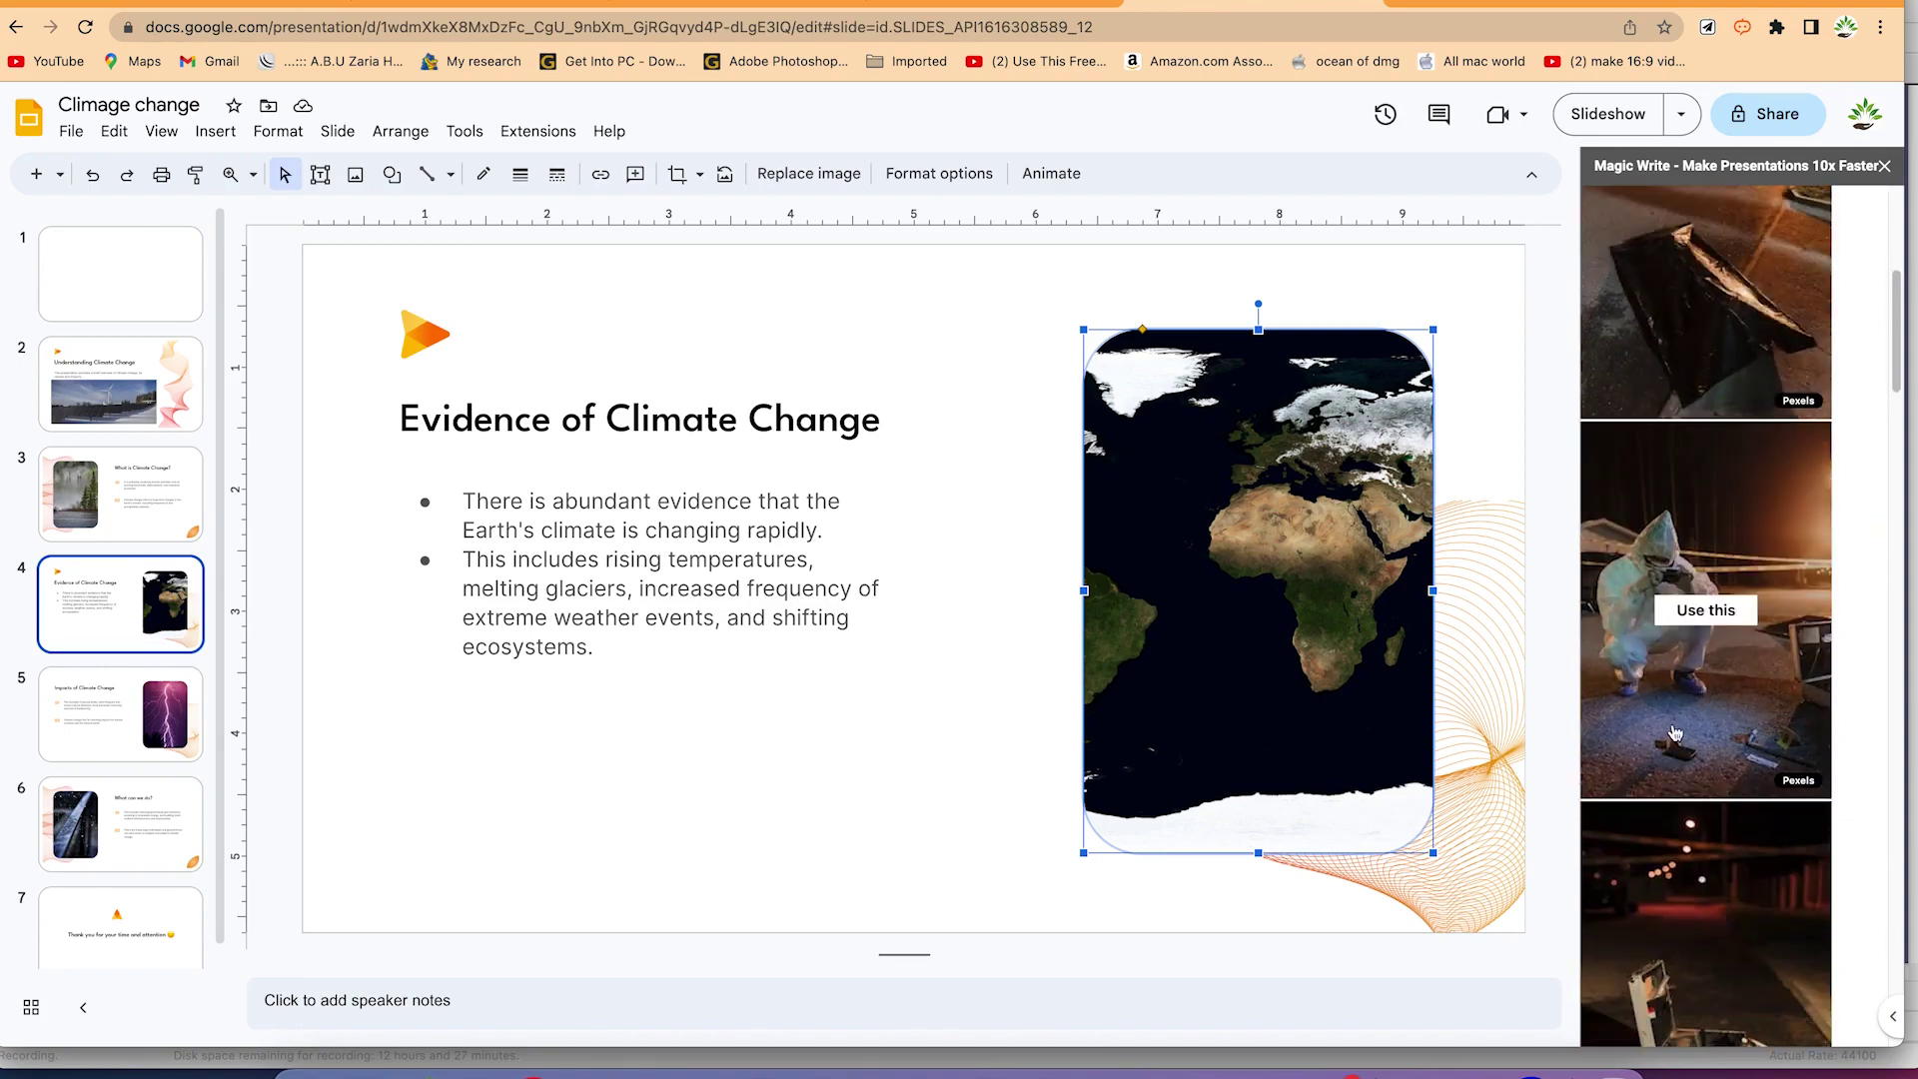
pyautogui.scroll(-10, 1675, 734)
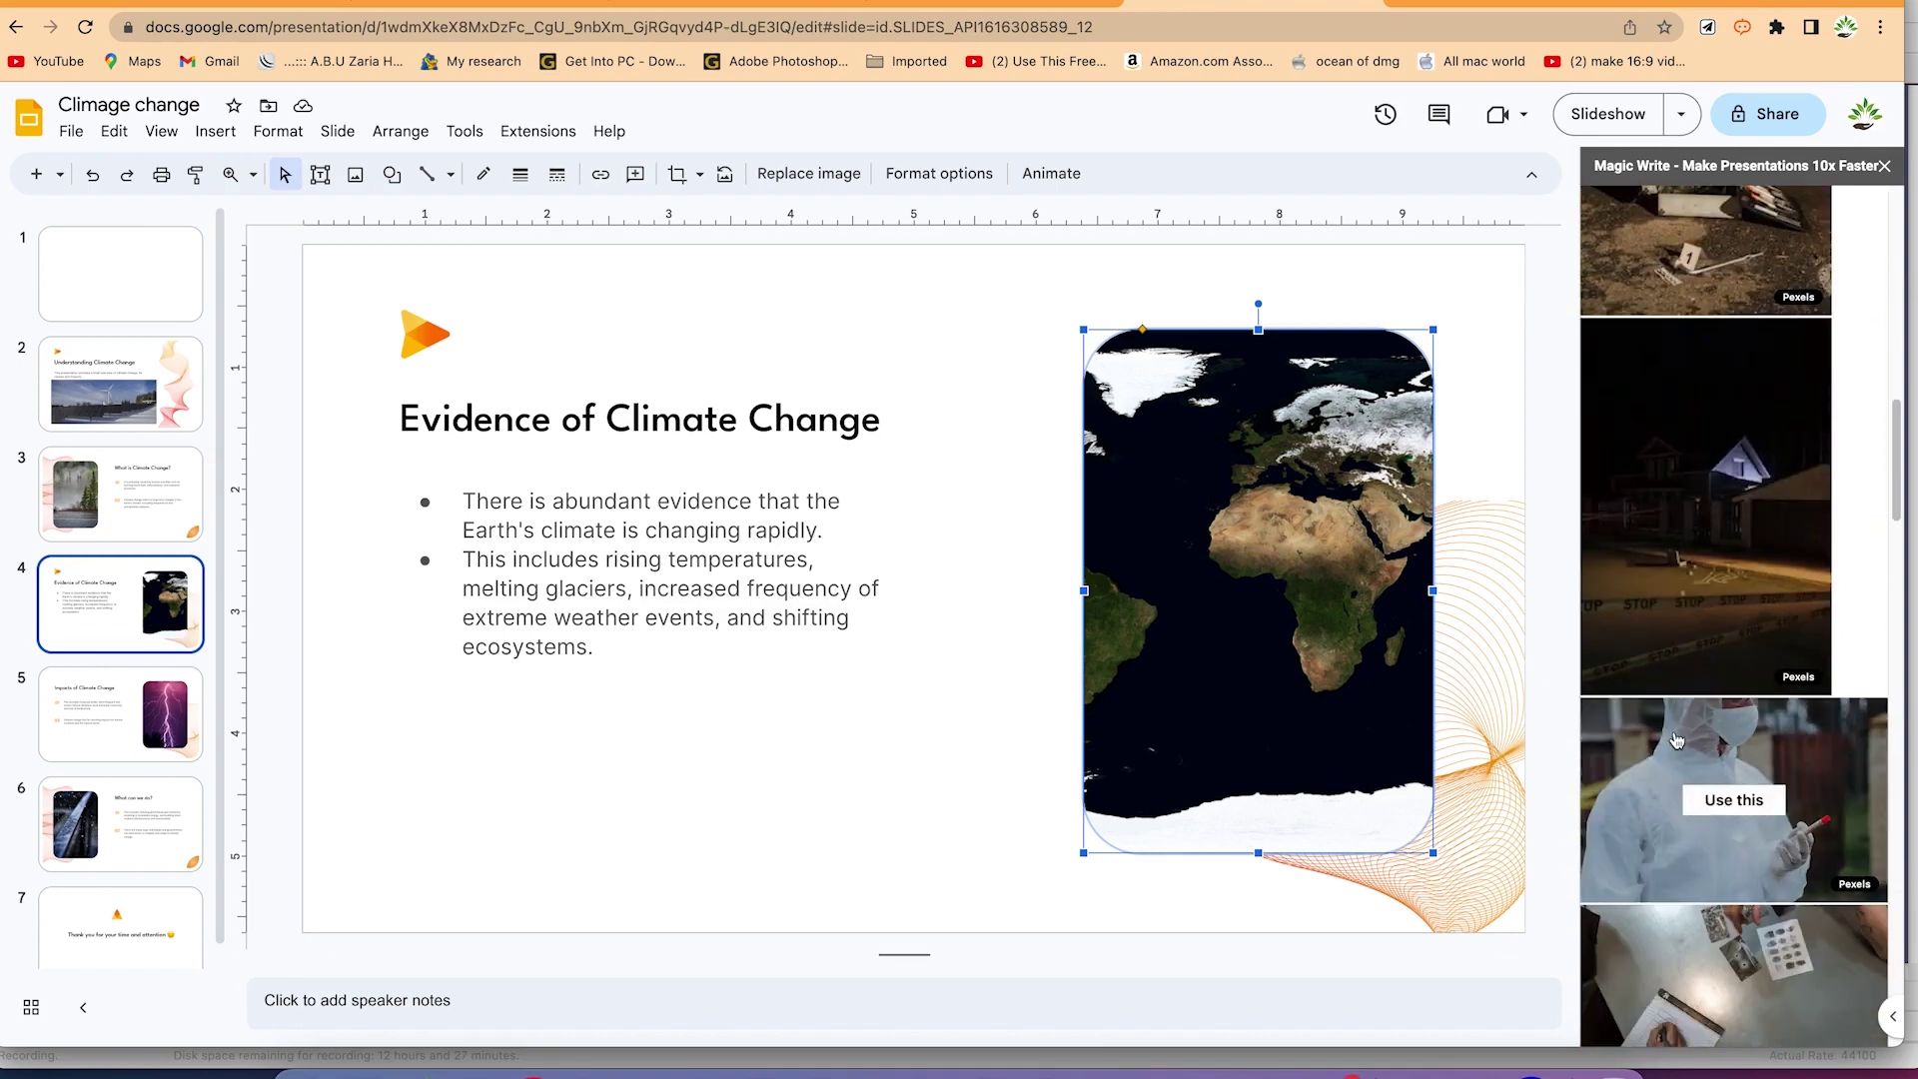
pyautogui.scroll(-10, 1677, 740)
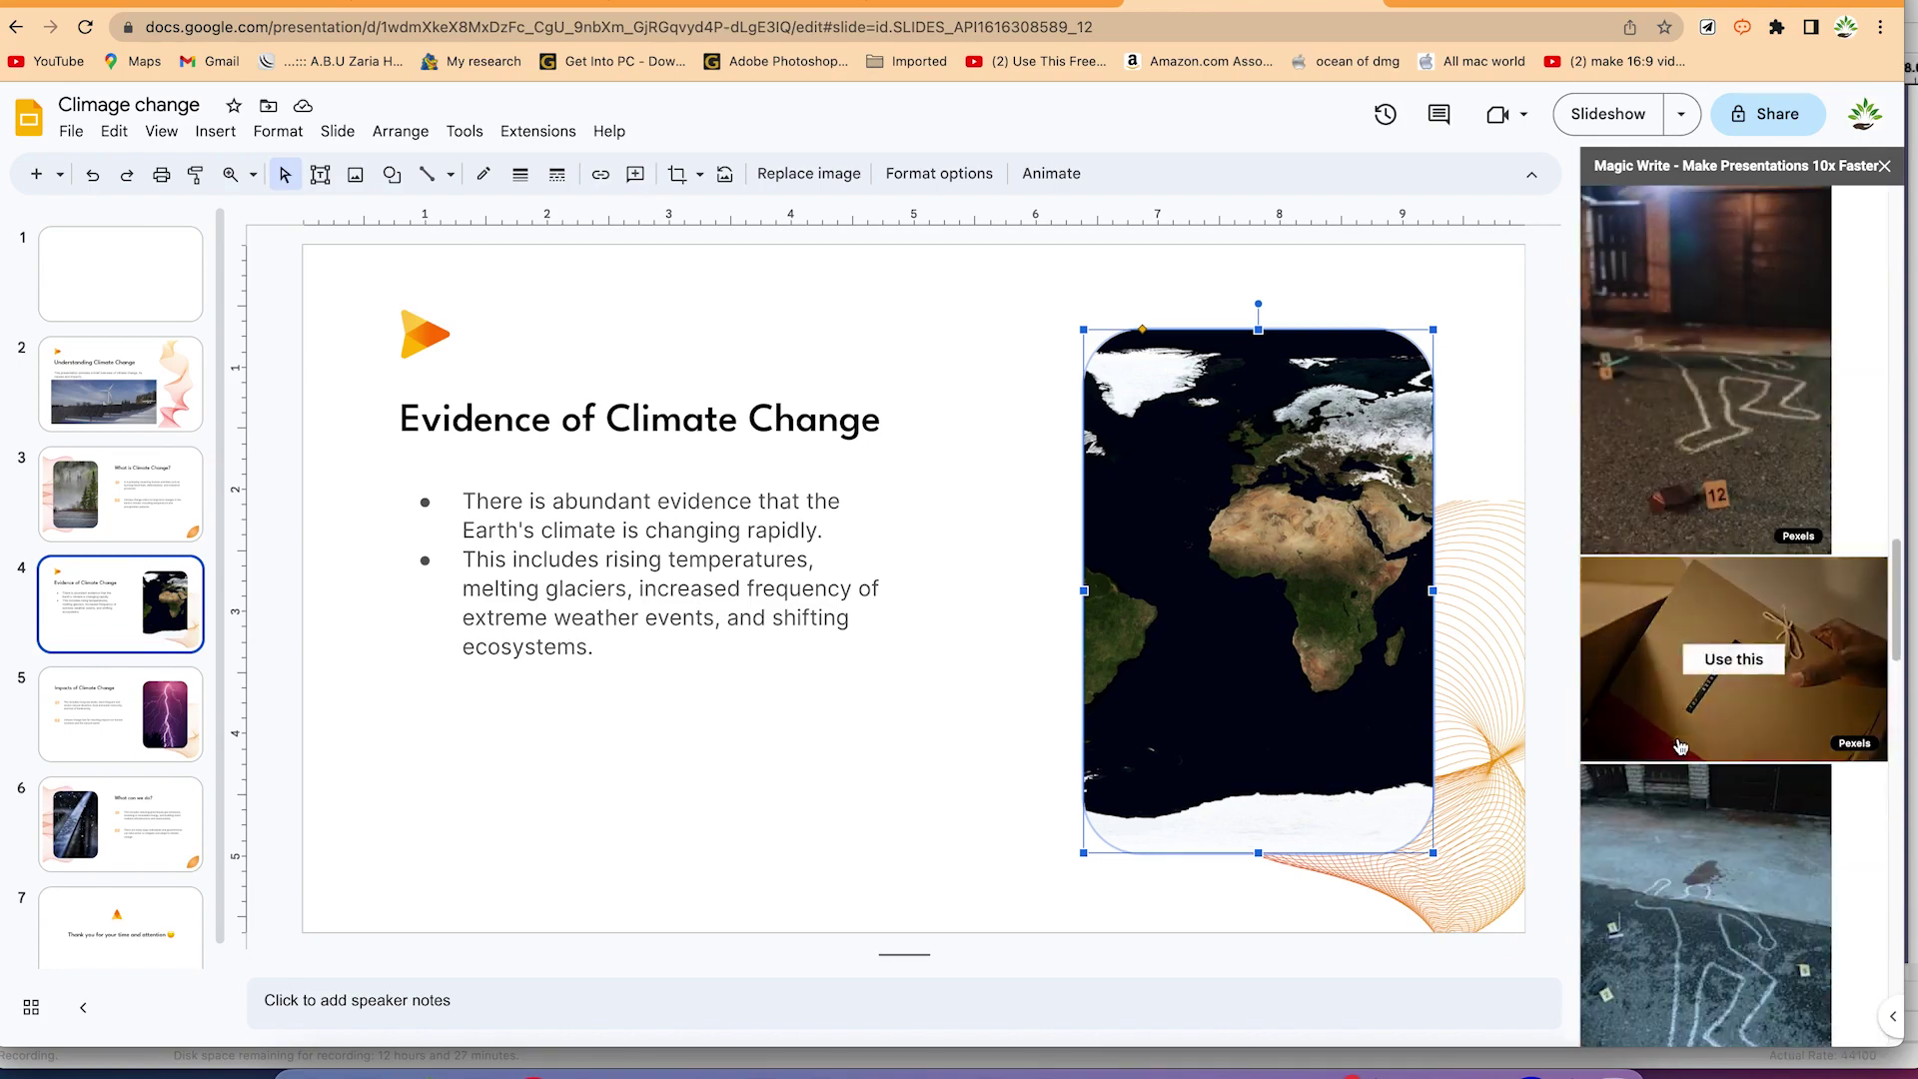
pyautogui.scroll(-10, 1680, 746)
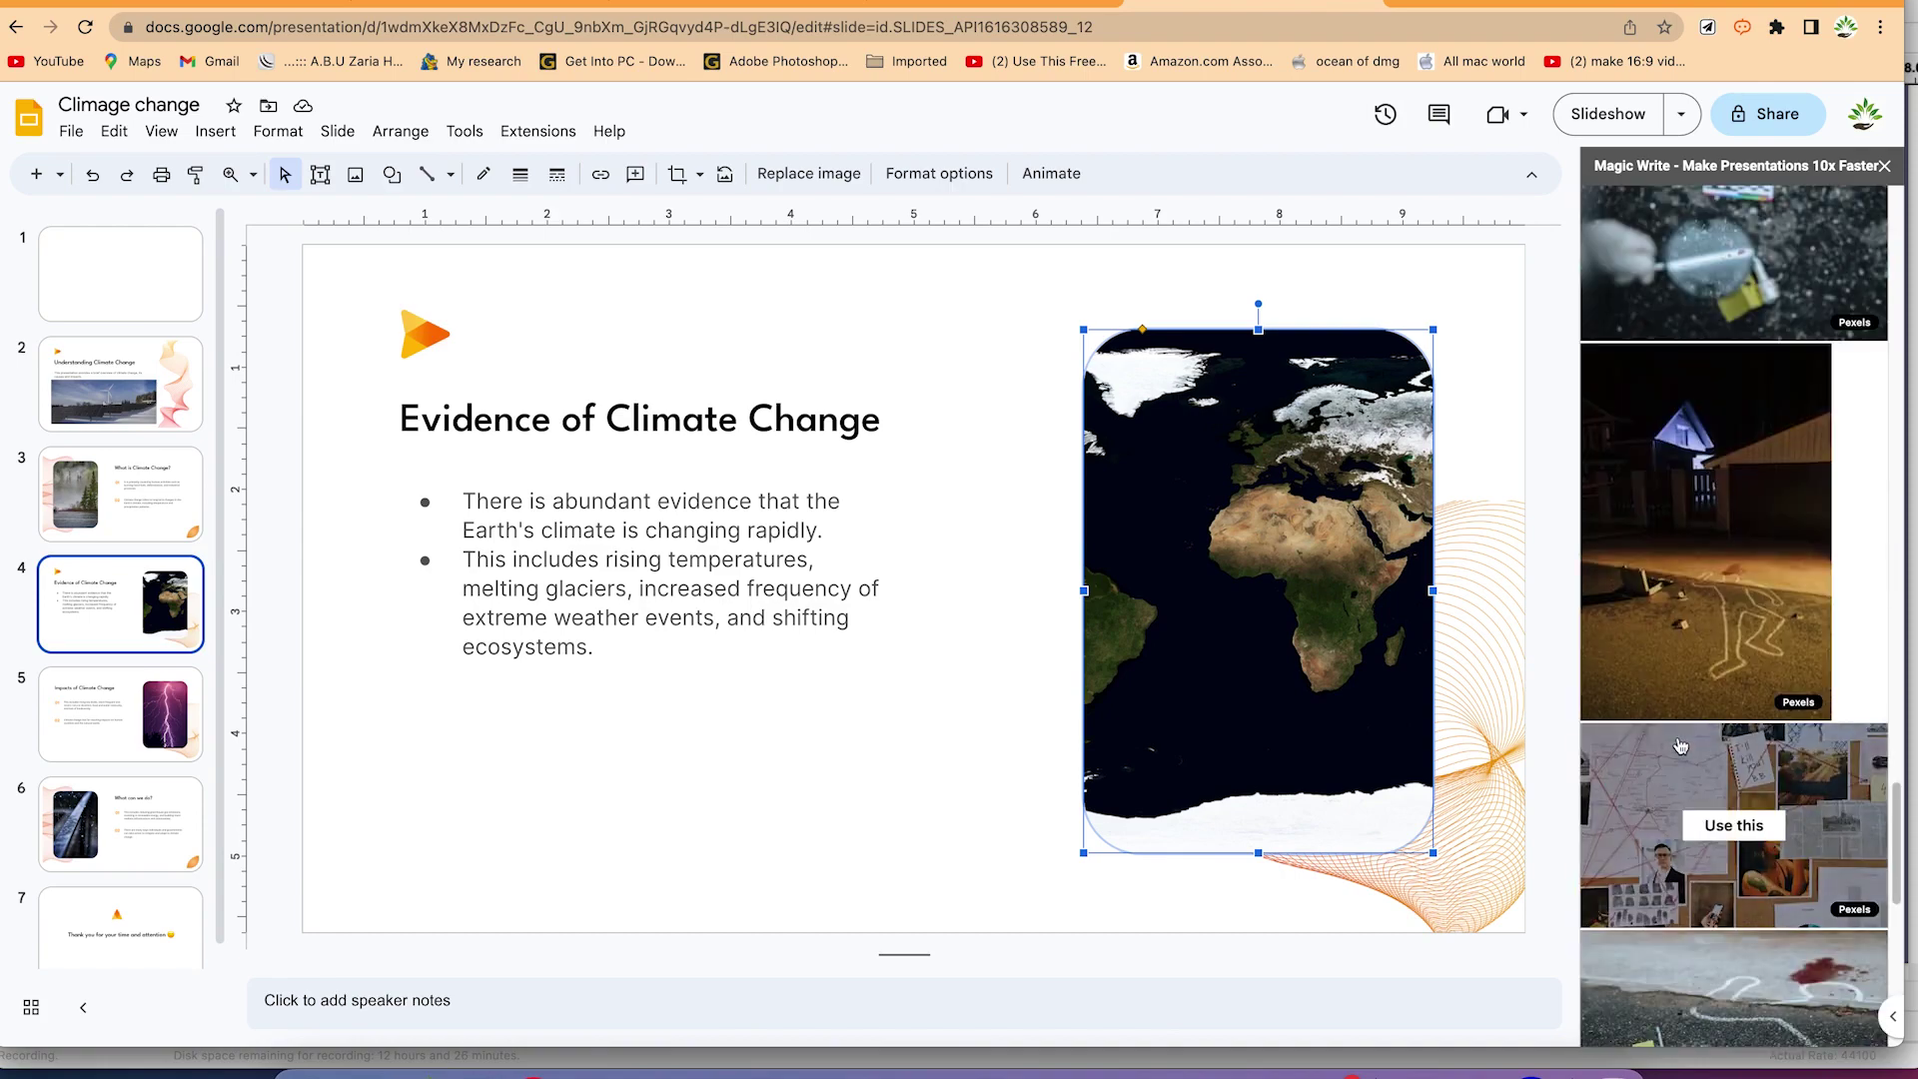
pyautogui.scroll(15, 1683, 739)
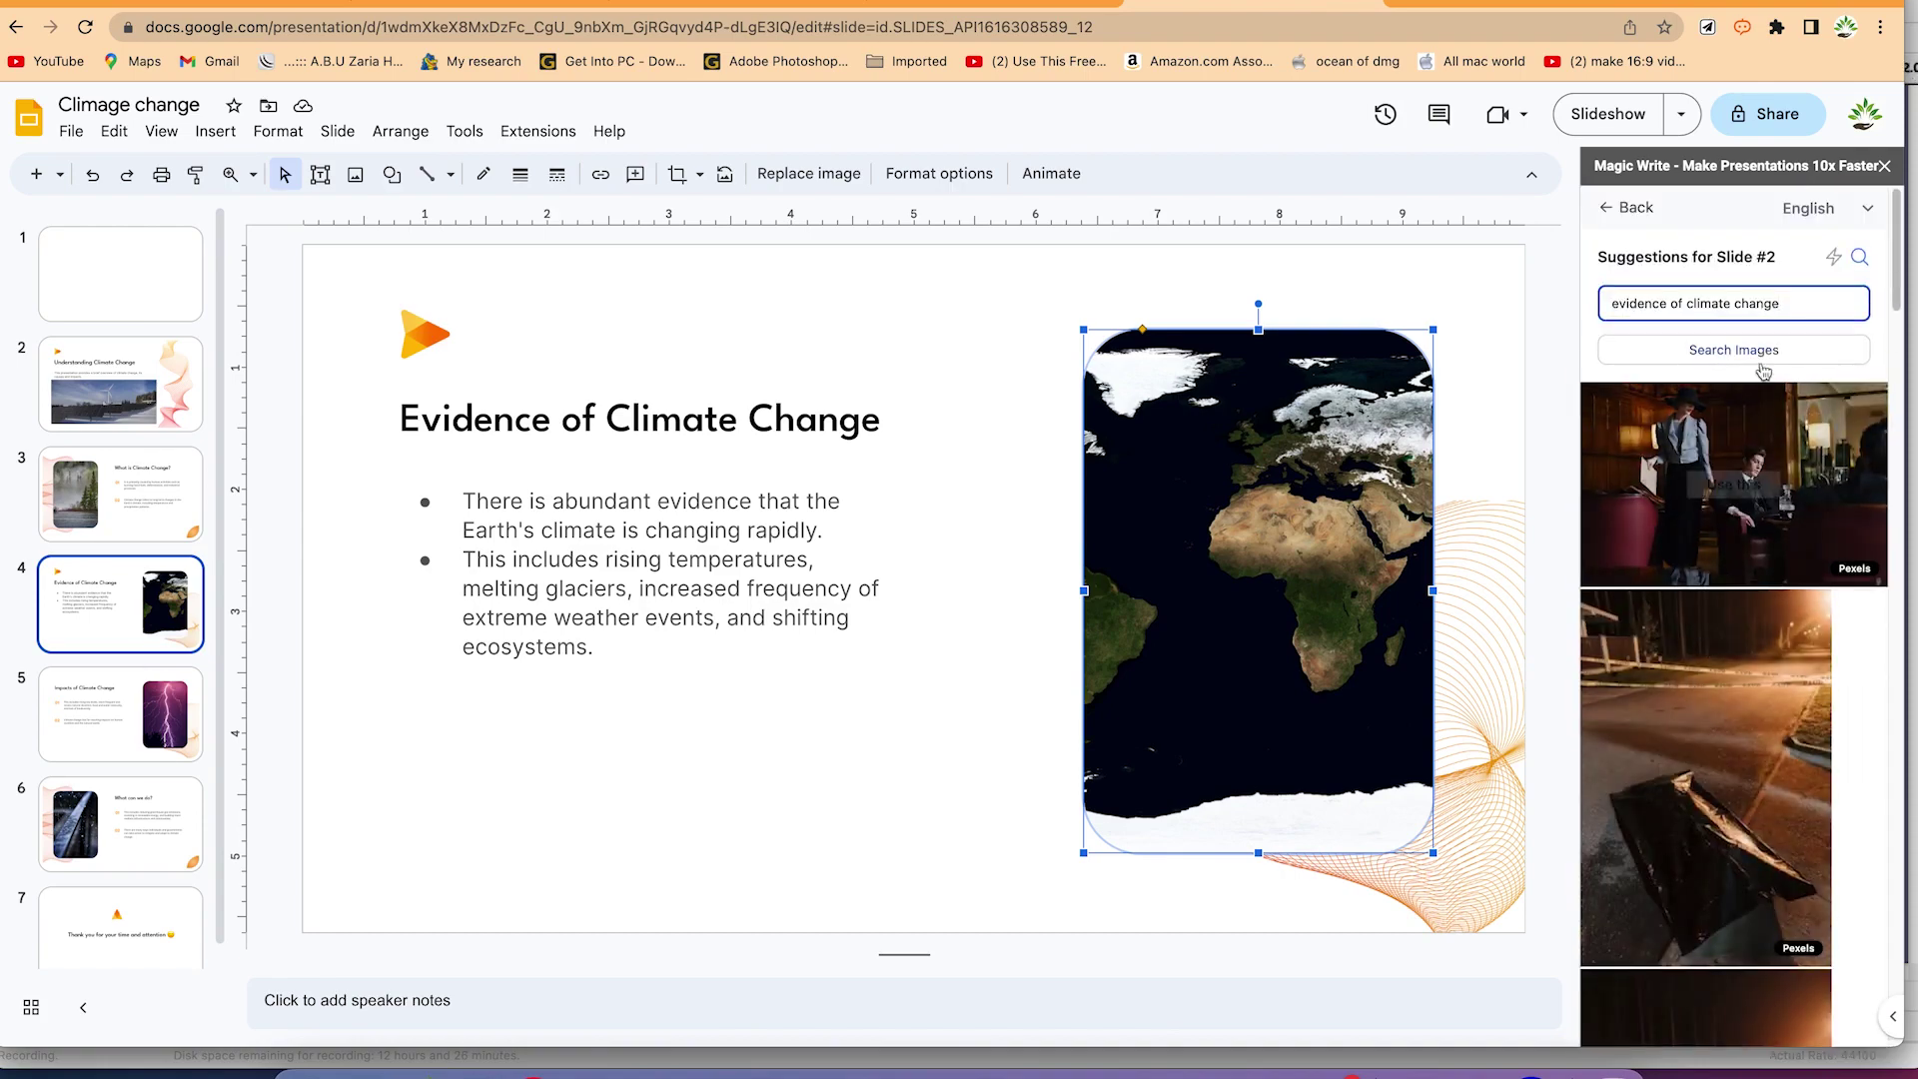
# Search 'pollution' and swap the Earth image for the factory smokestacks photo, then go to slide 5
pyautogui.moveTo(1793, 305); pyautogui.dragTo(1626, 285)
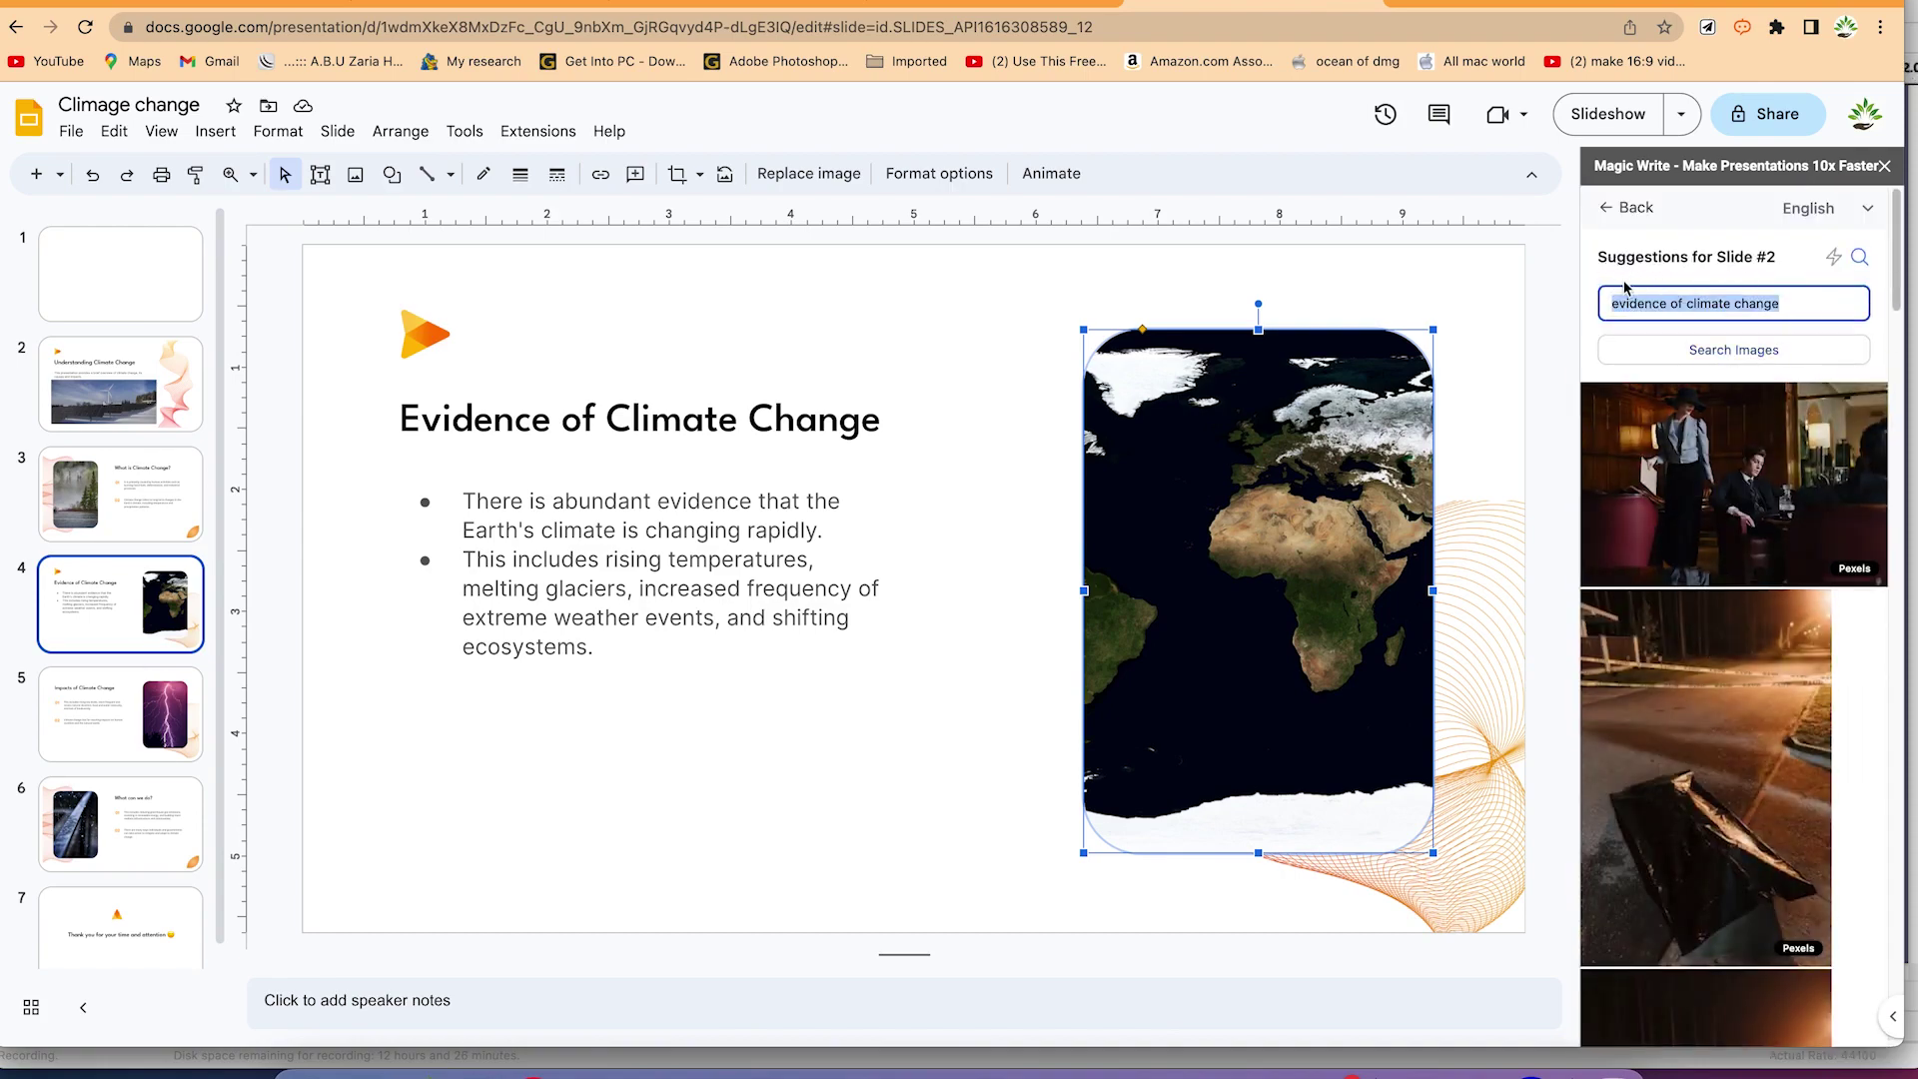
pyautogui.write('pollution')
pyautogui.press('Return')
pyautogui.scroll(-5, 1718, 479)
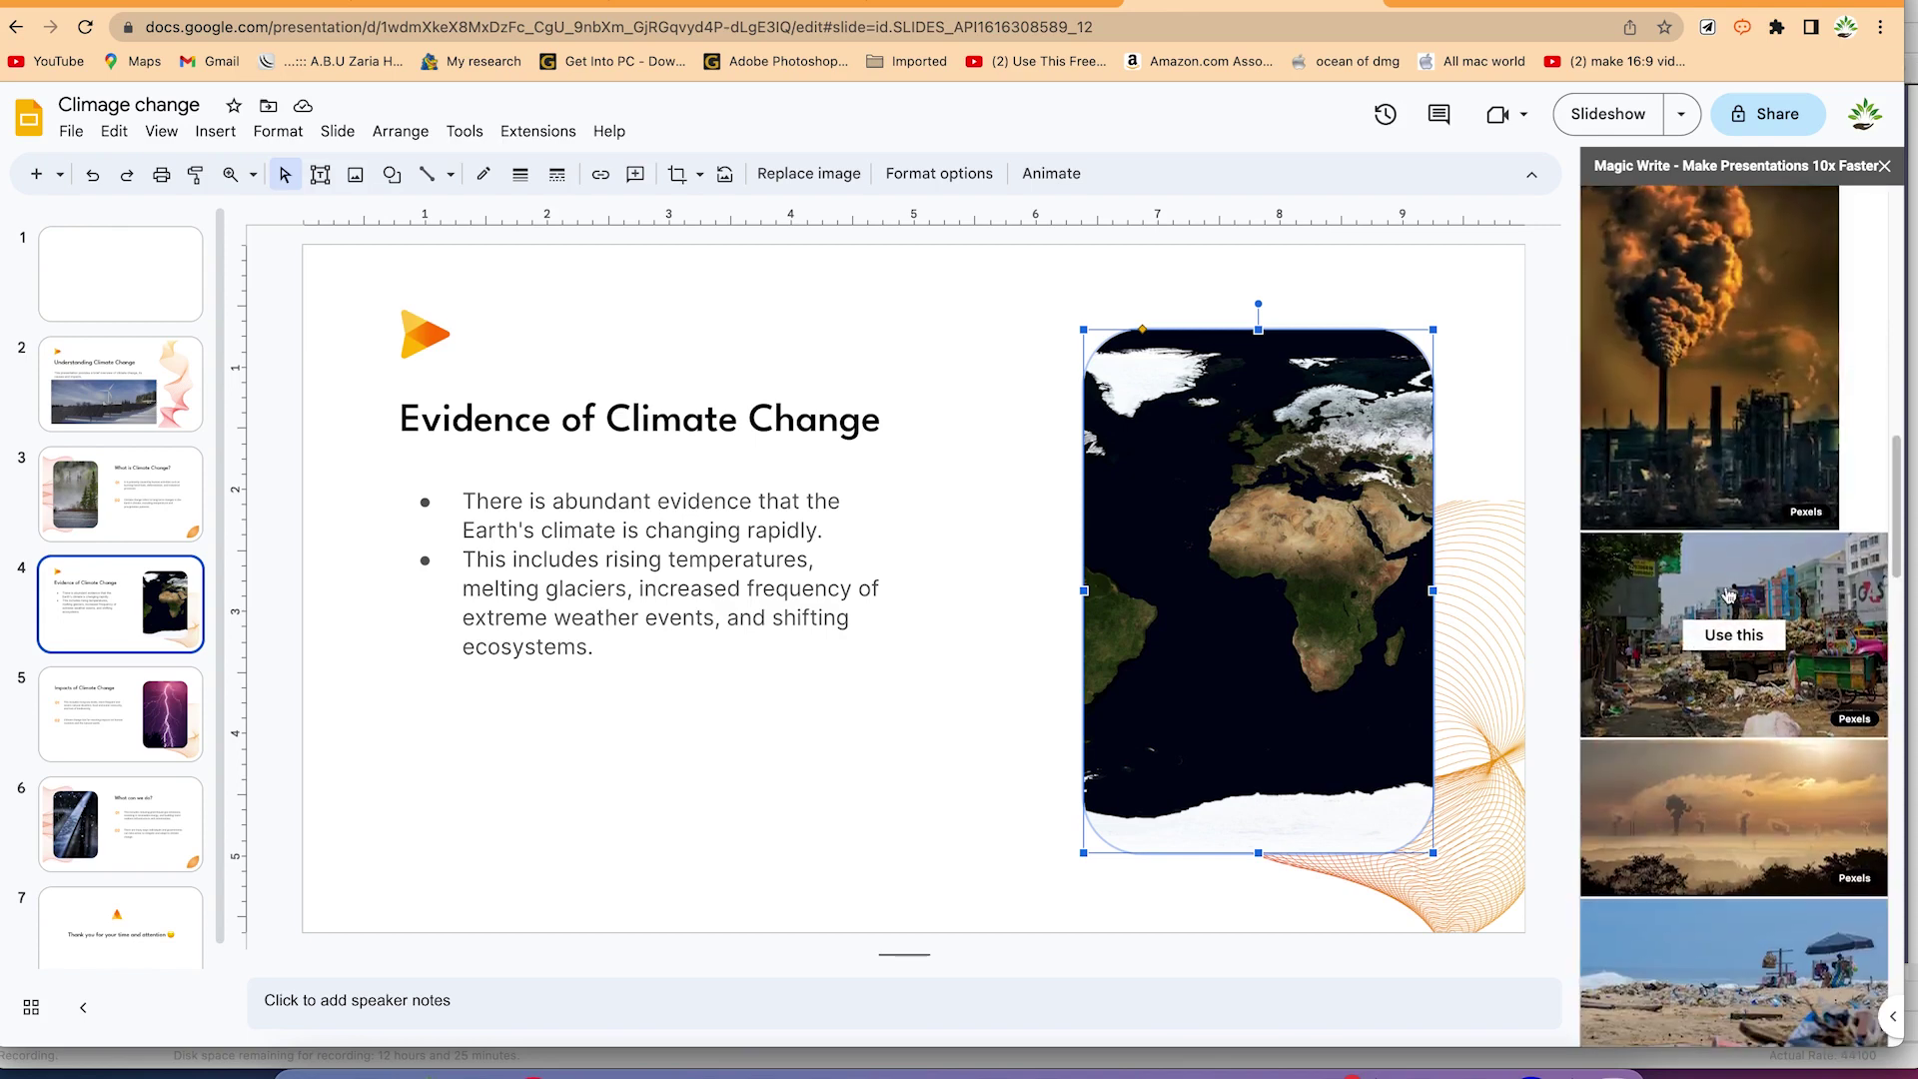
pyautogui.scroll(1, 1749, 455)
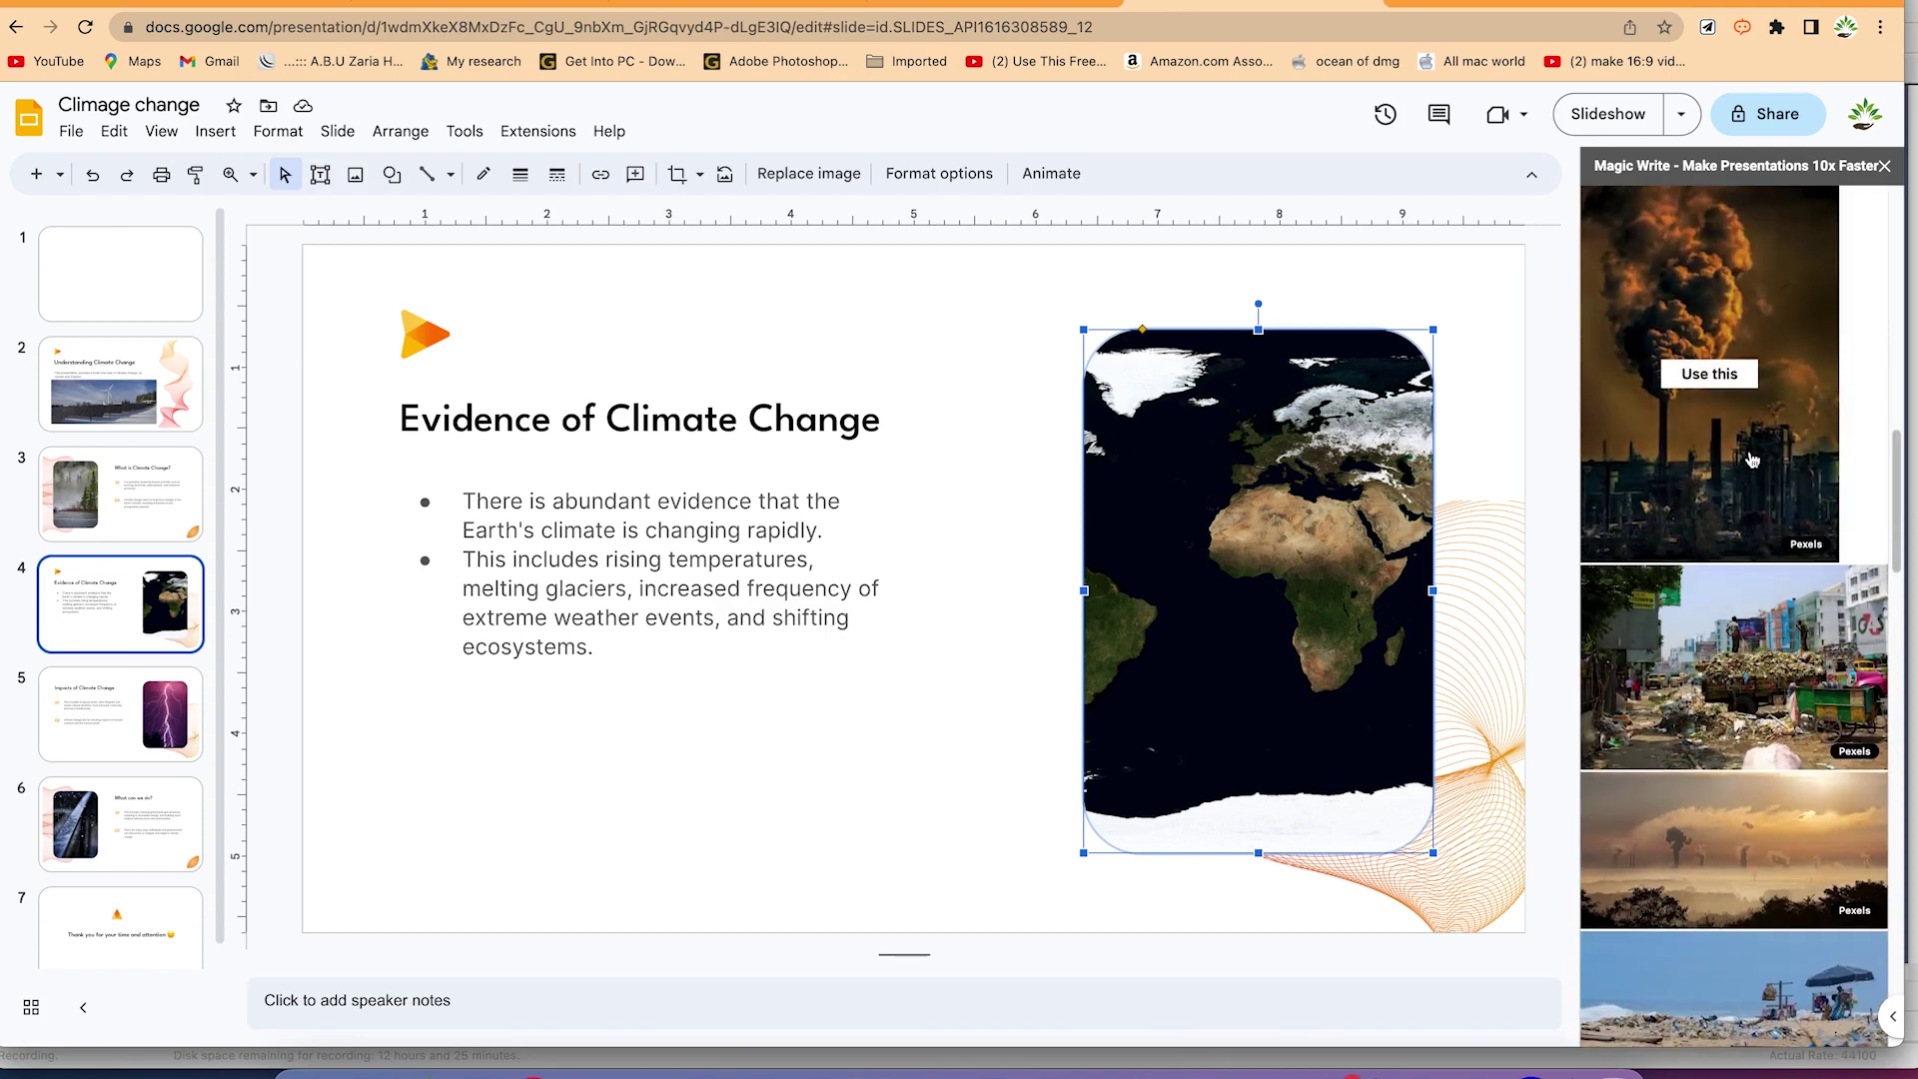
pyautogui.click(1709, 375)
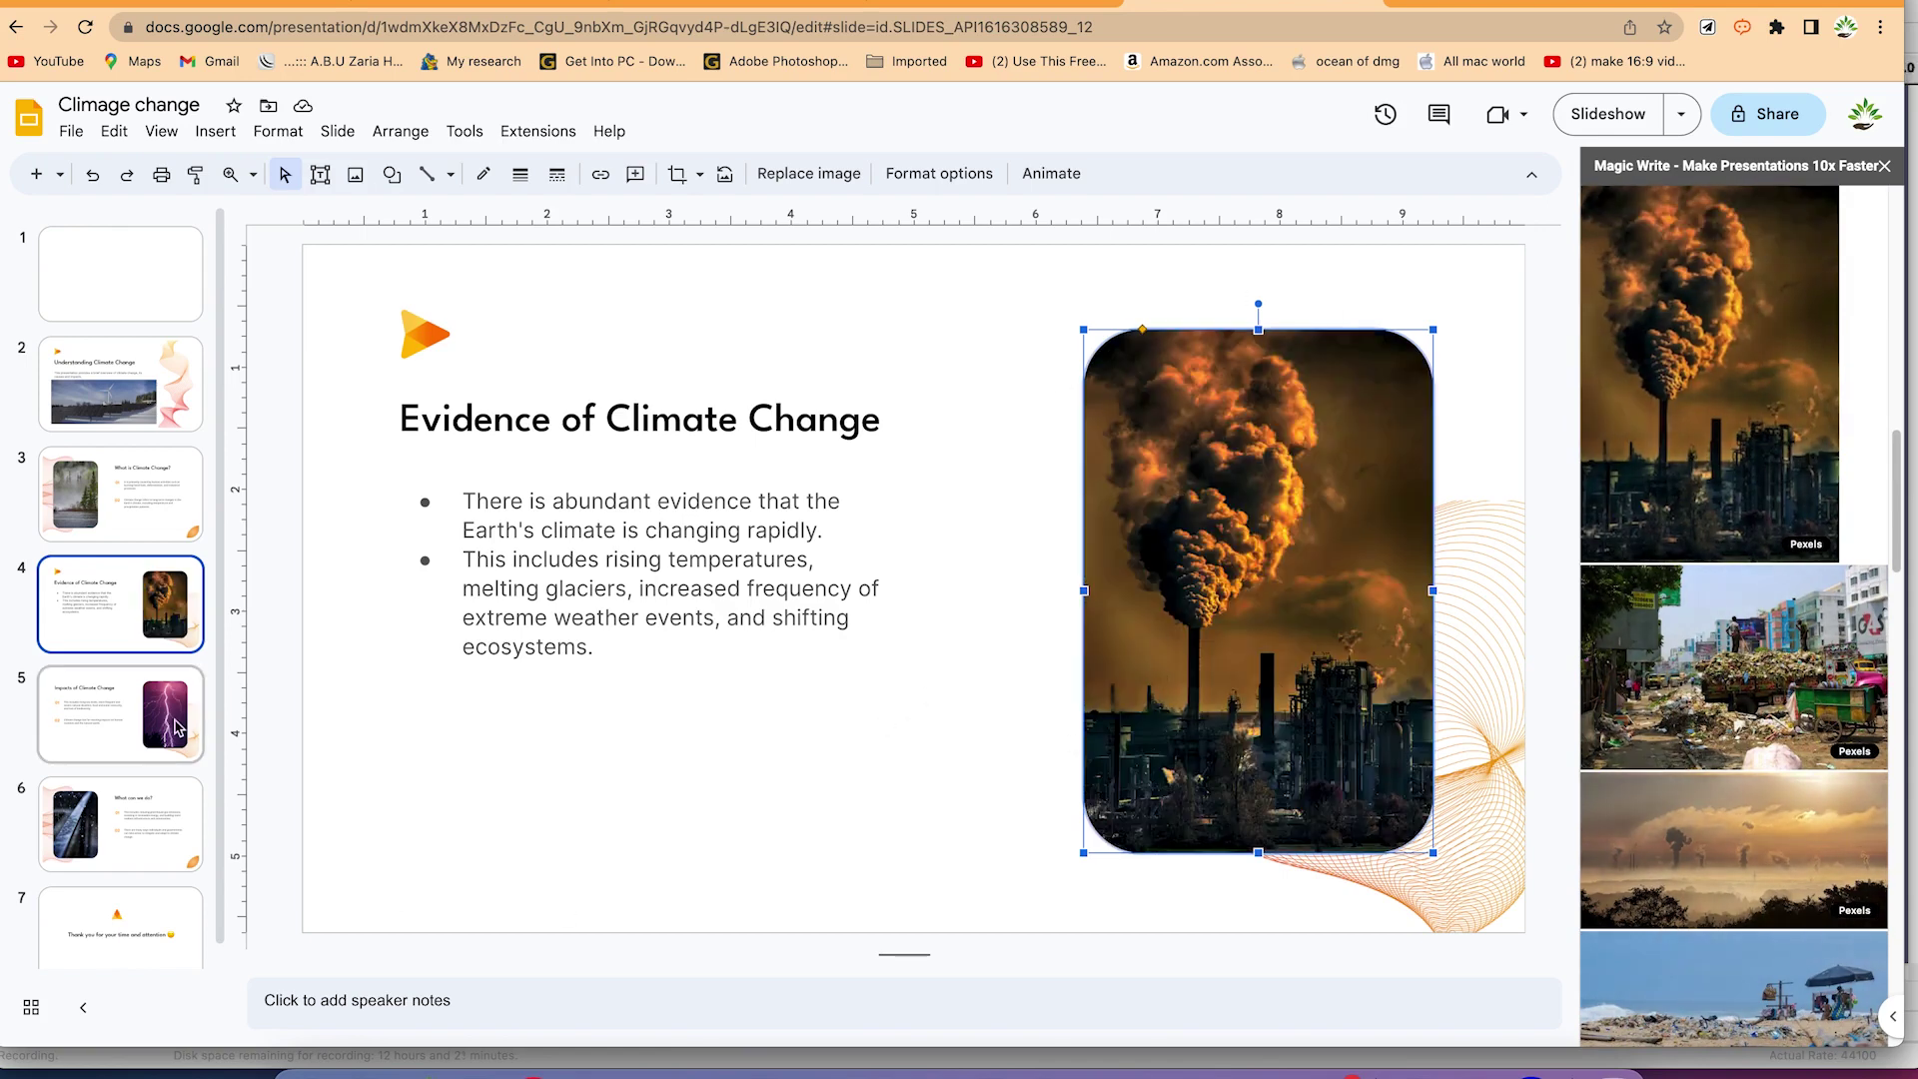
pyautogui.scroll(-1, 155, 723)
pyautogui.click(105, 687)
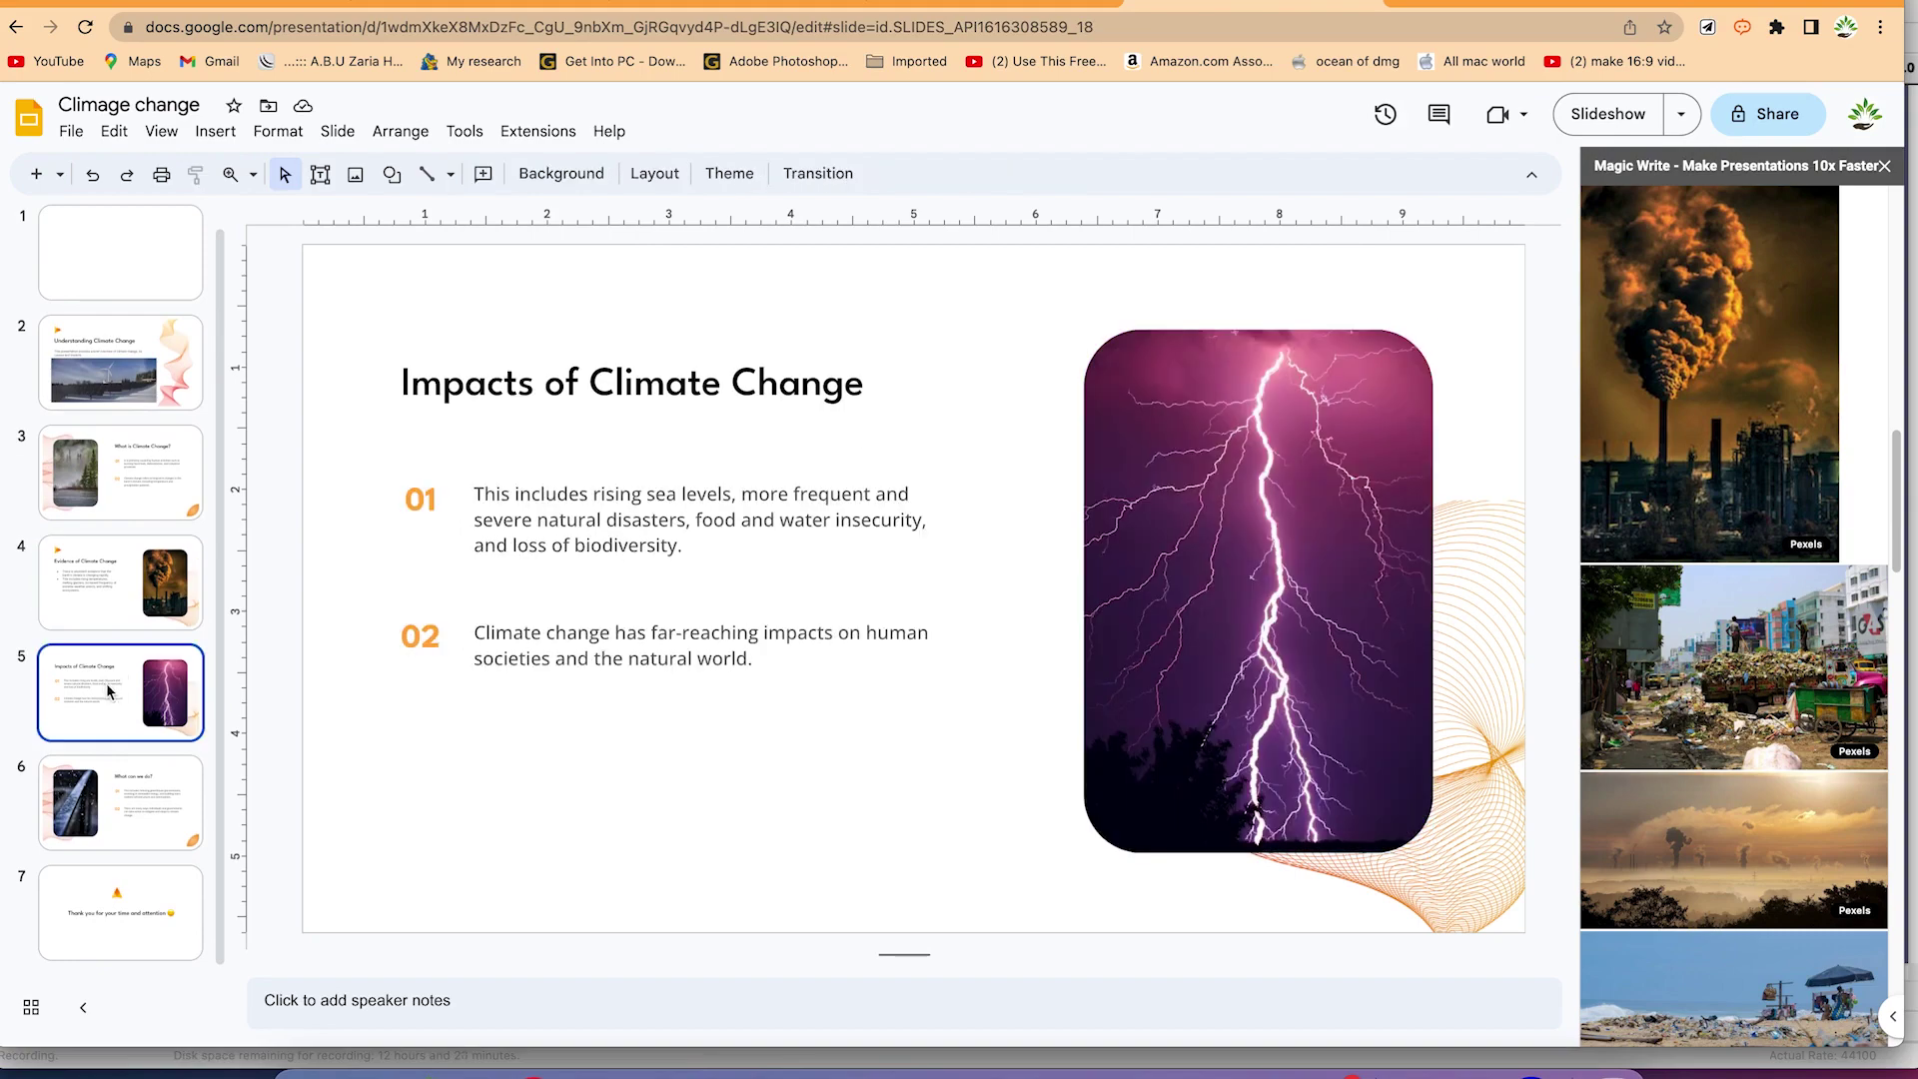
# Replace the lightning image on the Impacts slide with the Pexels shark photo
pyautogui.scroll(-8, 1763, 685)
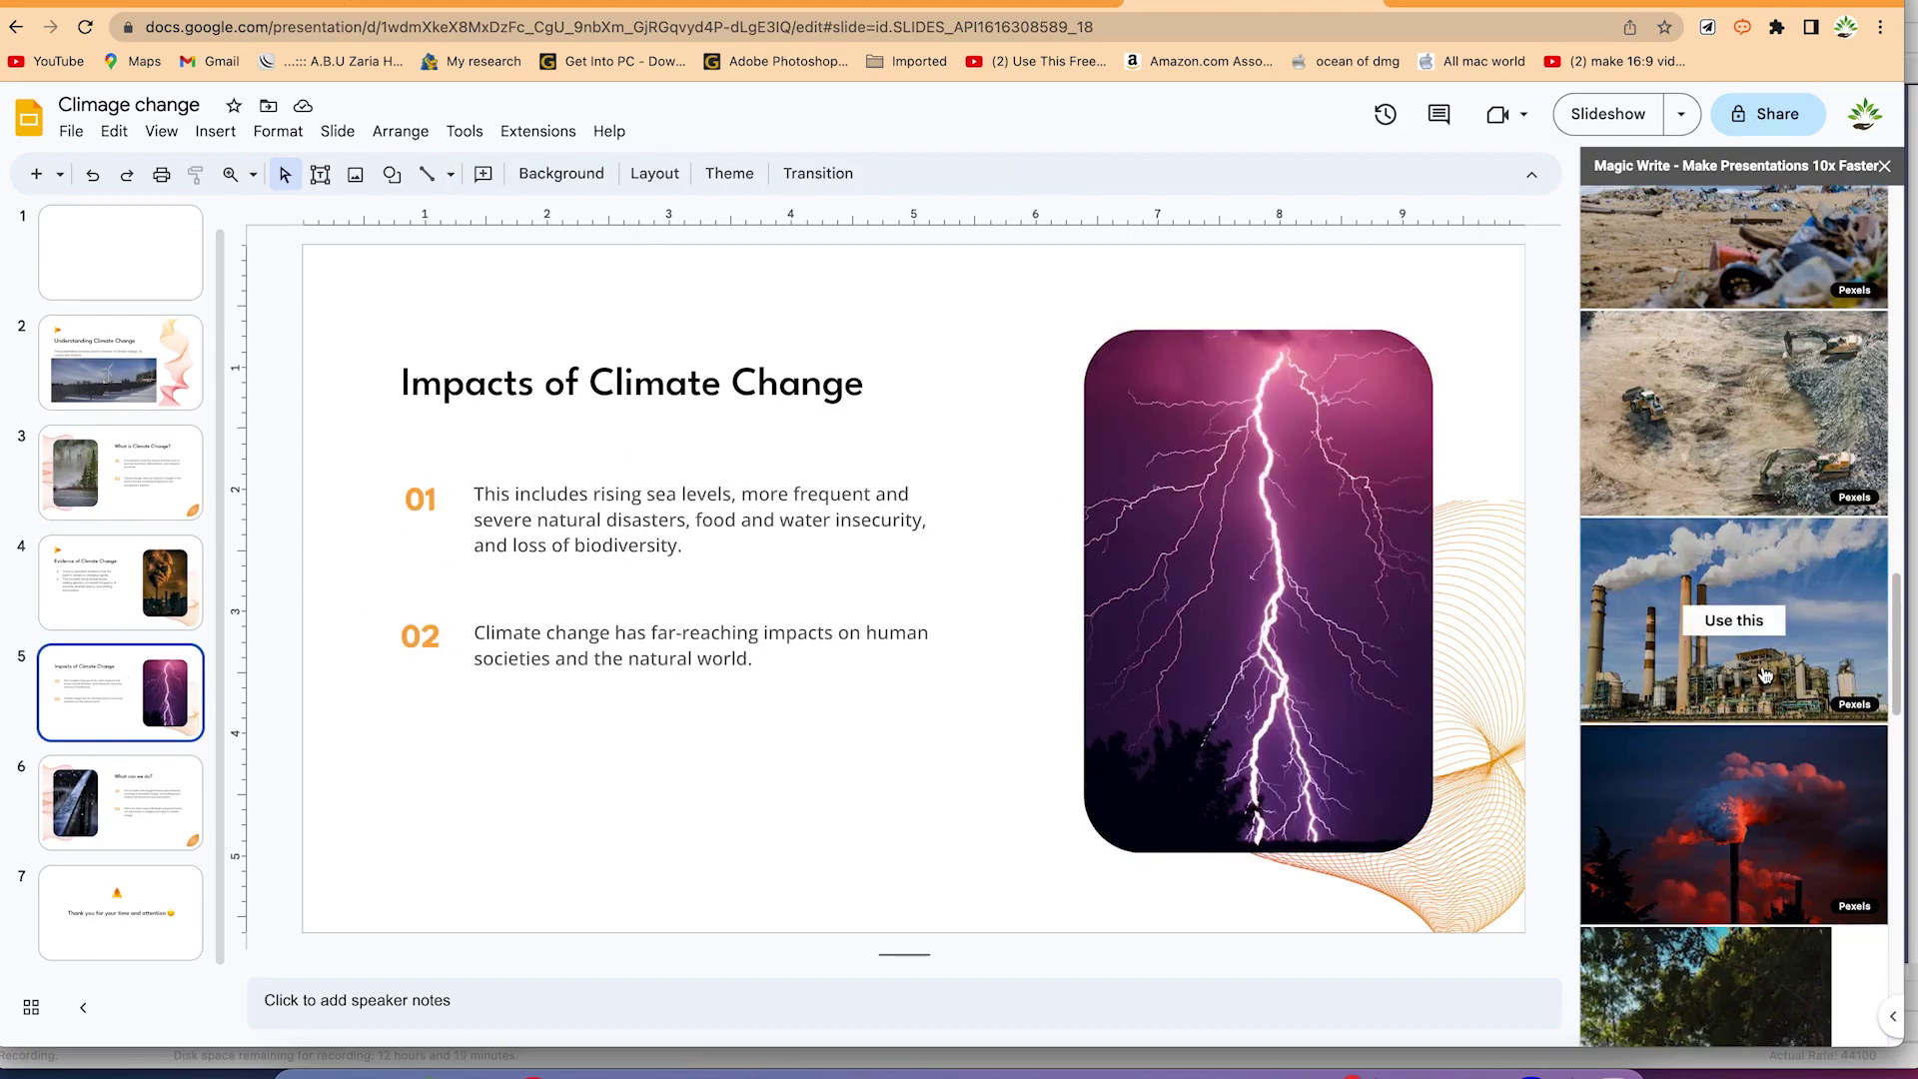
pyautogui.scroll(10, 1748, 639)
pyautogui.scroll(-10, 1728, 579)
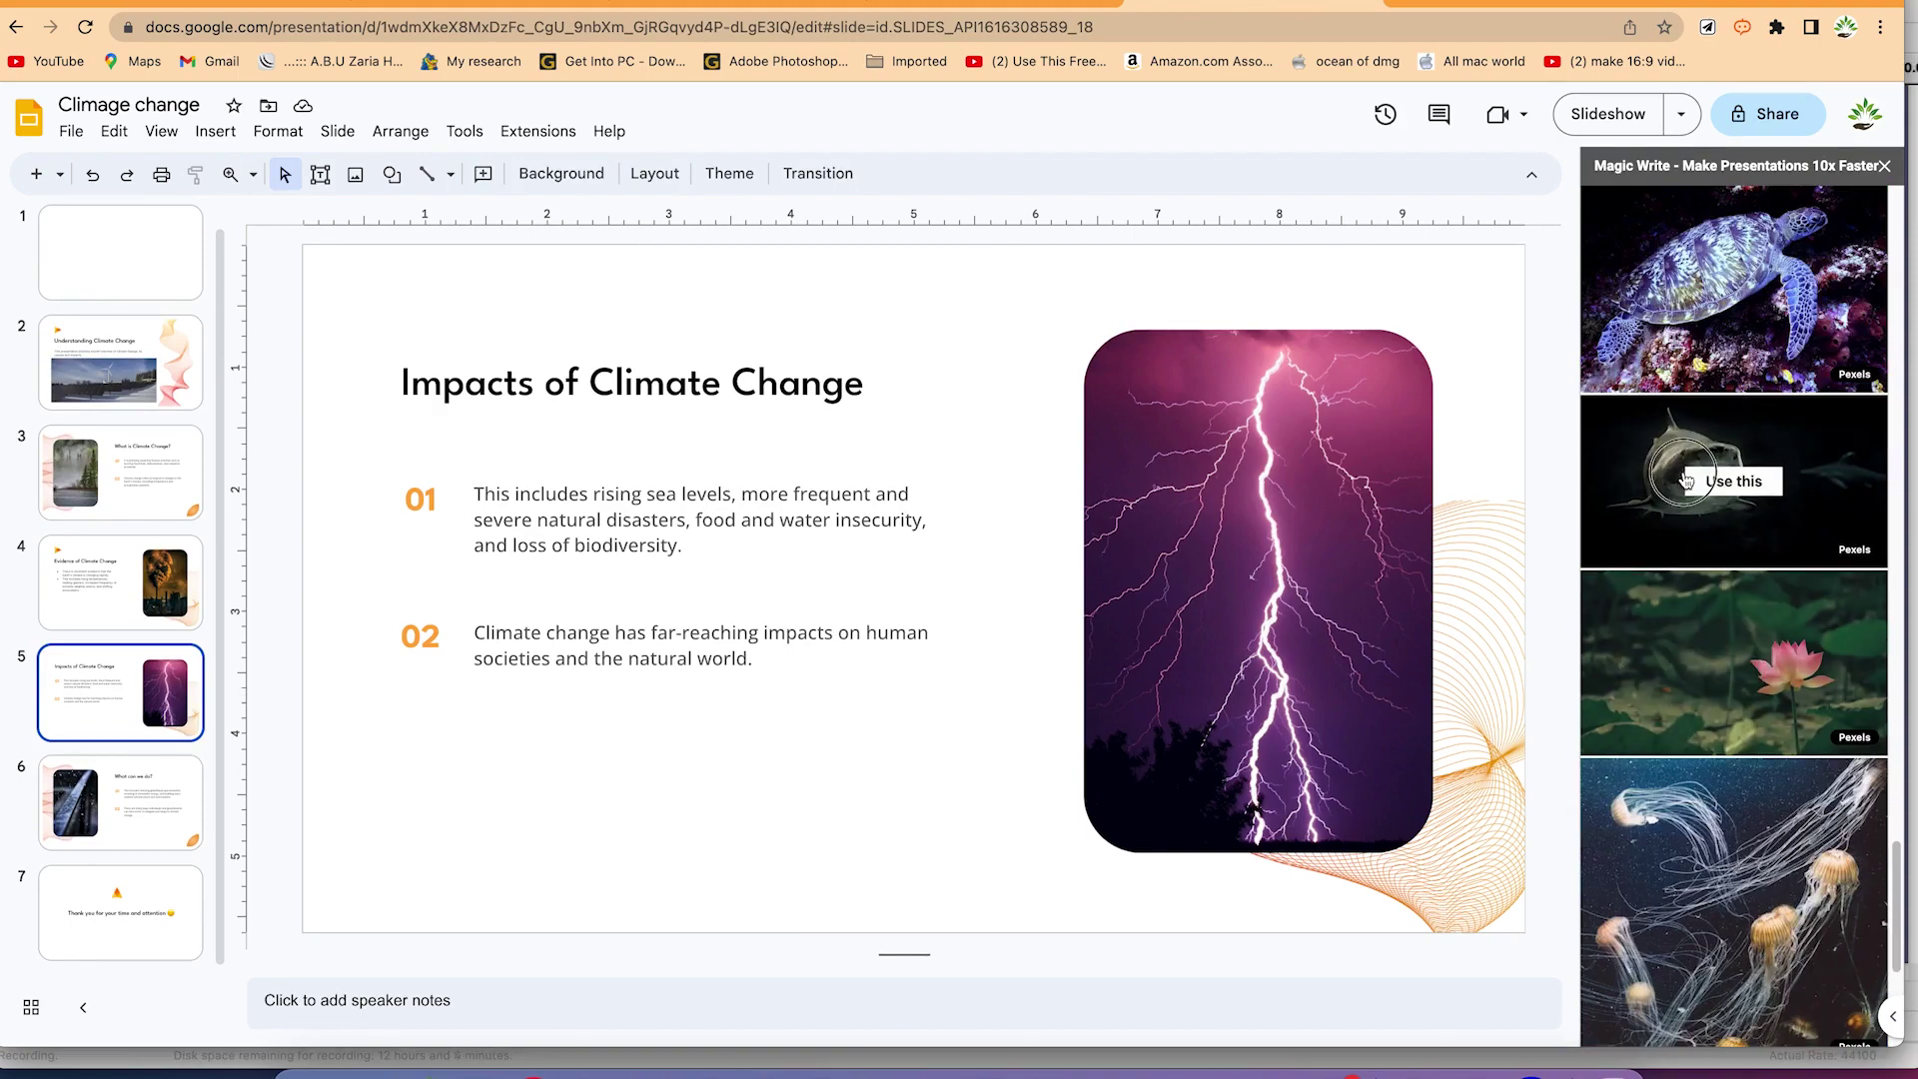
pyautogui.click(1736, 481)
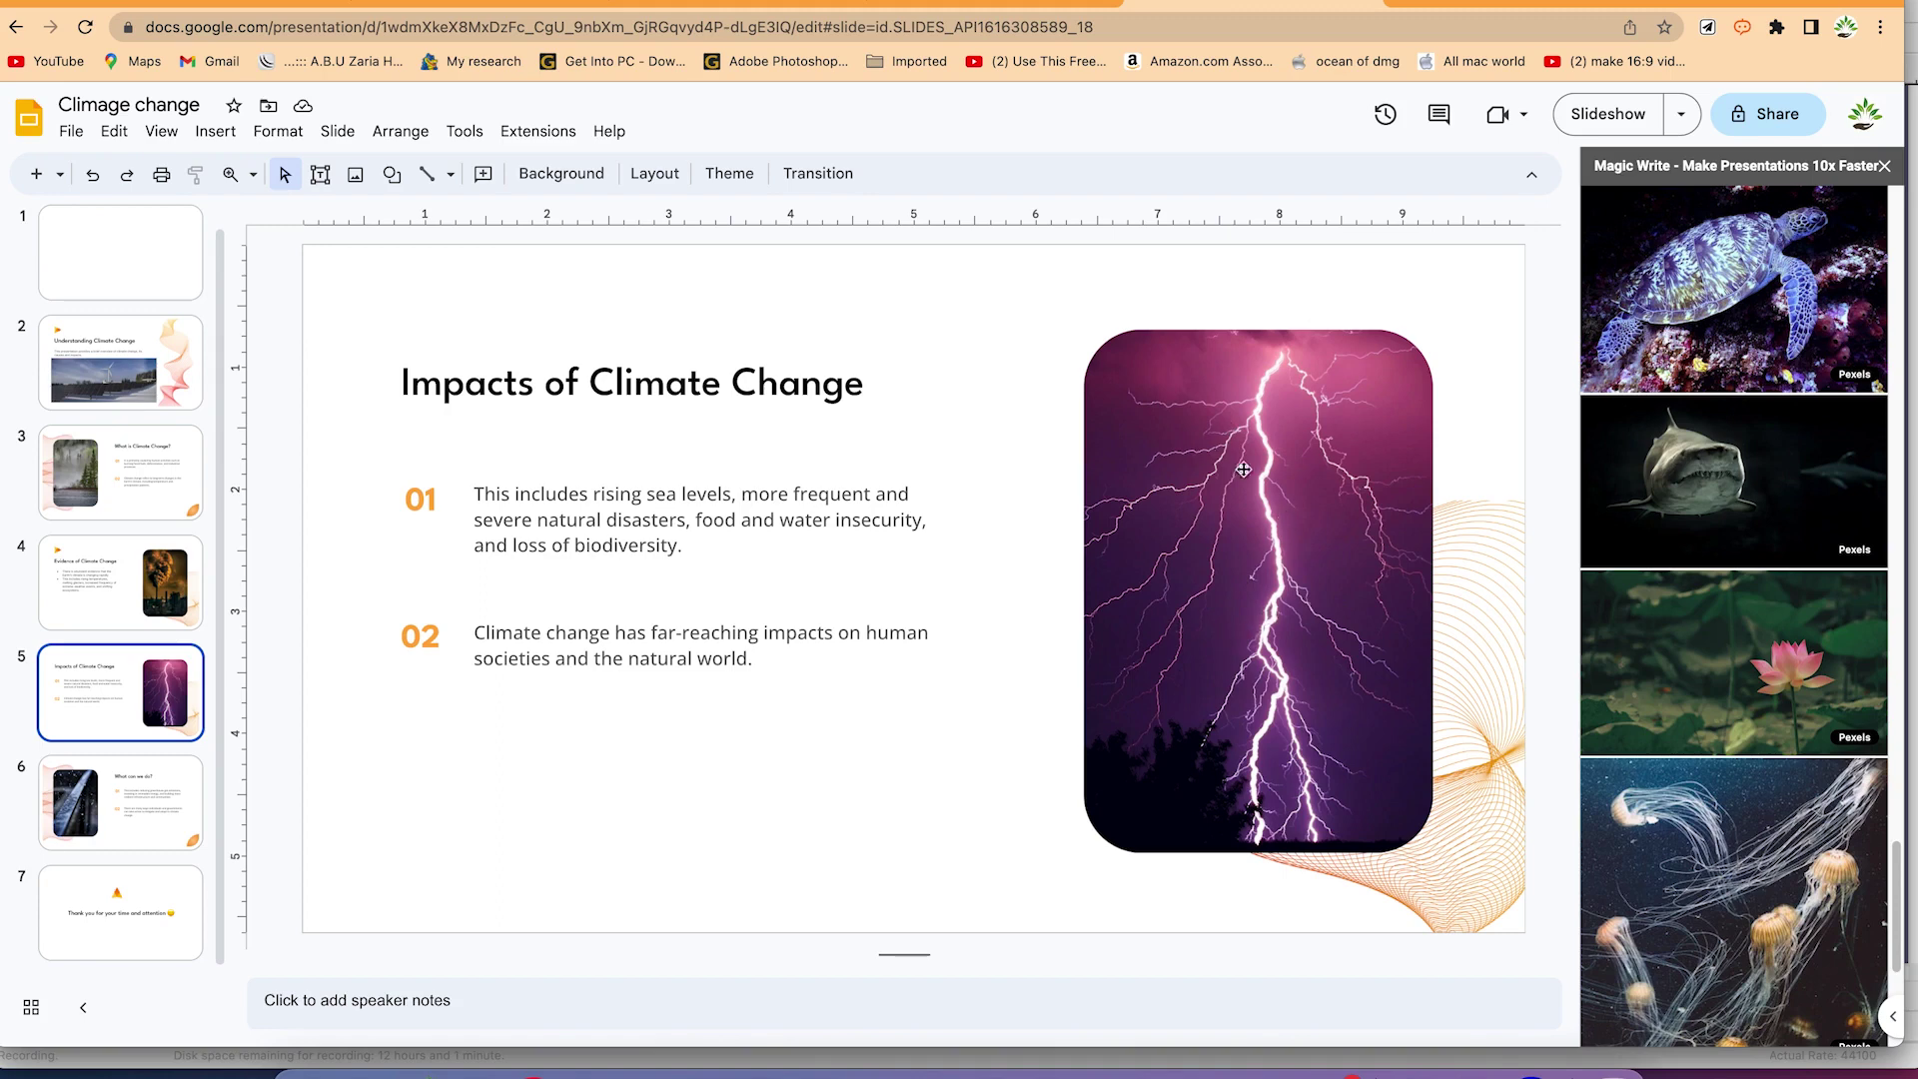
# Crop the shark photo, shifting it right and up within the rounded frame
pyautogui.click(1253, 576)
pyautogui.doubleClick(1252, 579)
pyautogui.moveTo(1270, 563)
pyautogui.mouseDown()
pyautogui.moveTo(1334, 560)
pyautogui.moveTo(1284, 545)
pyautogui.mouseUp()
pyautogui.moveTo(1156, 542); pyautogui.dragTo(1174, 523)
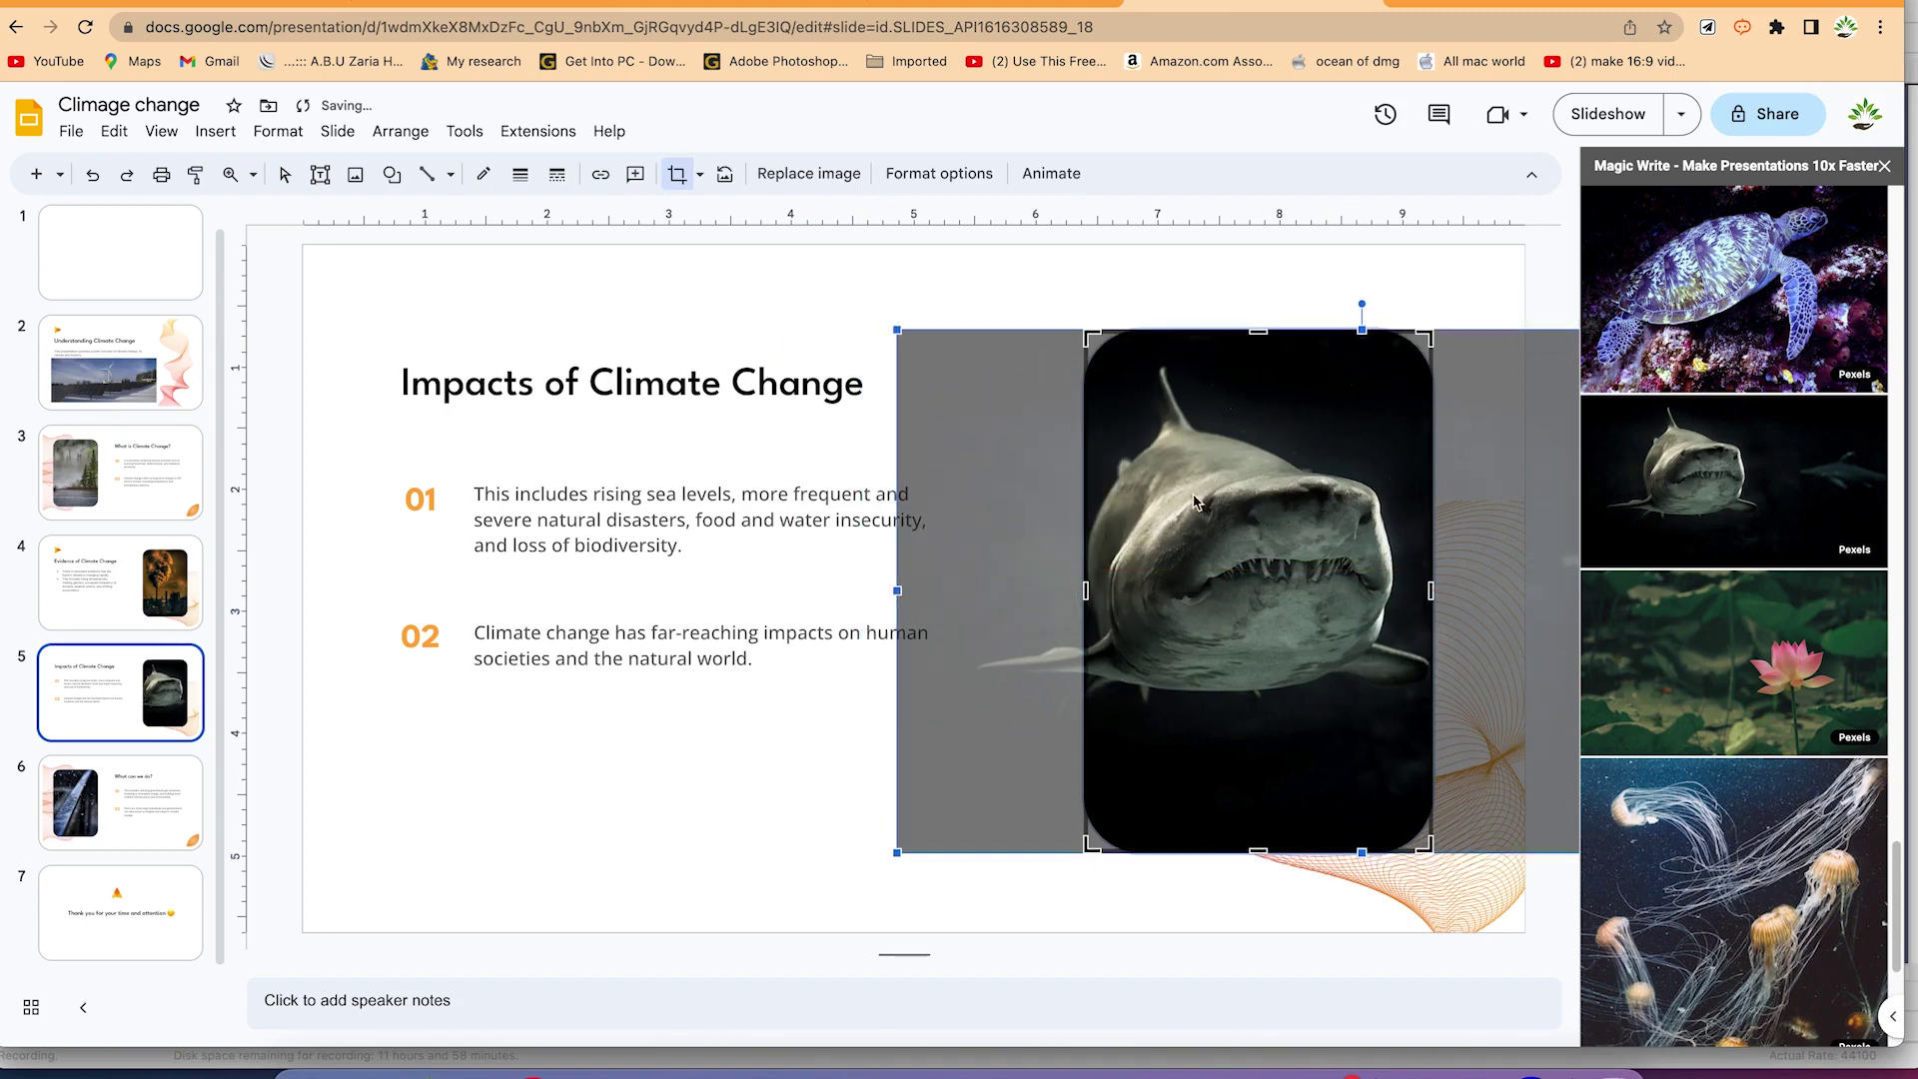
pyautogui.press('Return')
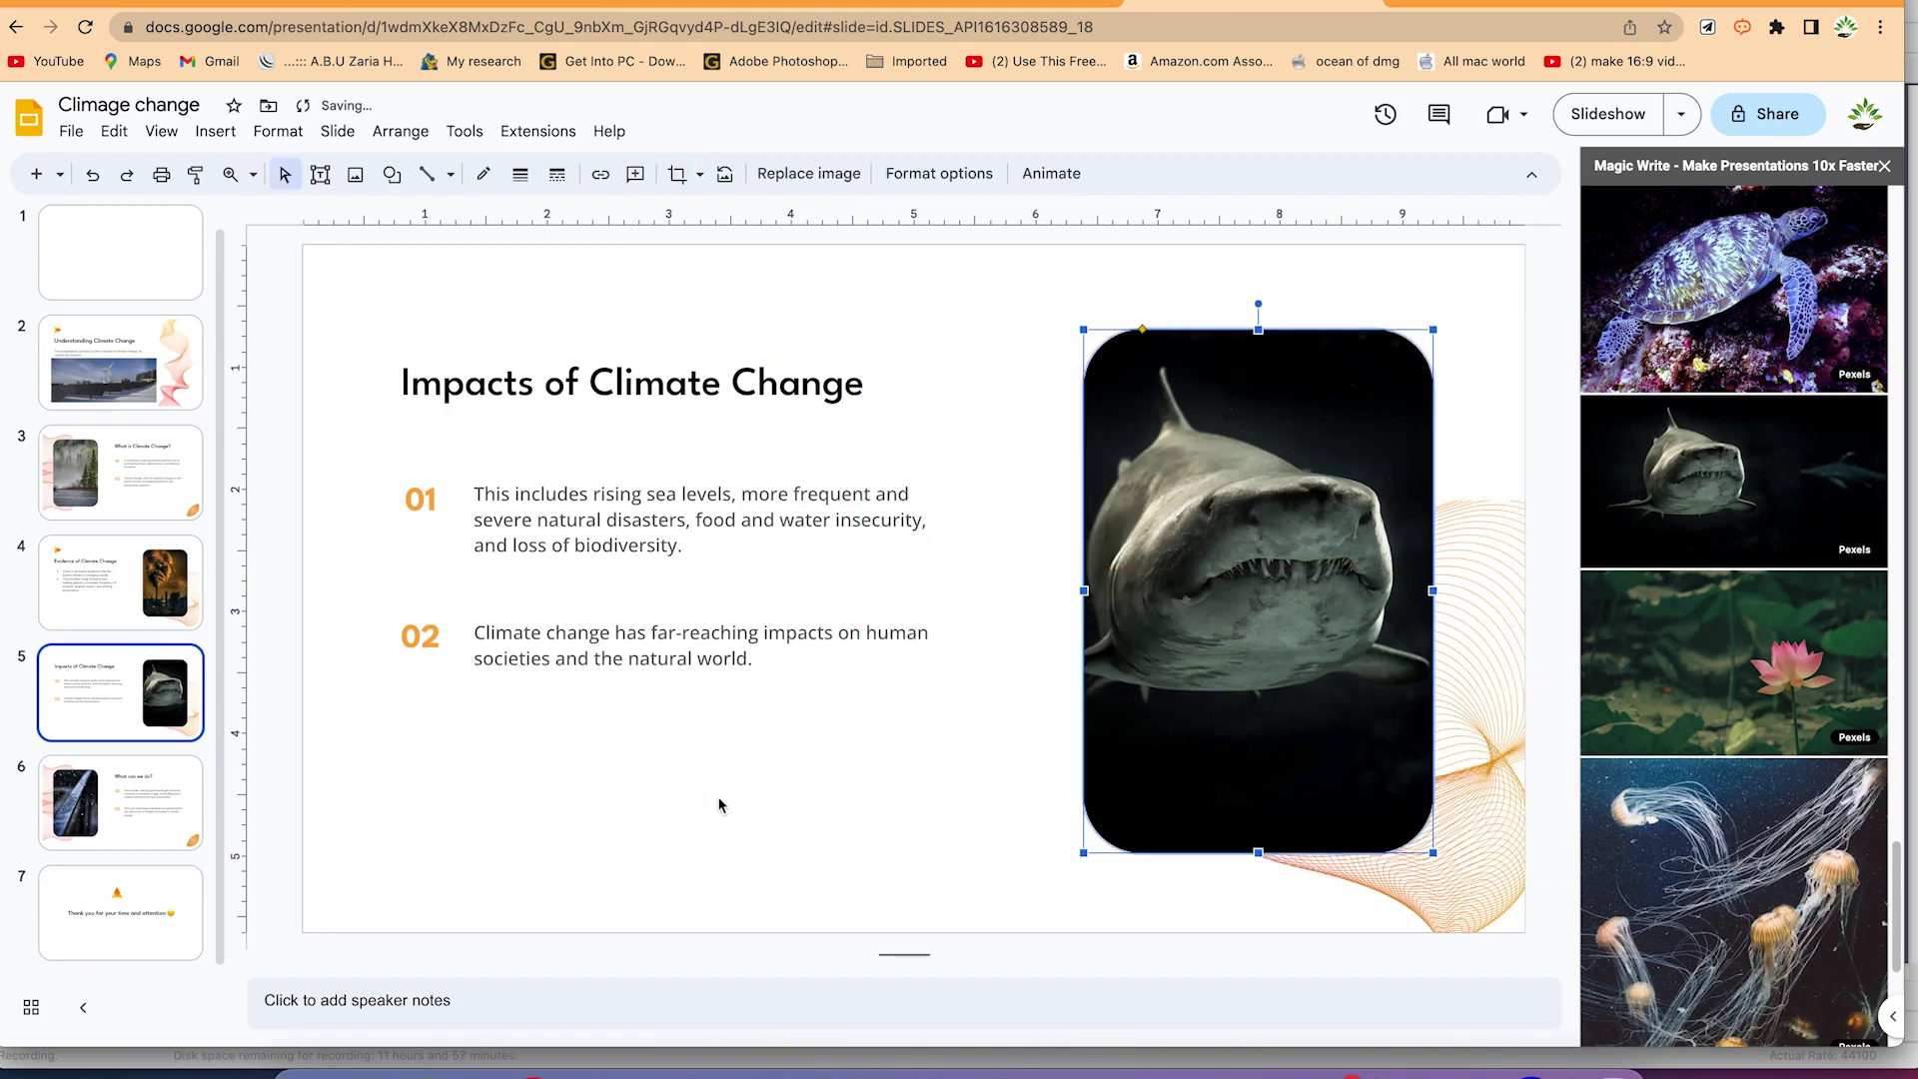
# Check slides 6 and 7, then return to the Impacts of Climate Change slide
pyautogui.click(133, 821)
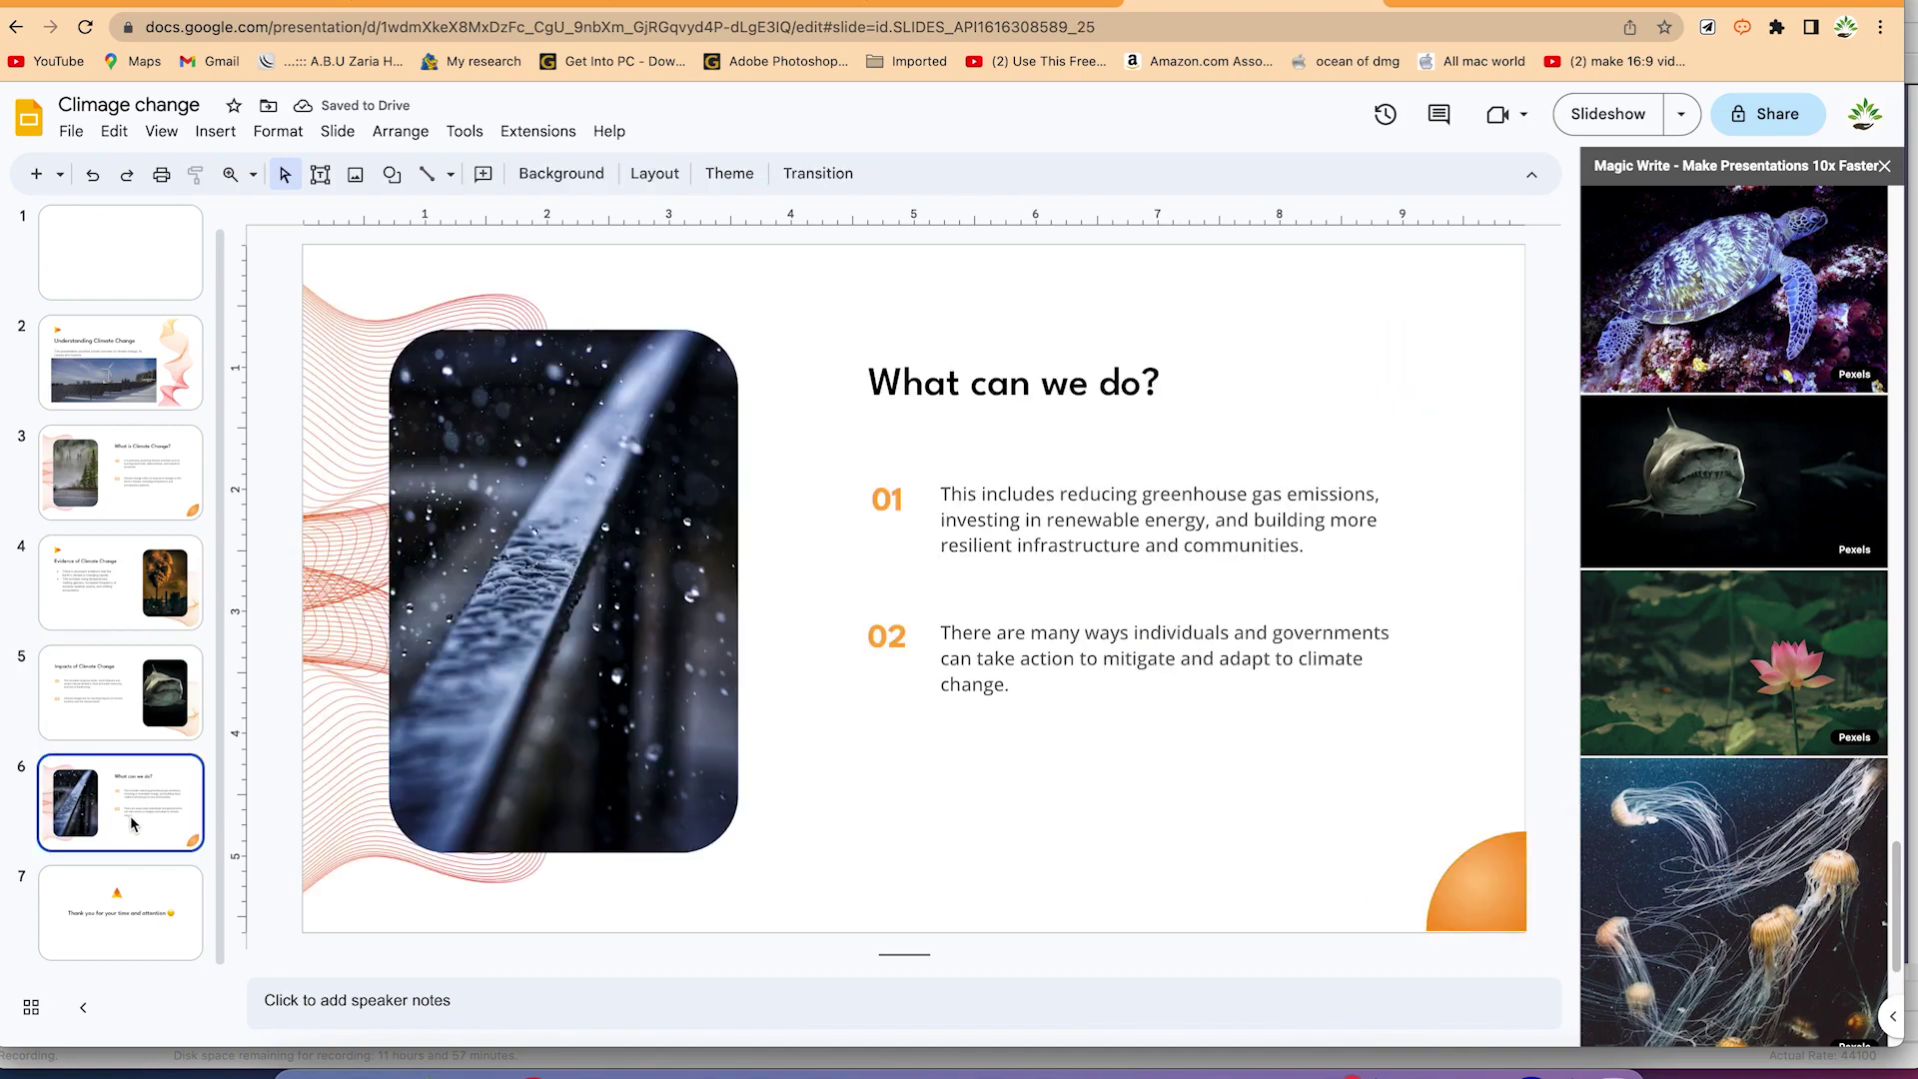
pyautogui.click(121, 871)
pyautogui.click(127, 711)
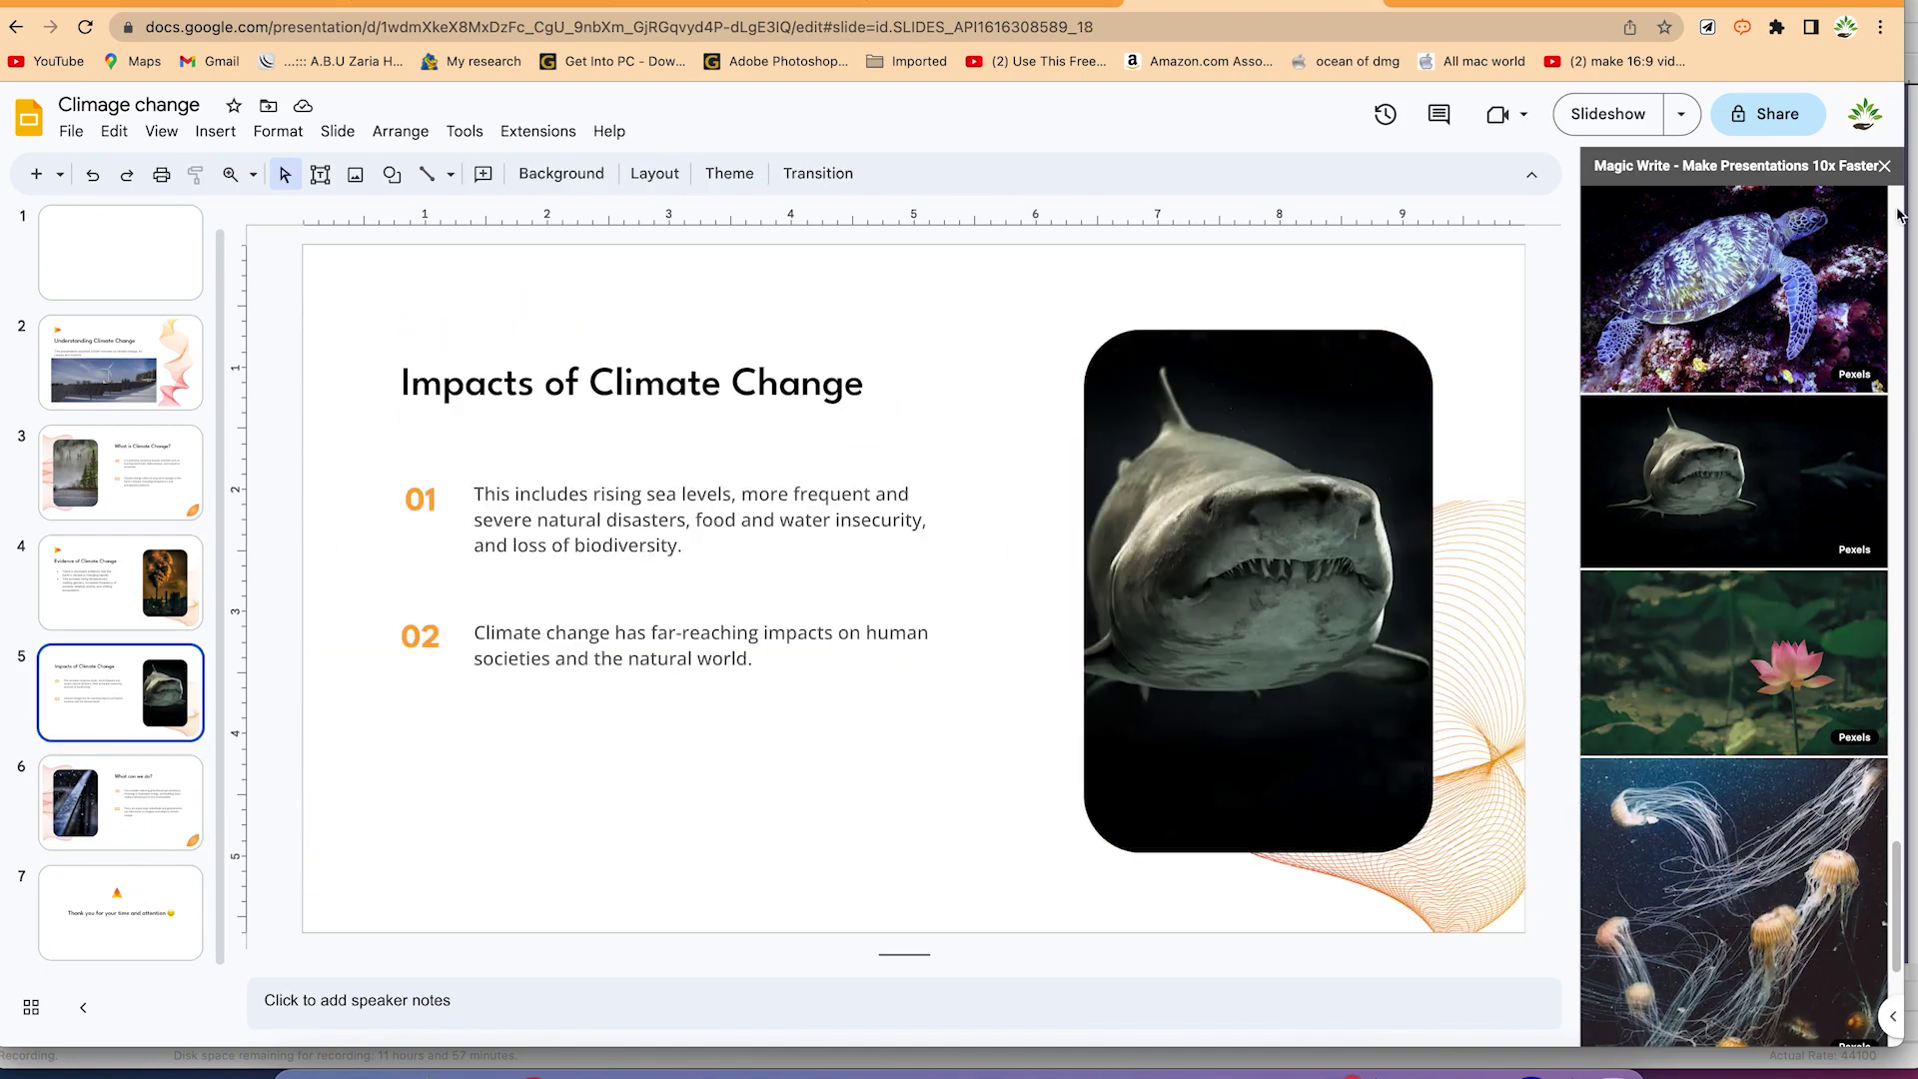
# Close the image panel, apply the Tropic theme from the Themes list, and view slide 1
pyautogui.click(1886, 166)
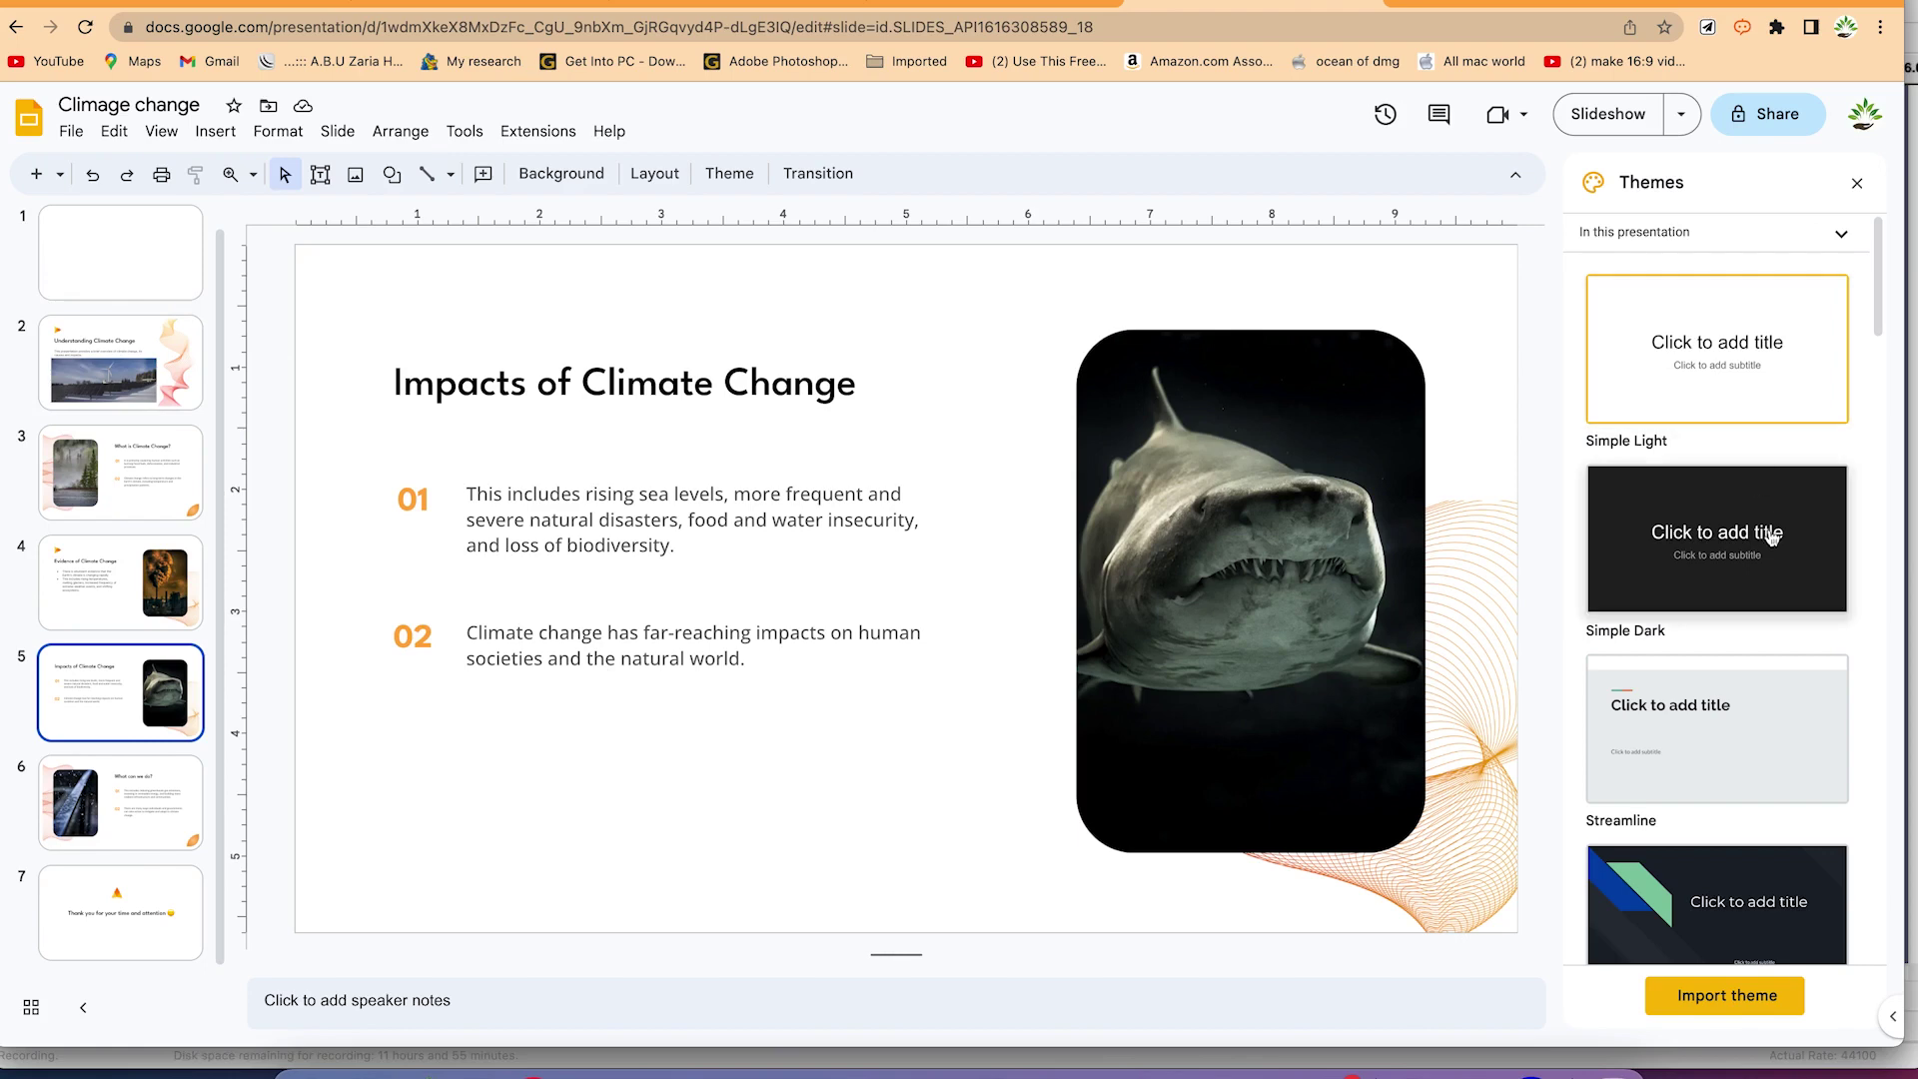
pyautogui.scroll(-15, 1648, 531)
pyautogui.scroll(-15, 1753, 579)
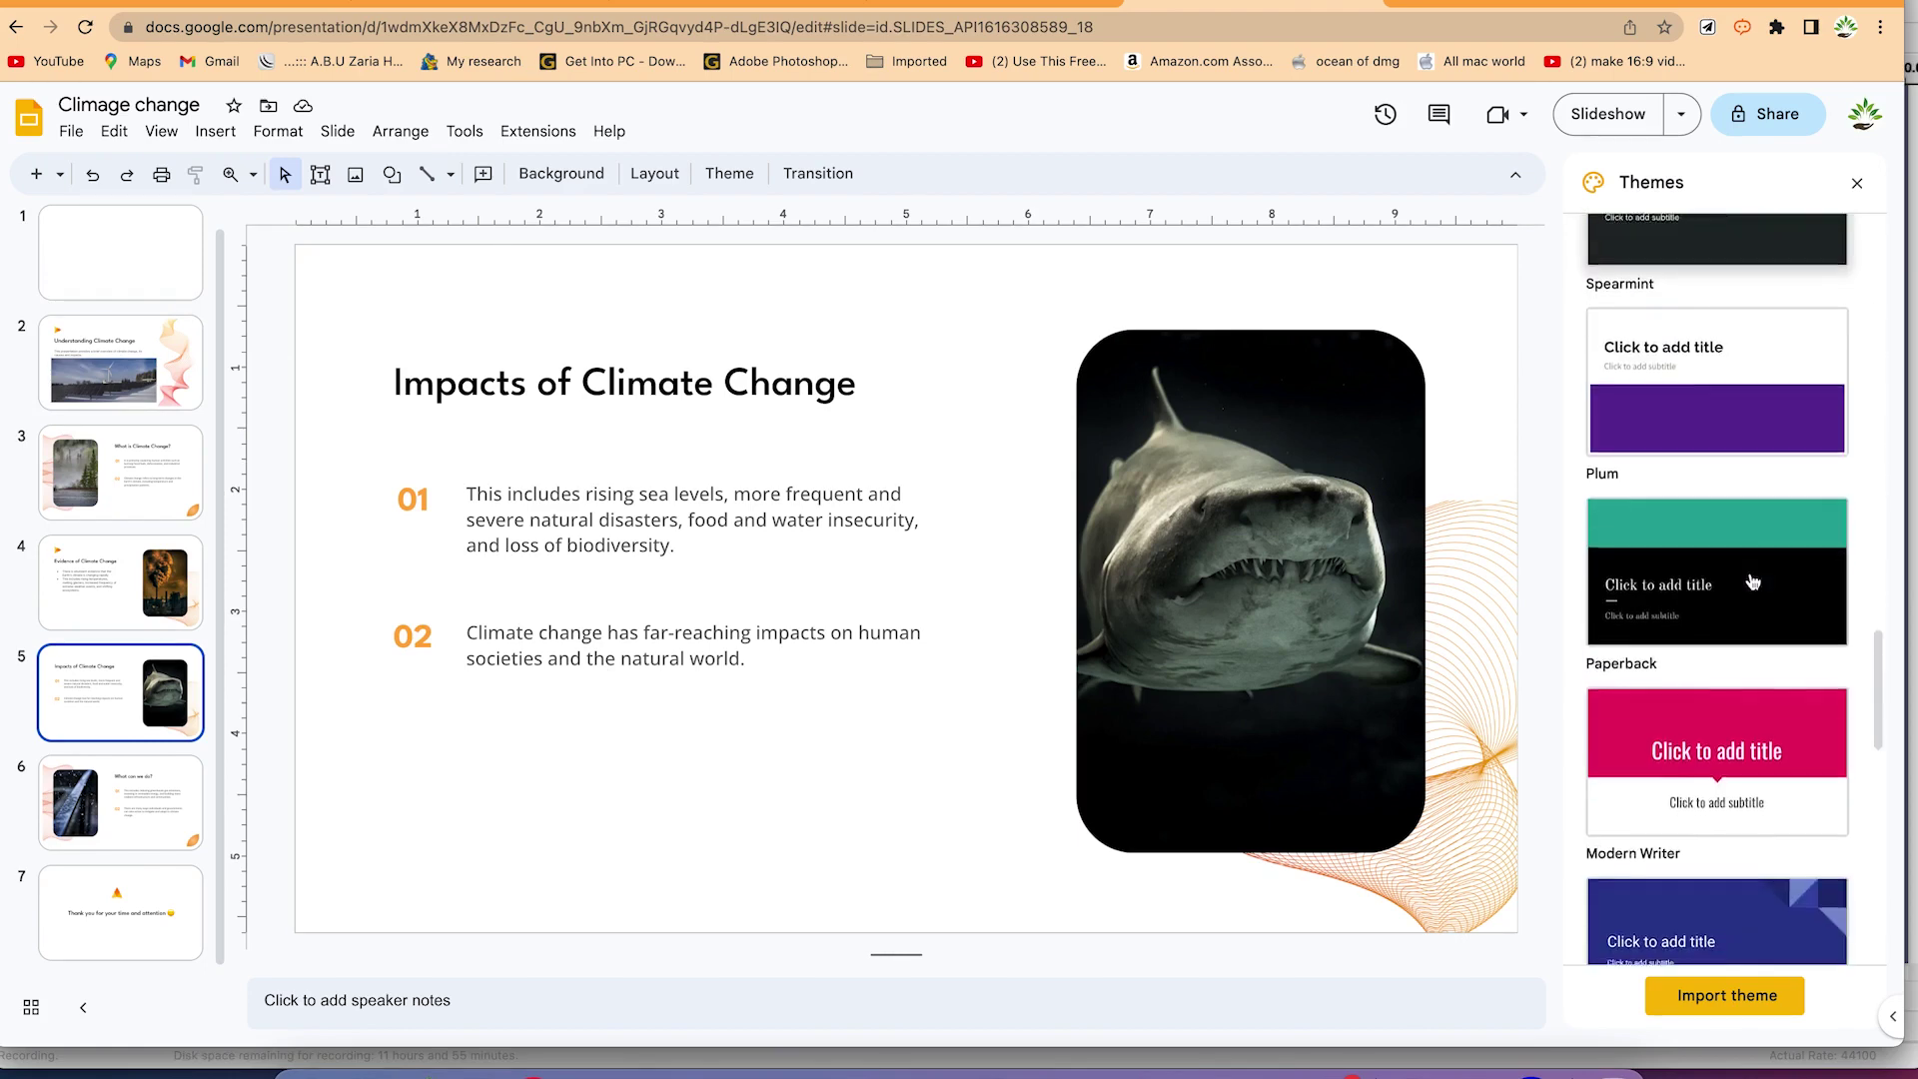
pyautogui.scroll(-5, 1757, 565)
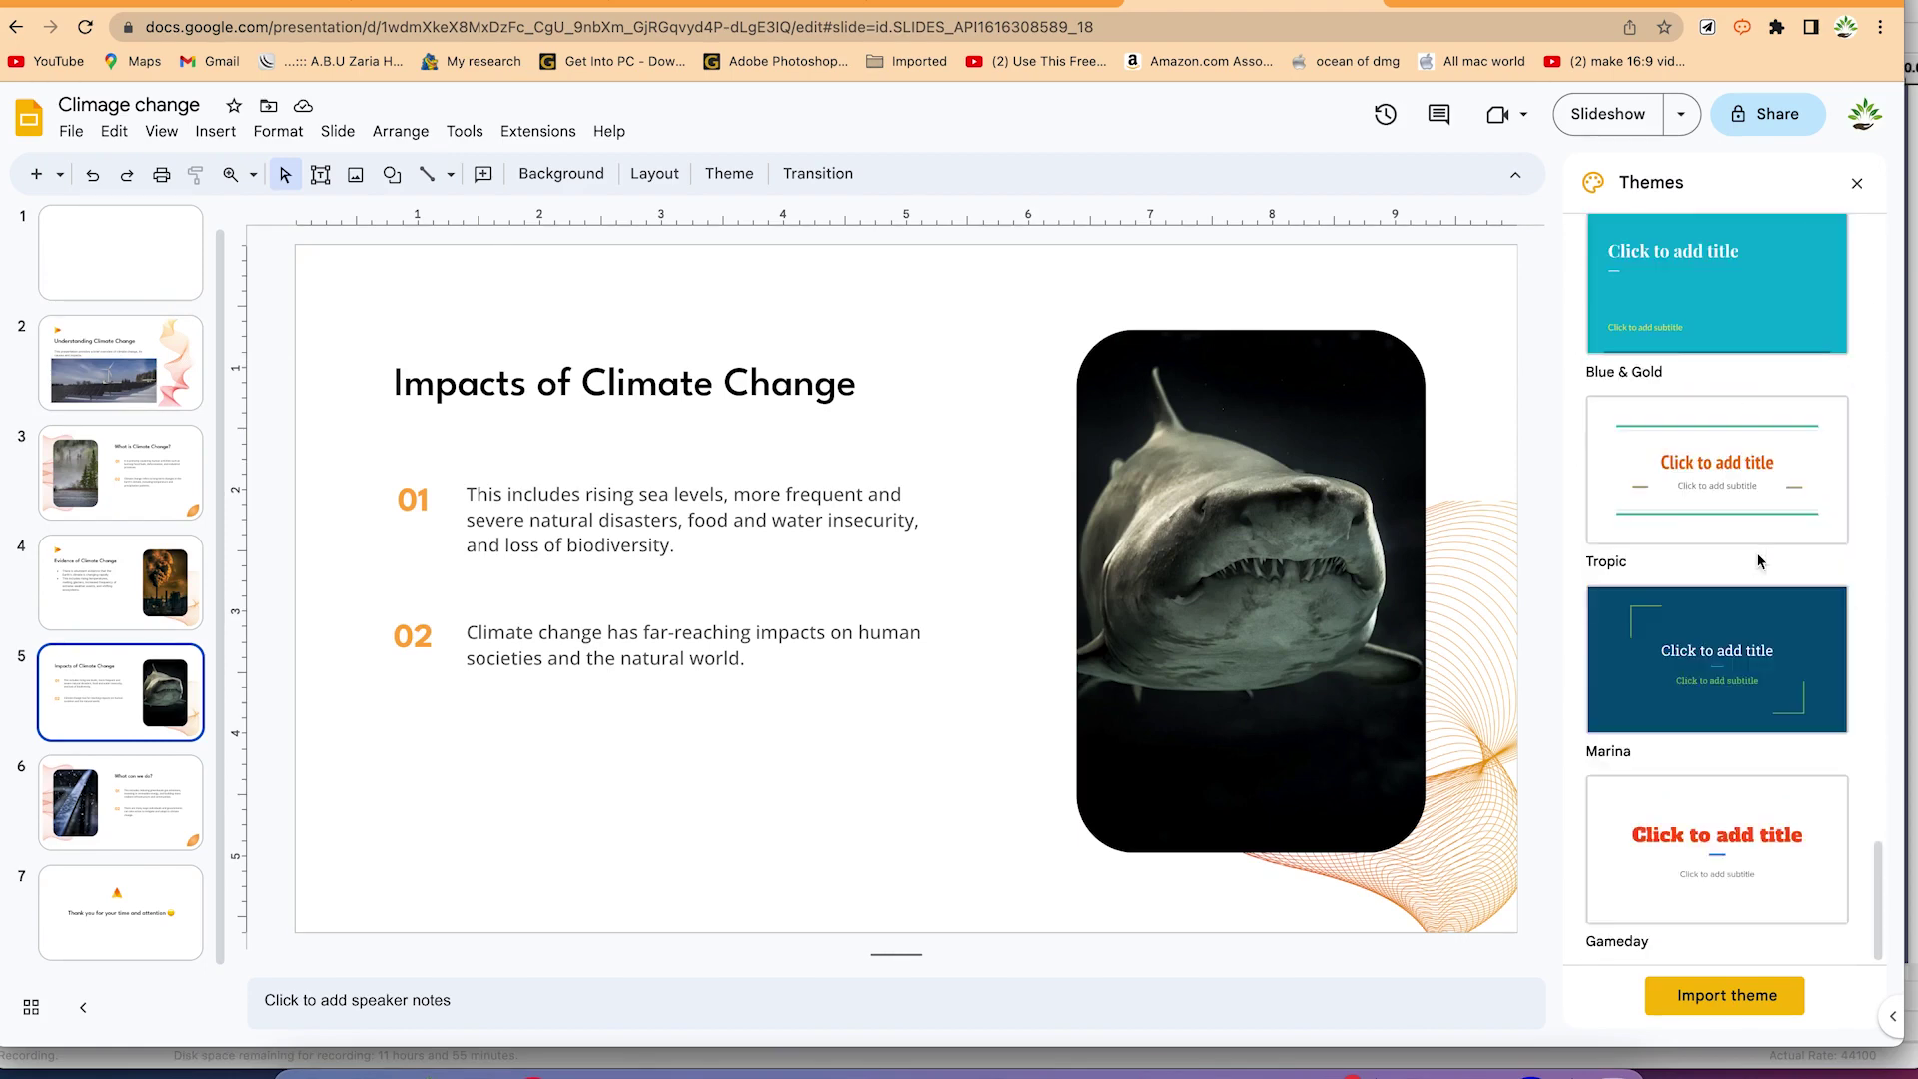
pyautogui.scroll(10, 1758, 561)
pyautogui.scroll(-10, 1743, 574)
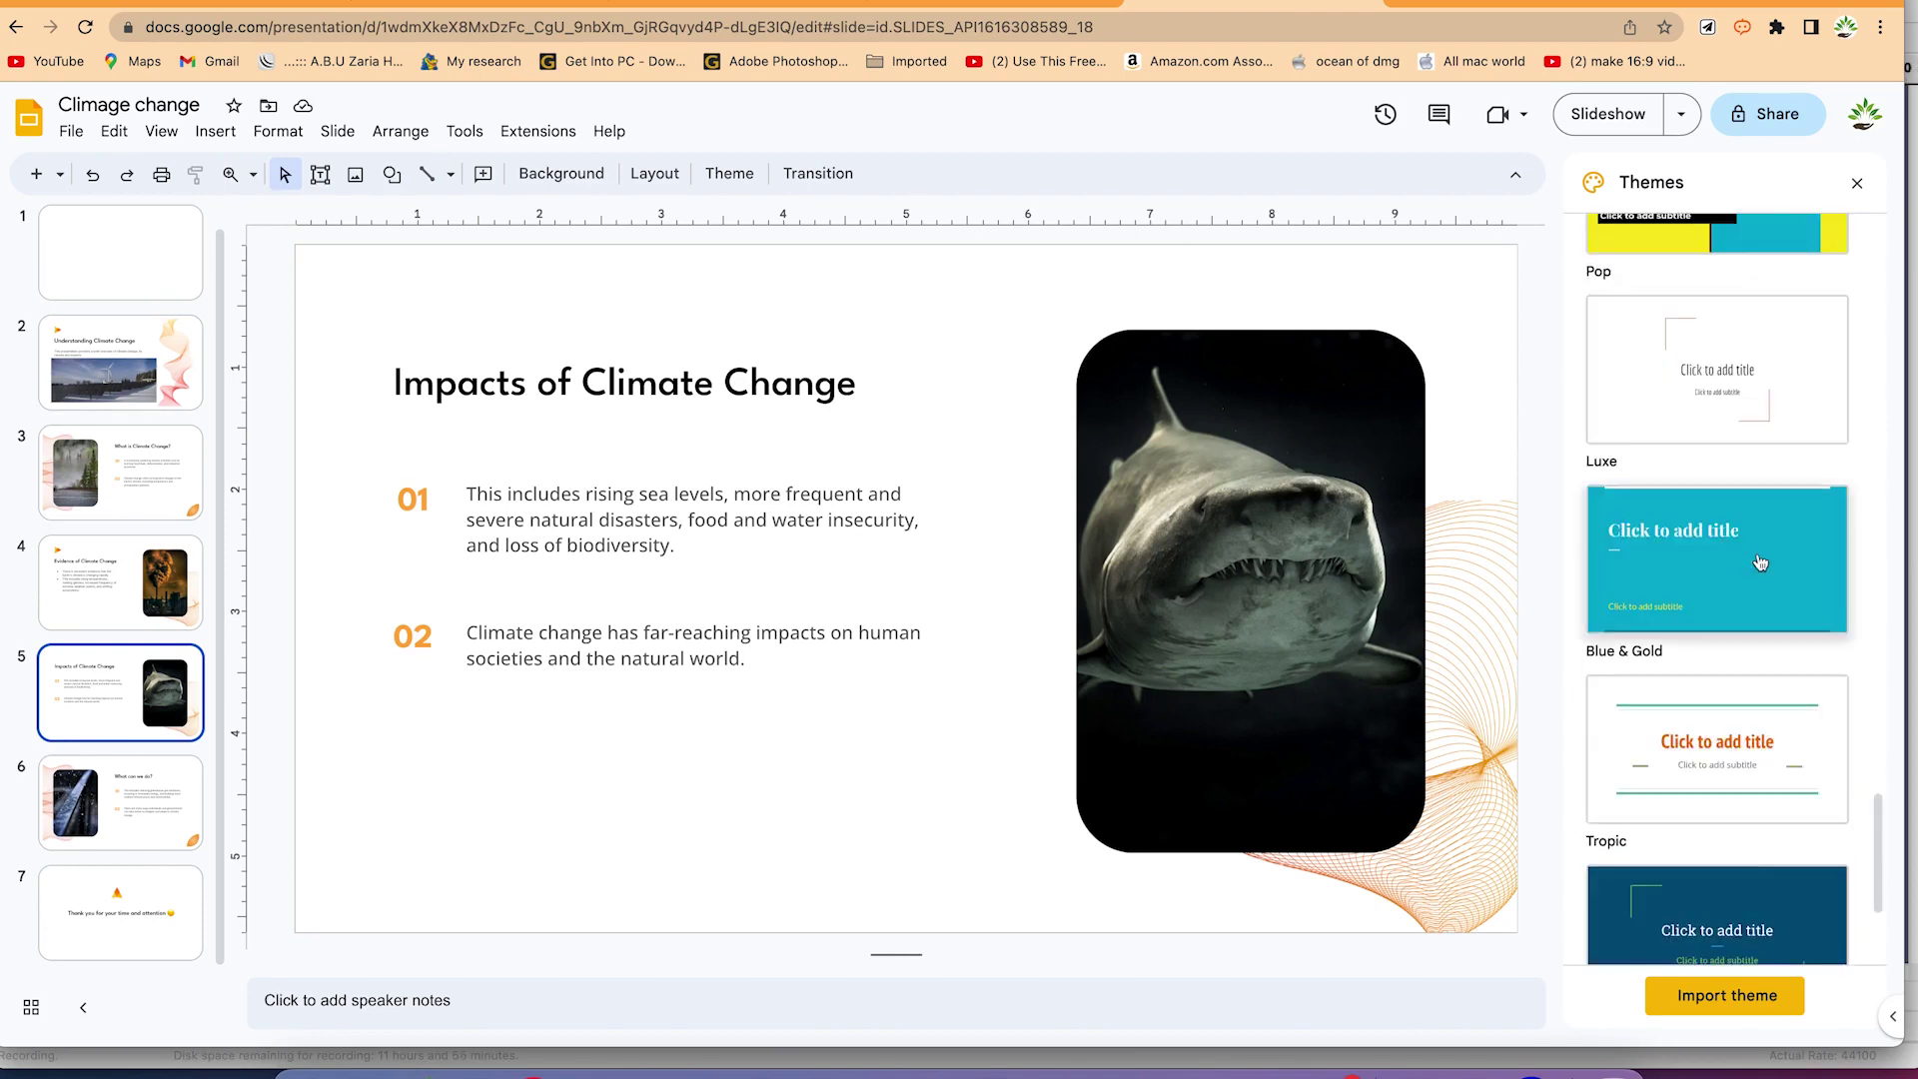
pyautogui.click(1701, 474)
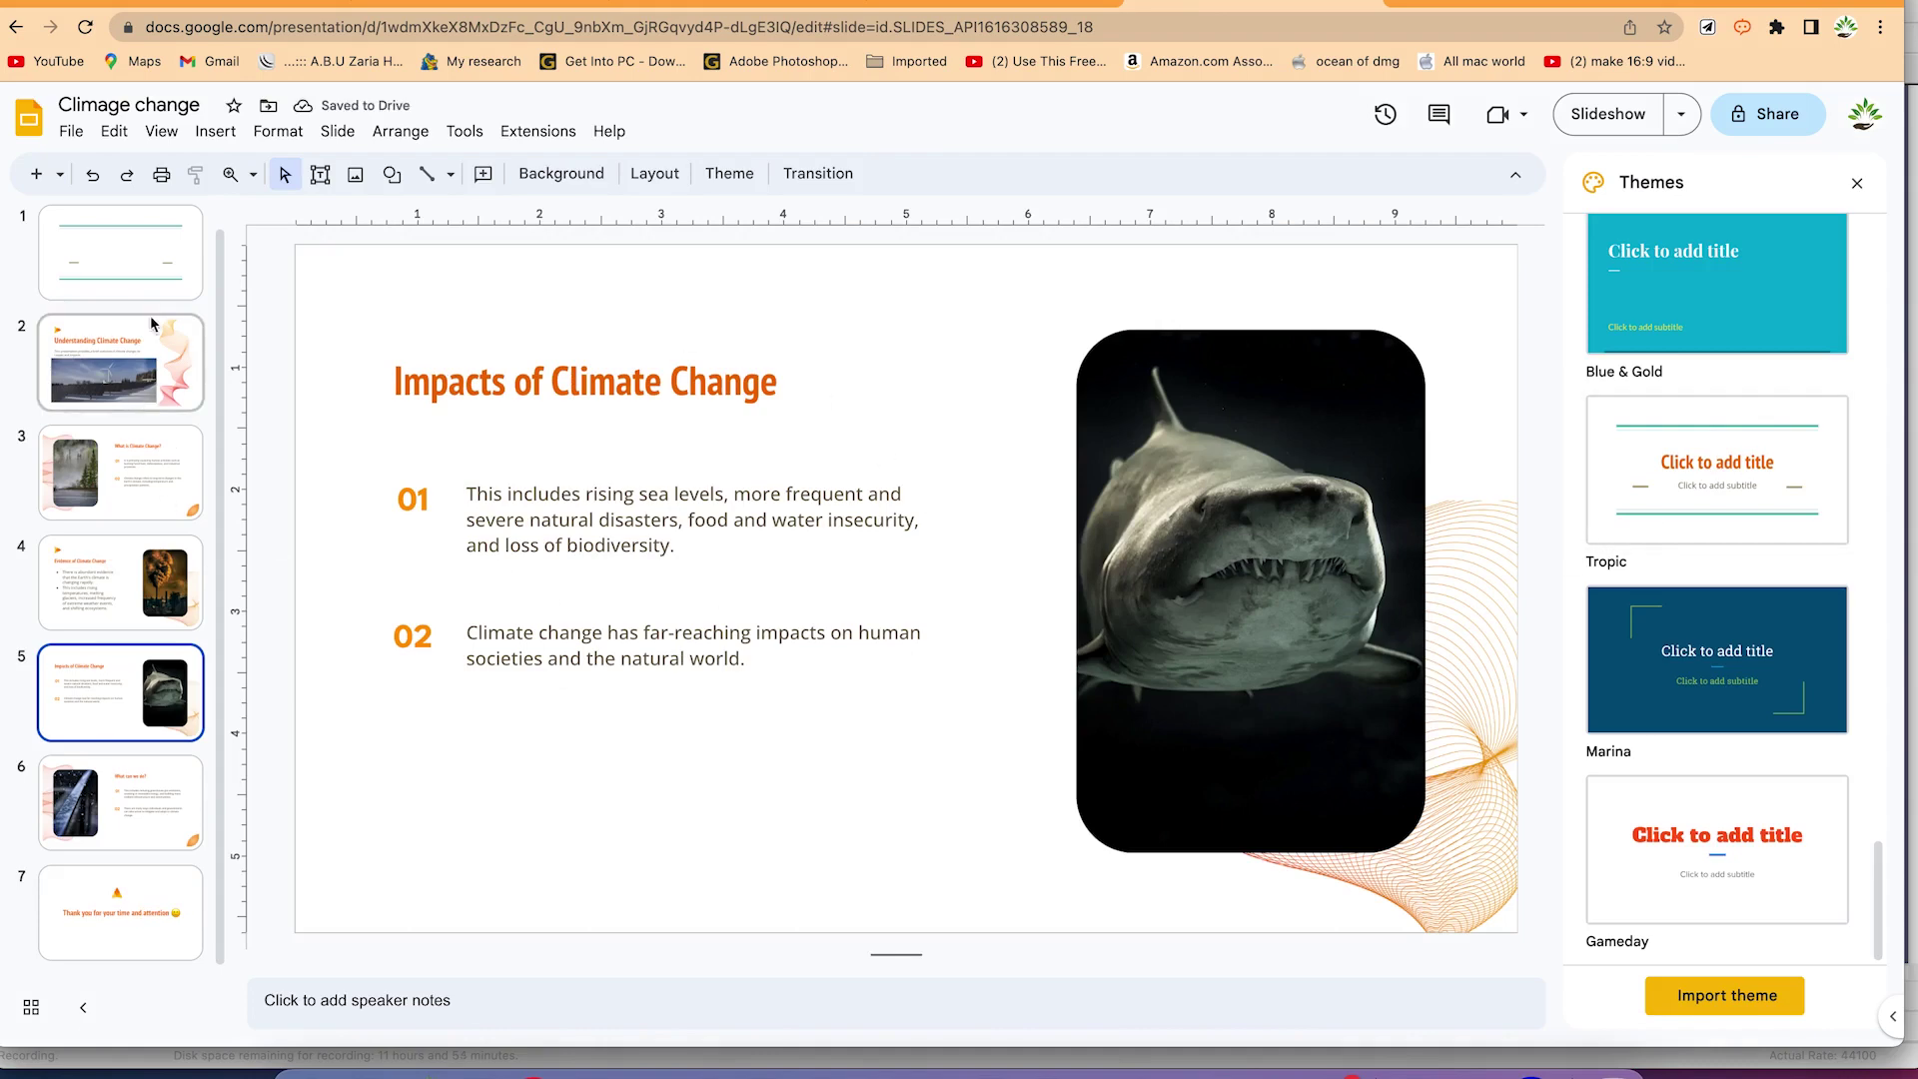
pyautogui.click(153, 290)
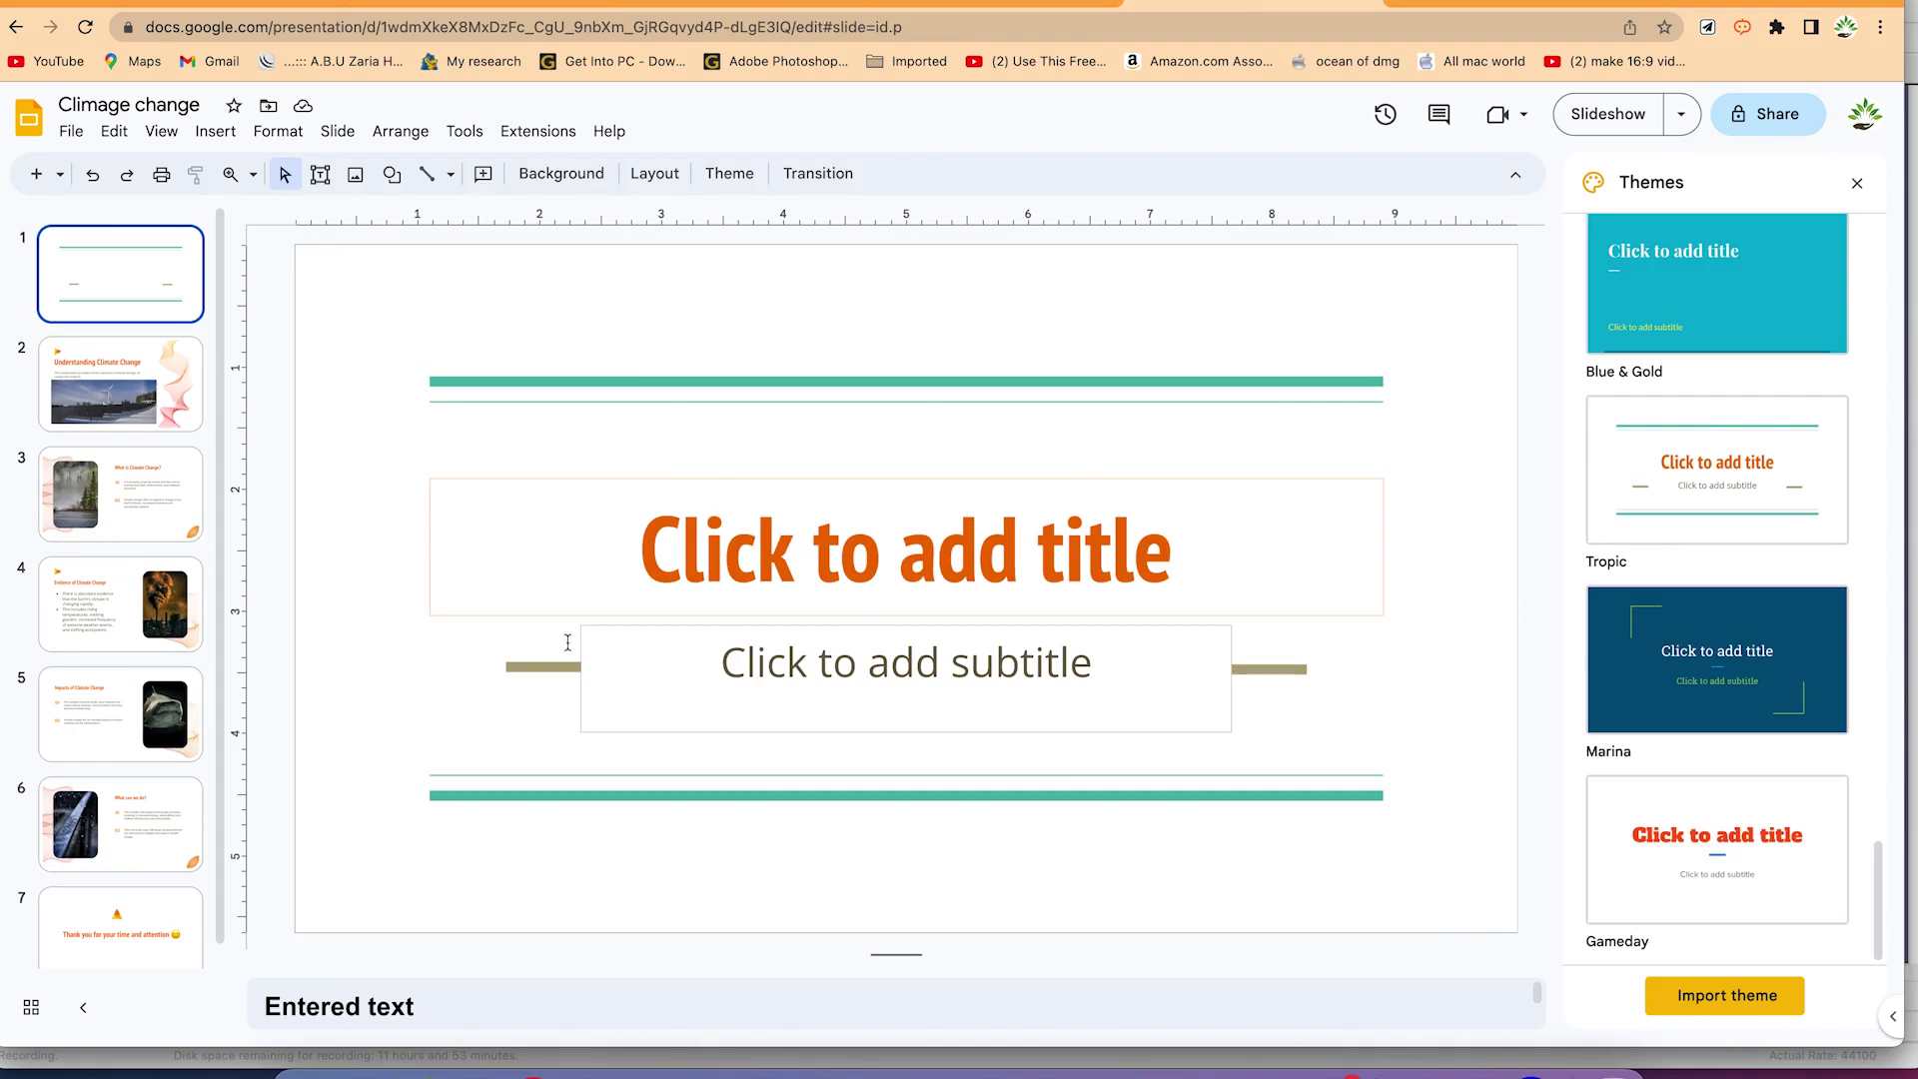
# Step through slides 2 to 7 in the Tropic theme, ending on the Thank you slide
pyautogui.click(122, 400)
pyautogui.click(120, 505)
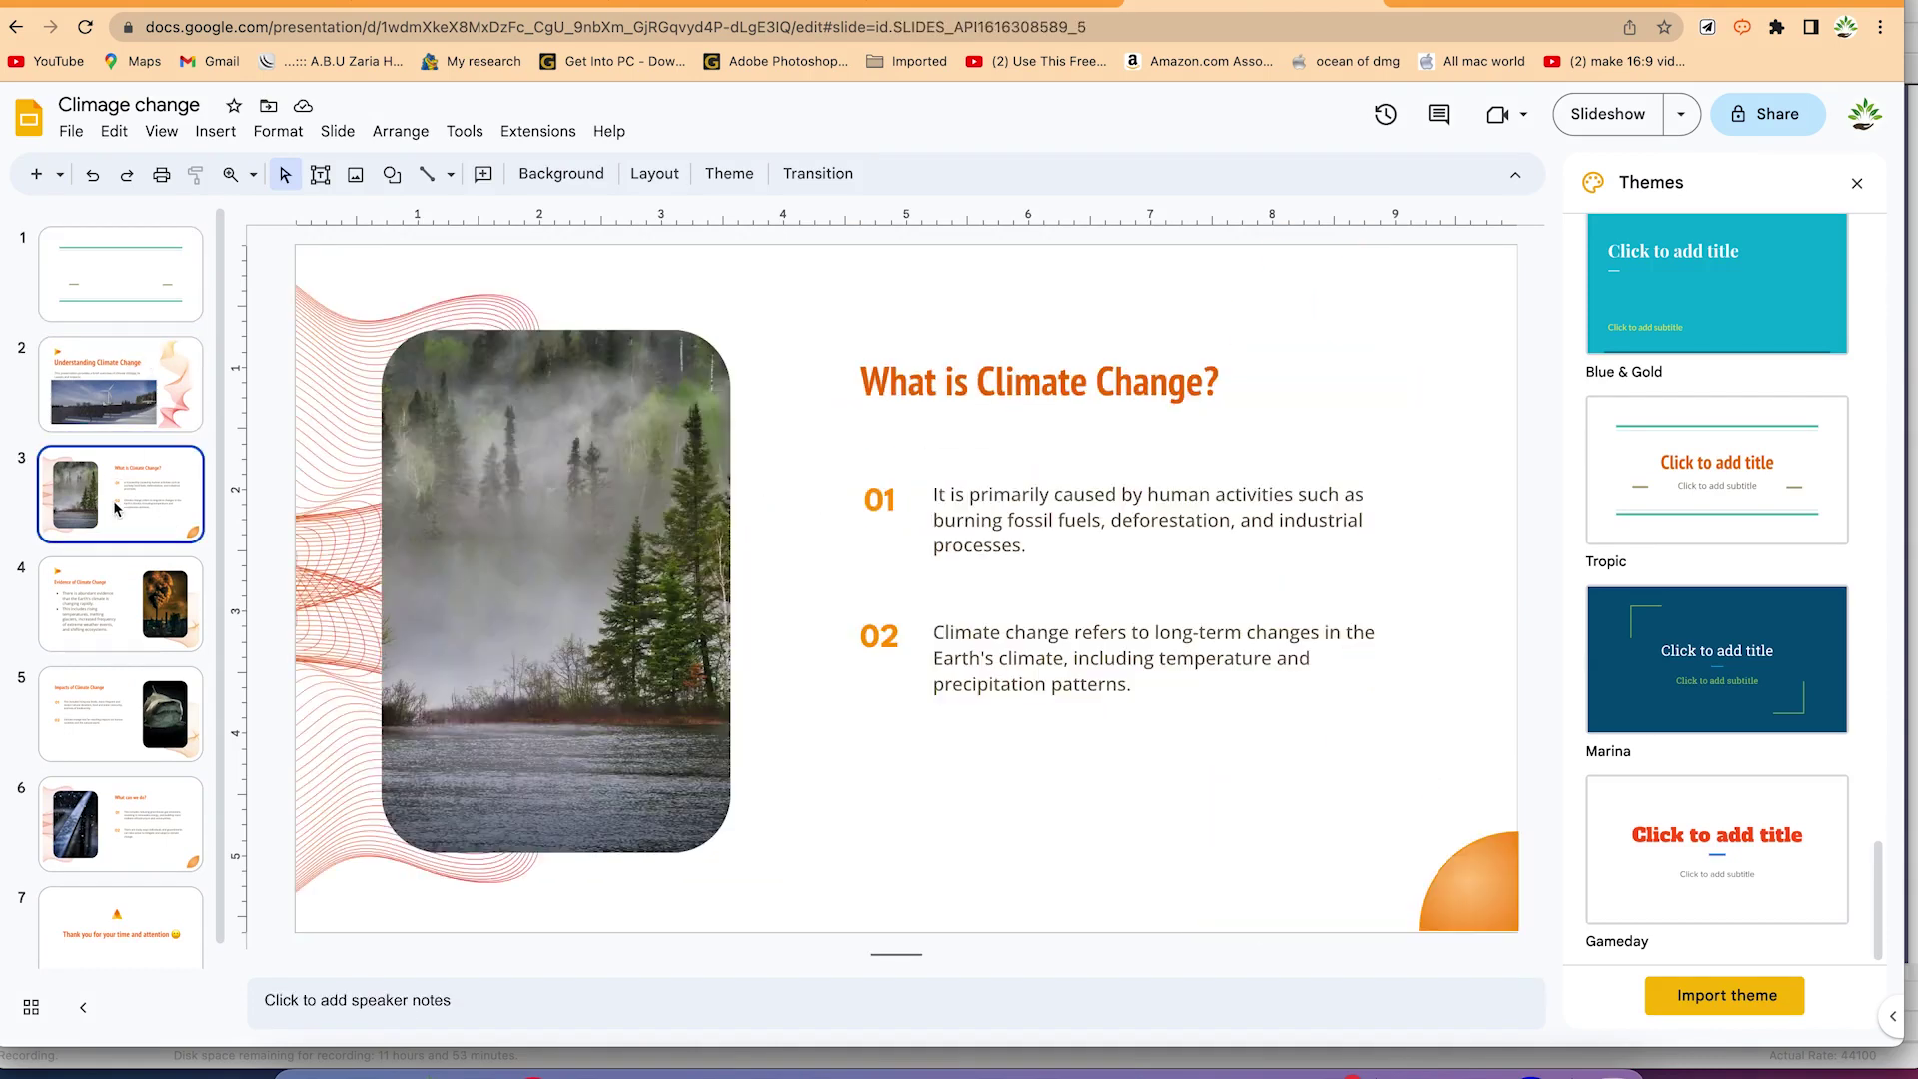
pyautogui.click(86, 579)
pyautogui.click(106, 739)
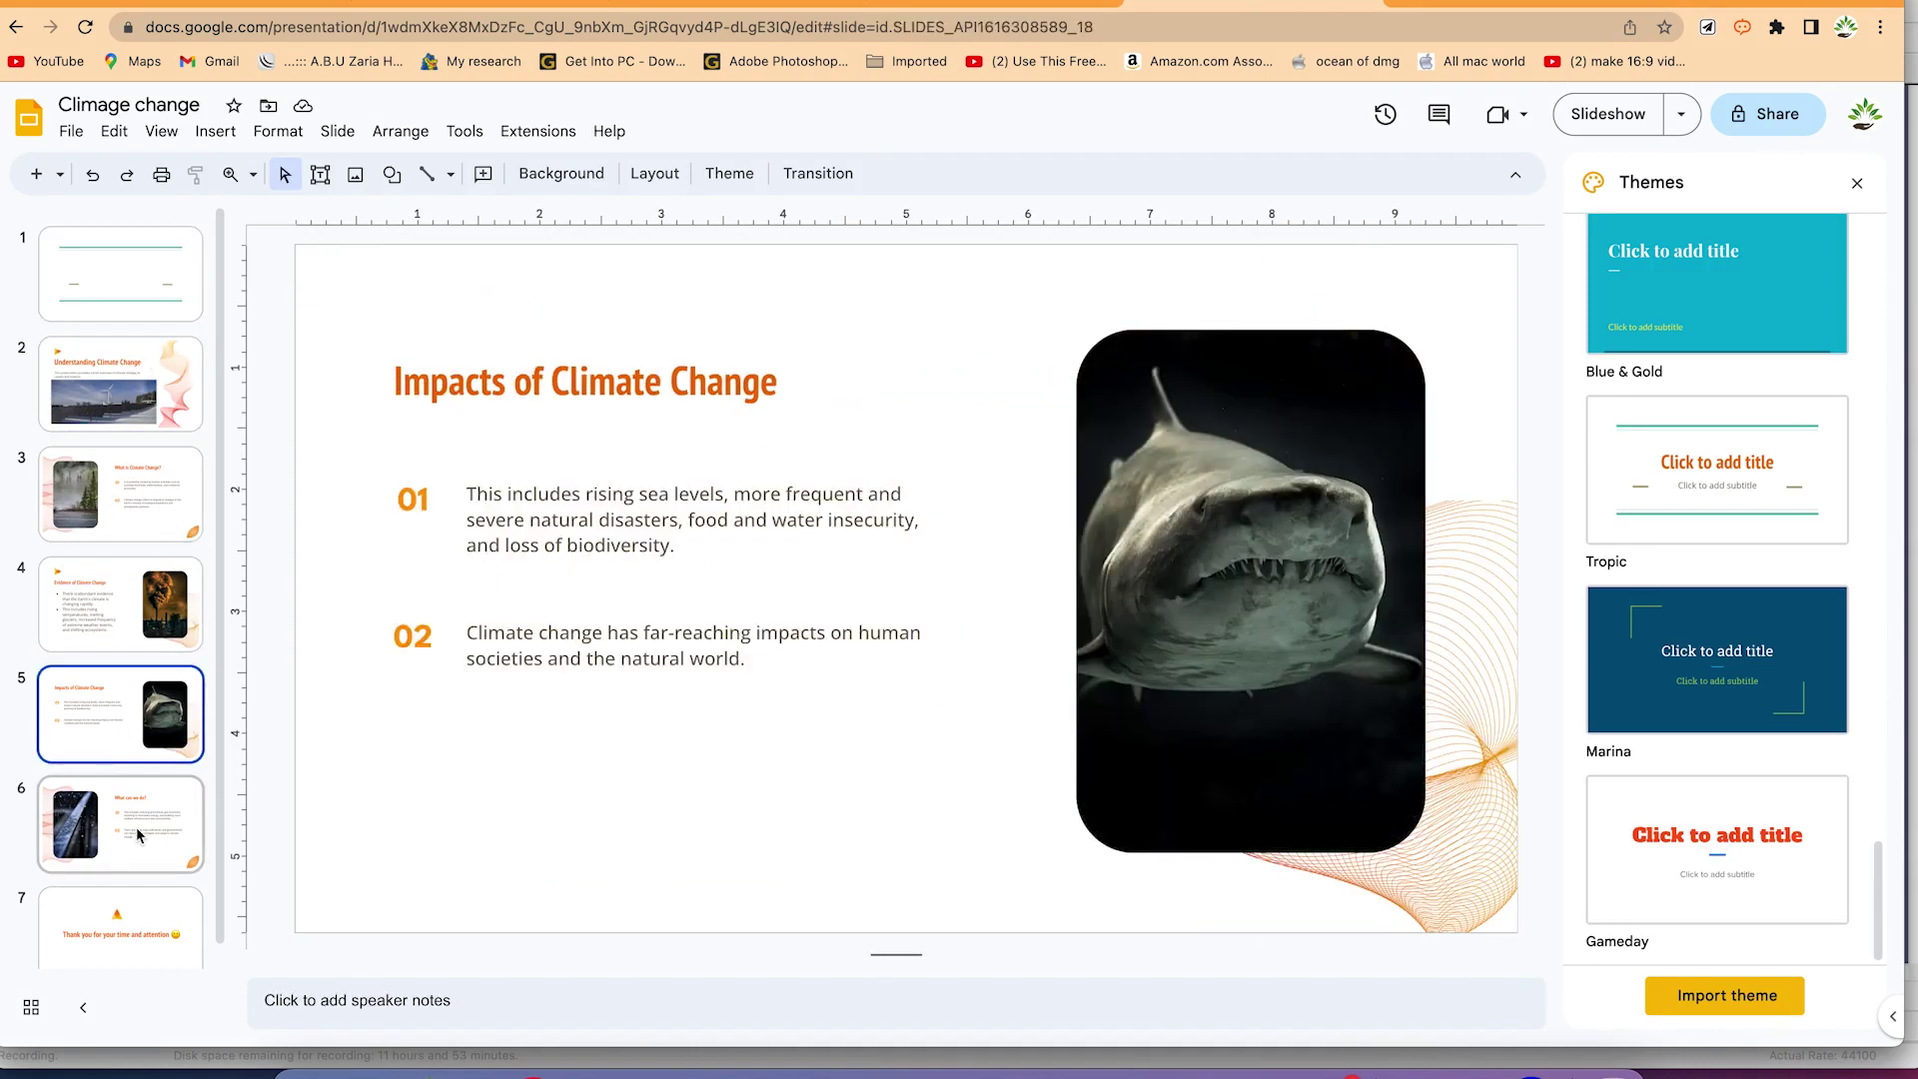
pyautogui.click(137, 824)
pyautogui.click(122, 914)
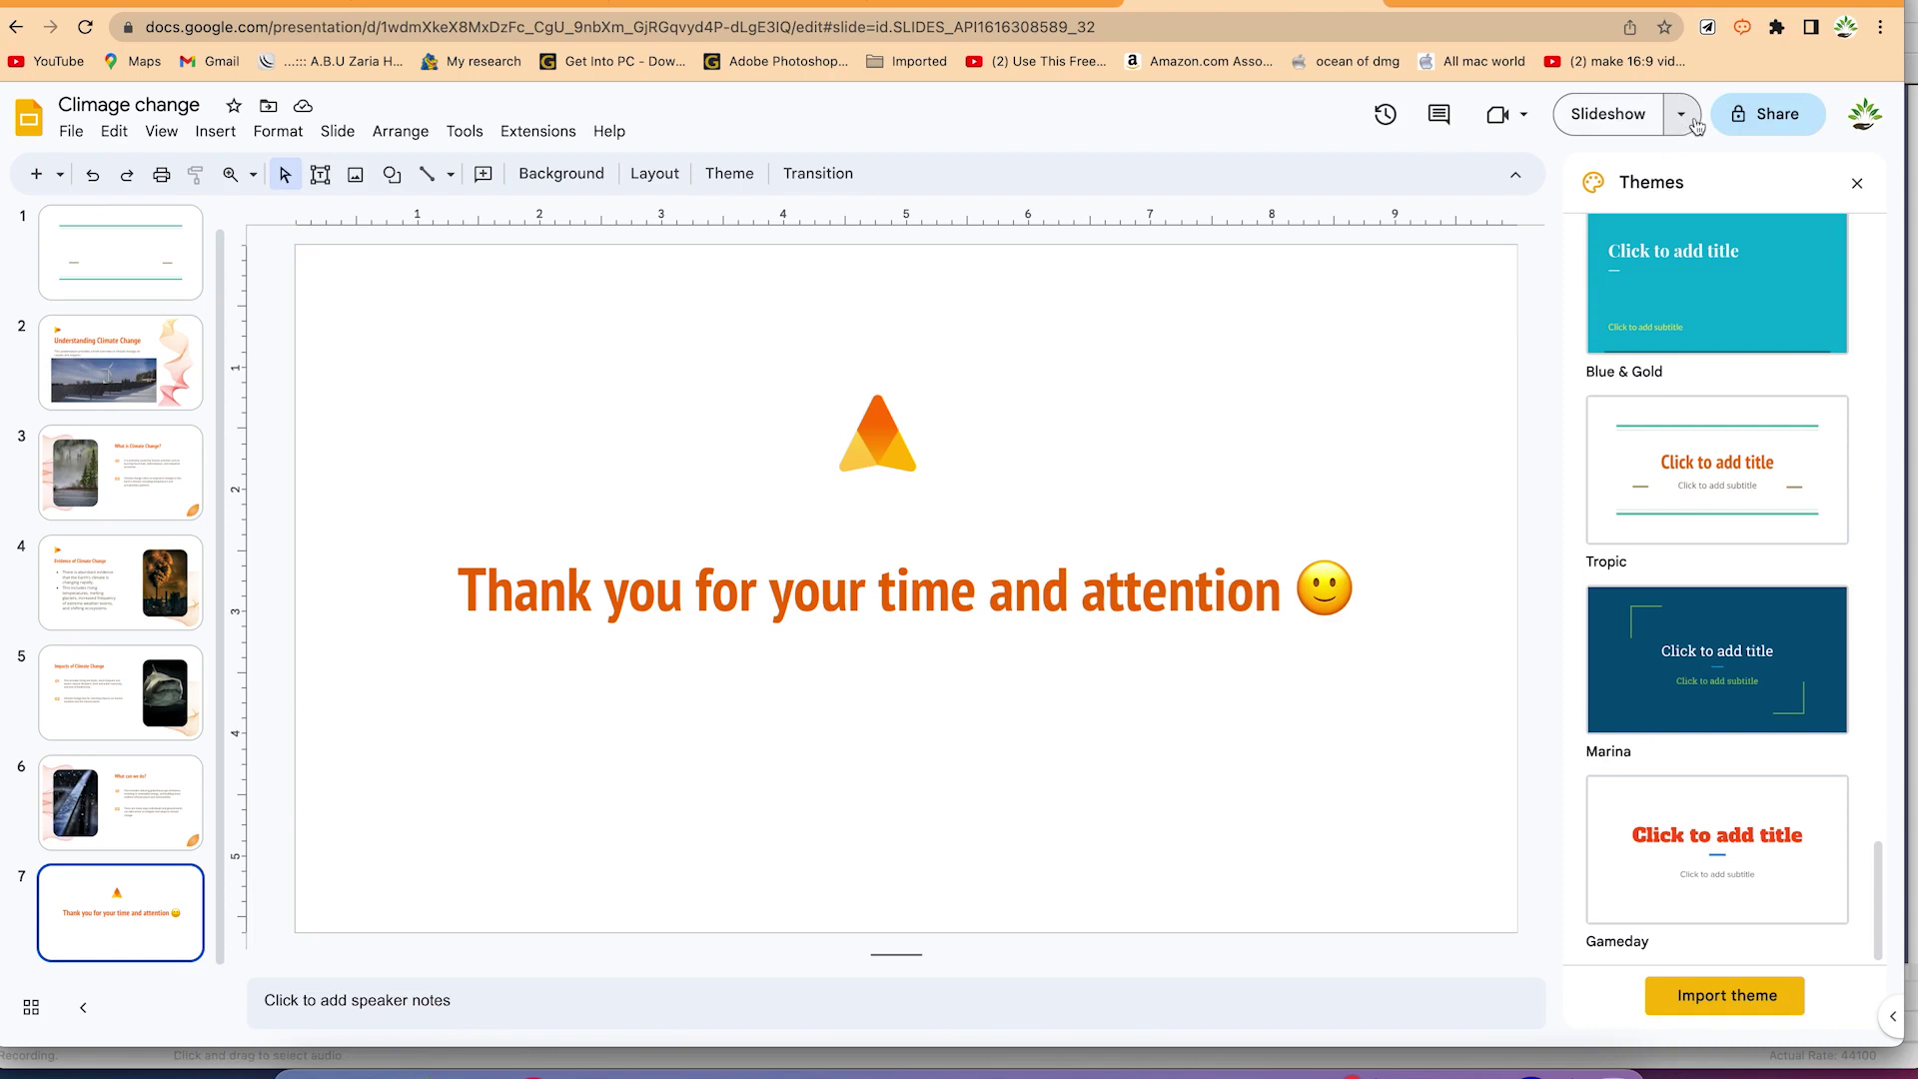
pyautogui.click(1686, 119)
# Start presenter view and advance through every slide to the Thank you slide
pyautogui.click(1535, 180)
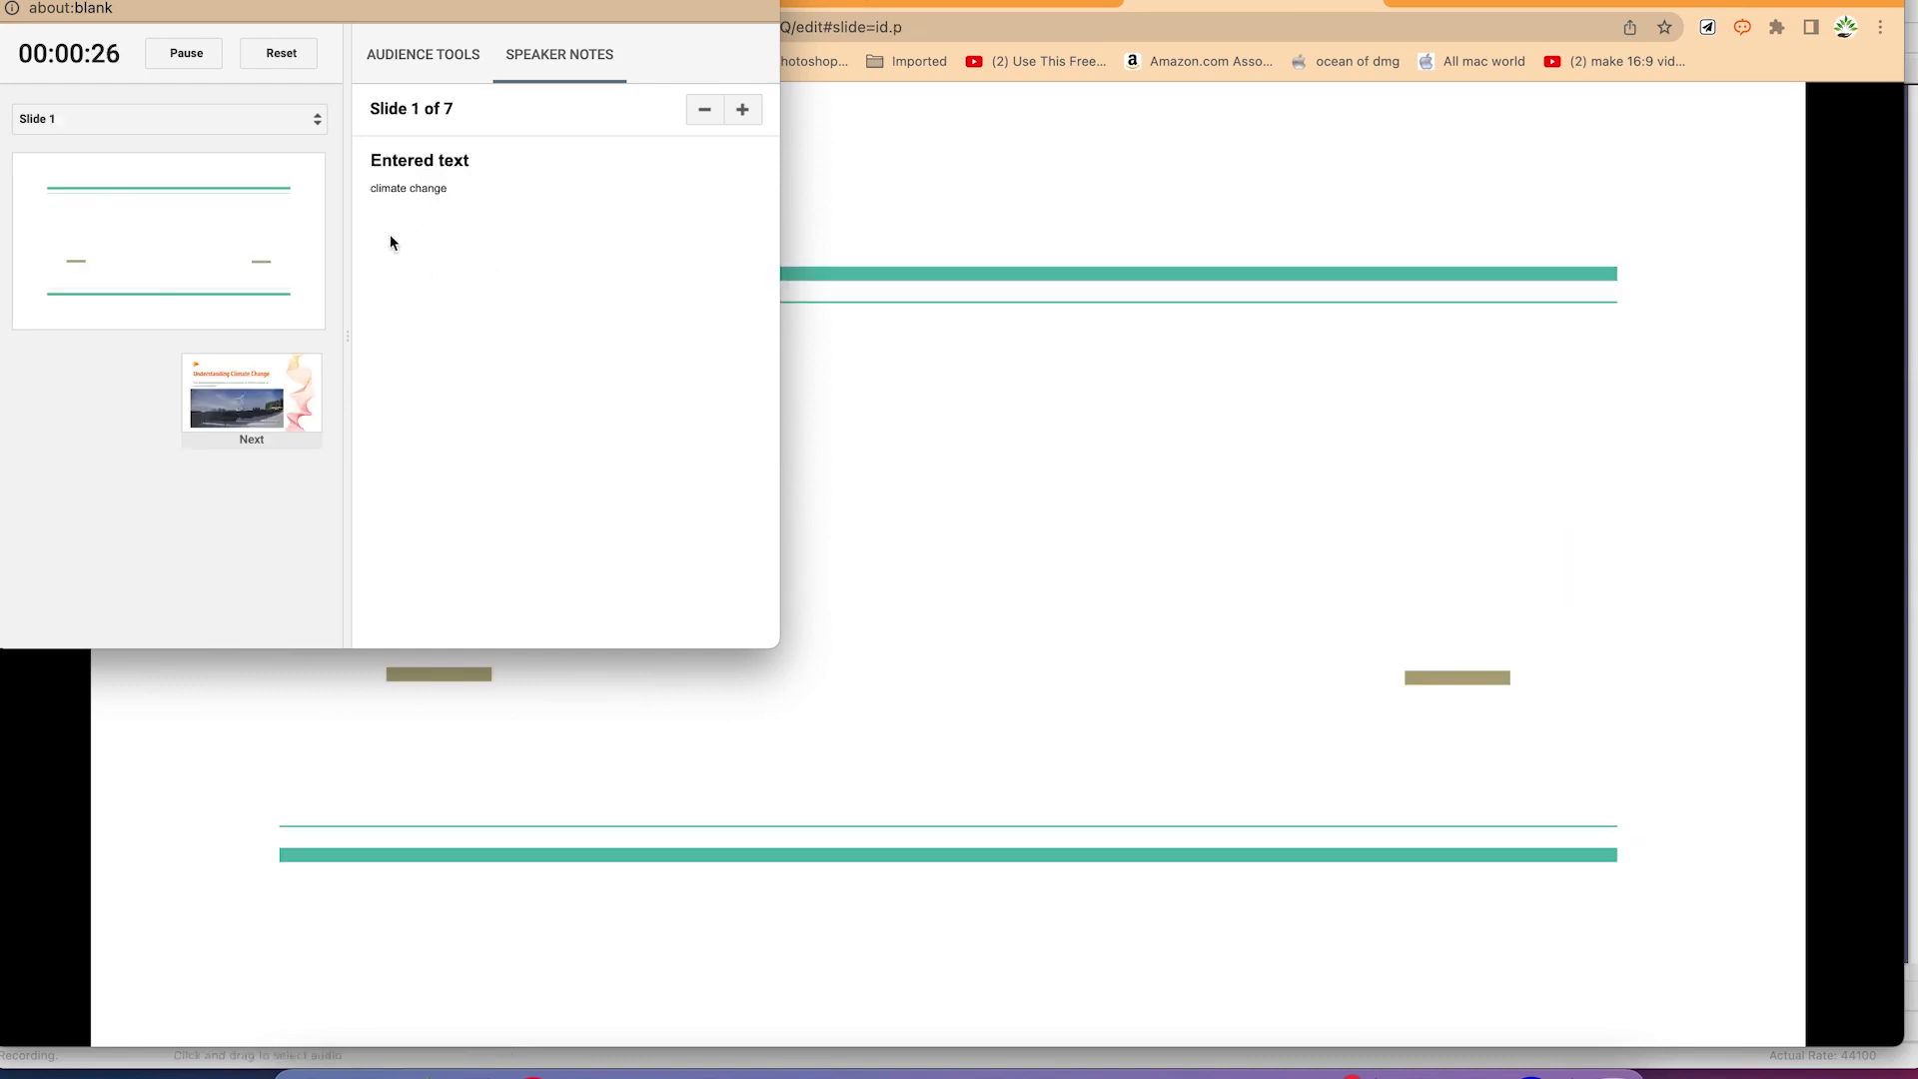
pyautogui.click(1237, 560)
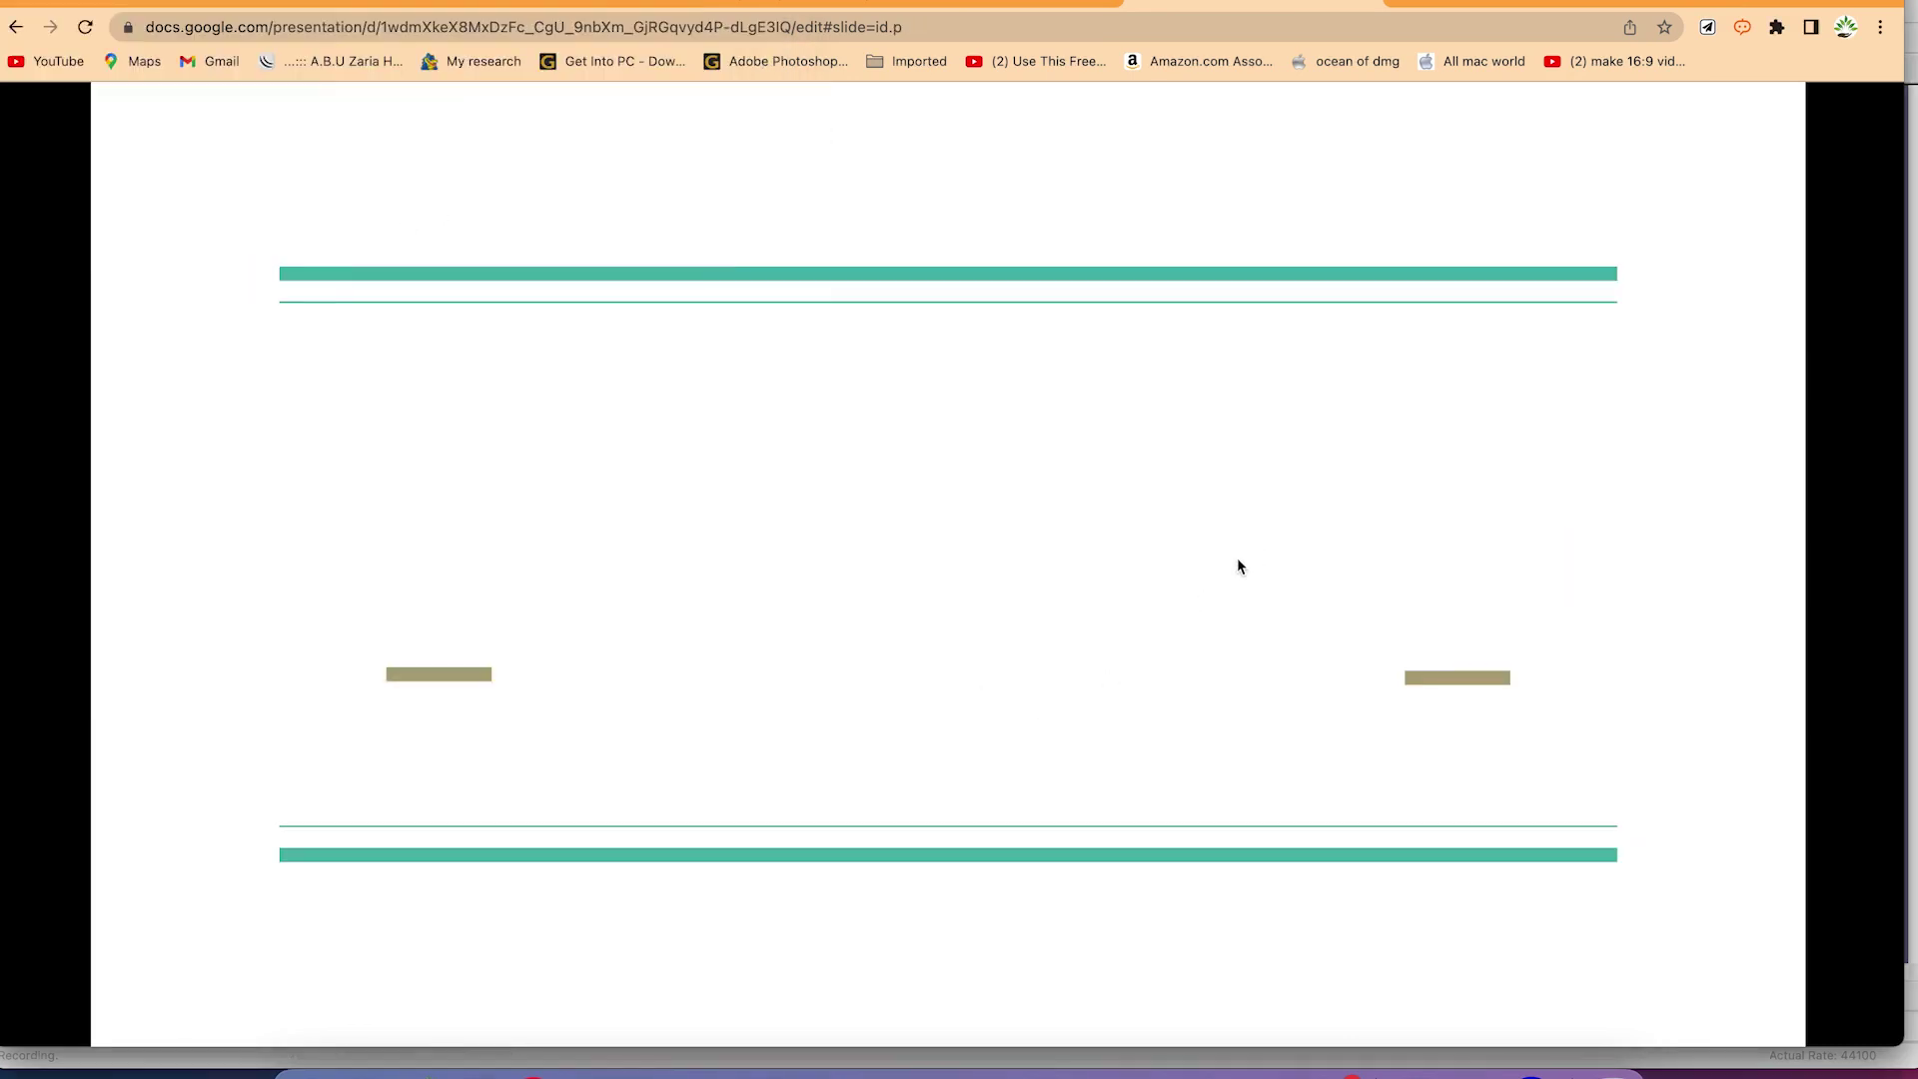
pyautogui.click(1133, 595)
pyautogui.click(1007, 597)
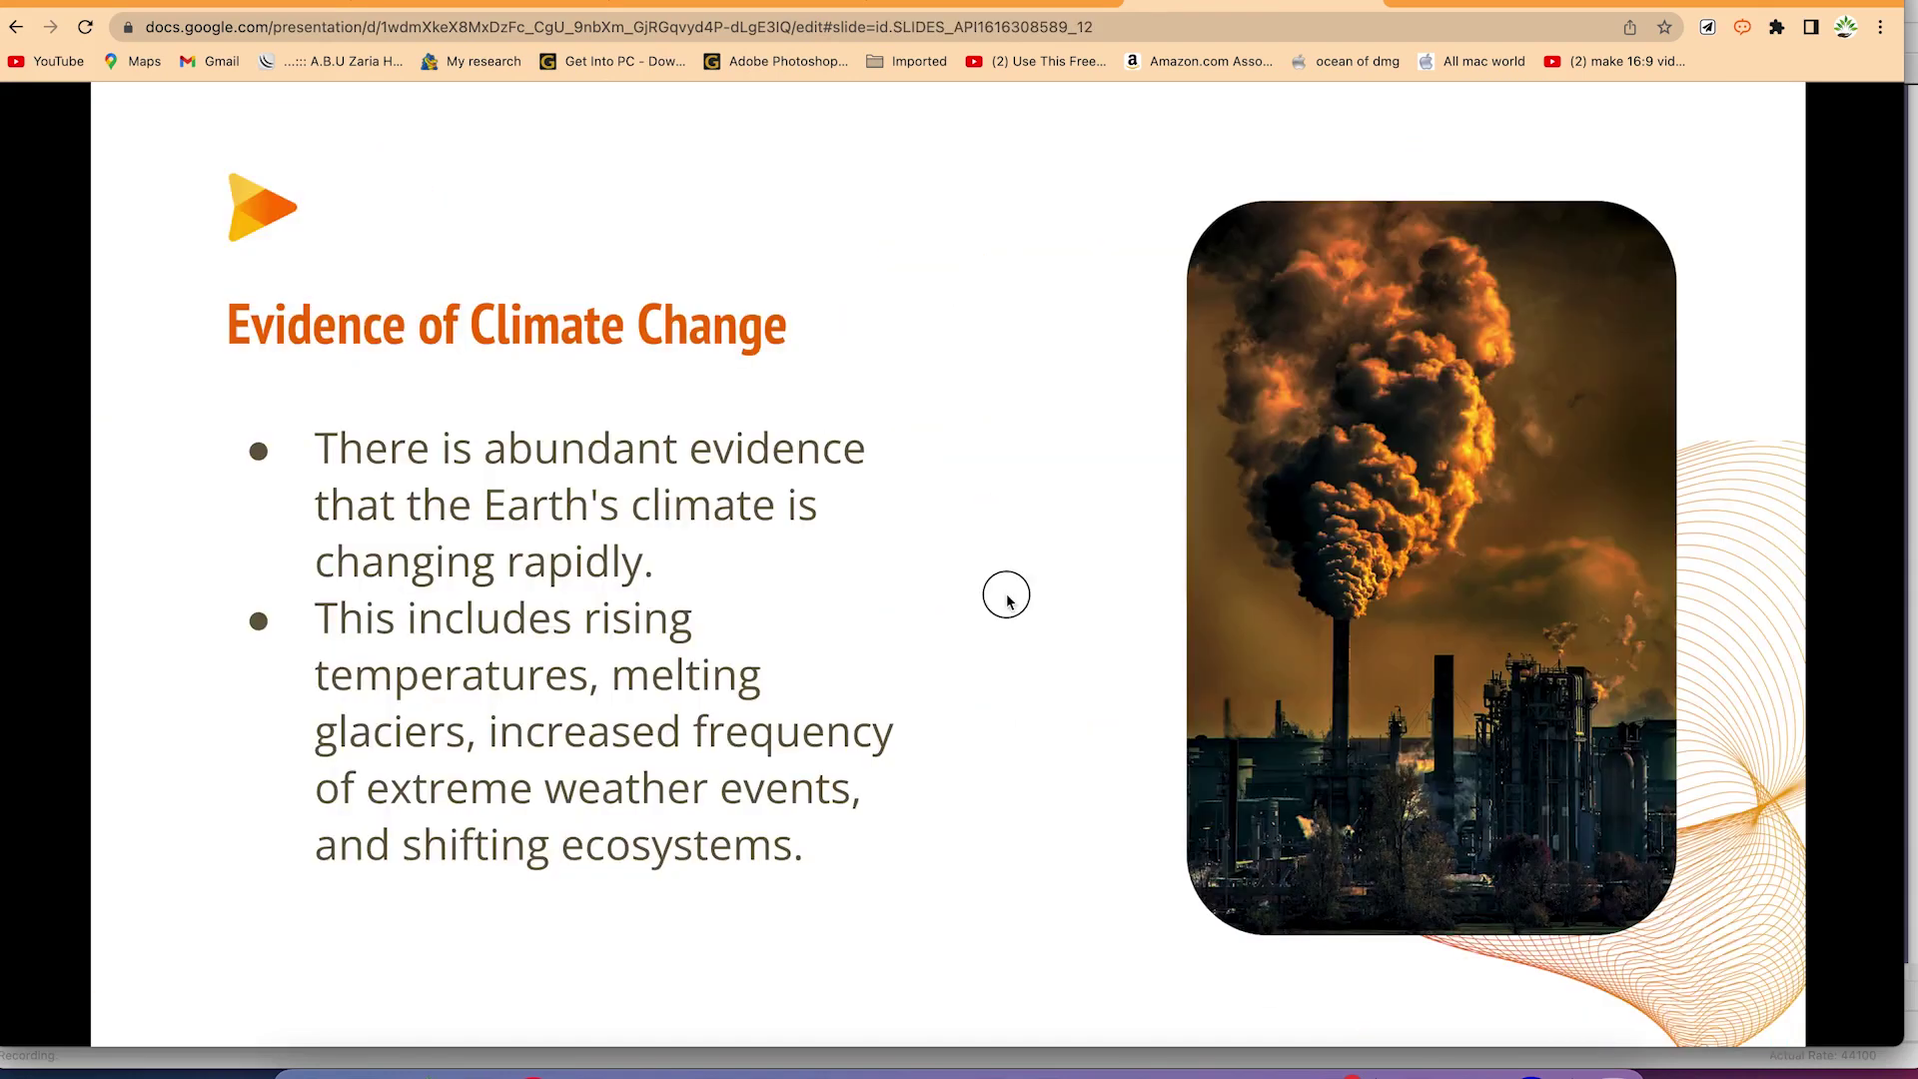
pyautogui.click(1006, 598)
pyautogui.click(1013, 624)
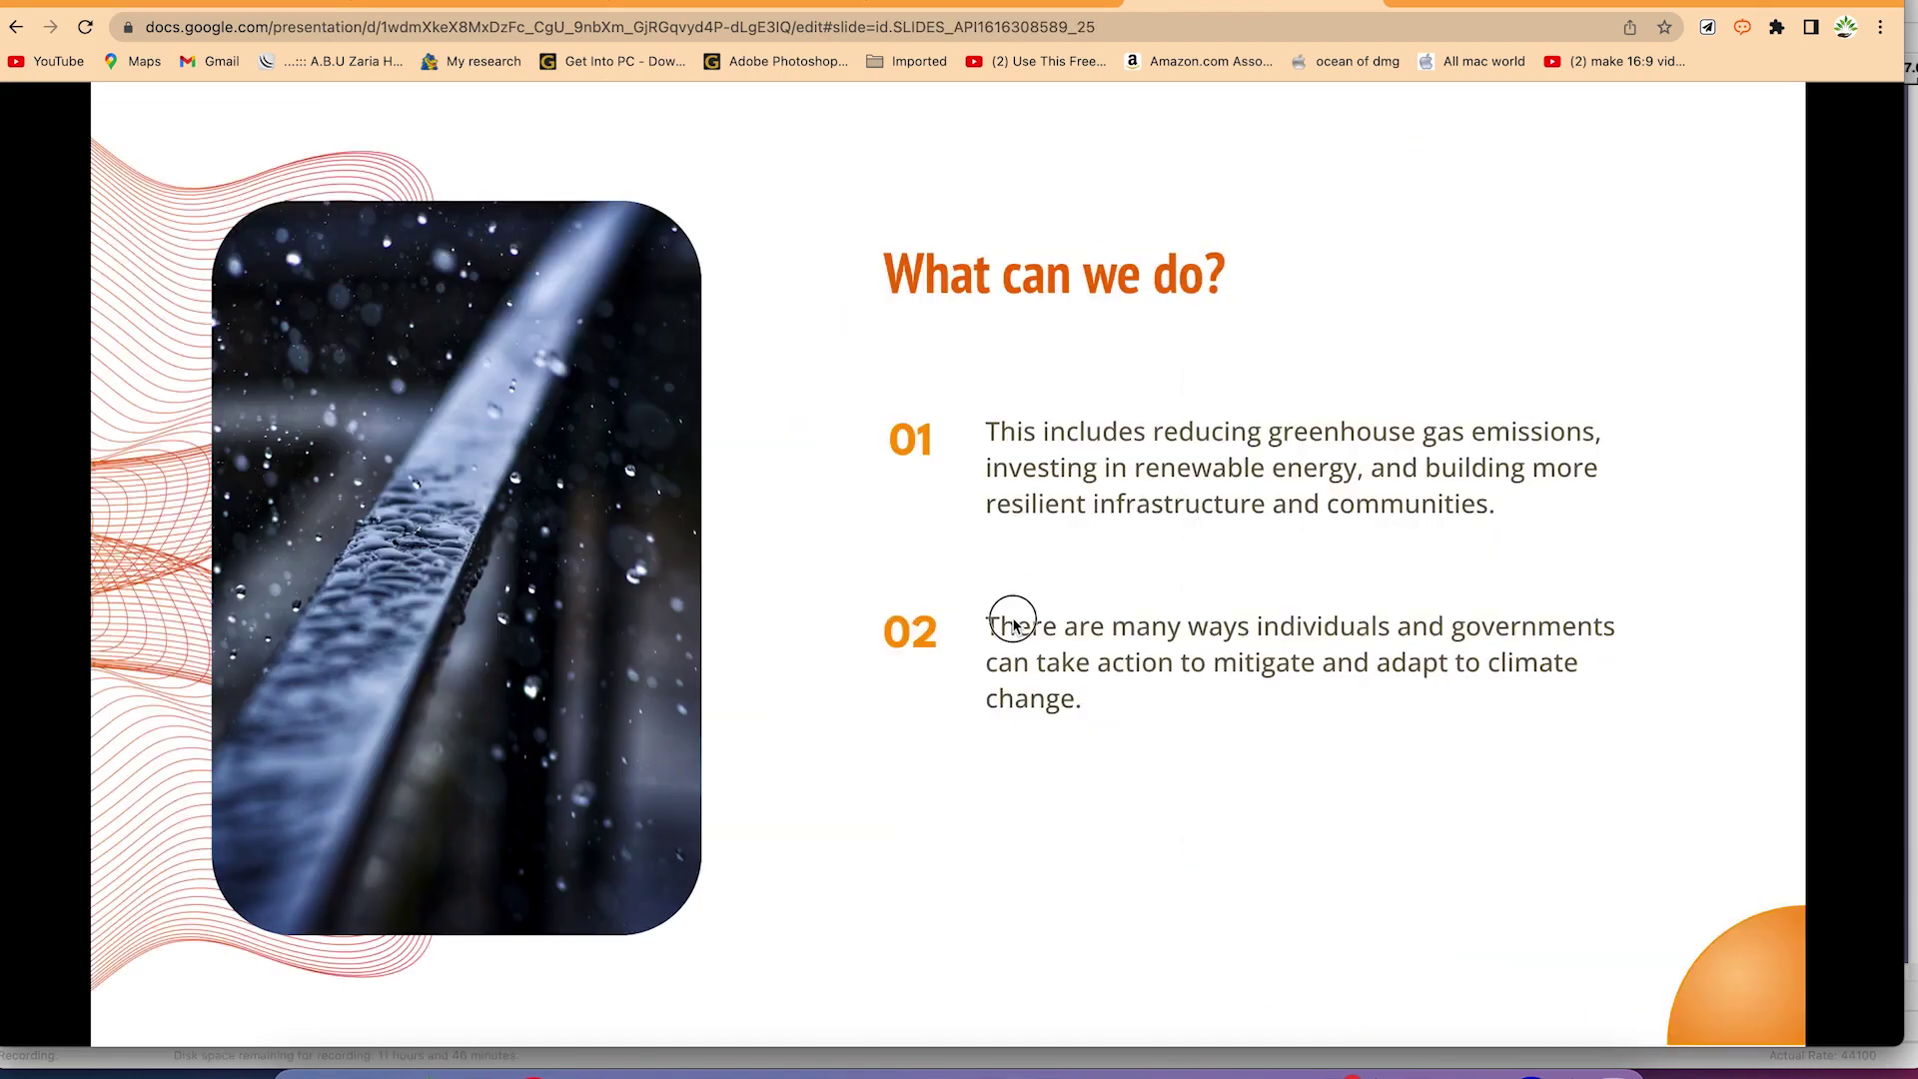
pyautogui.click(1017, 621)
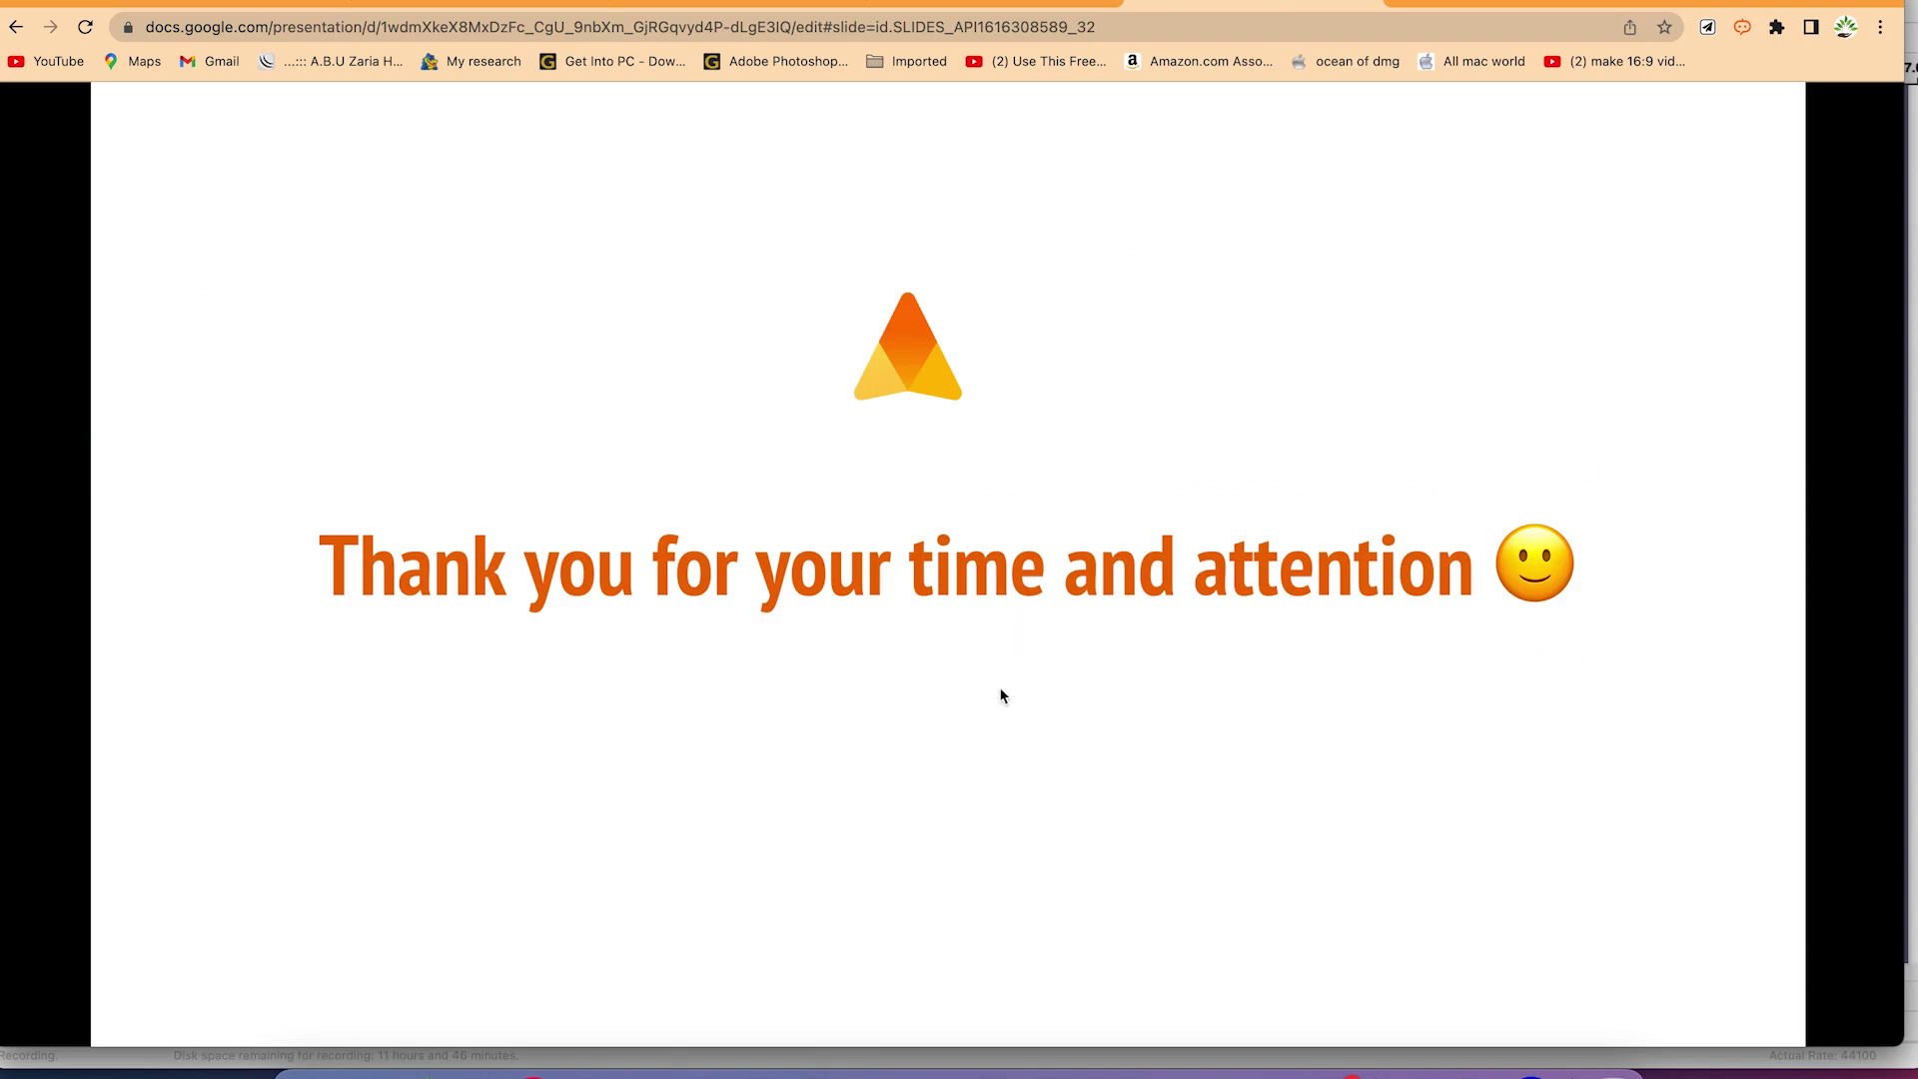
# Reopen the speaker notes window, check the audience tools, close it, and end the slideshow
pyautogui.press('s')
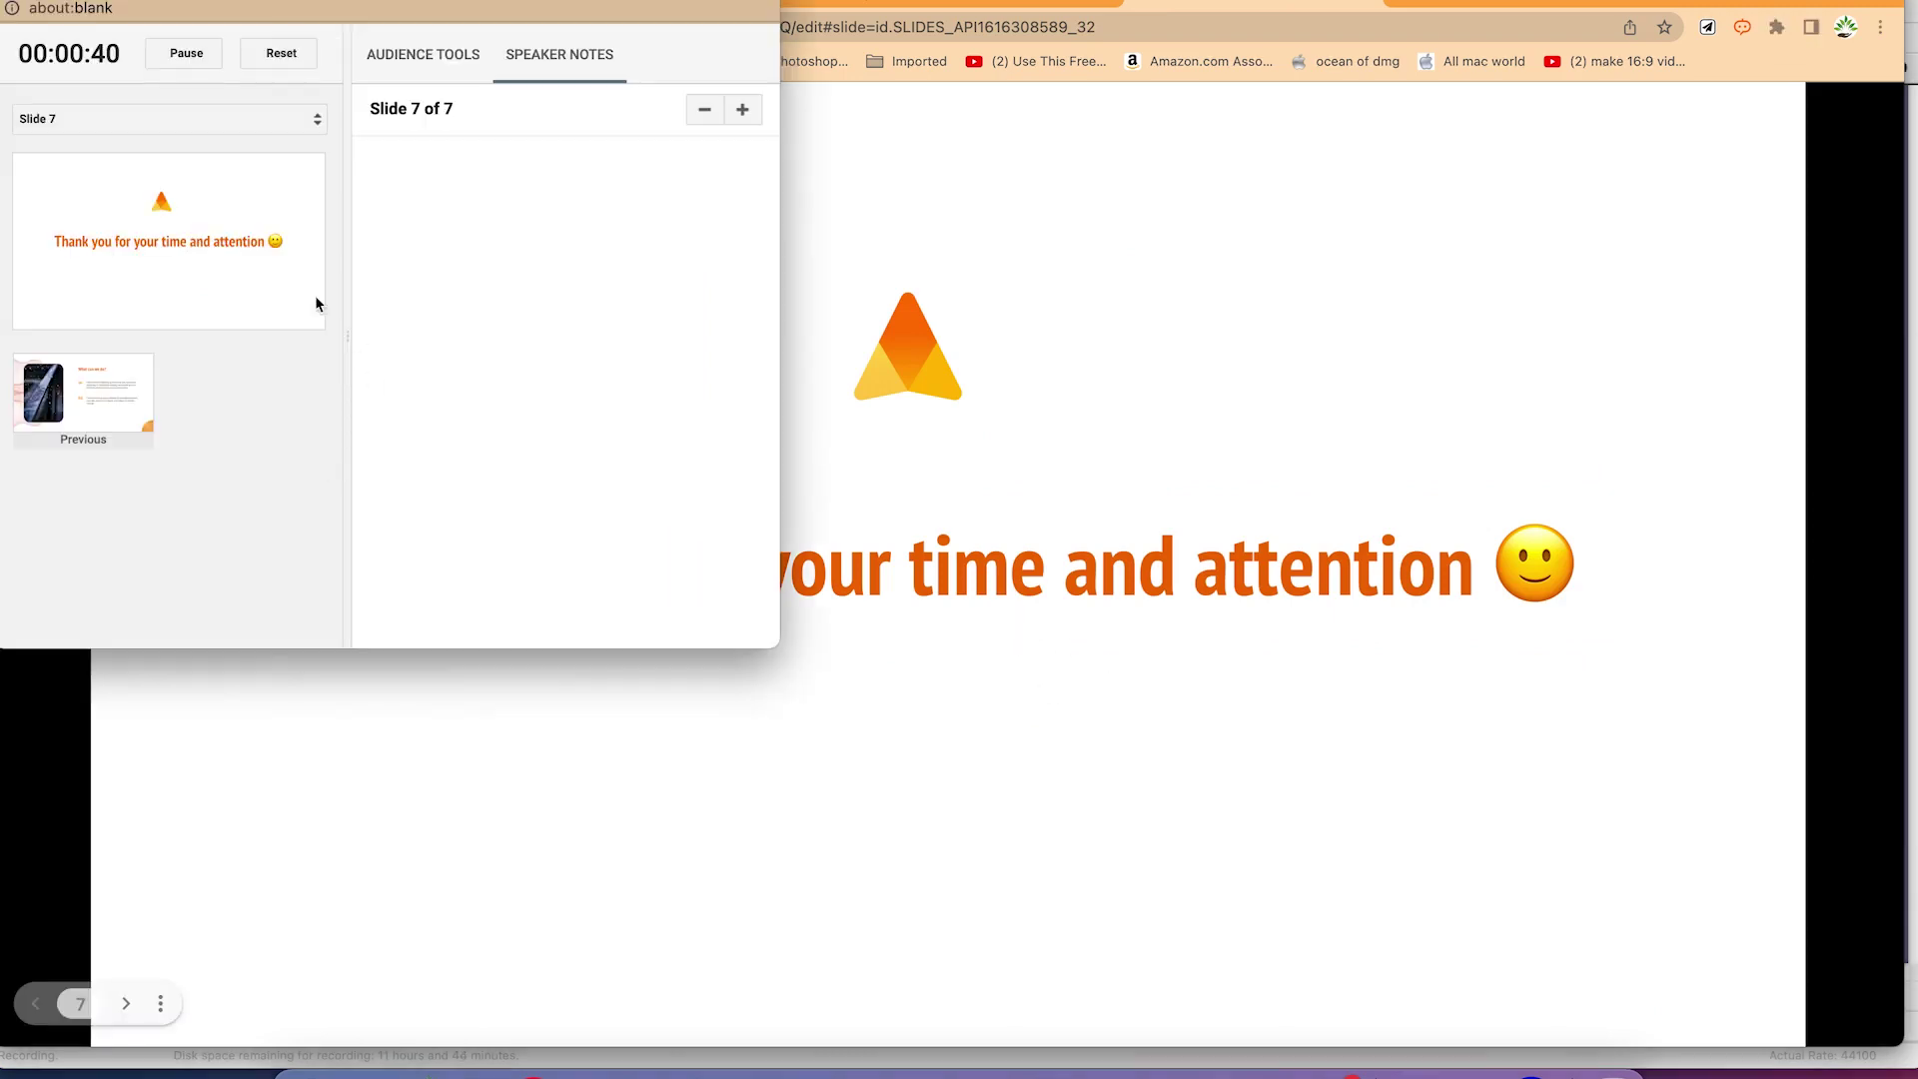
pyautogui.click(404, 66)
pyautogui.click(583, 63)
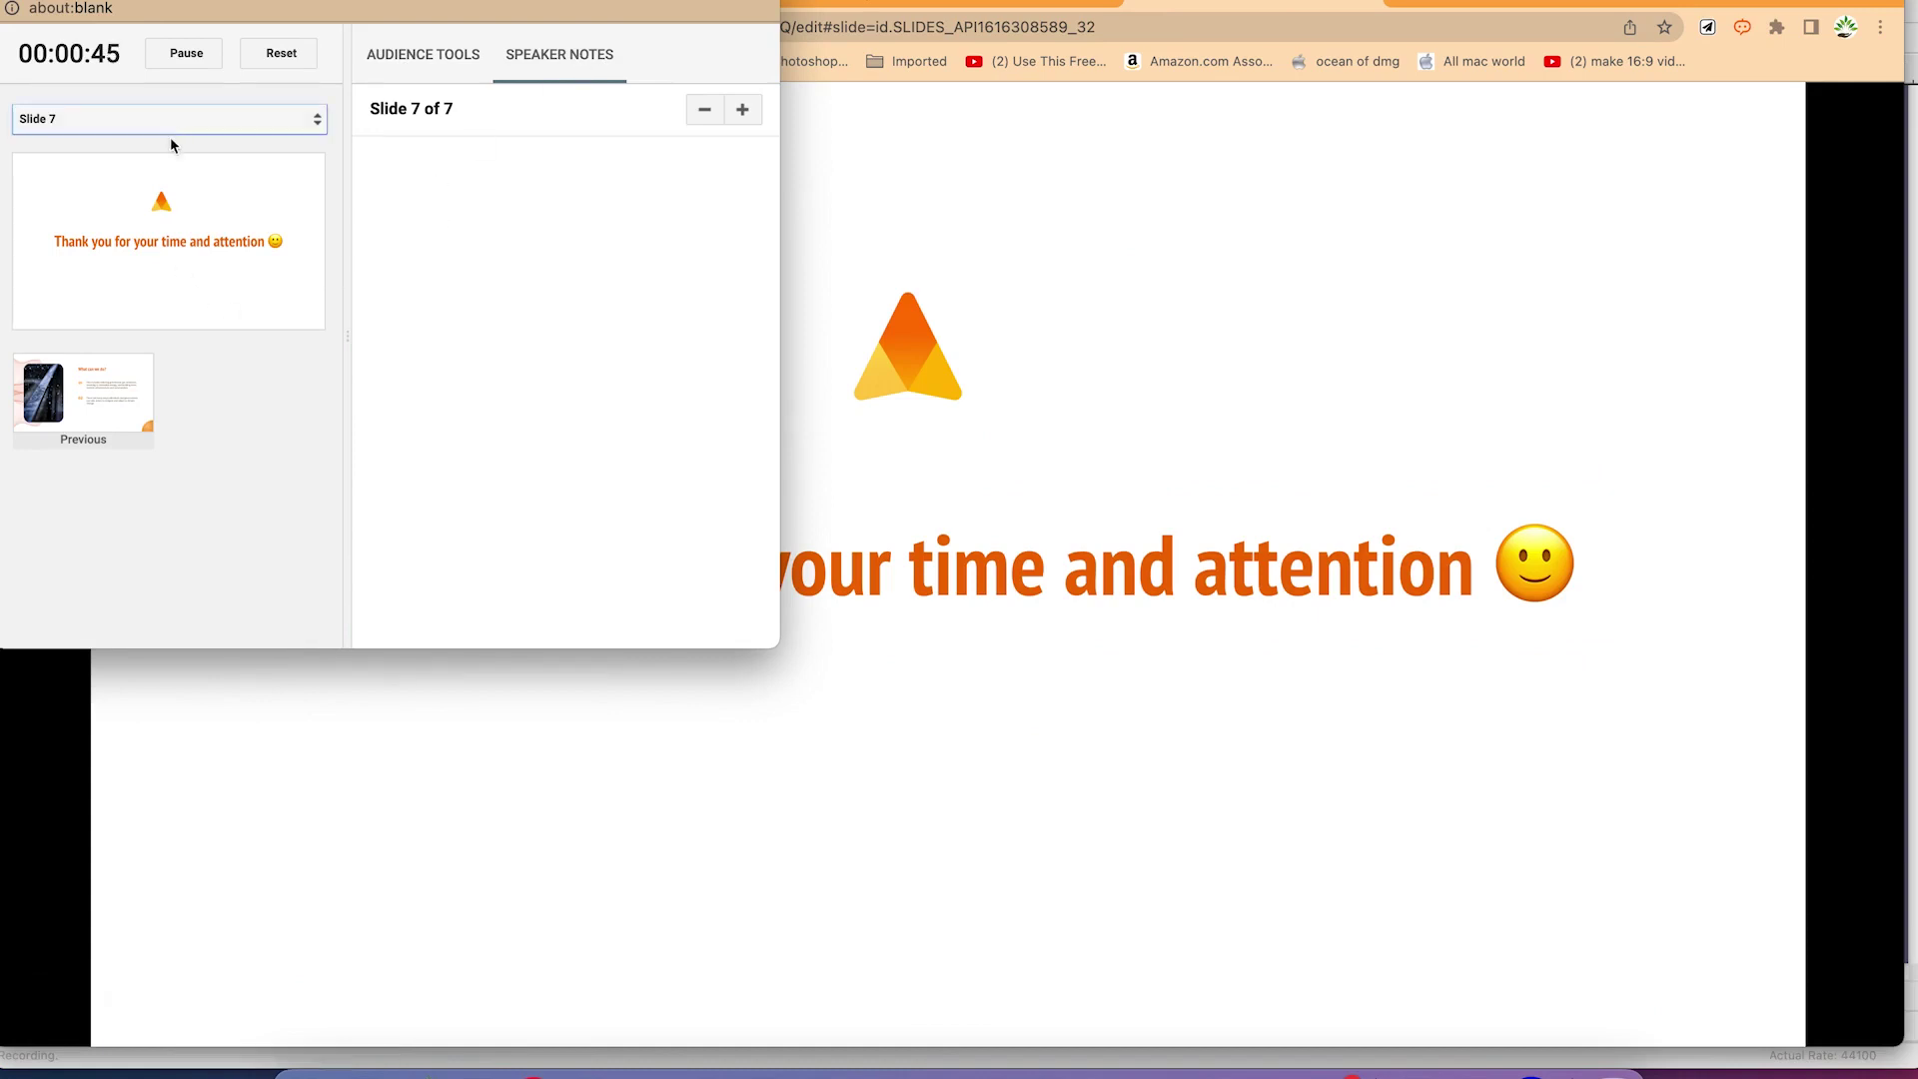
pyautogui.click(405, 266)
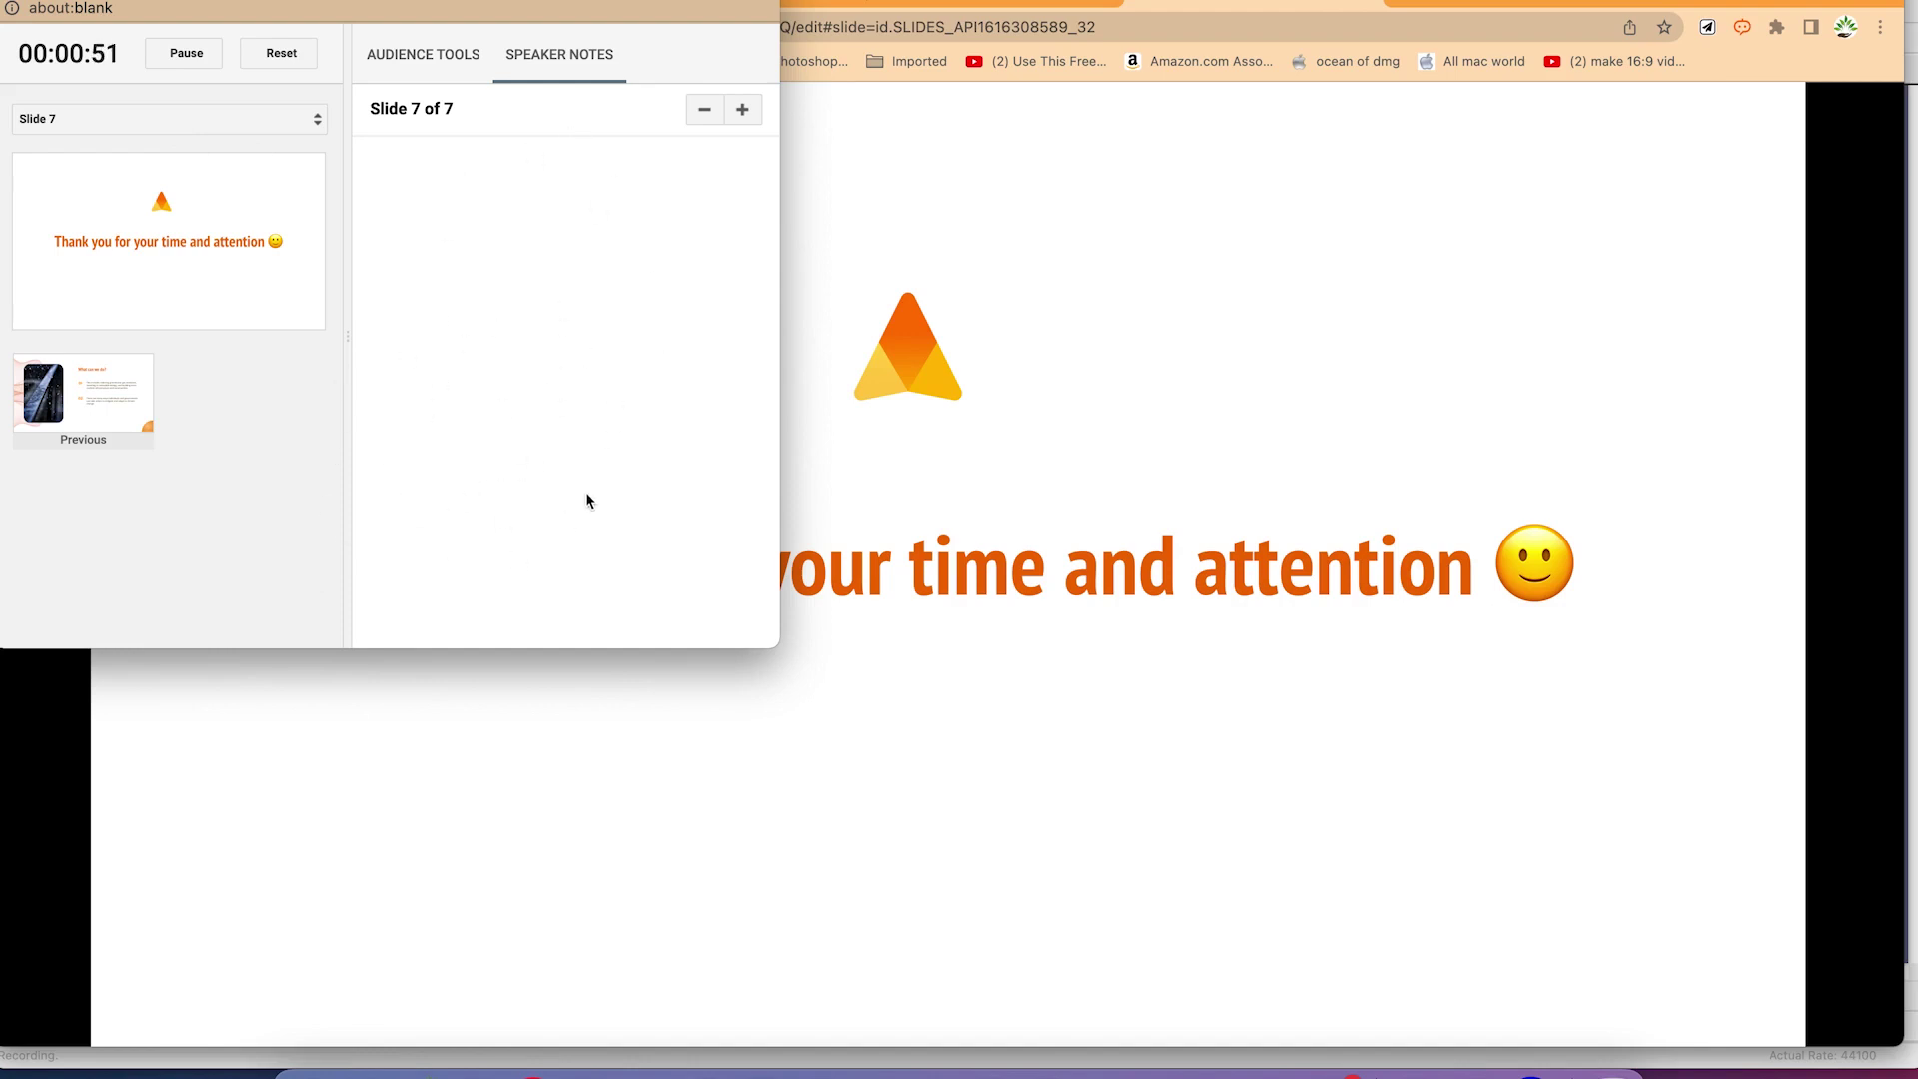
pyautogui.click(14, 2)
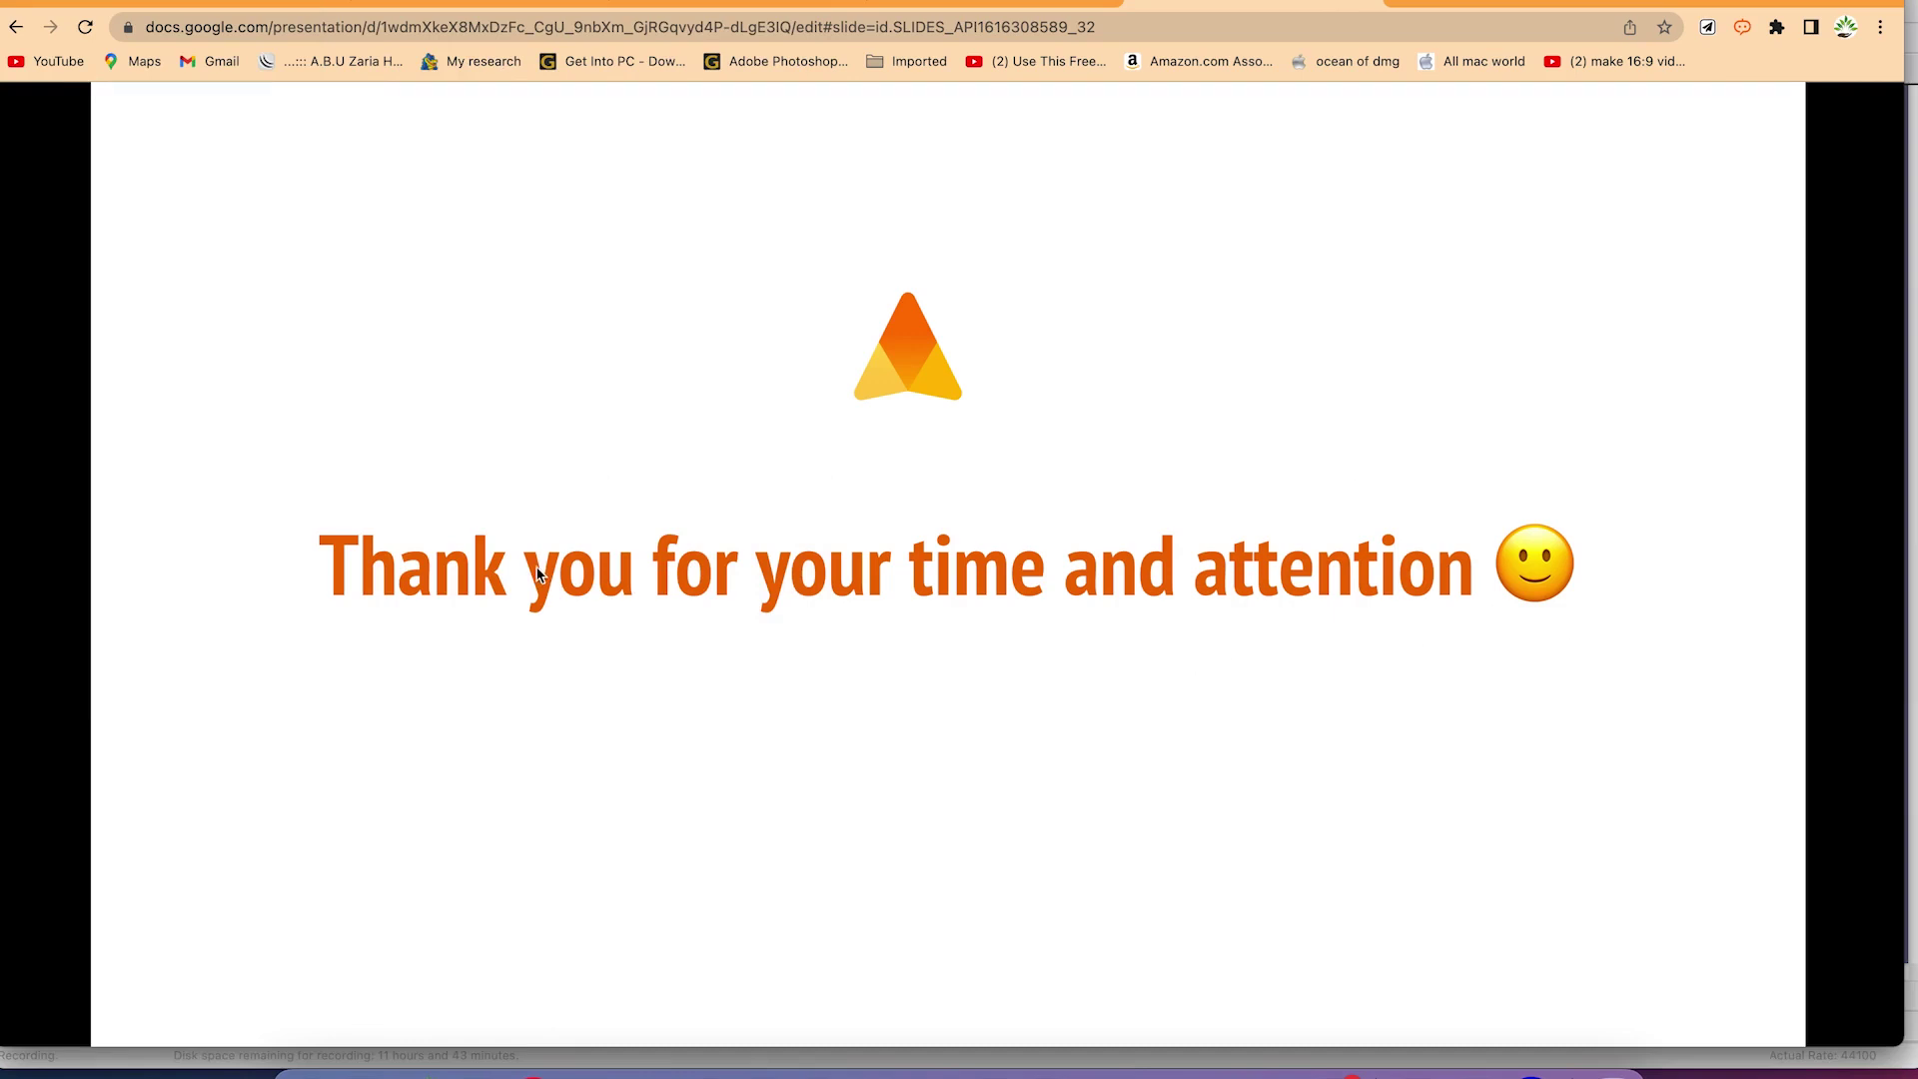
pyautogui.press('Escape')
# Add the speaker note 'Please remember to subscribe to my channel' to slide 7, then start presenter view
pyautogui.moveTo(895, 957); pyautogui.dragTo(950, 761)
pyautogui.click(316, 825)
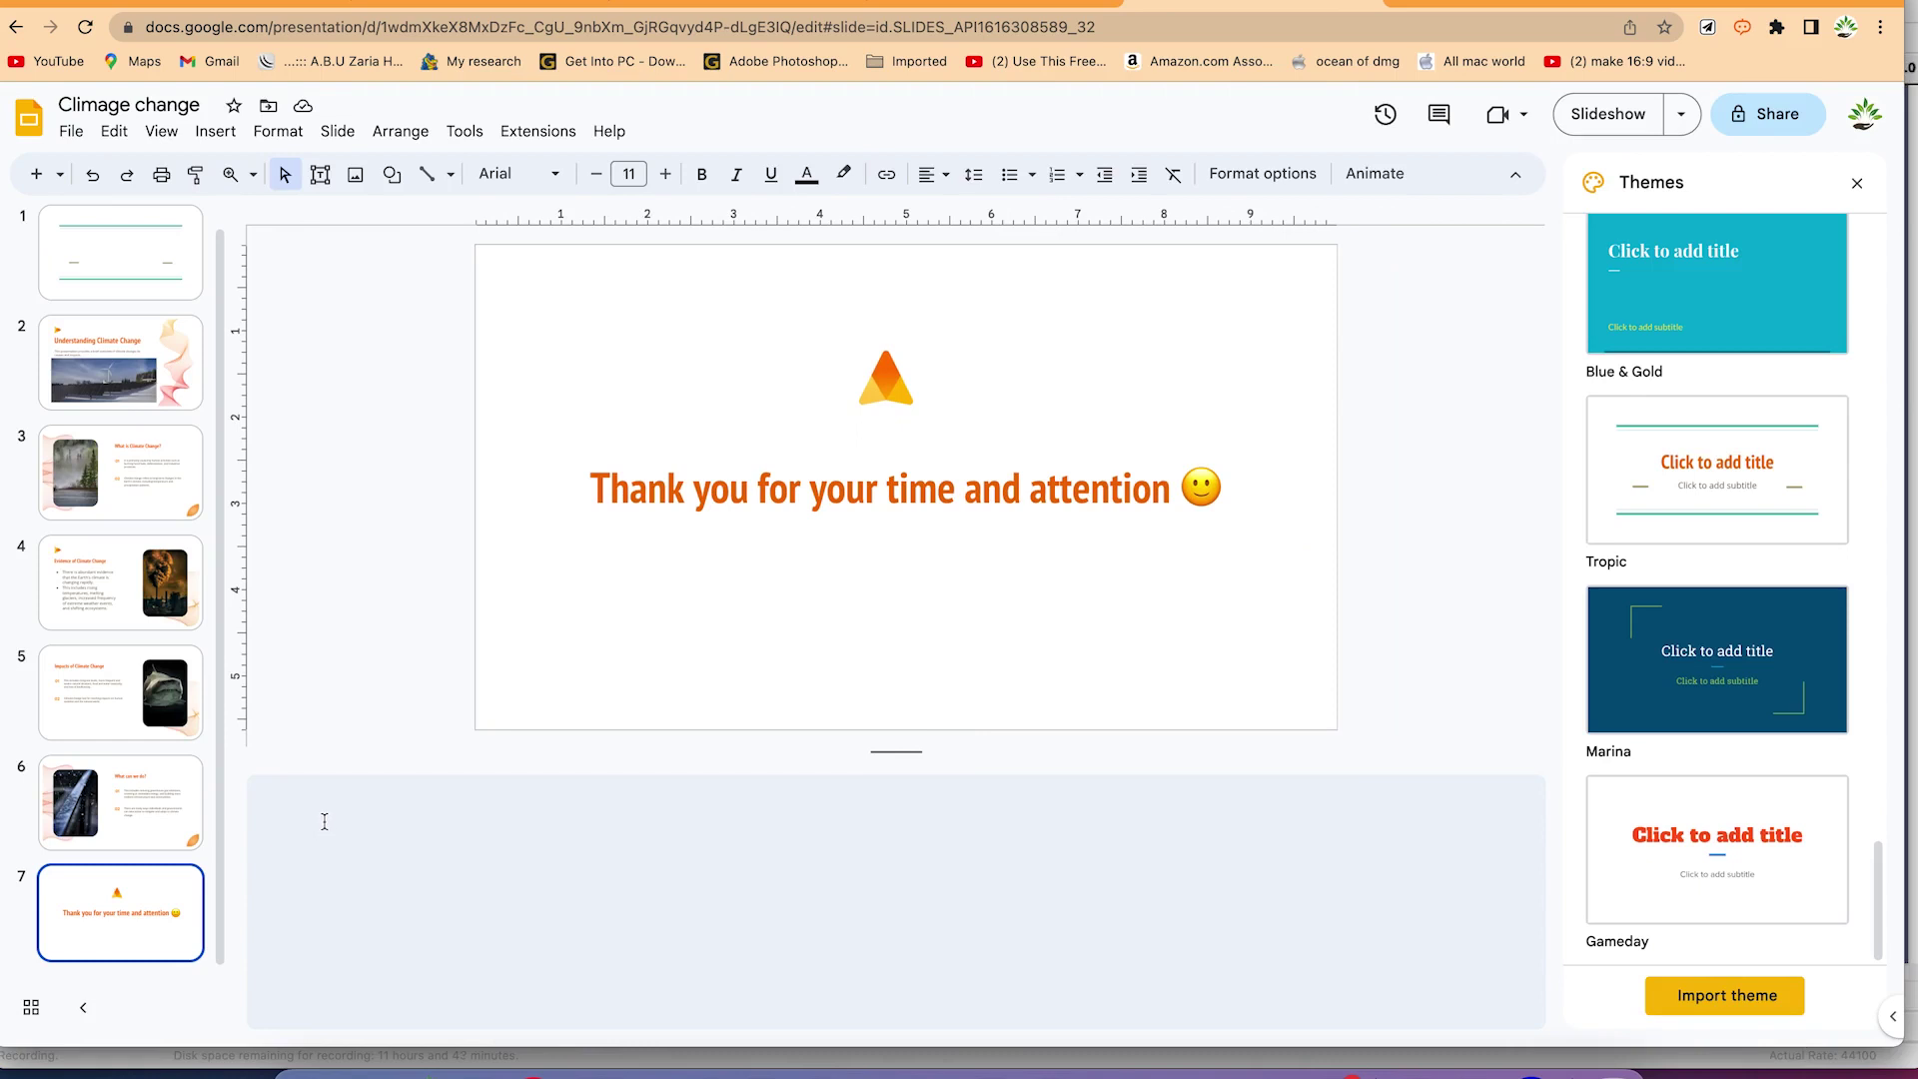
pyautogui.write('Please remember to subscri')
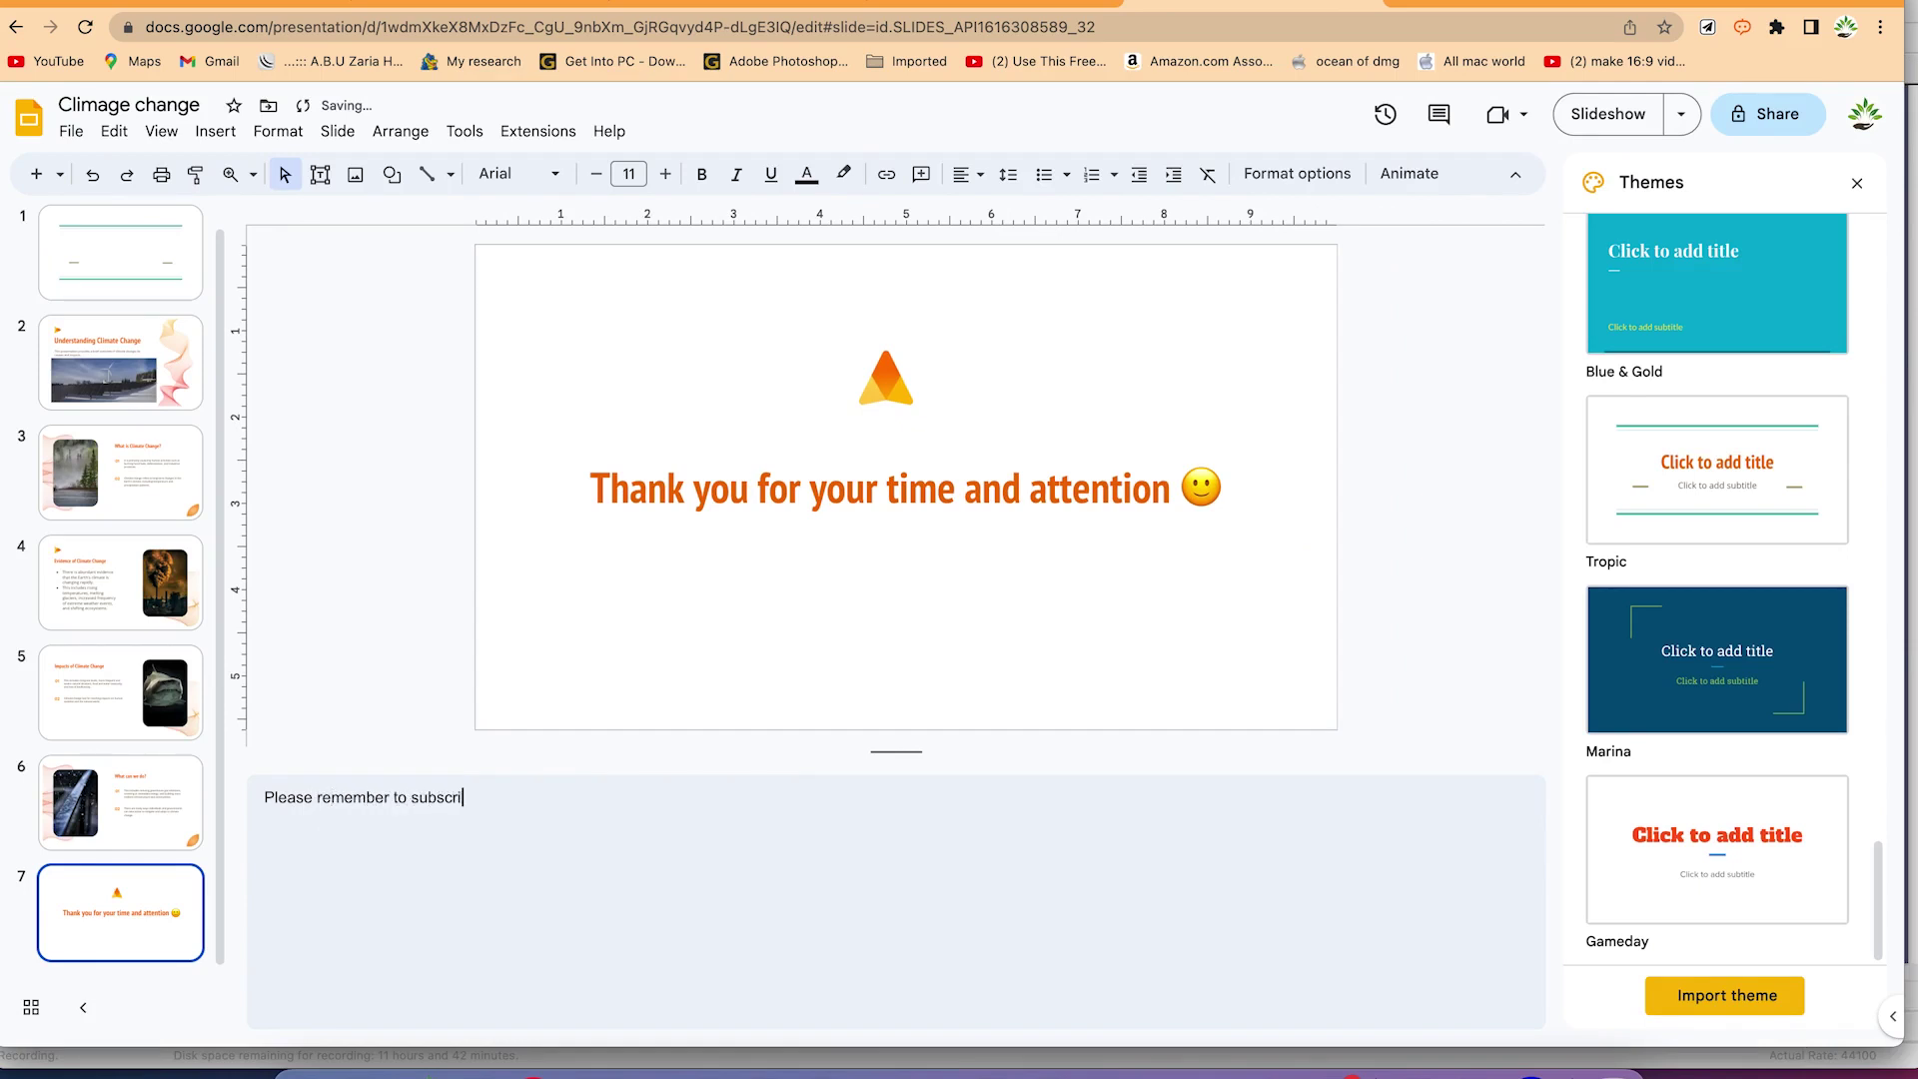
pyautogui.write('be to my channel')
pyautogui.click(1681, 114)
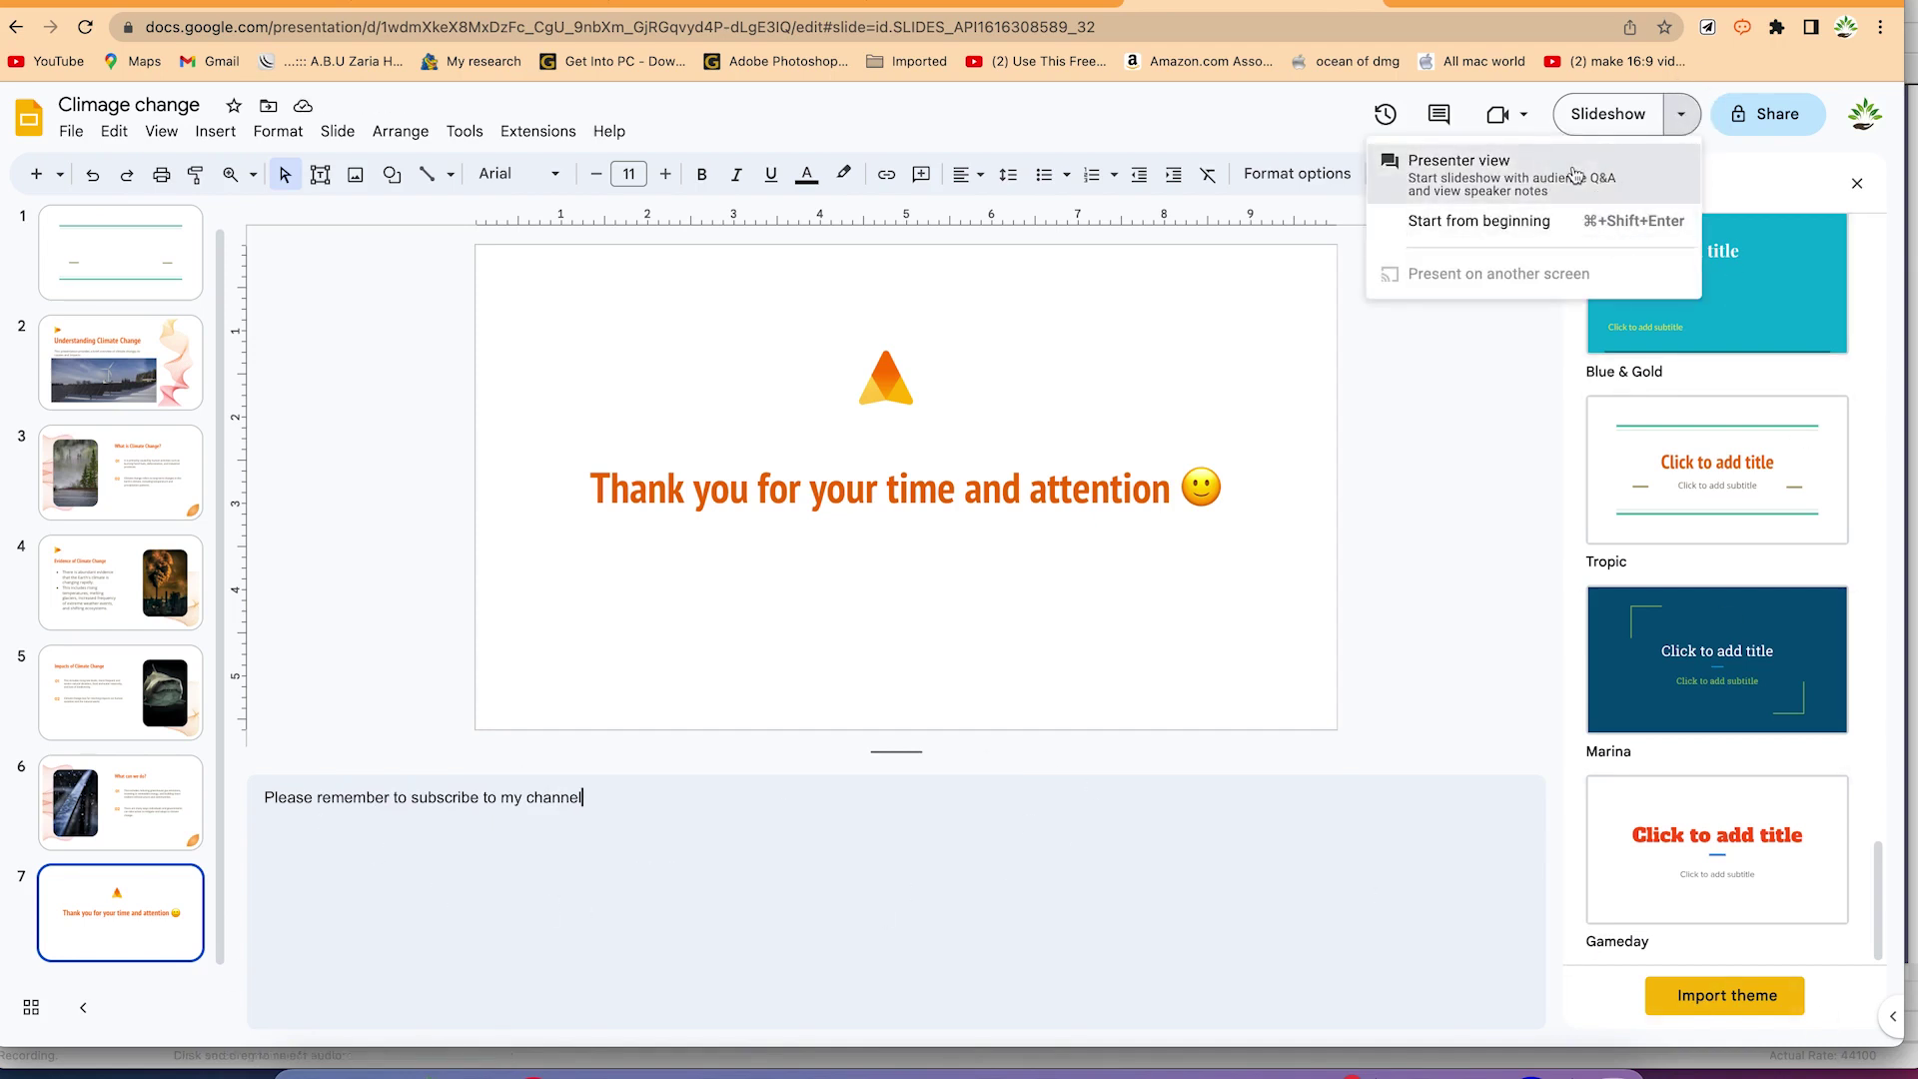
pyautogui.click(1574, 175)
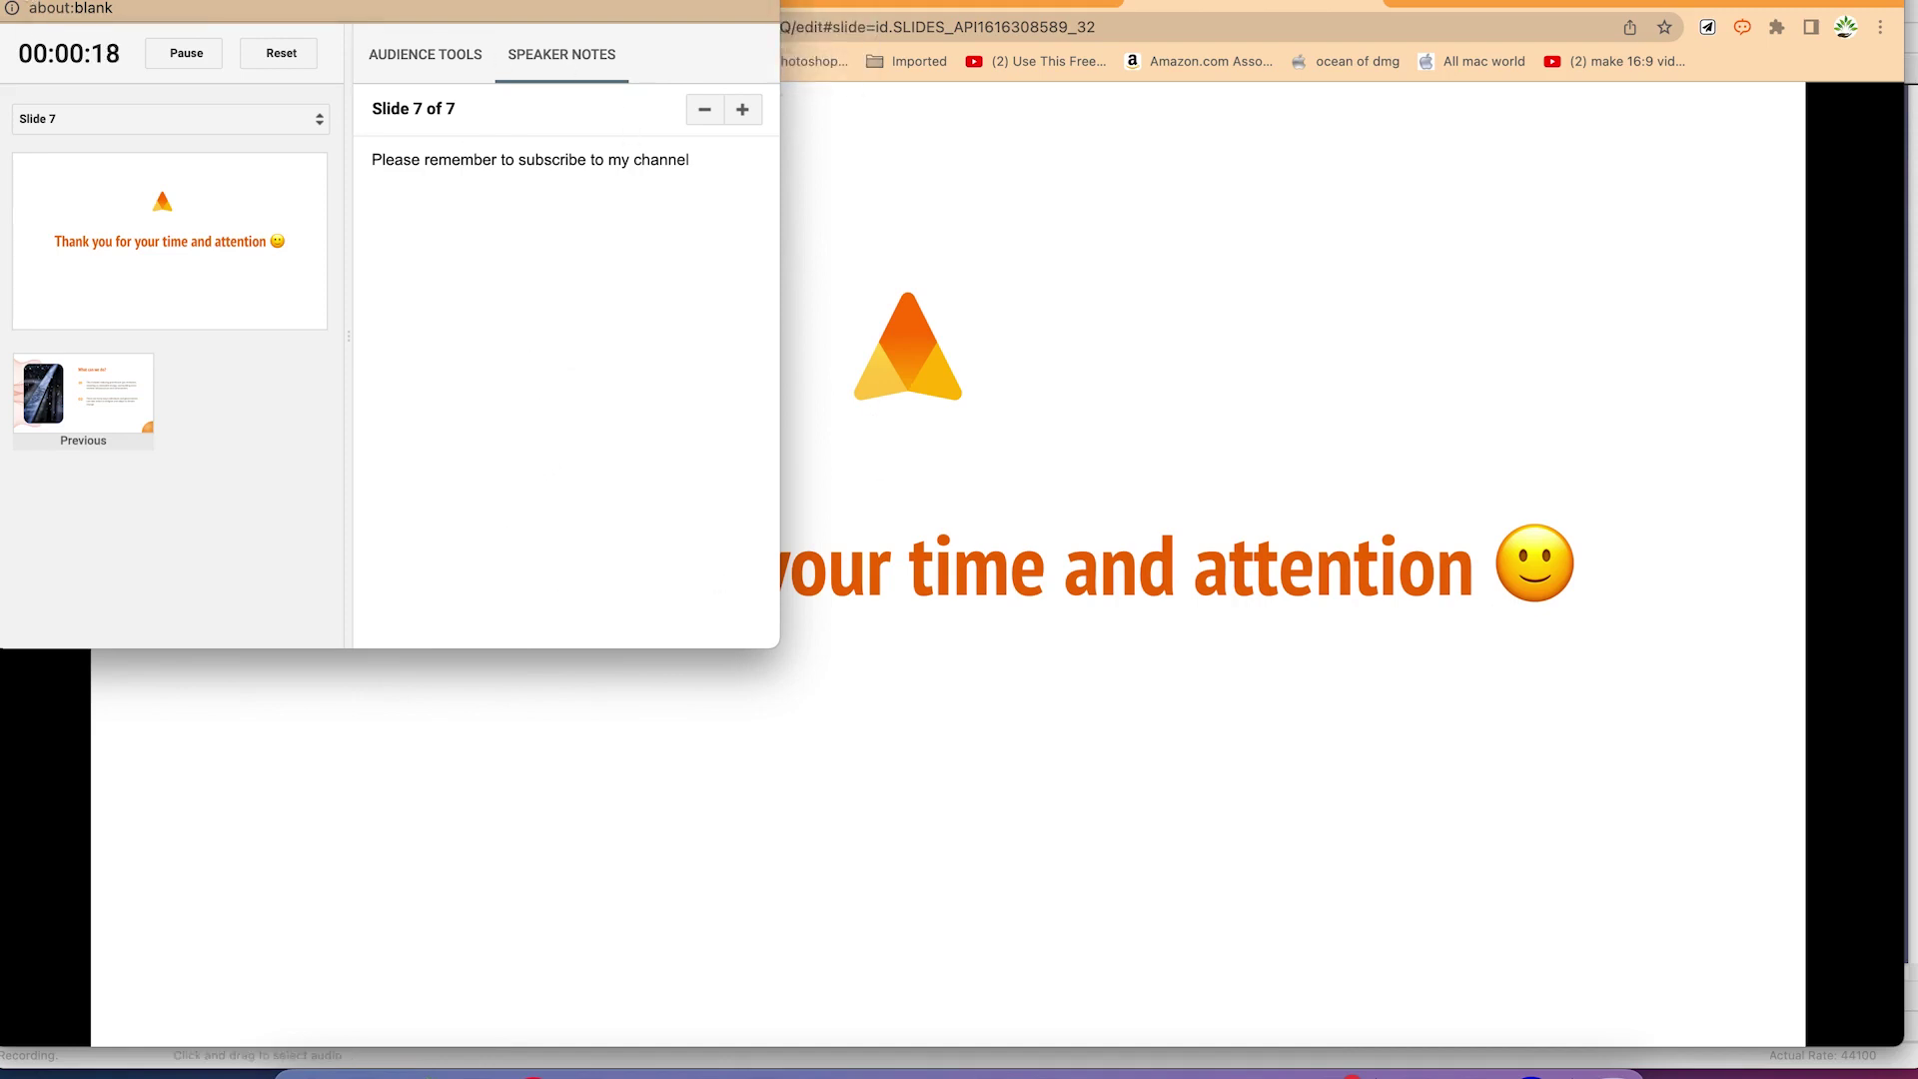
# Close the speaker notes window after confirming the subscribe reminder note appears
pyautogui.press('super+w')
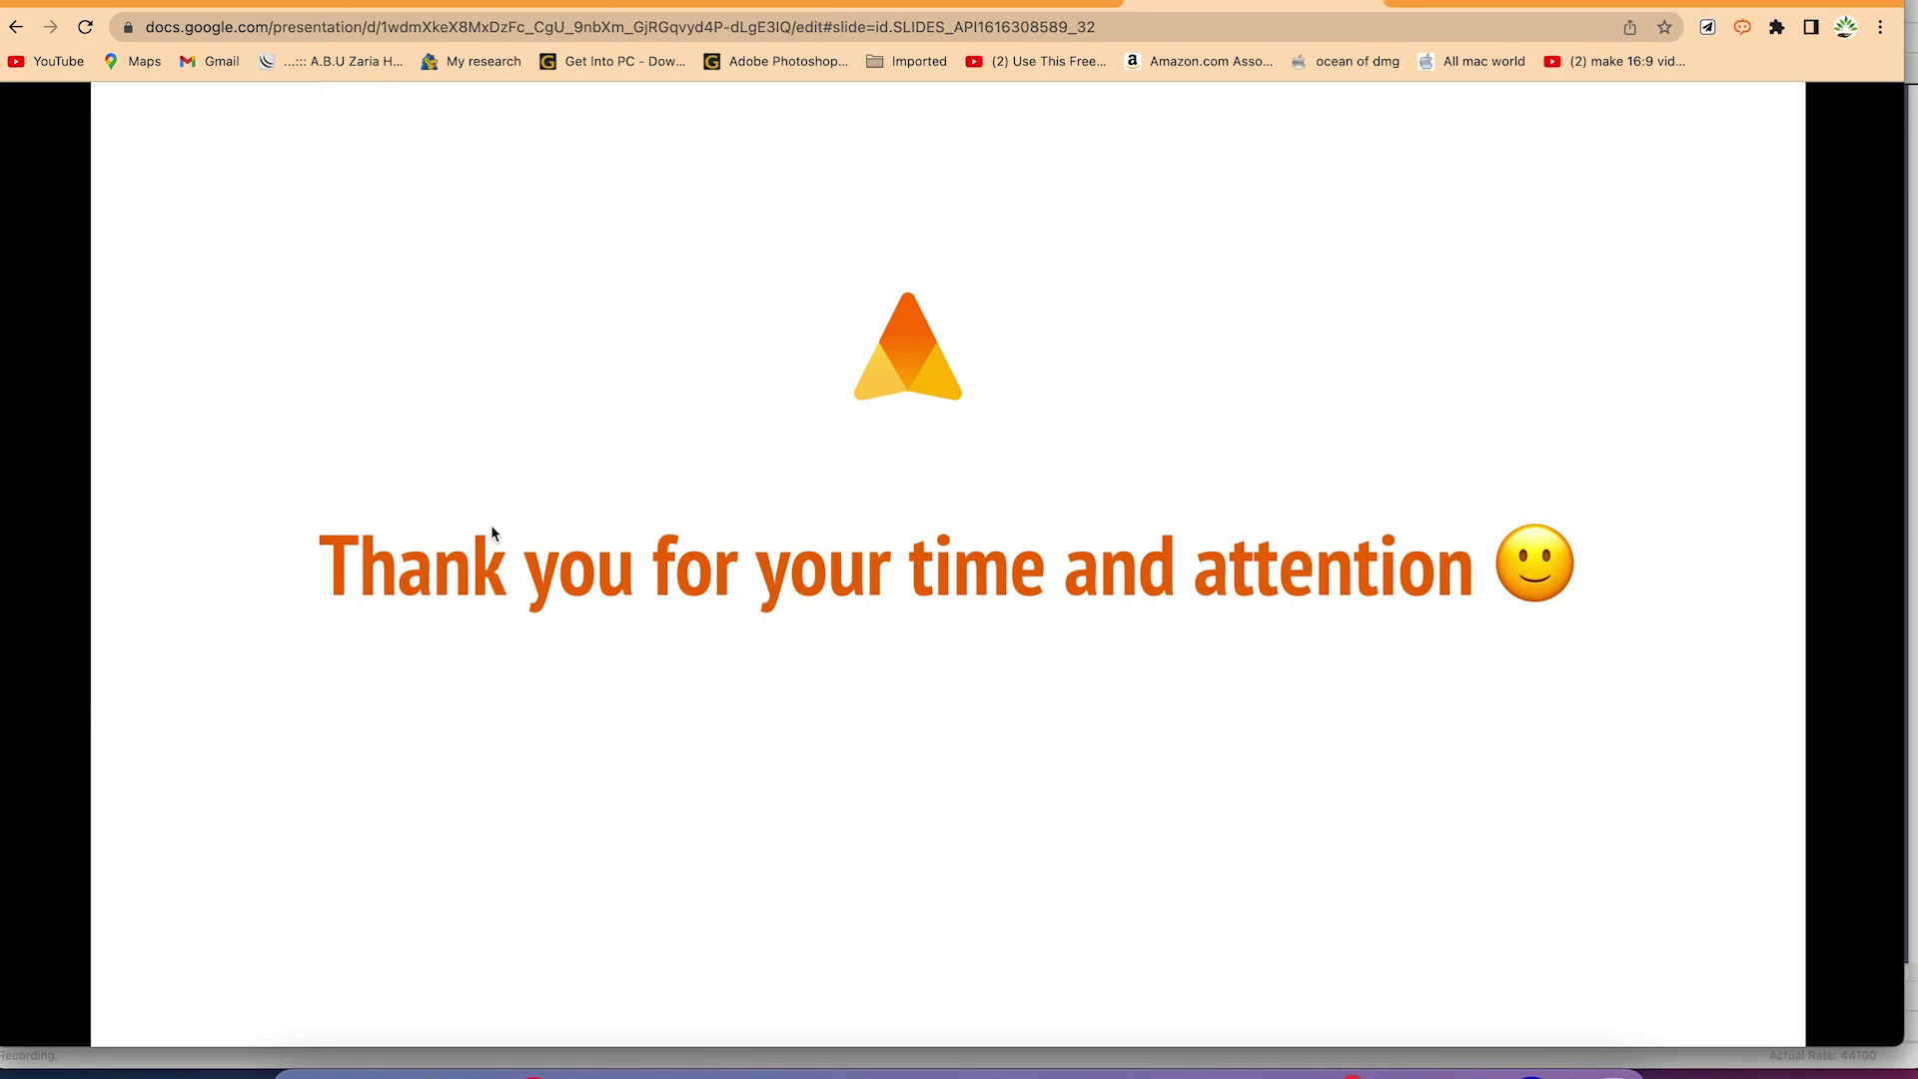